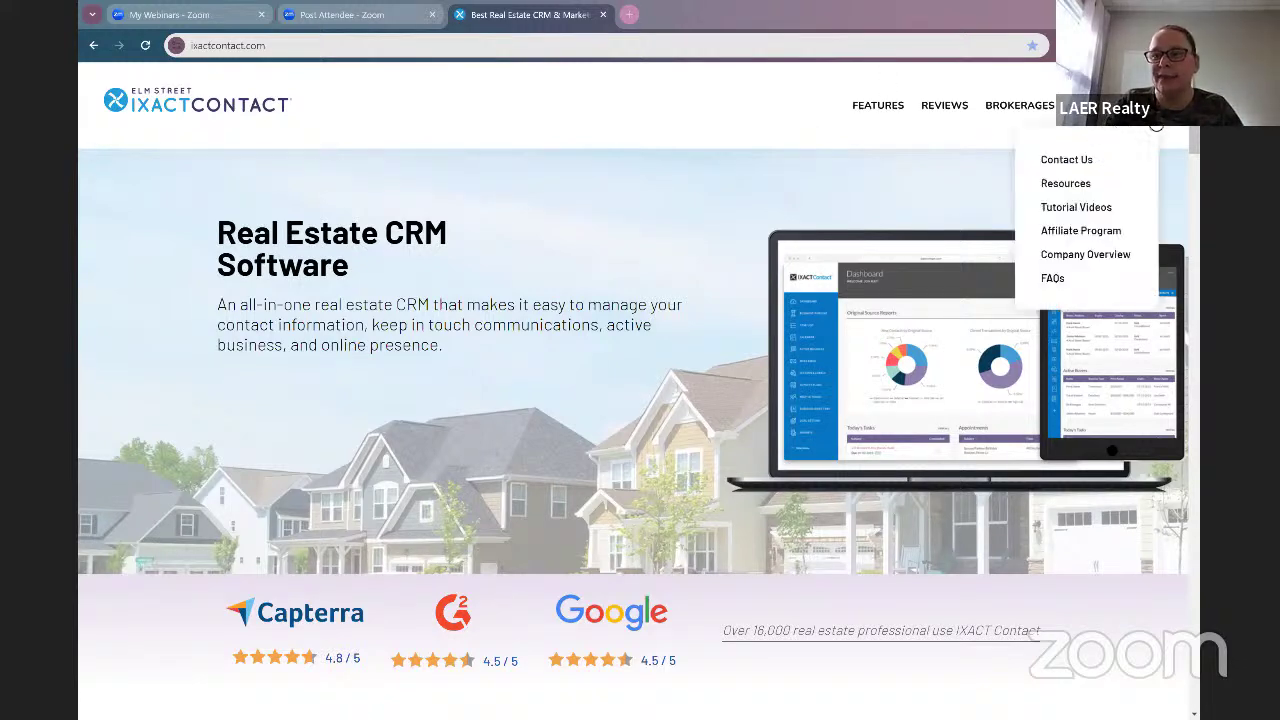
Step: Pick IXACT Contact from the top-right menu on ixactcontact.com to reach the login page
{"action": "mouse_move", "coordinate": [1152, 113]}
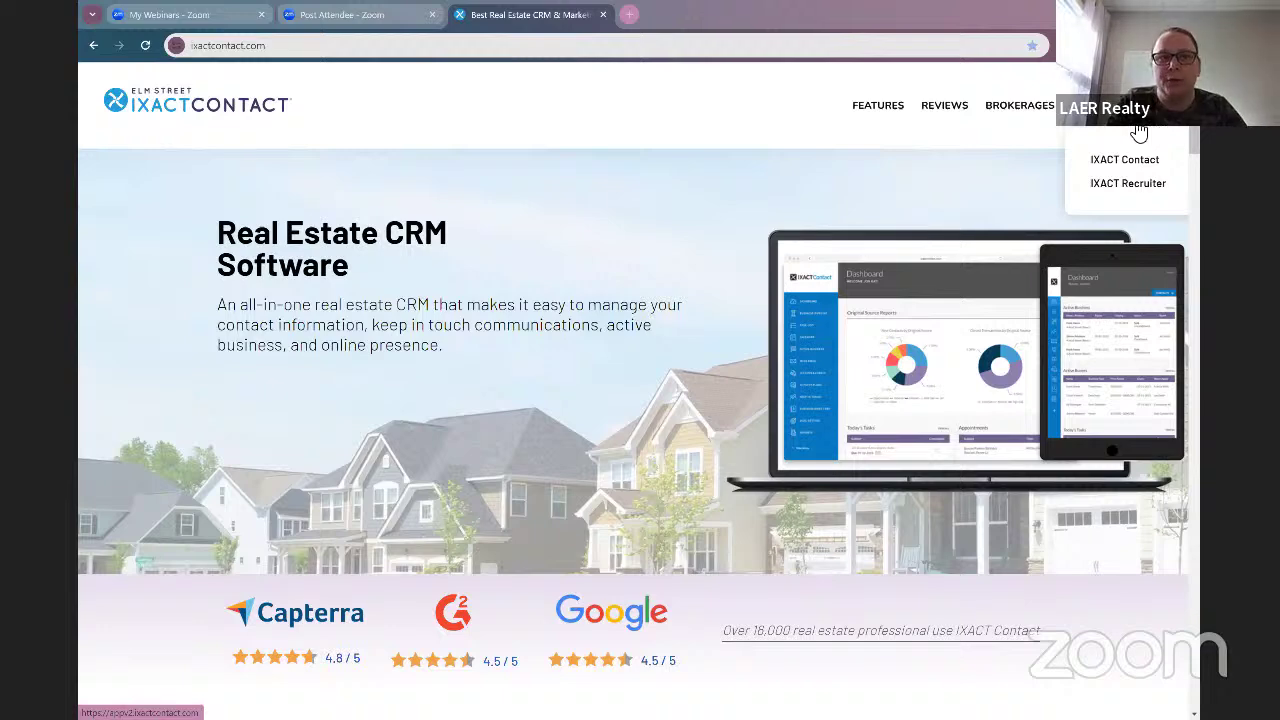
{"action": "left_click", "coordinate": [1108, 158]}
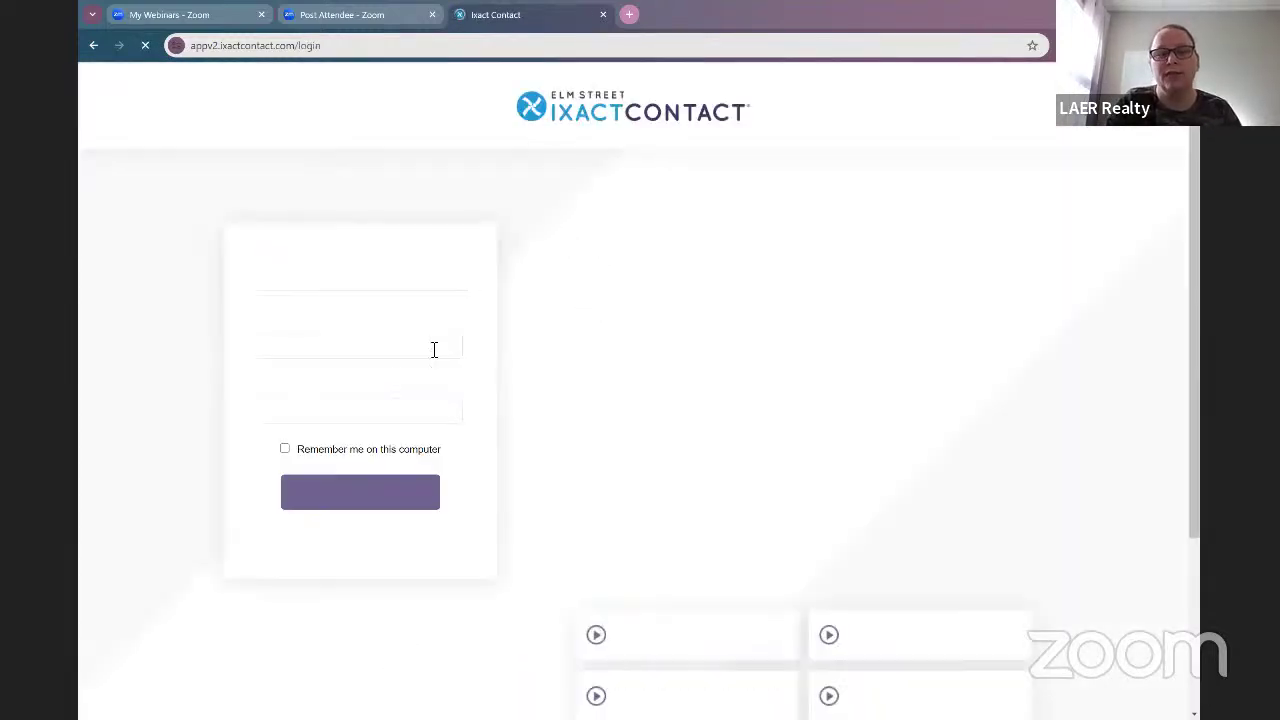
Step: Try logging in with the browser's saved credentials, then clear the incorrect password
{"action": "left_click", "coordinate": [434, 349]}
{"action": "left_click", "coordinate": [418, 455]}
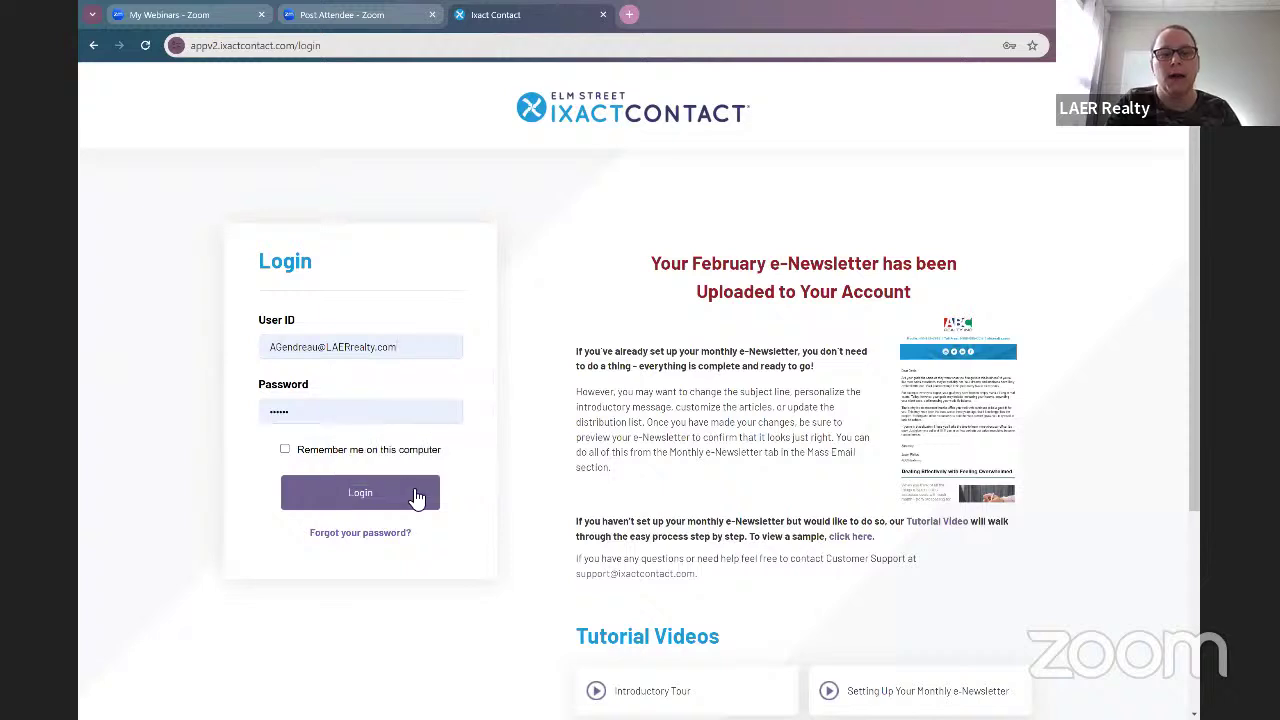
{"action": "left_click", "coordinate": [413, 496]}
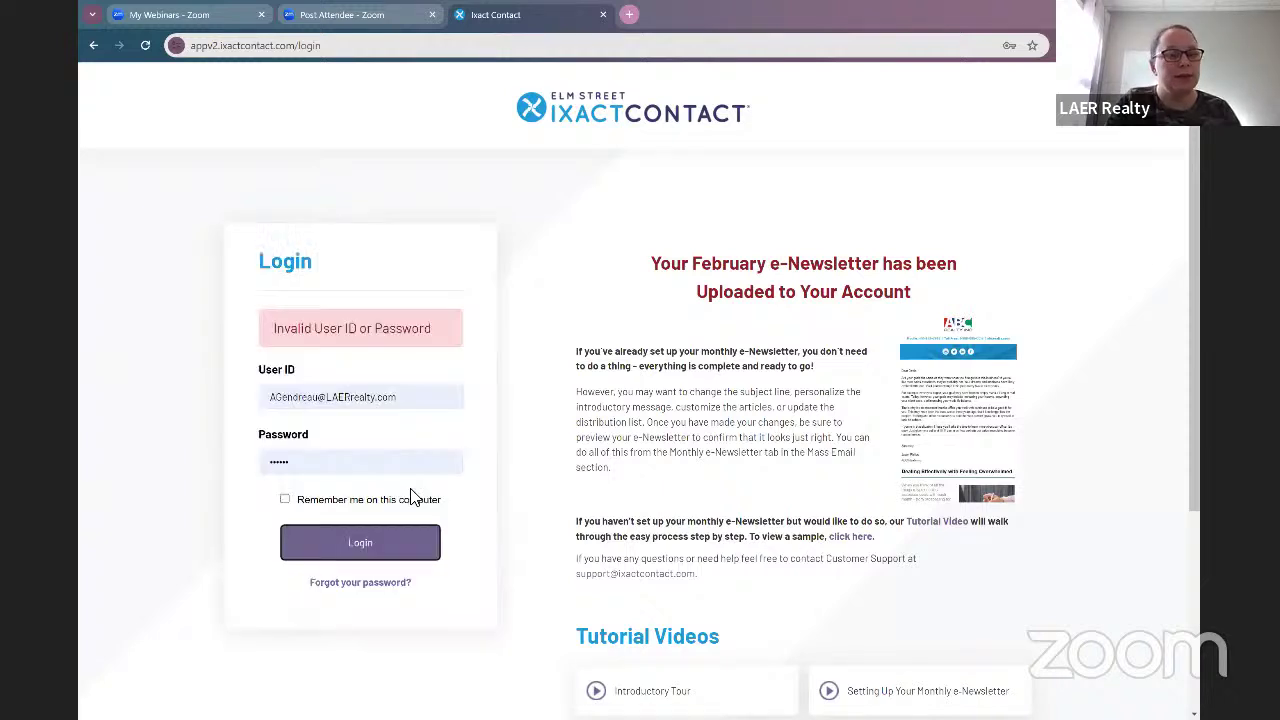
{"action": "double_click", "coordinate": [336, 466]}
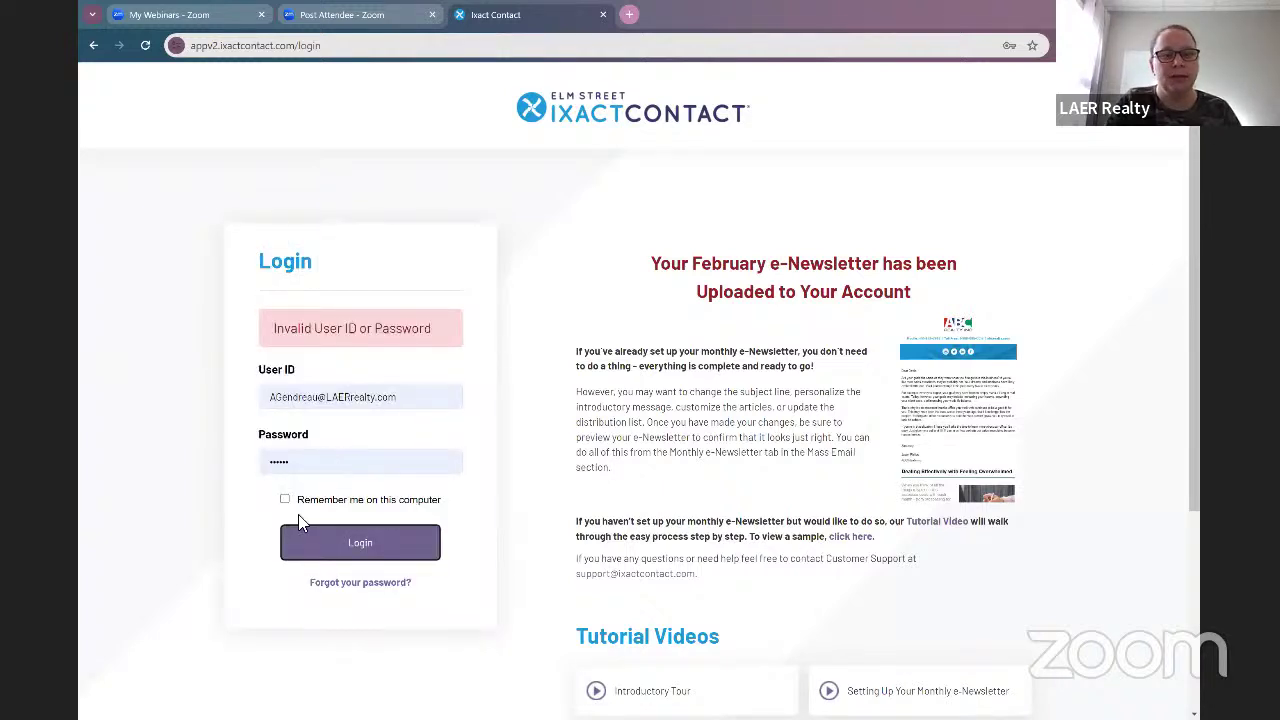
{"action": "left_click", "coordinate": [302, 607]}
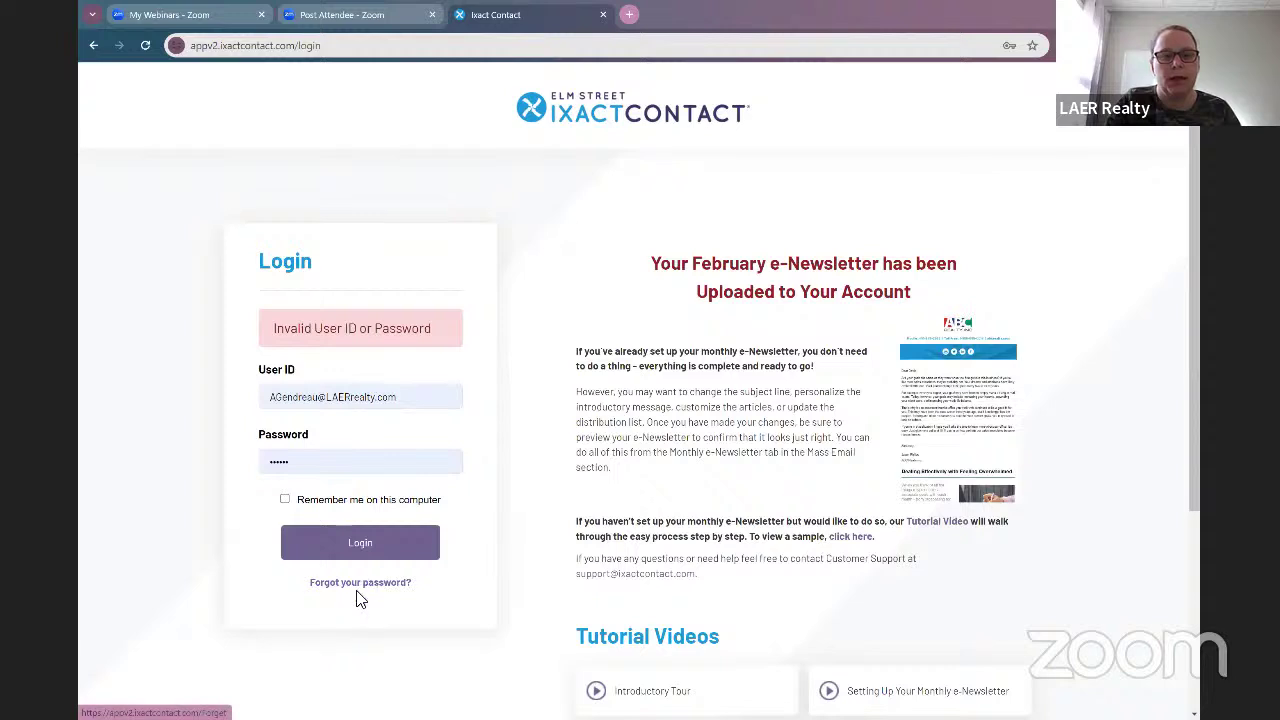
{"action": "double_click", "coordinate": [346, 476]}
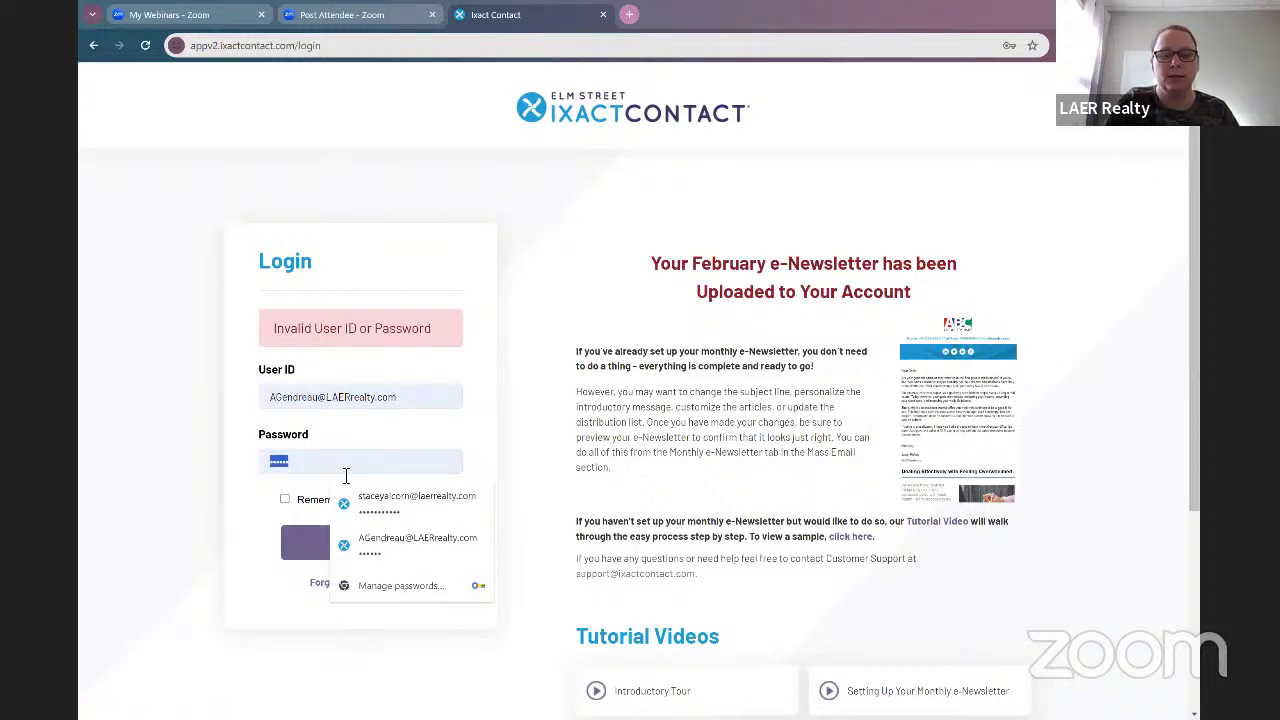
{"action": "key", "text": "BackSpace"}
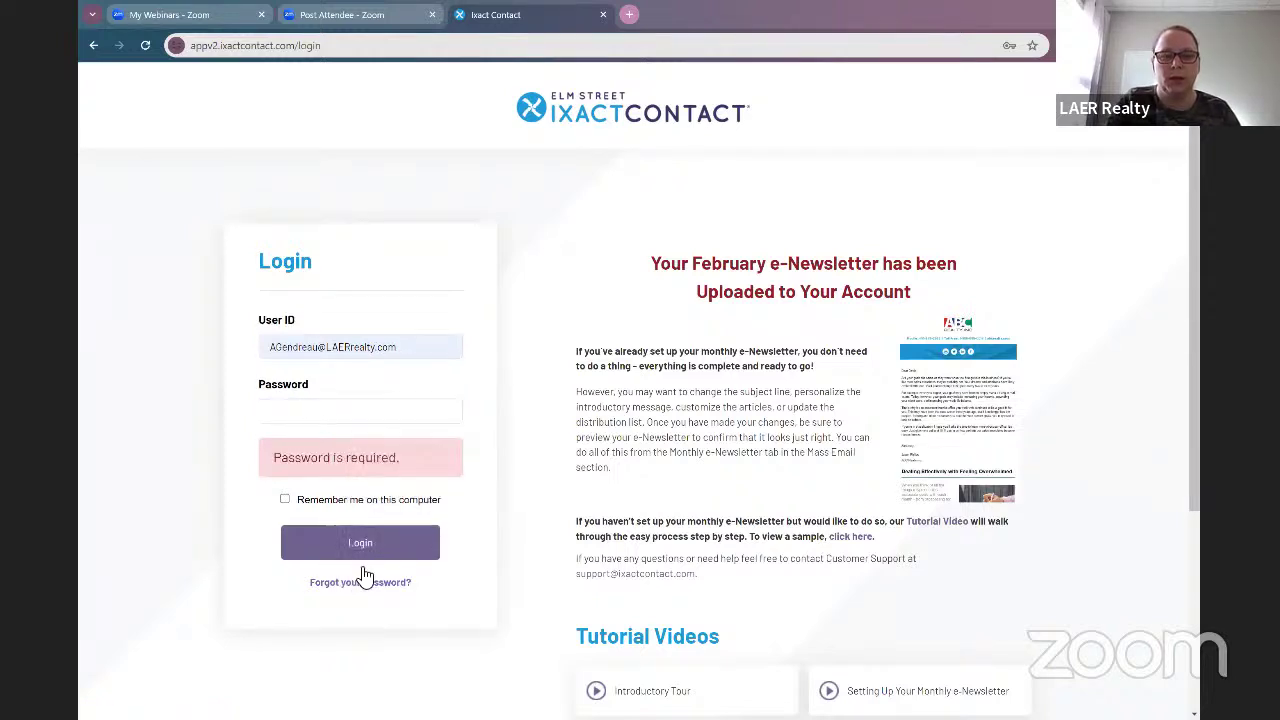
Step: Request a temporary password by submitting the account's user ID on the forgotten-password page
{"action": "left_click", "coordinate": [365, 584]}
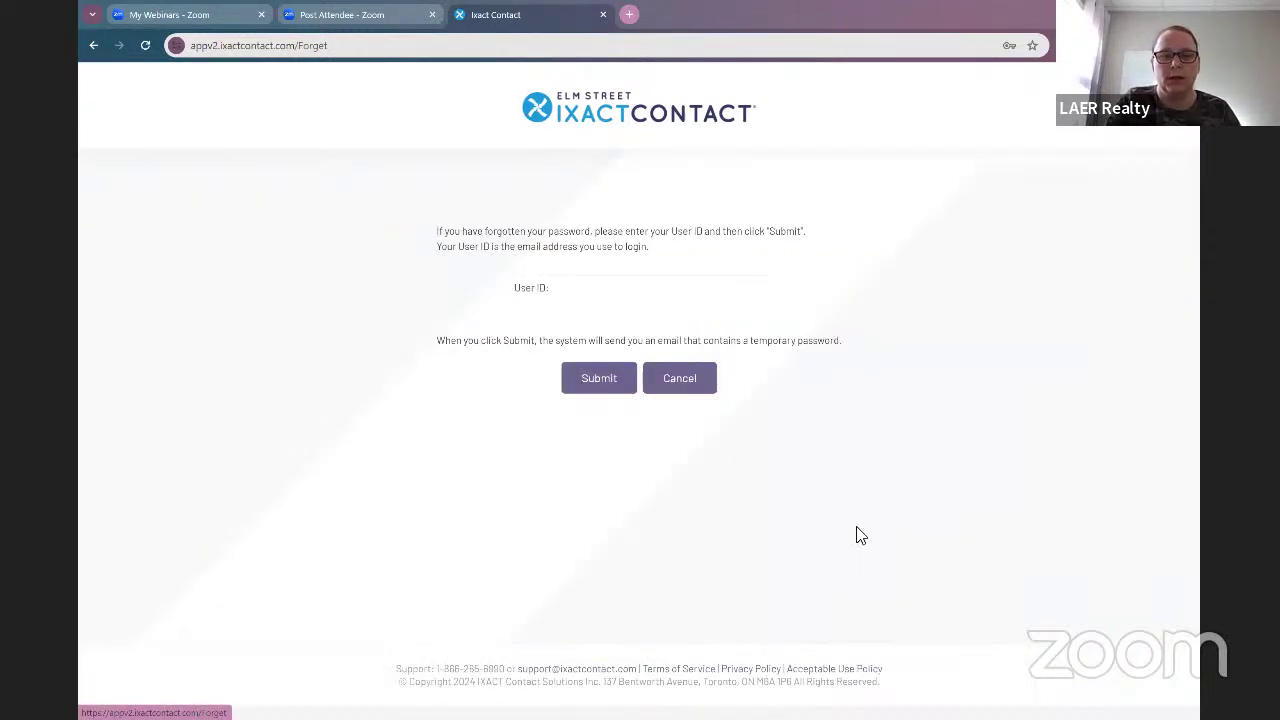
{"action": "left_click", "coordinate": [598, 290]}
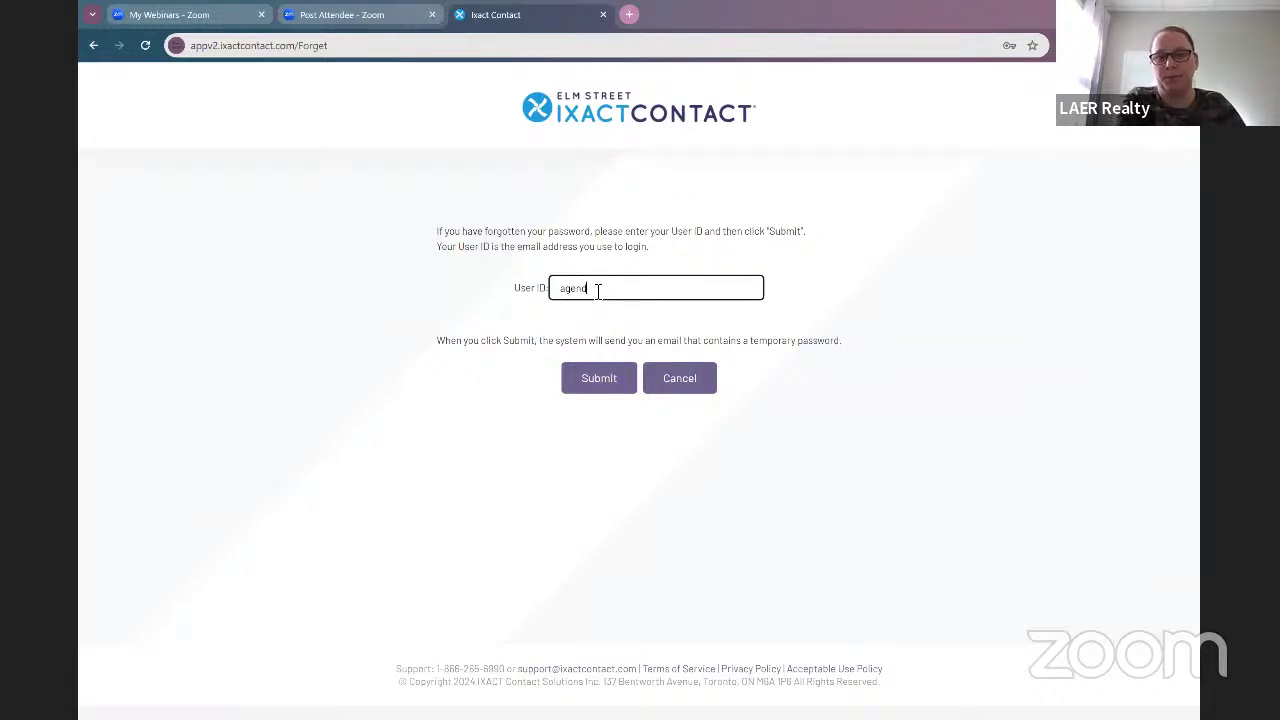
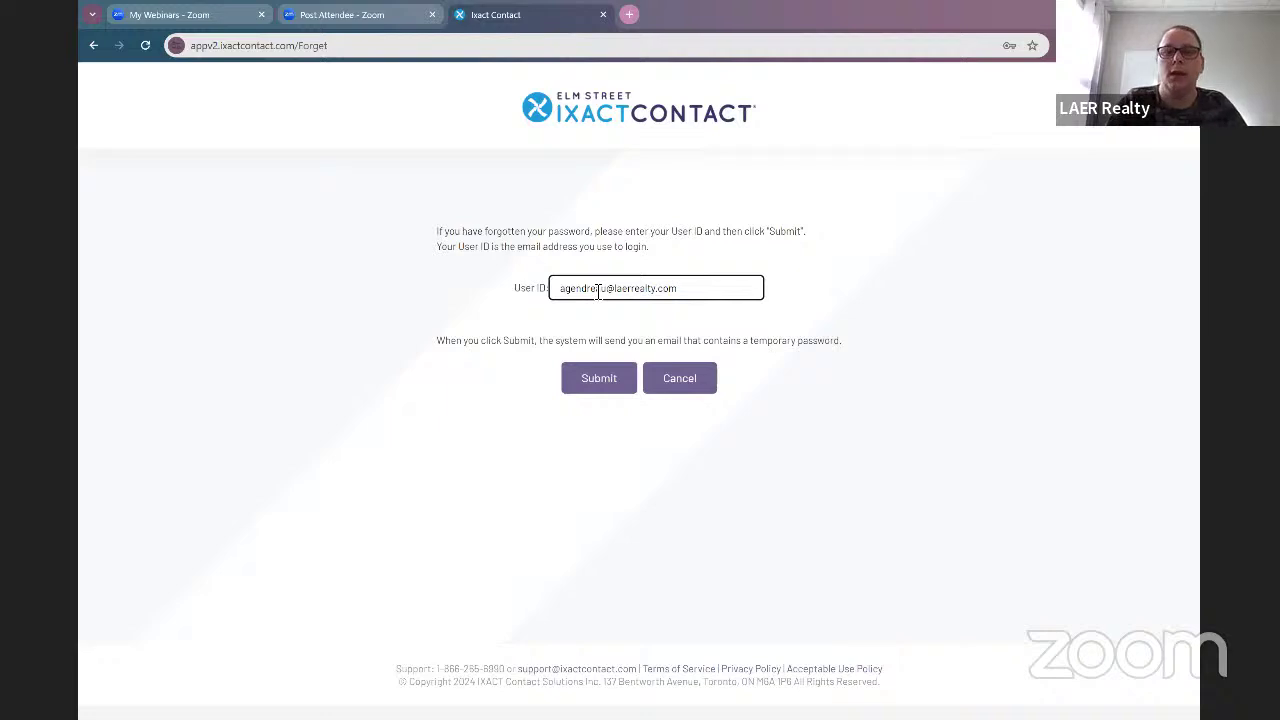
{"action": "left_click", "coordinate": [596, 393]}
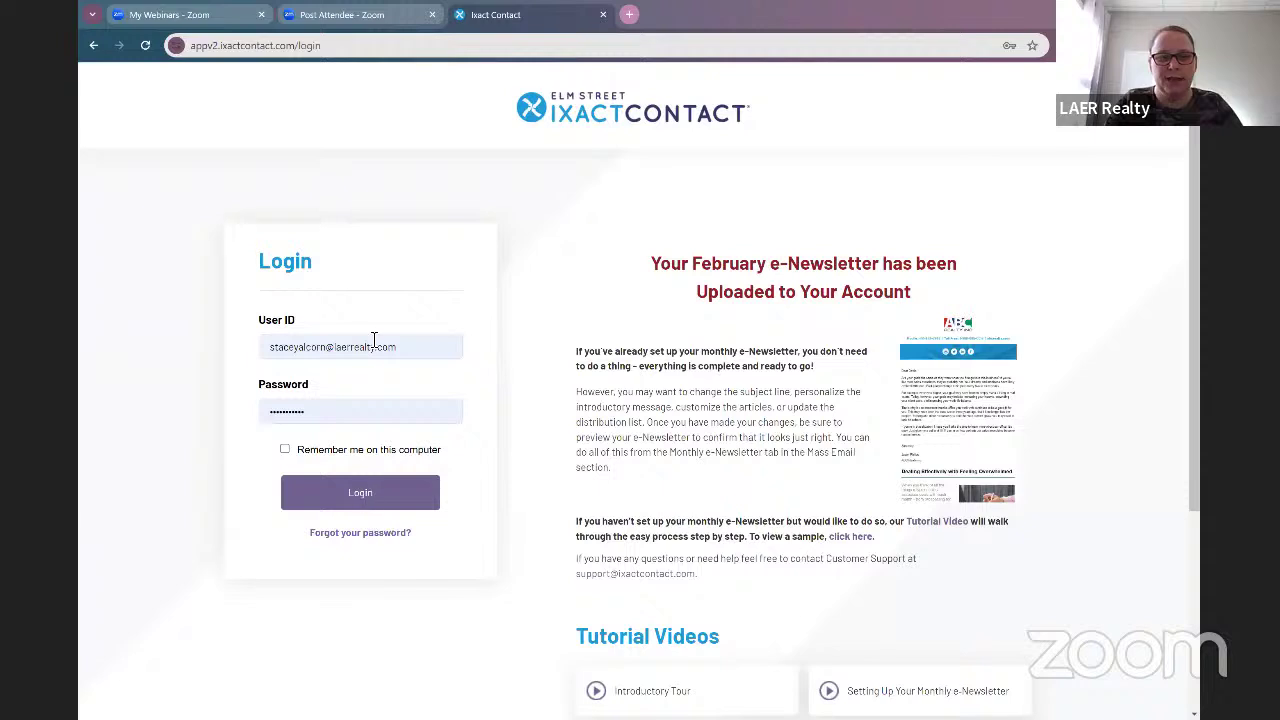
Step: Log in to IXACT Contact using the new temporary password
{"action": "left_click", "coordinate": [423, 418]}
{"action": "left_click", "coordinate": [423, 420]}
{"action": "left_click", "coordinate": [380, 500]}
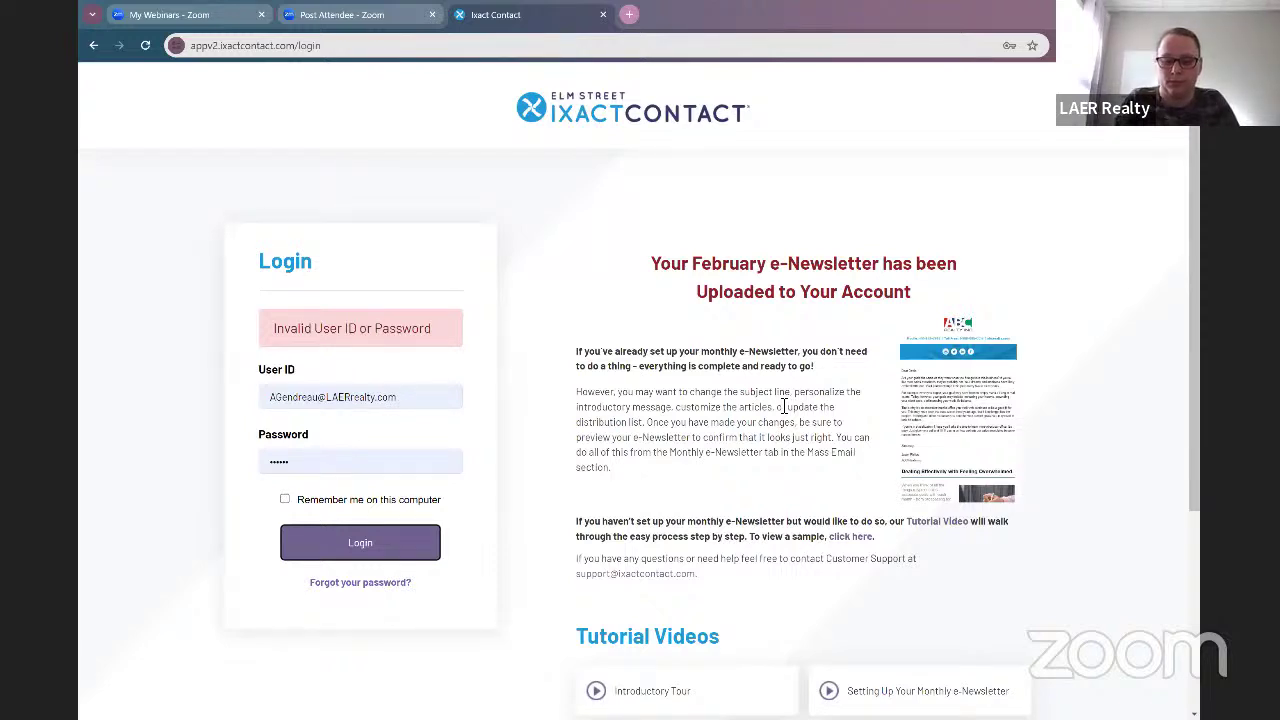
{"action": "double_click", "coordinate": [358, 470]}
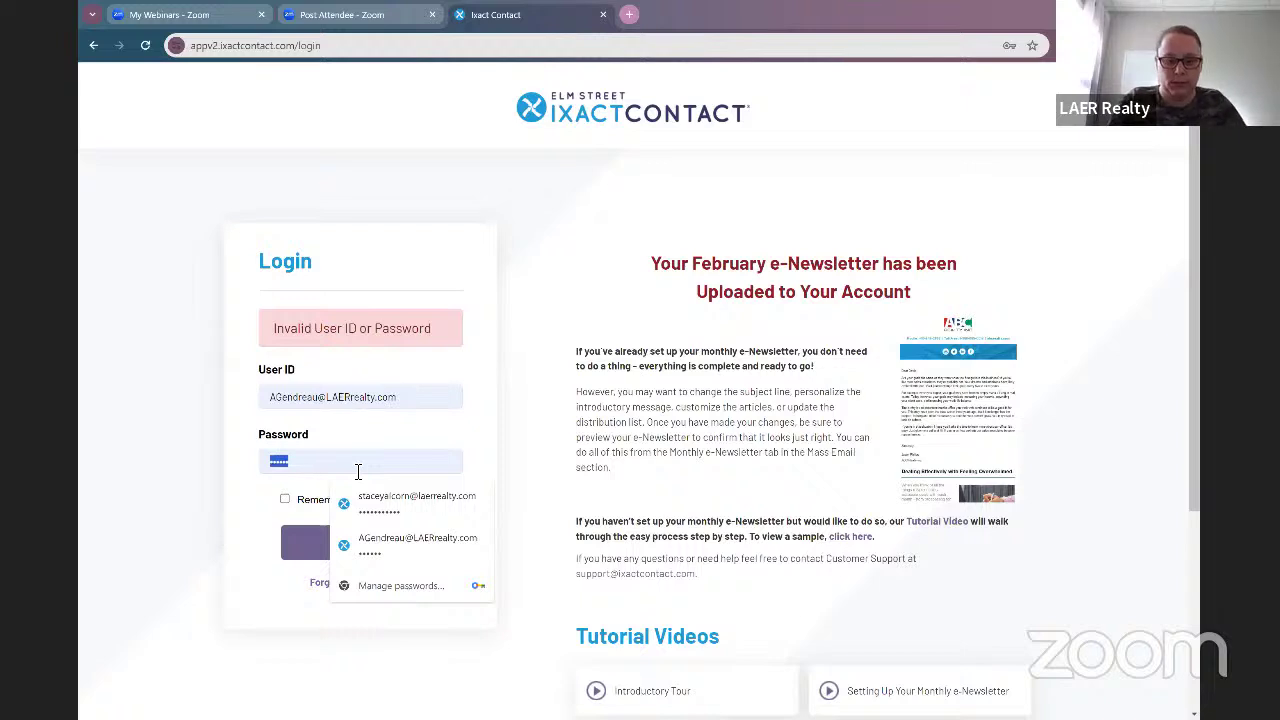
{"action": "type", "text": "••"}
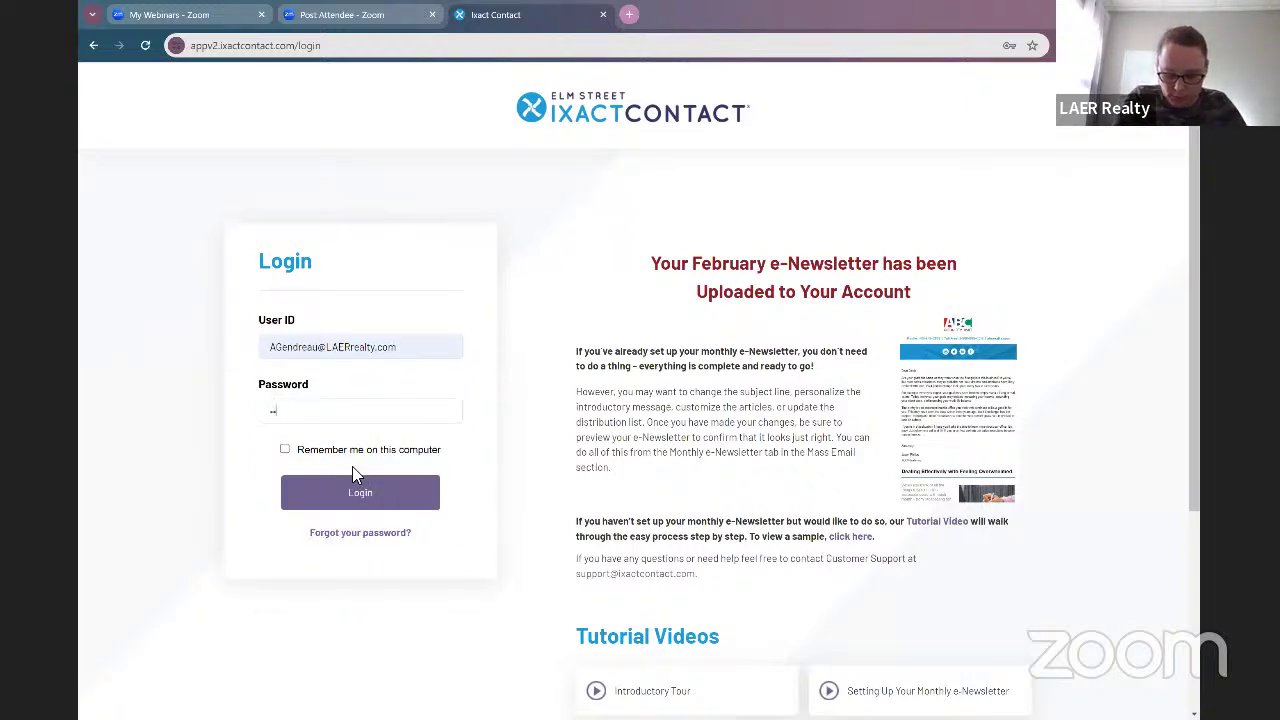
{"action": "type", "text": "••••"}
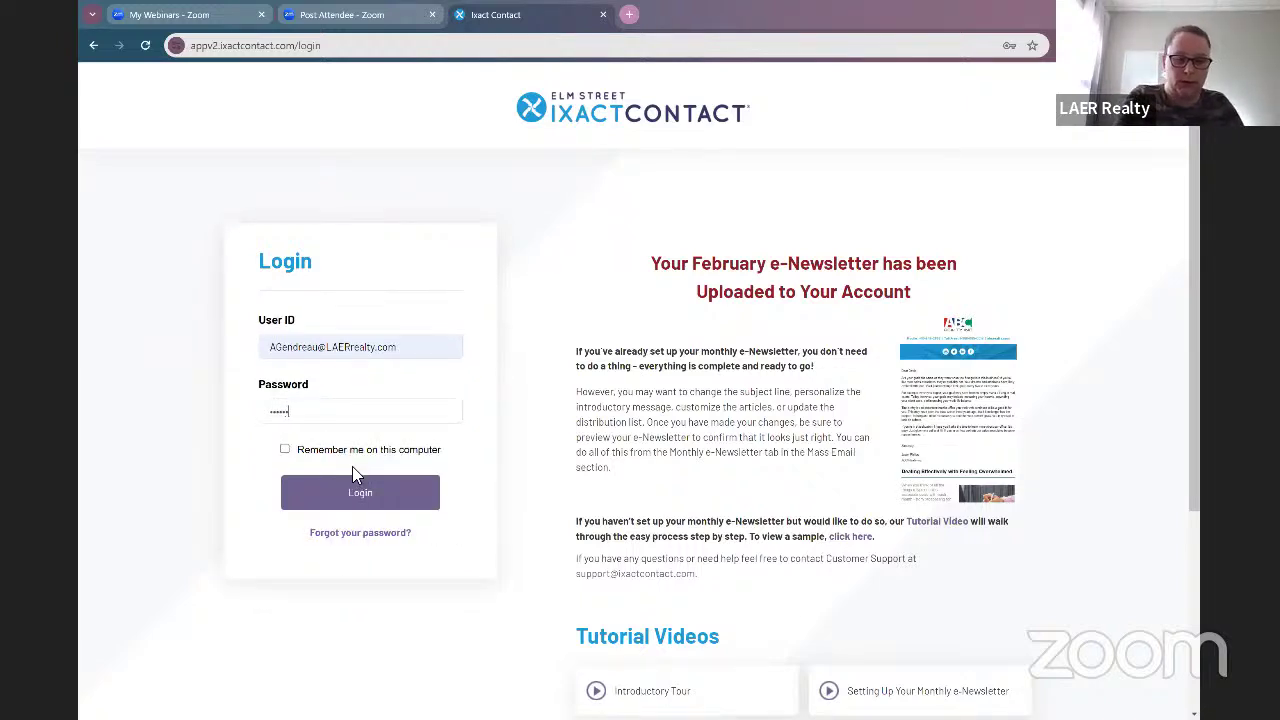
{"action": "left_click", "coordinate": [358, 482]}
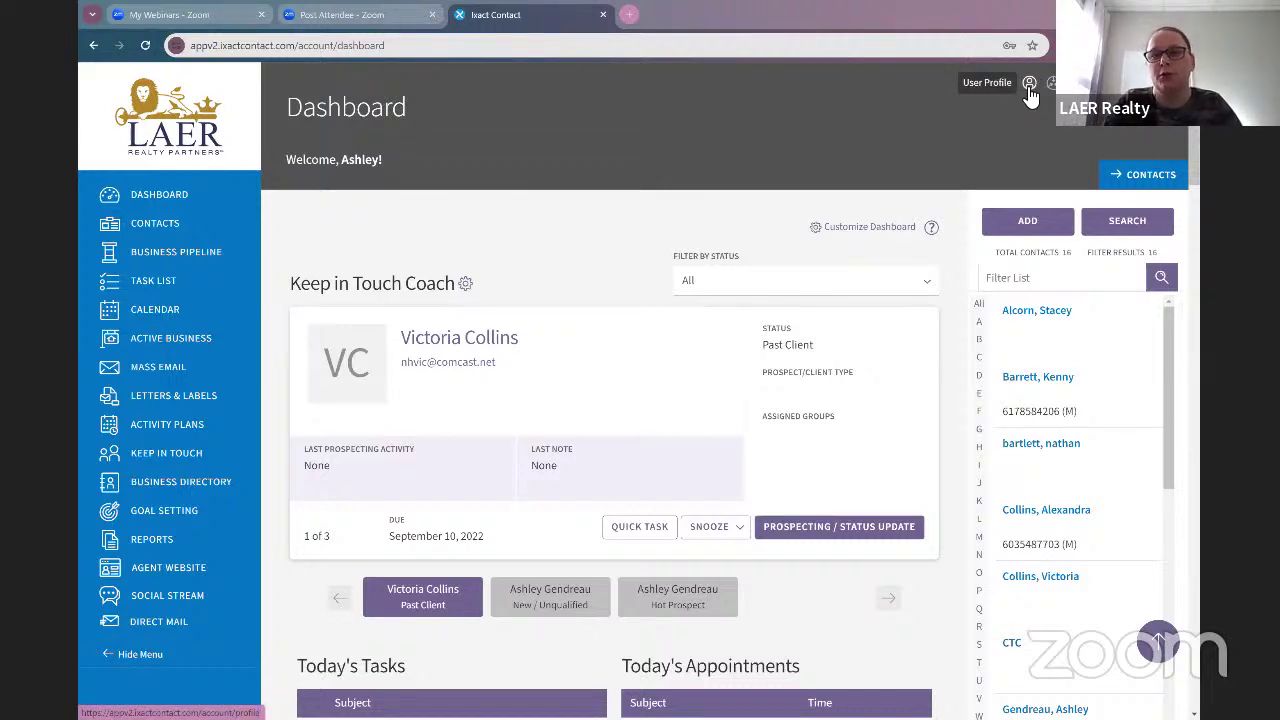
Step: Open the User Profile settings and go to the Email Header section
{"action": "left_click", "coordinate": [1029, 85]}
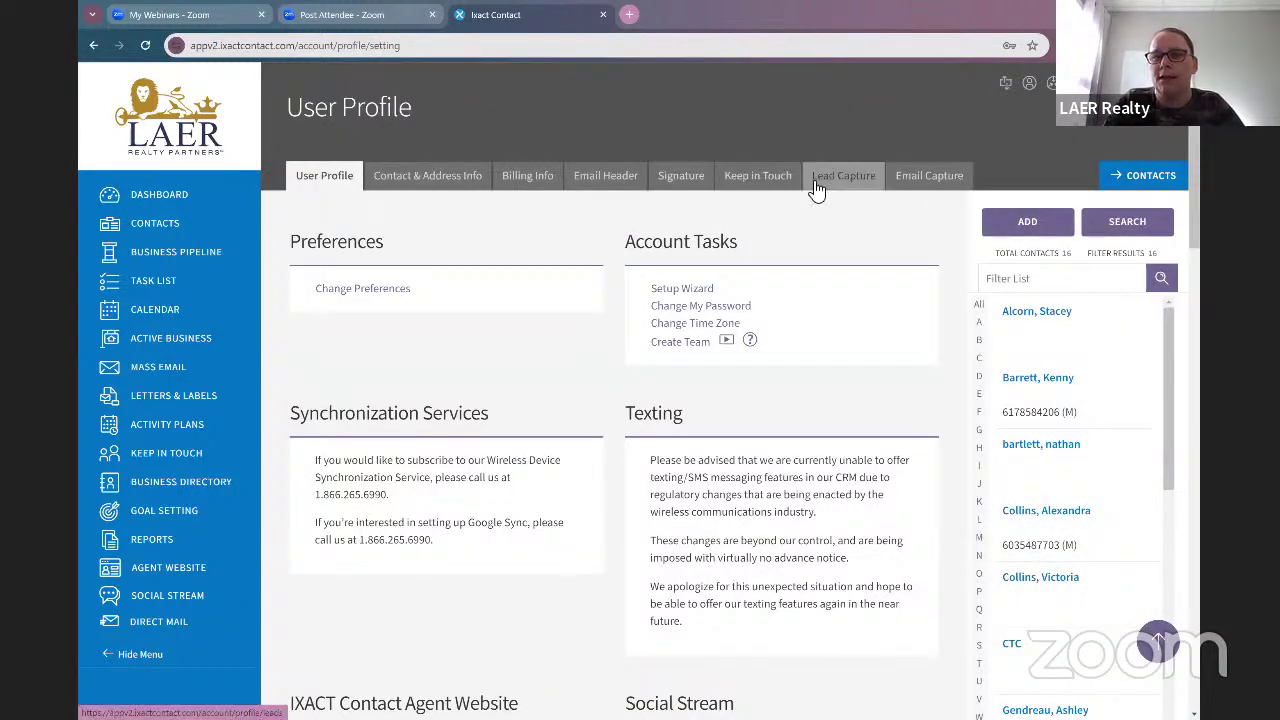
{"action": "left_click", "coordinate": [617, 186]}
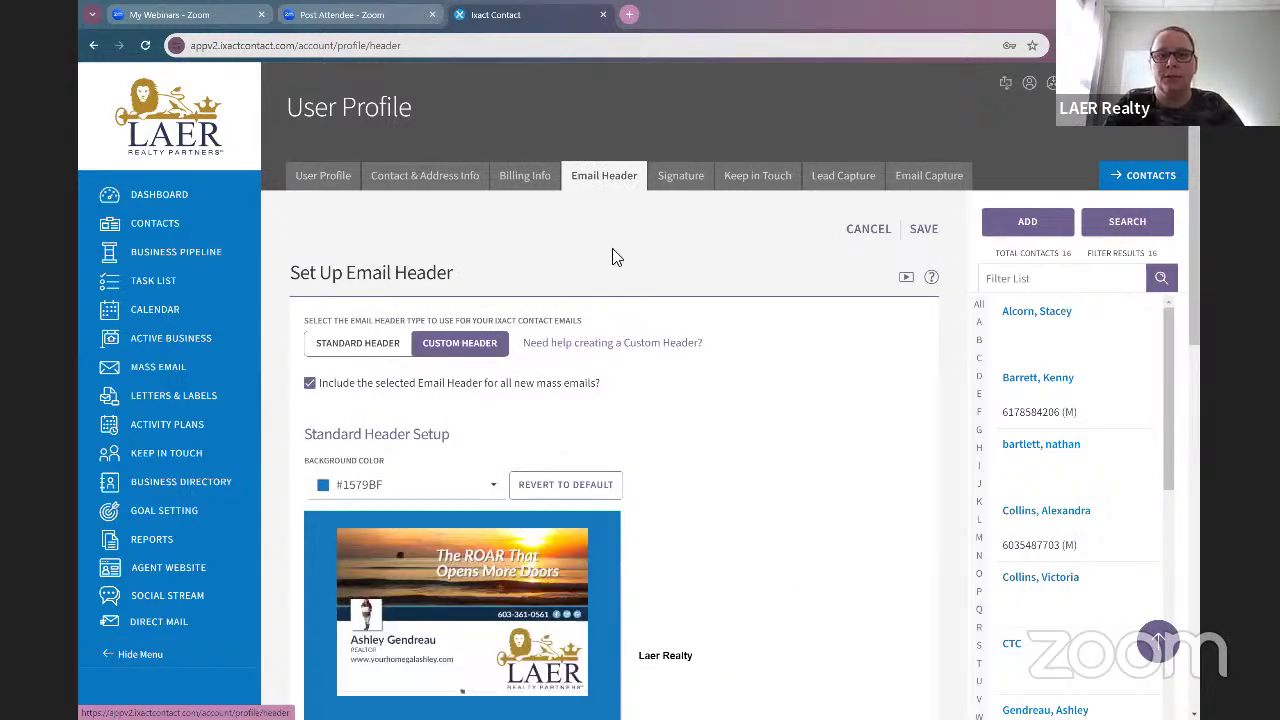
Step: Switch the header type to Custom Header and launch the free Email Header Generator
{"action": "scroll", "coordinate": [338, 208], "scroll_direction": "down", "scroll_amount": 2}
{"action": "left_click", "coordinate": [338, 199]}
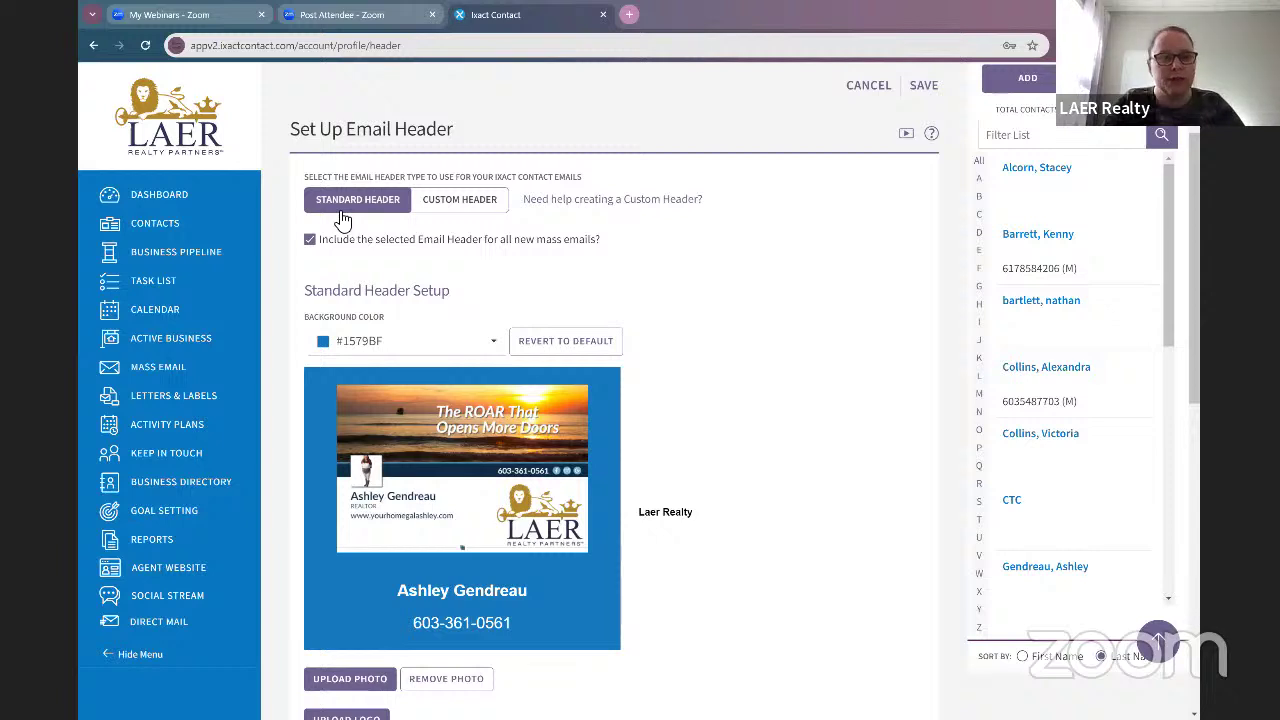
{"action": "left_click", "coordinate": [469, 200]}
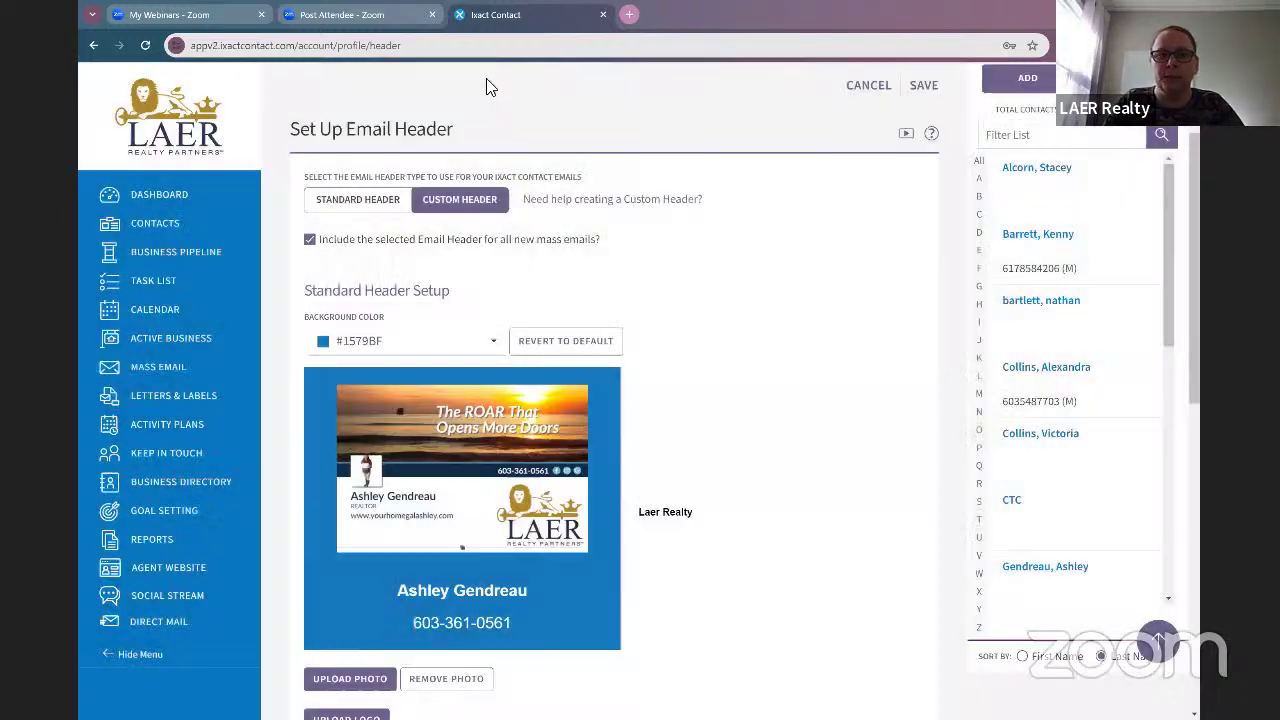
{"action": "left_click", "coordinate": [913, 457]}
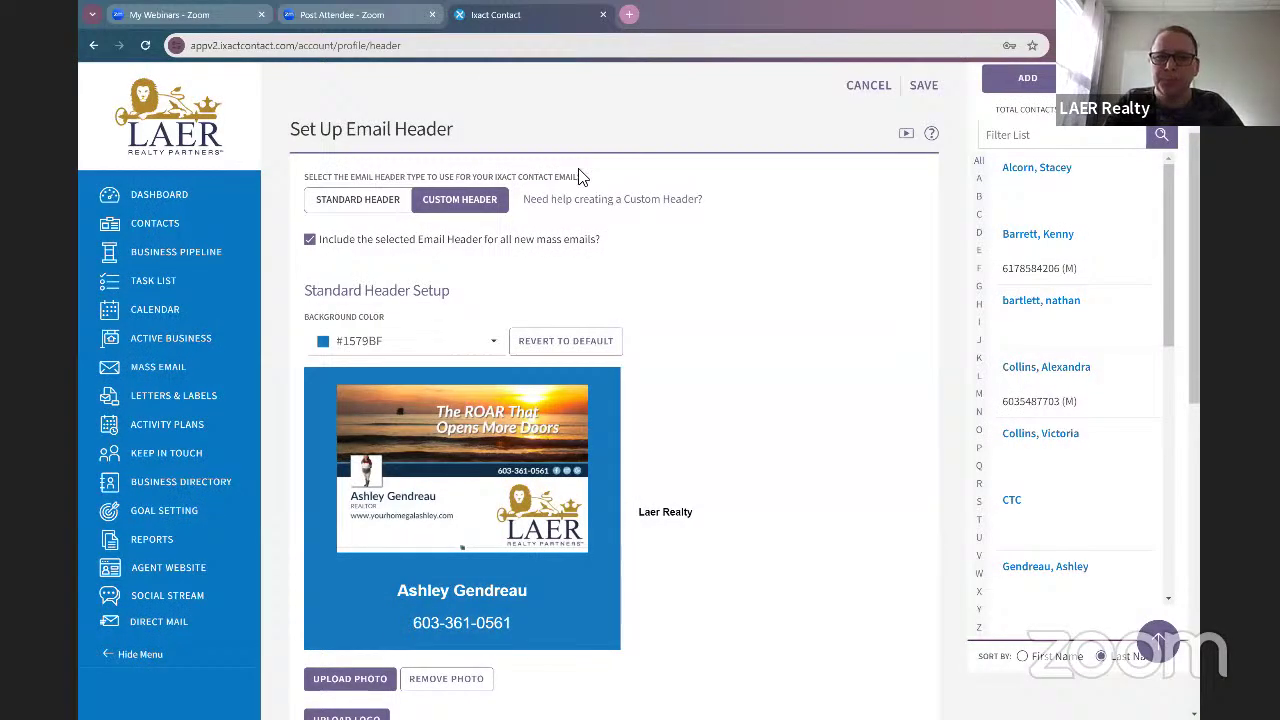
{"action": "left_click", "coordinate": [630, 203]}
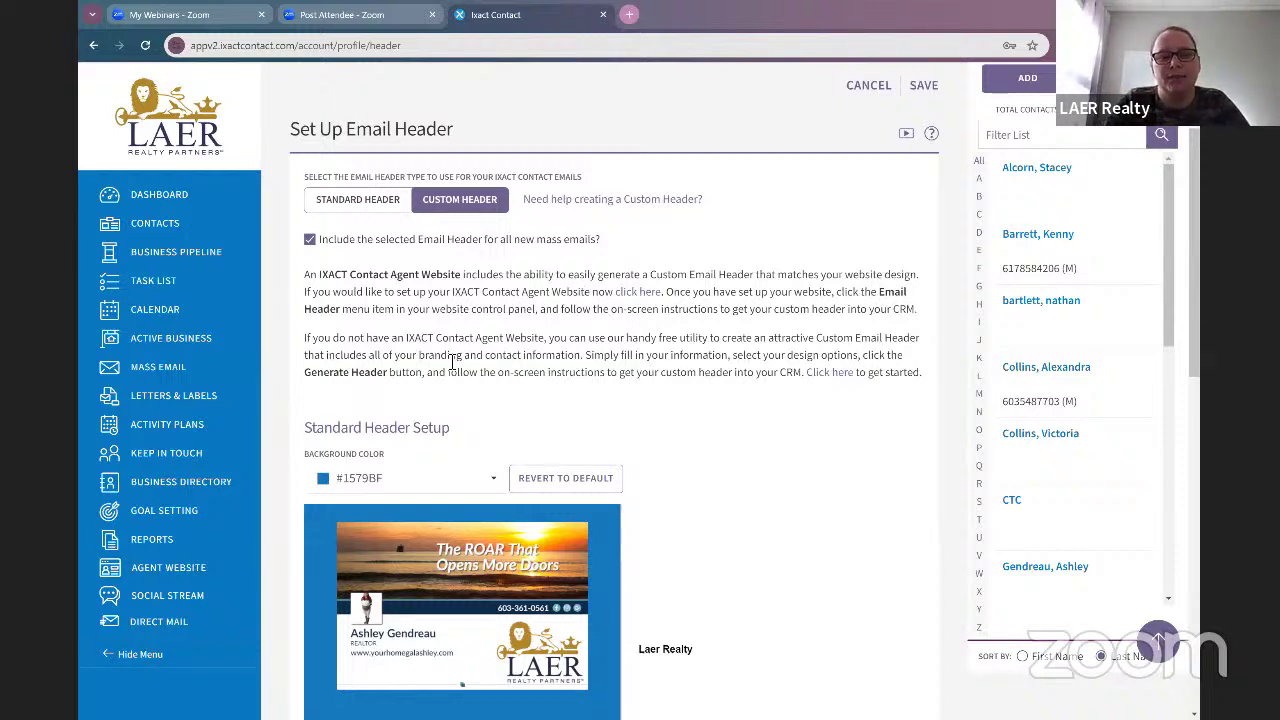
{"action": "left_click", "coordinate": [829, 372]}
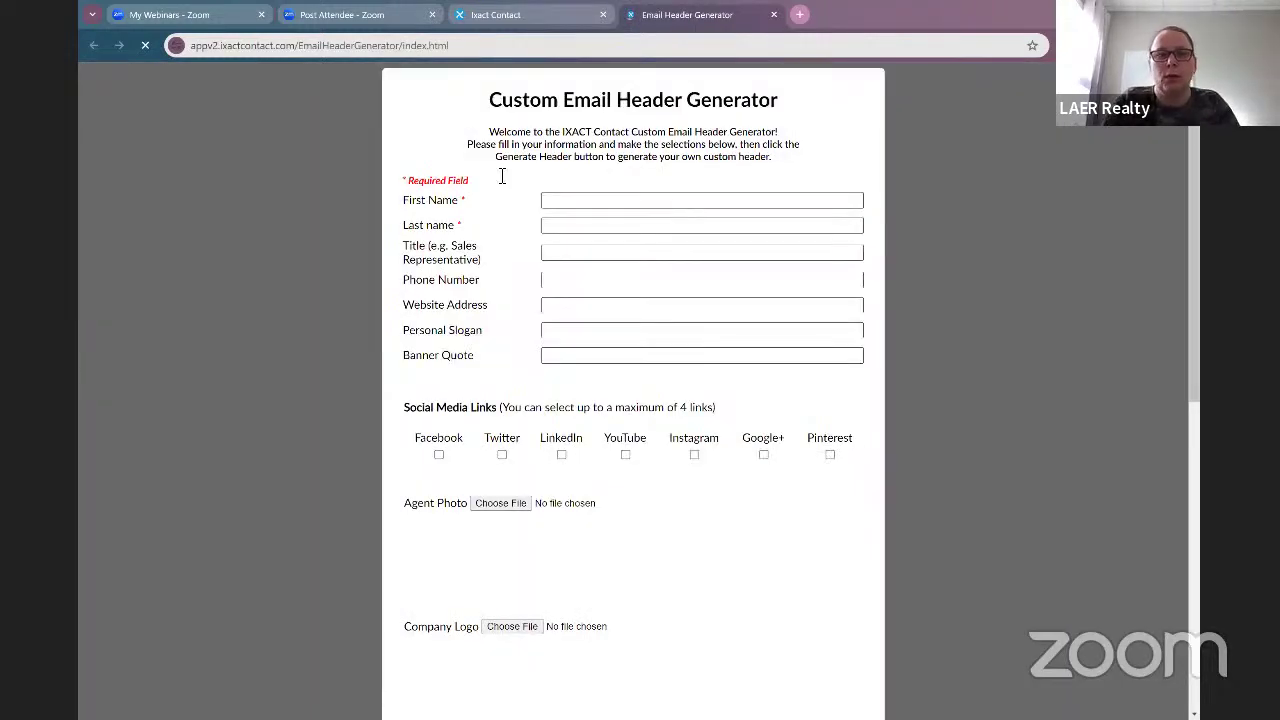
Step: Enter the agent's first and last name and the title REALTOR
{"action": "left_click", "coordinate": [629, 205]}
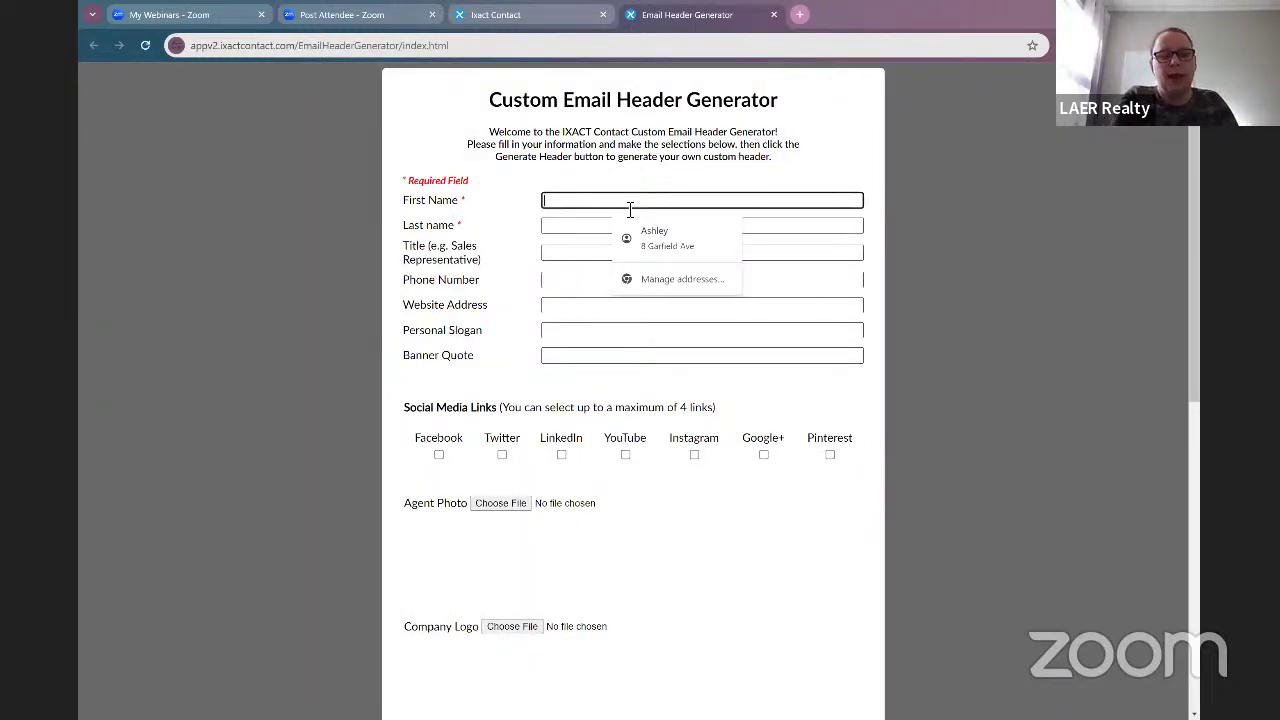
{"action": "type", "text": "AShley"}
{"action": "key", "text": "BackSpace"}
{"action": "key", "text": "BackSpace"}
{"action": "key", "text": "BackSpace"}
{"action": "key", "text": "BackSpace"}
{"action": "key", "text": "BackSpace"}
{"action": "key", "text": "BackSpace"}
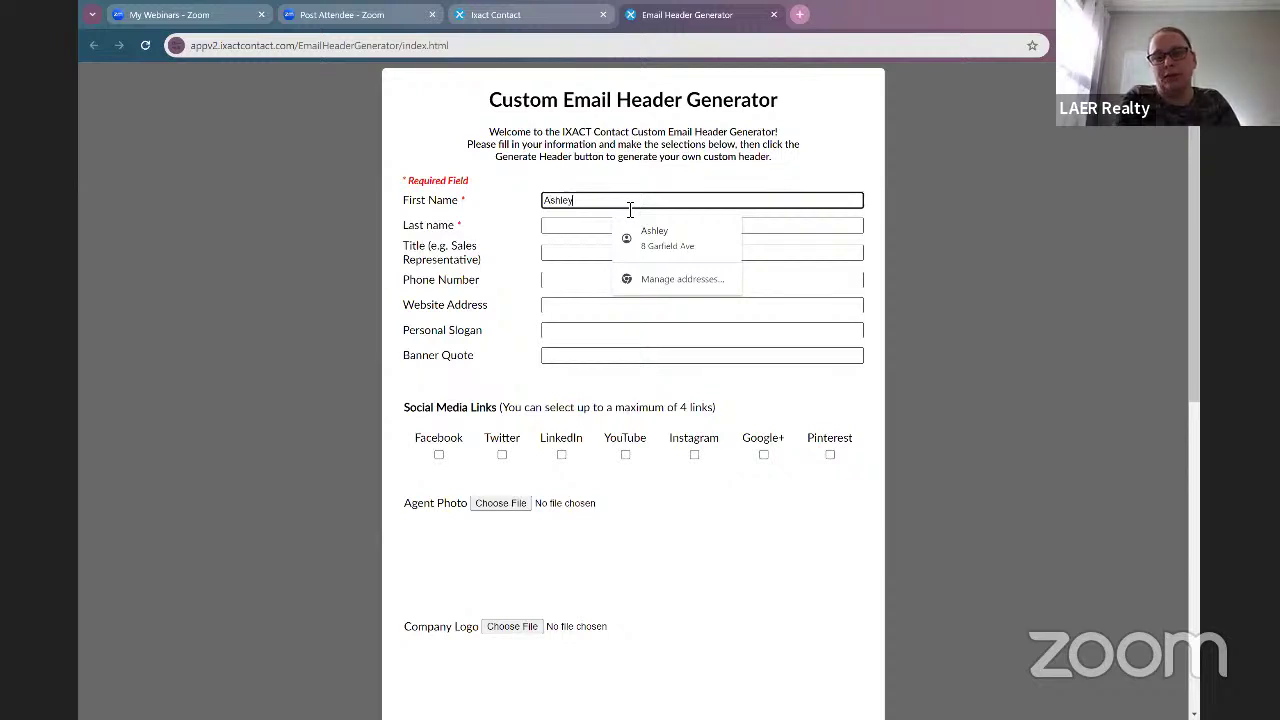
{"action": "key", "text": "Tab"}
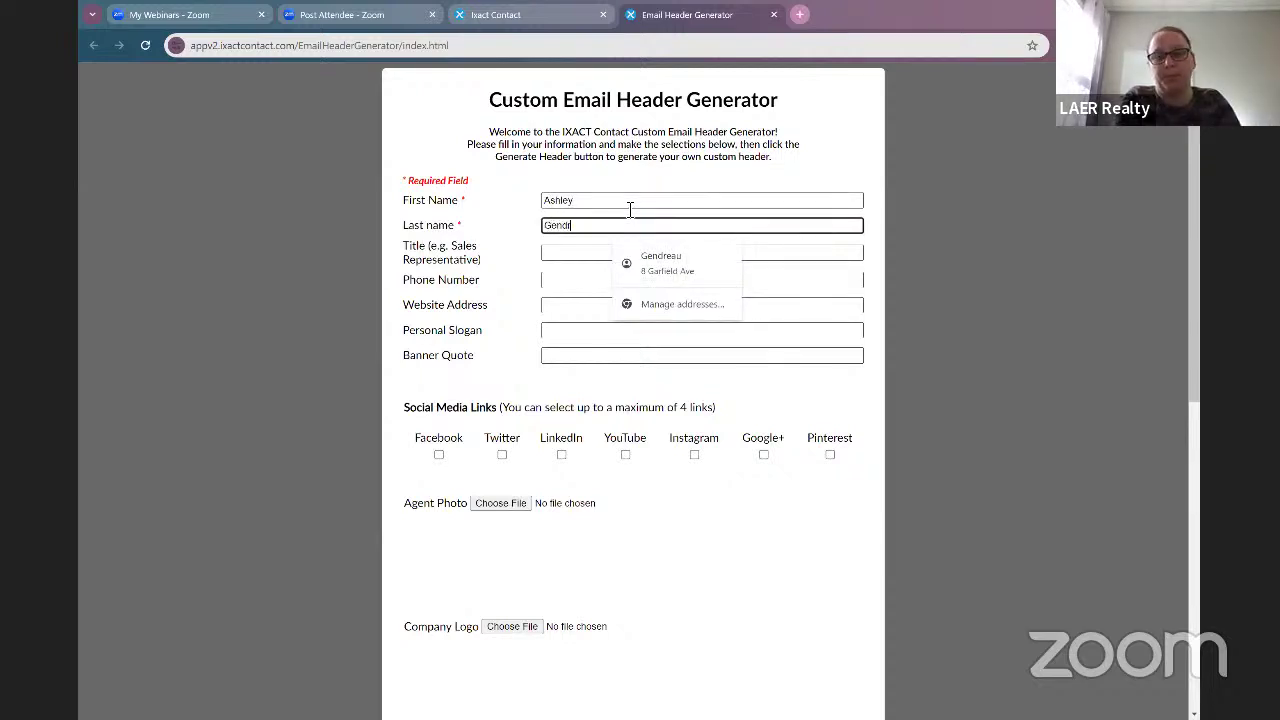
{"action": "left_click", "coordinate": [594, 256]}
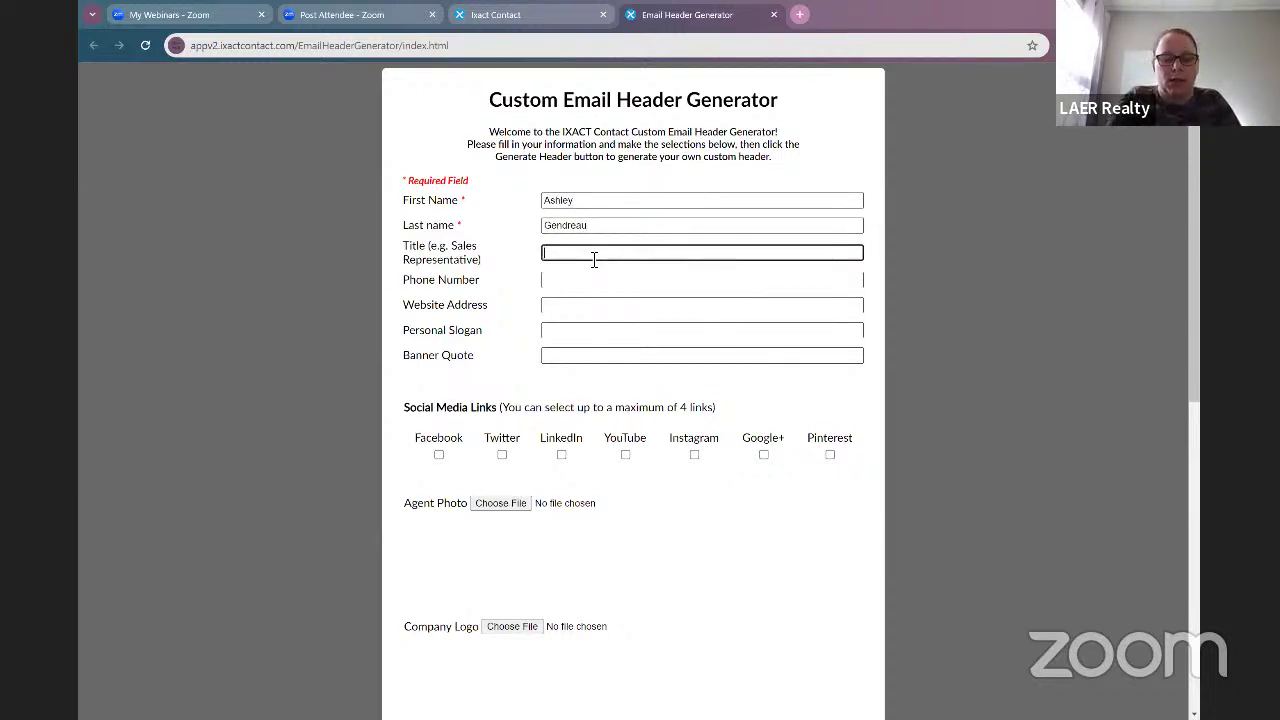
{"action": "type", "text": "RELATO"}
{"action": "key", "text": "BackSpace"}
{"action": "key", "text": "BackSpace"}
{"action": "key", "text": "BackSpace"}
{"action": "key", "text": "BackSpace"}
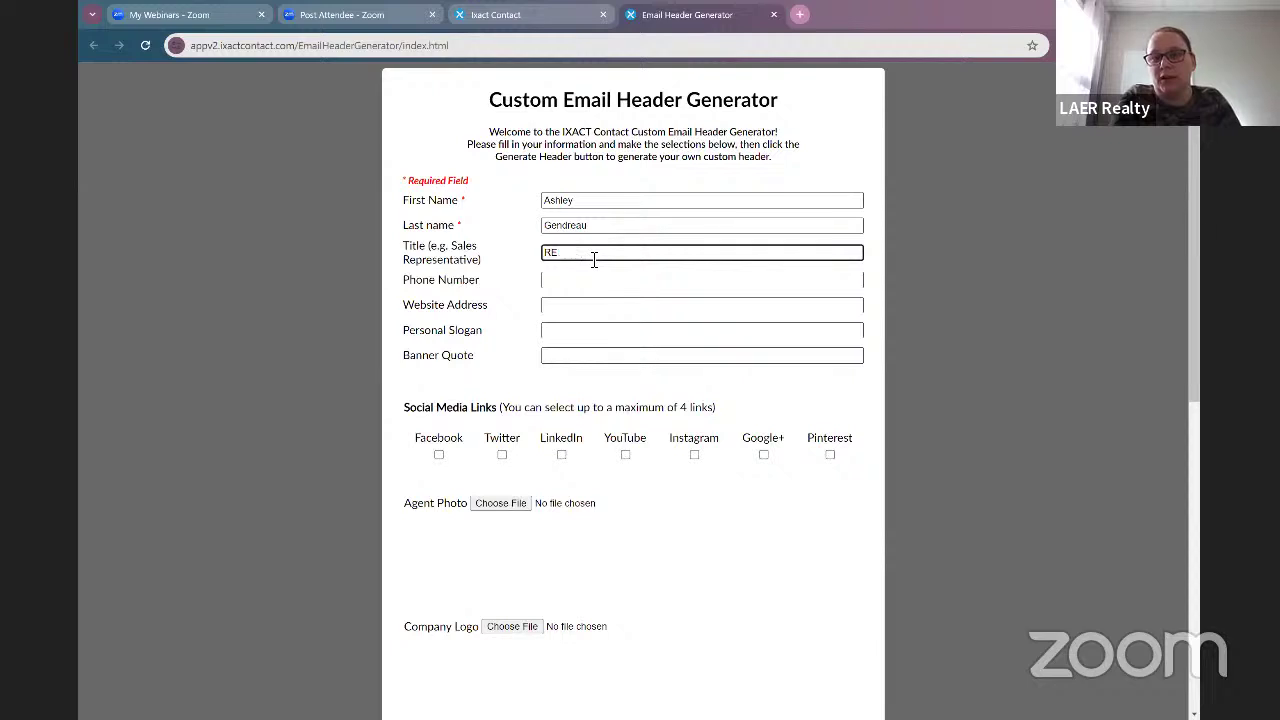
{"action": "type", "text": "ALTOR"}
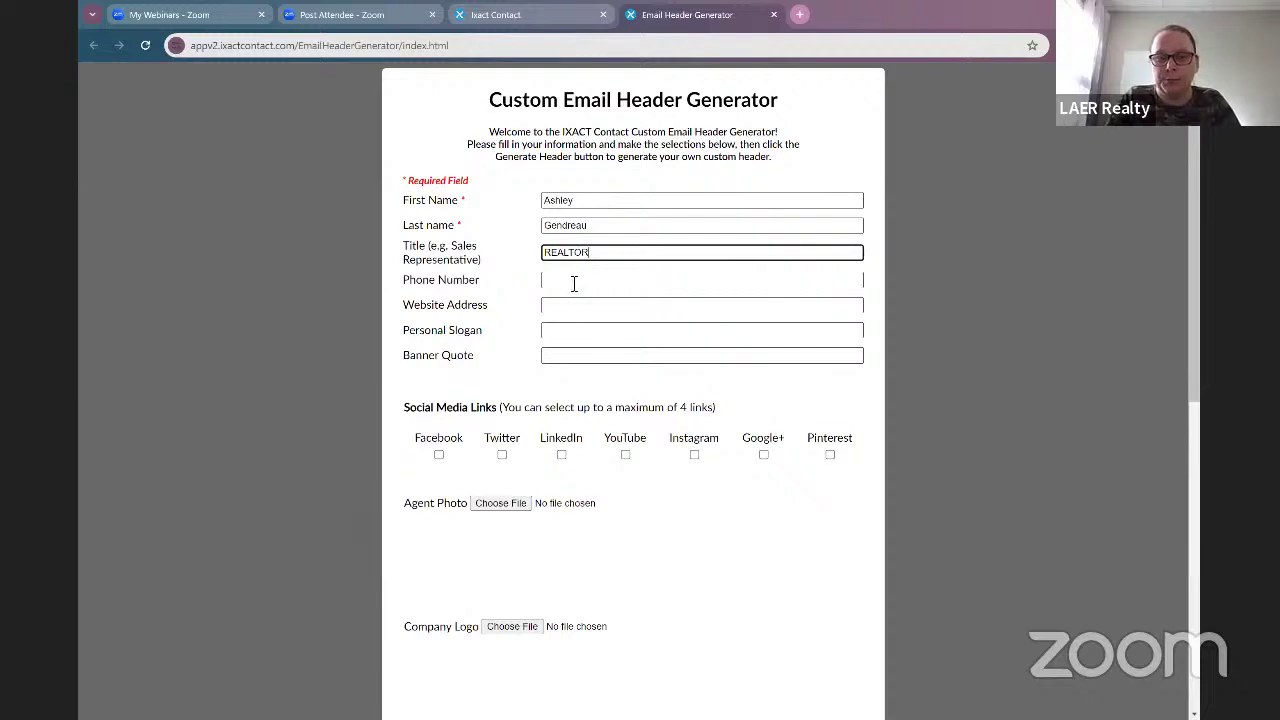
Step: Fill in the agent's phone number and website address
{"action": "left_click", "coordinate": [574, 284]}
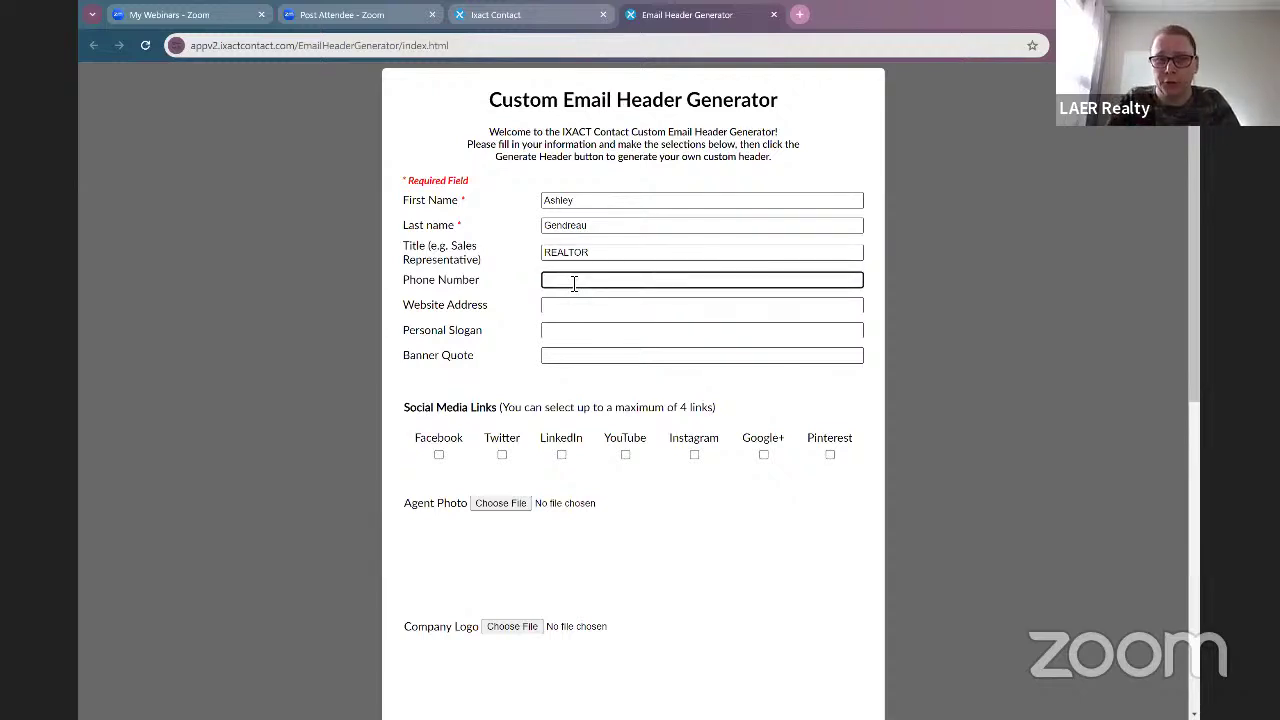
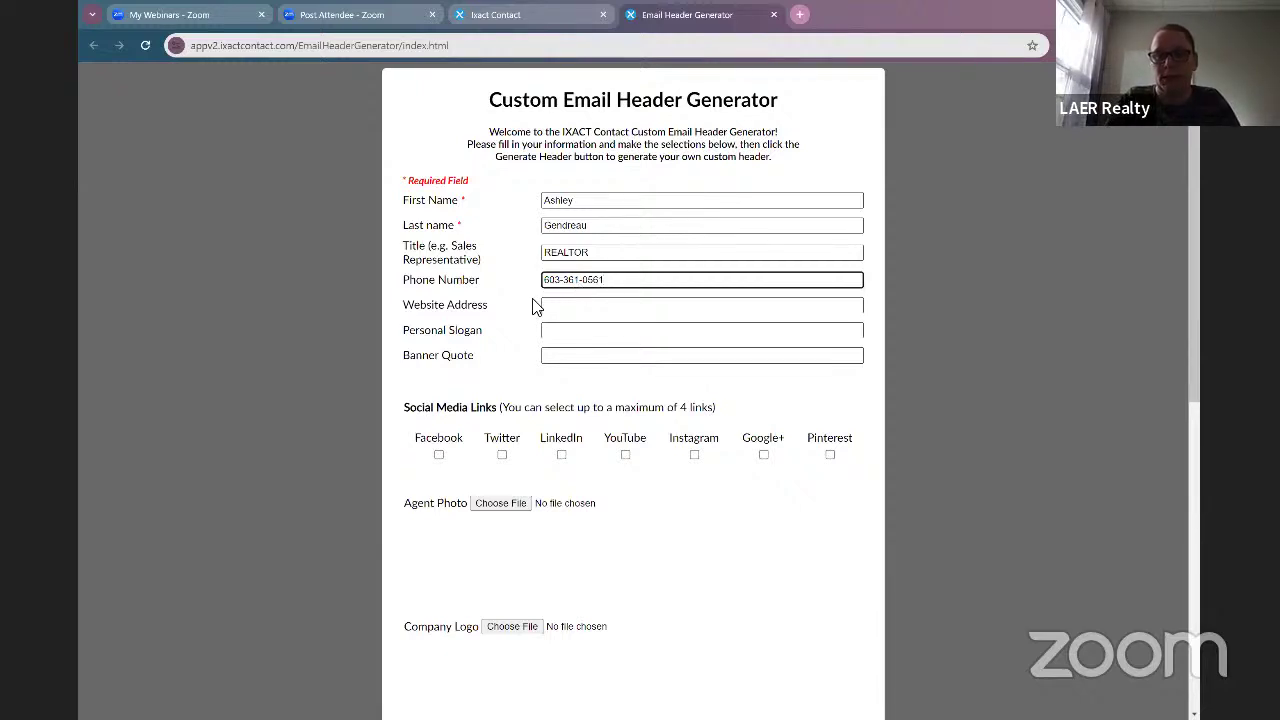
{"action": "left_click", "coordinate": [586, 311]}
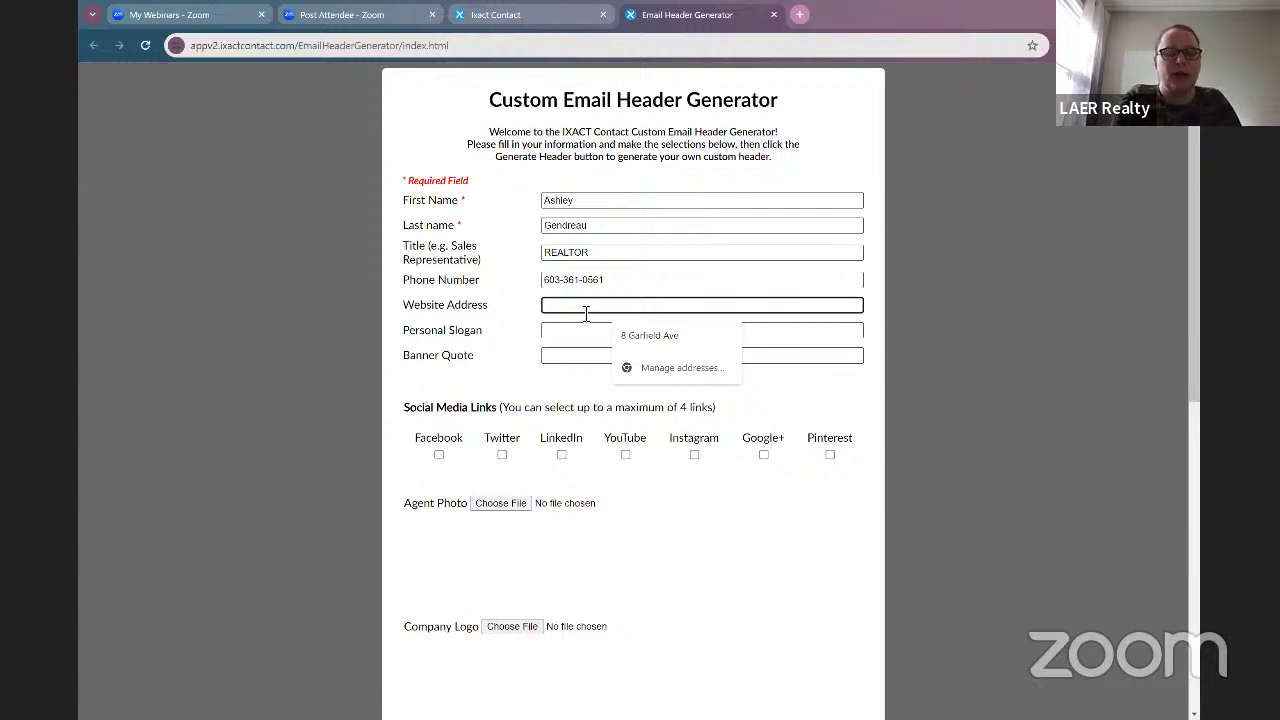
{"action": "type", "text": "www"}
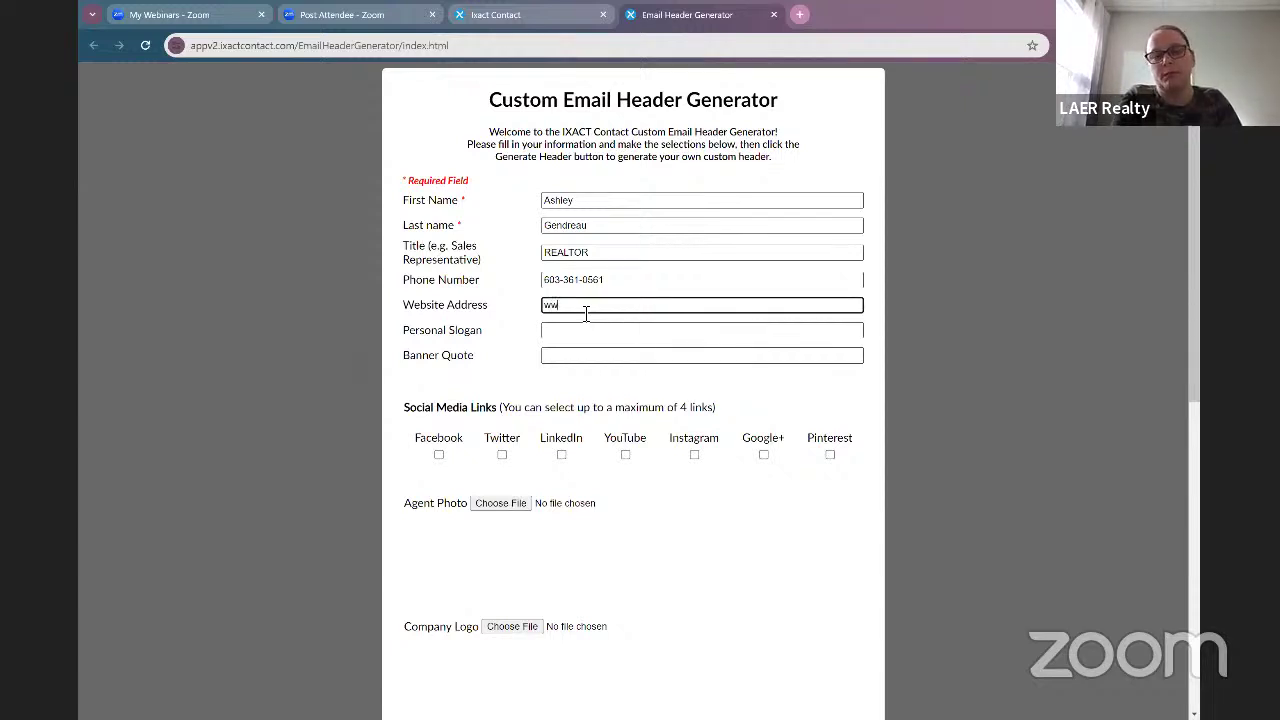
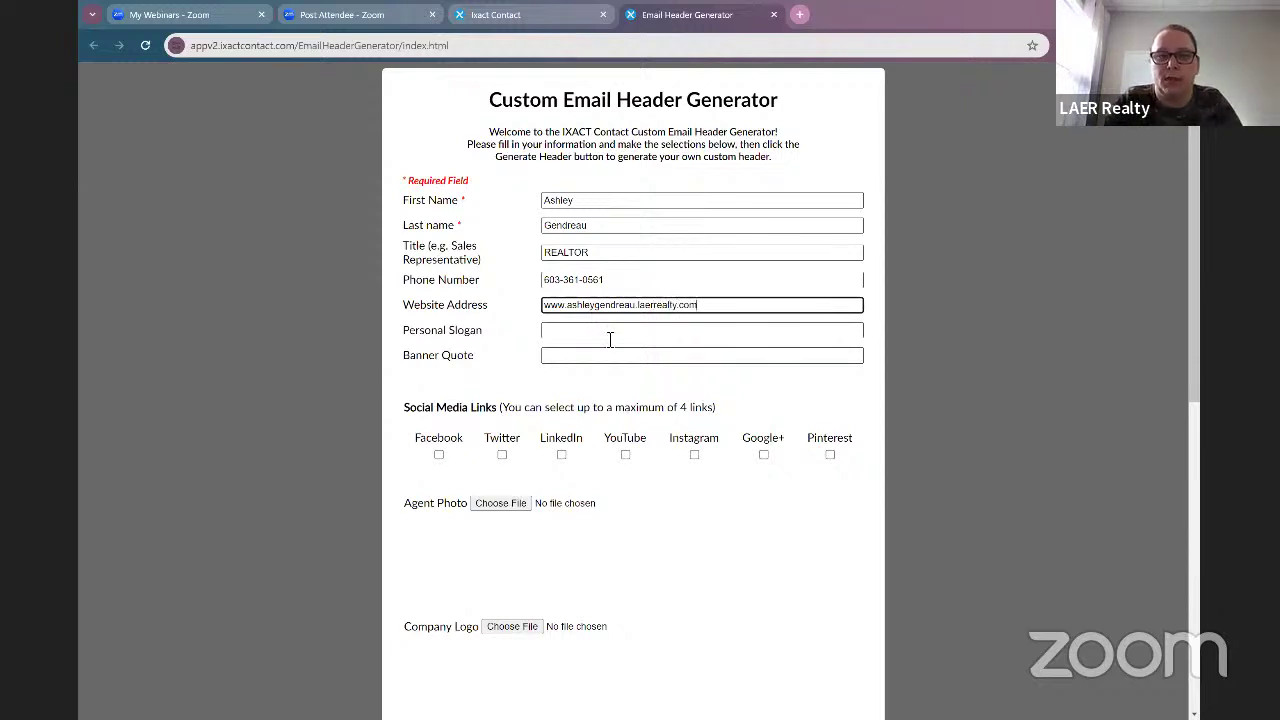
Step: Set the banner quote to 'The ROAR That Opens More Doors'
{"action": "left_click", "coordinate": [609, 337]}
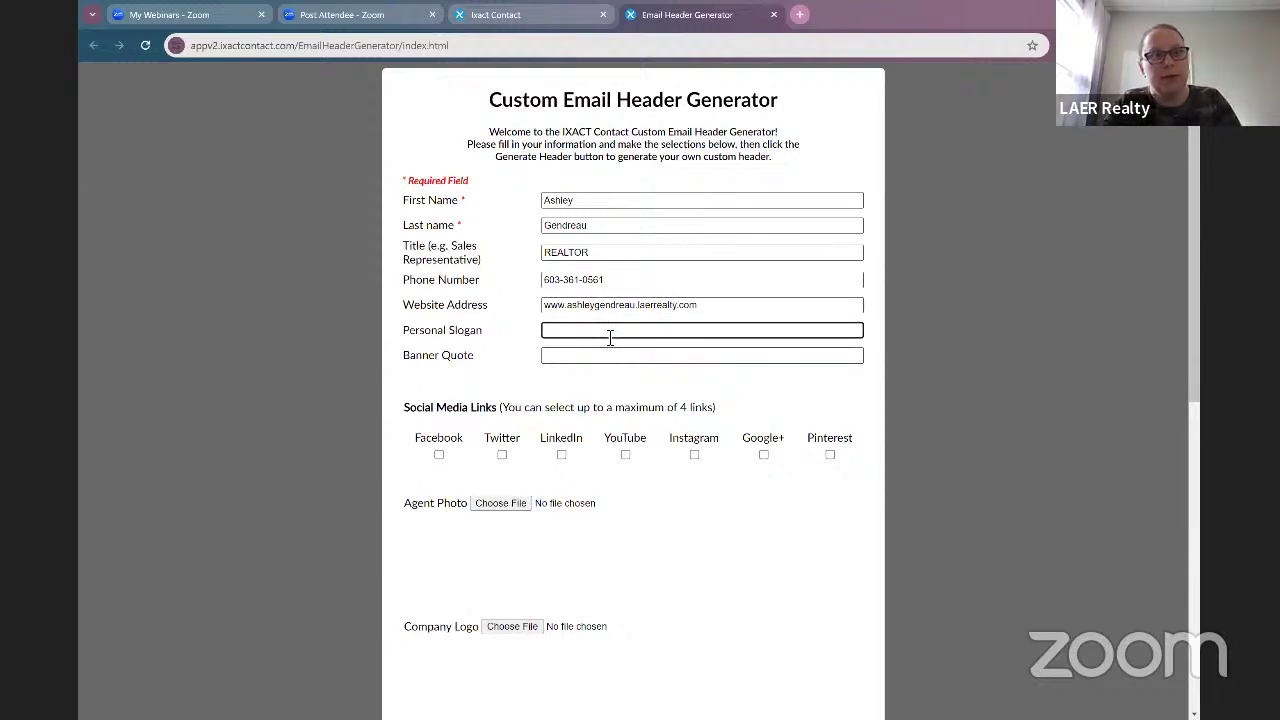
{"action": "left_click", "coordinate": [614, 358]}
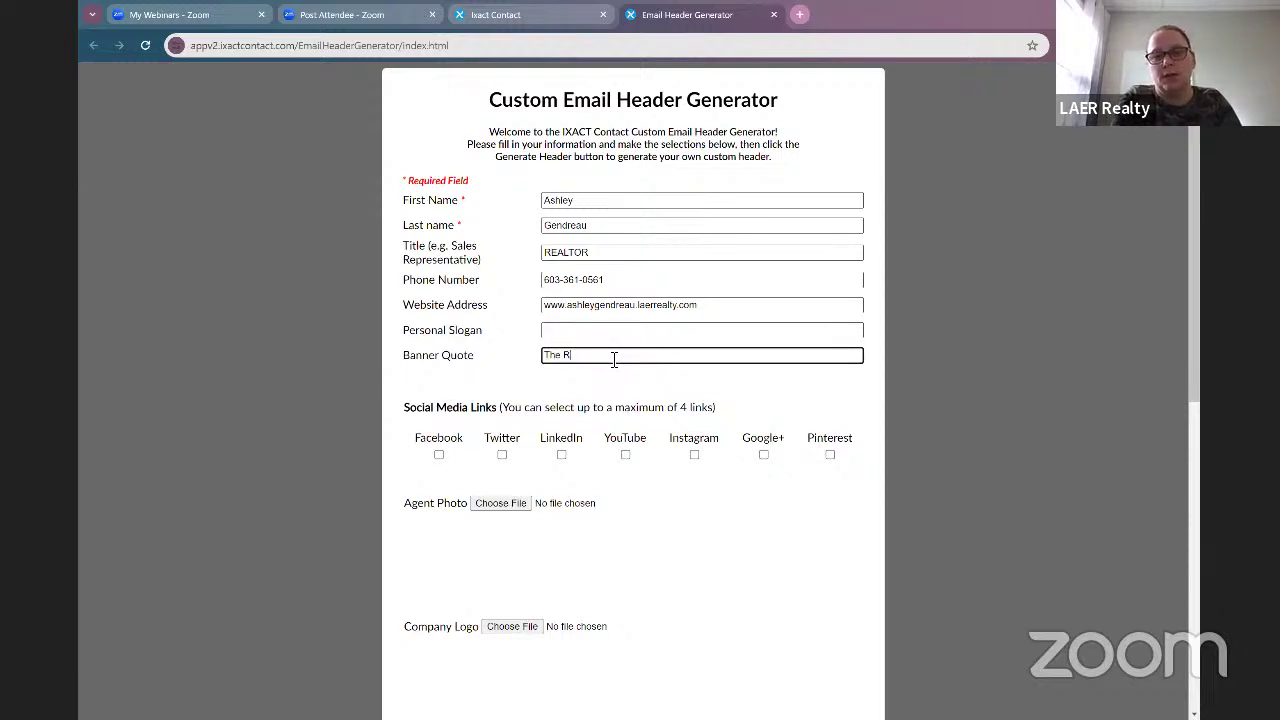
{"action": "type", "text": "The ROAR Op"}
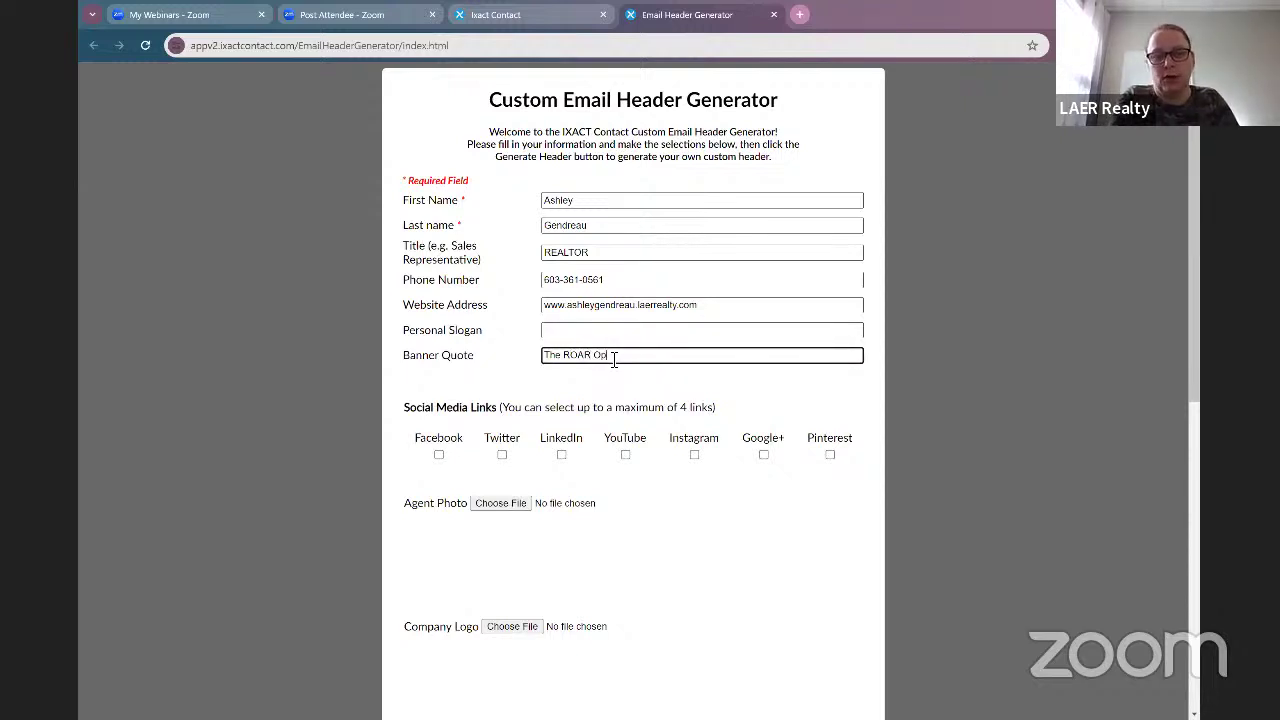
{"action": "key", "text": "BackSpace"}
{"action": "key", "text": "BackSpace"}
{"action": "type", "text": "That Opens"}
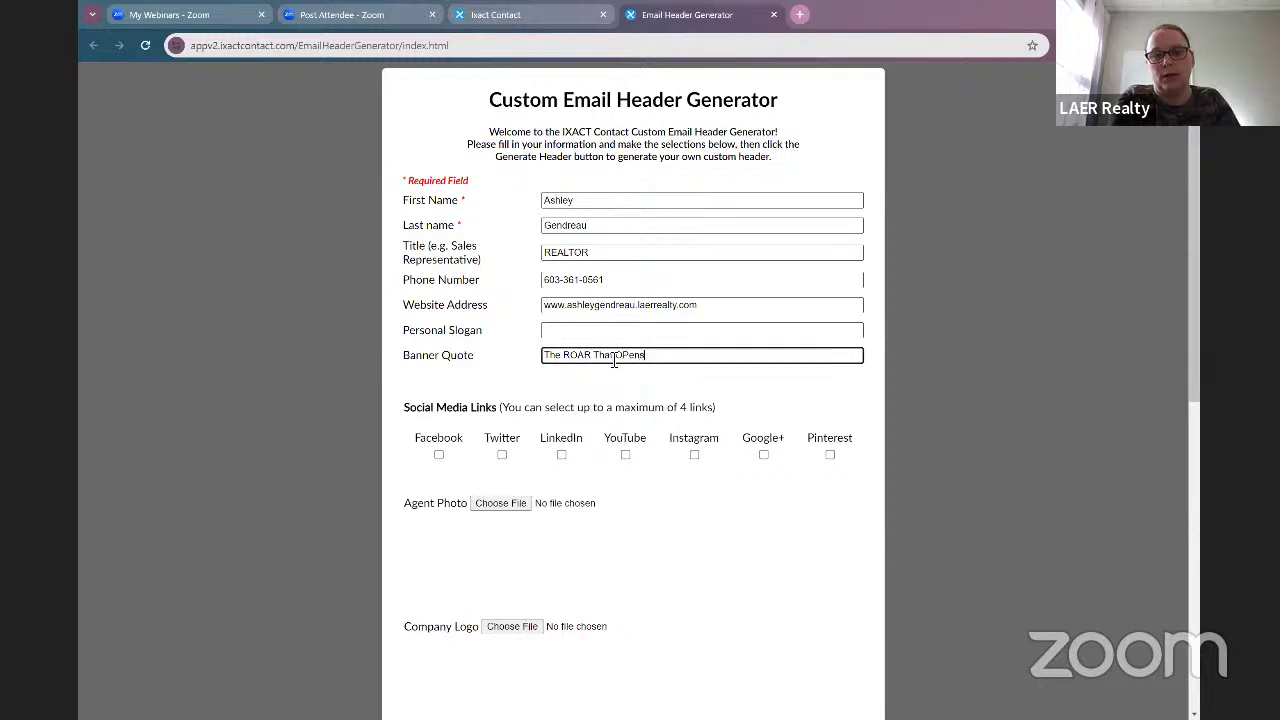
{"action": "type", "text": "pen"}
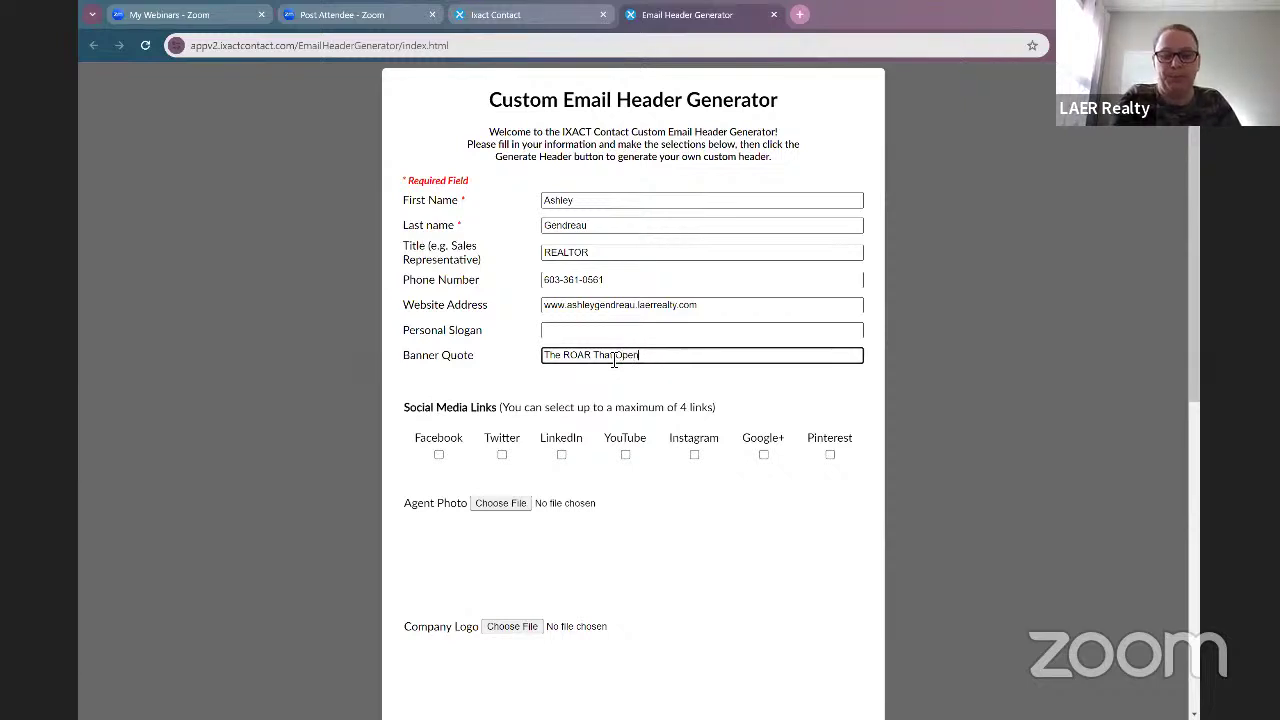
{"action": "type", "text": "s More Doors"}
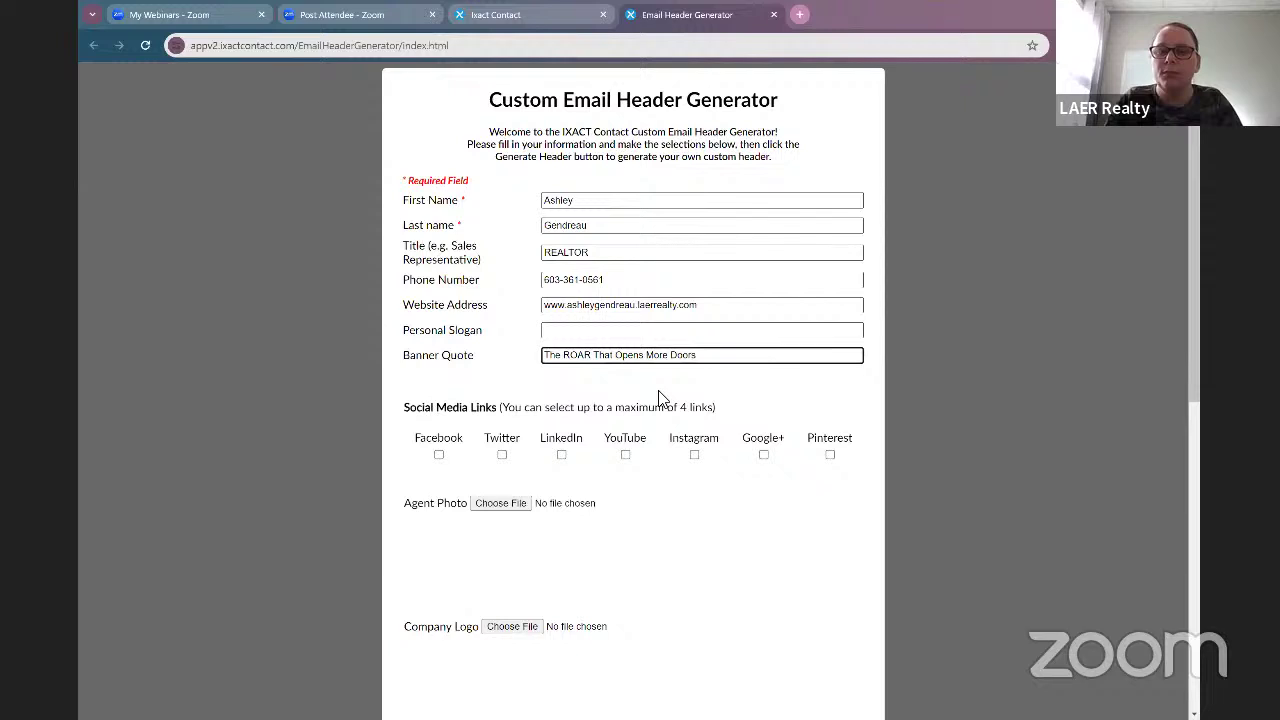
{"action": "scroll", "coordinate": [660, 400], "scroll_direction": "down", "scroll_amount": 2}
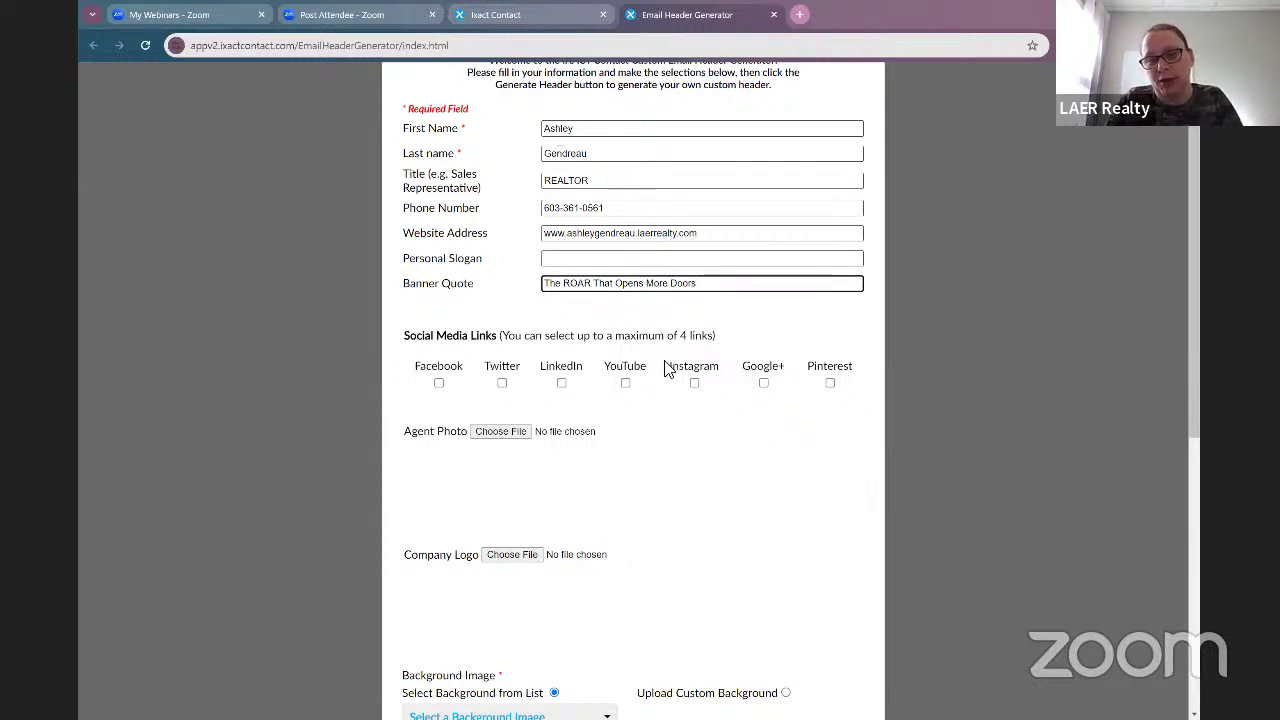
Step: Enable the Facebook, Instagram and Google+ social links in the header
{"action": "left_click", "coordinate": [439, 383]}
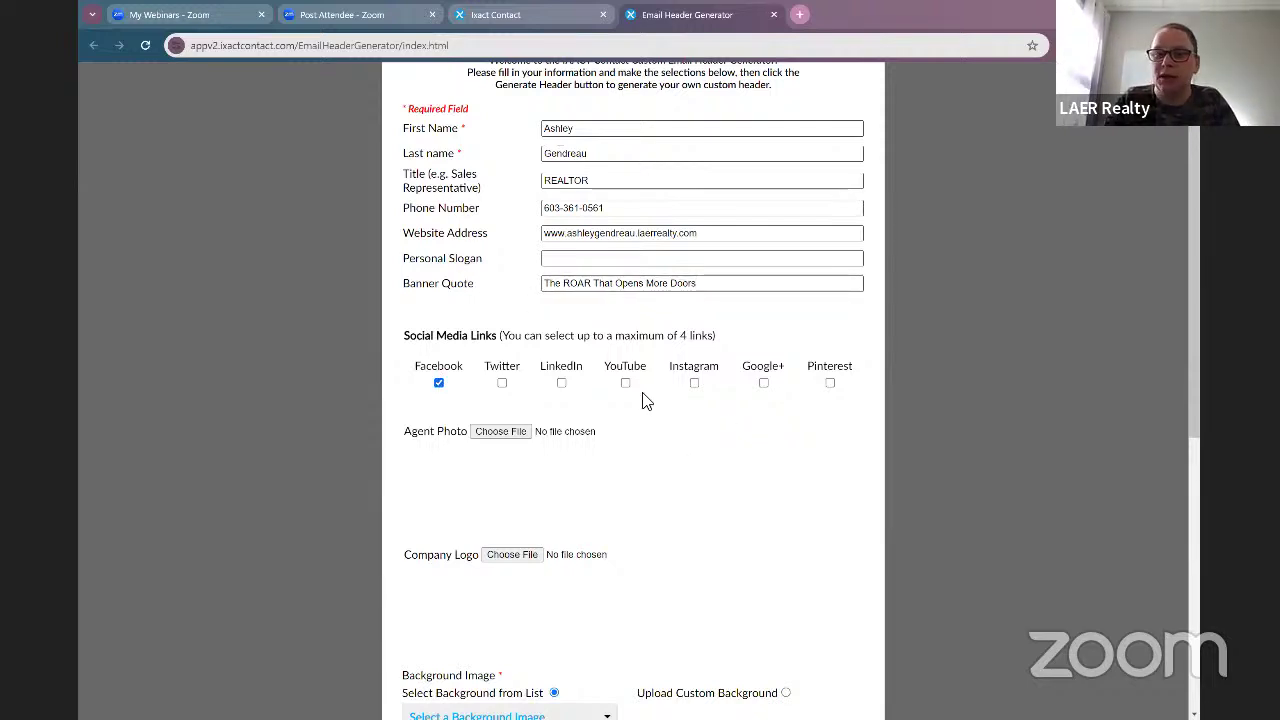
{"action": "left_click", "coordinate": [694, 383]}
{"action": "left_click", "coordinate": [763, 384]}
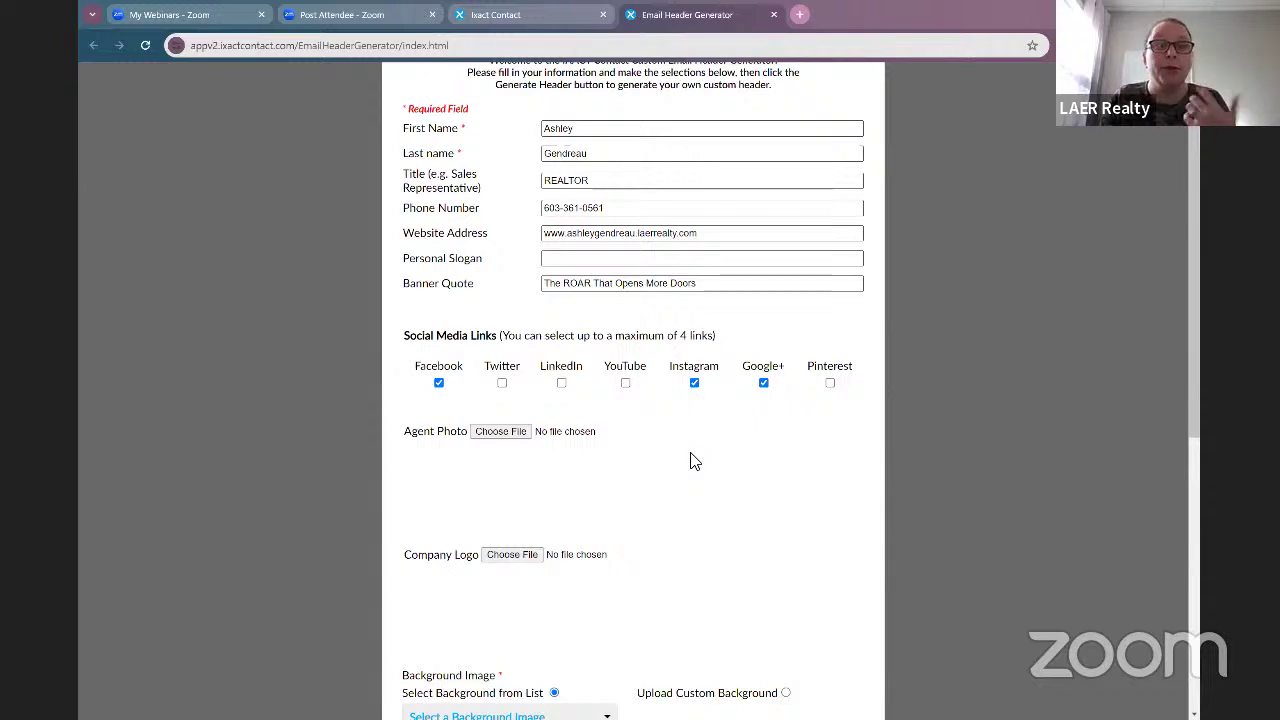
Step: Upload the agent's jpeg photo found by searching the Downloads folder
{"action": "left_click", "coordinate": [508, 437]}
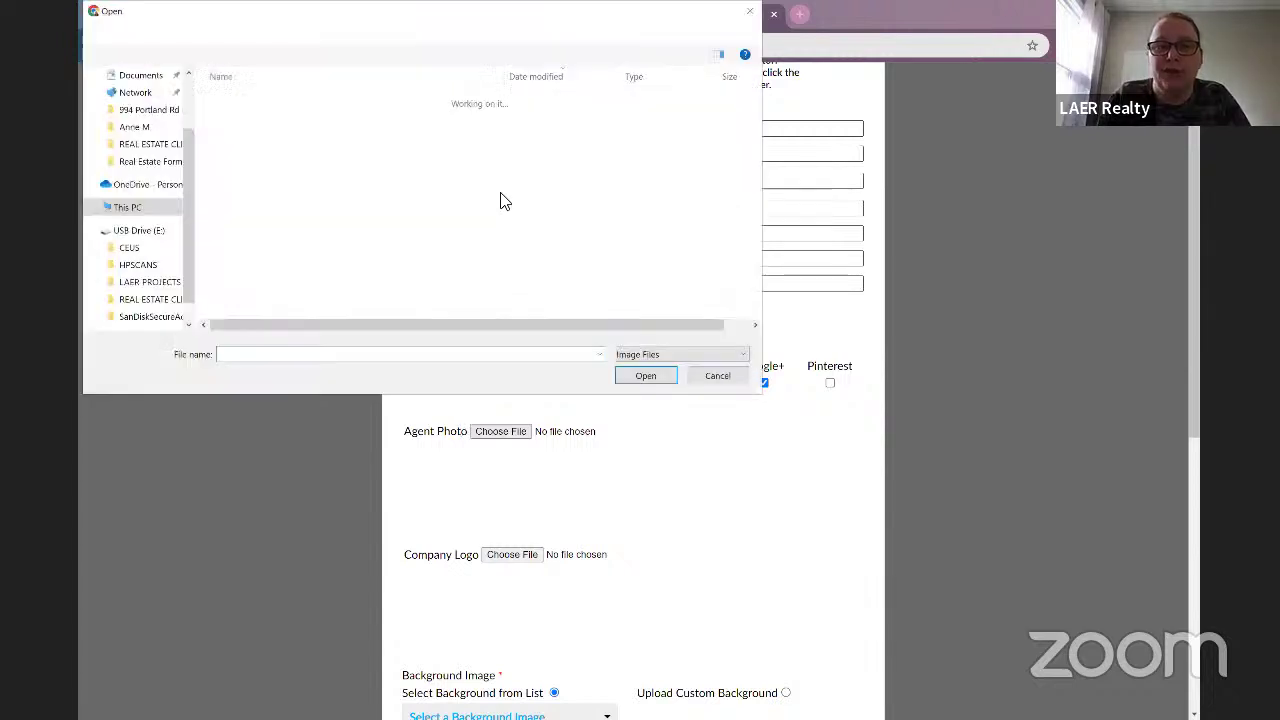
{"action": "key", "text": "ctrl+f"}
{"action": "type", "text": "ashley"}
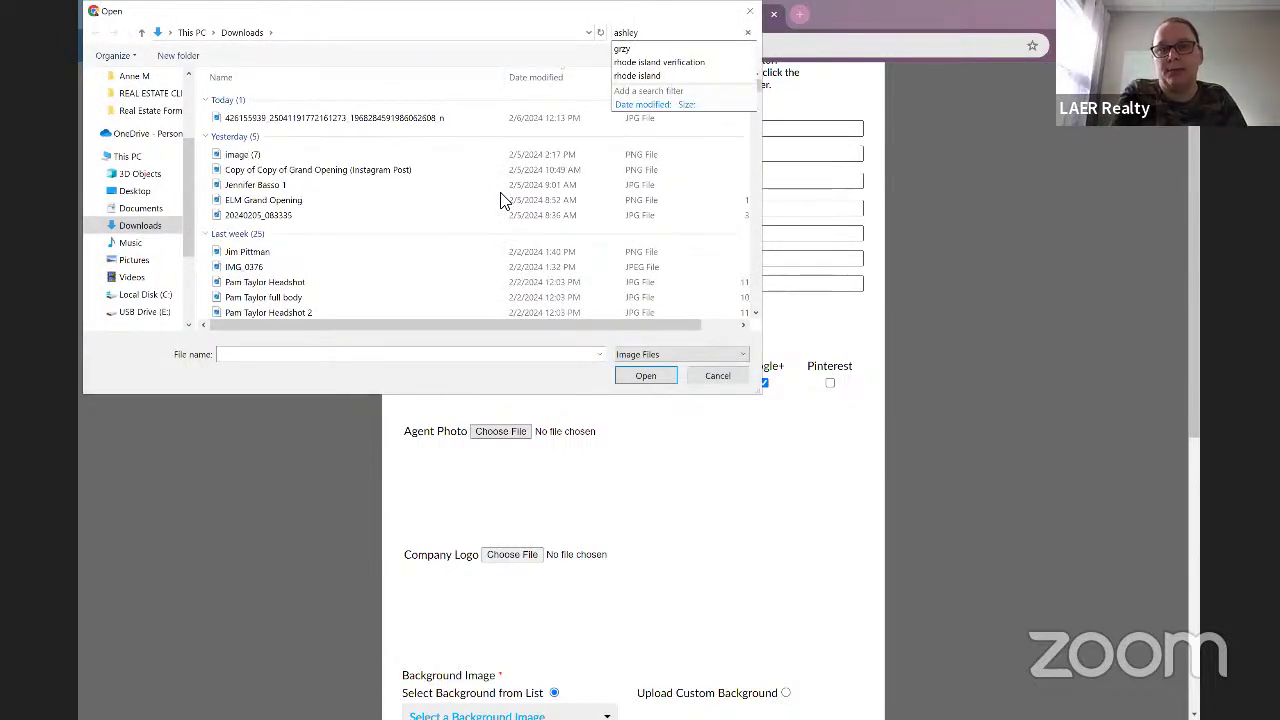
{"action": "left_click", "coordinate": [660, 48]}
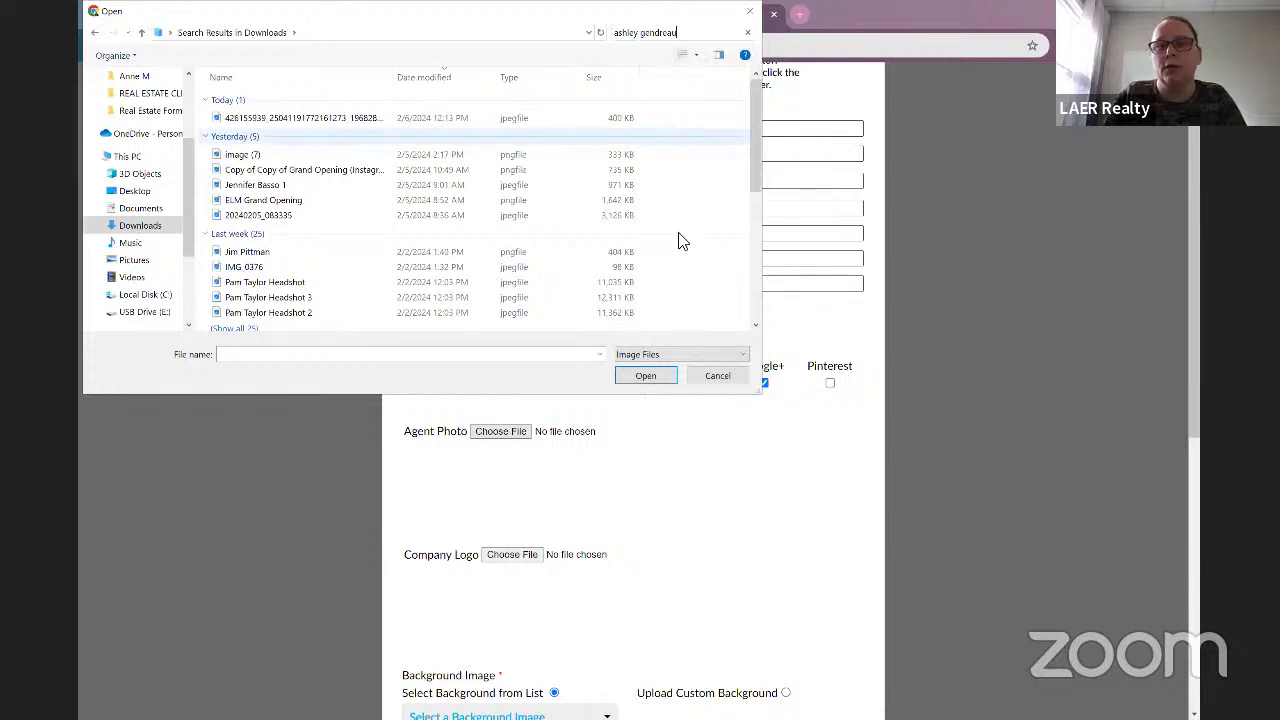
{"action": "double_click", "coordinate": [386, 118]}
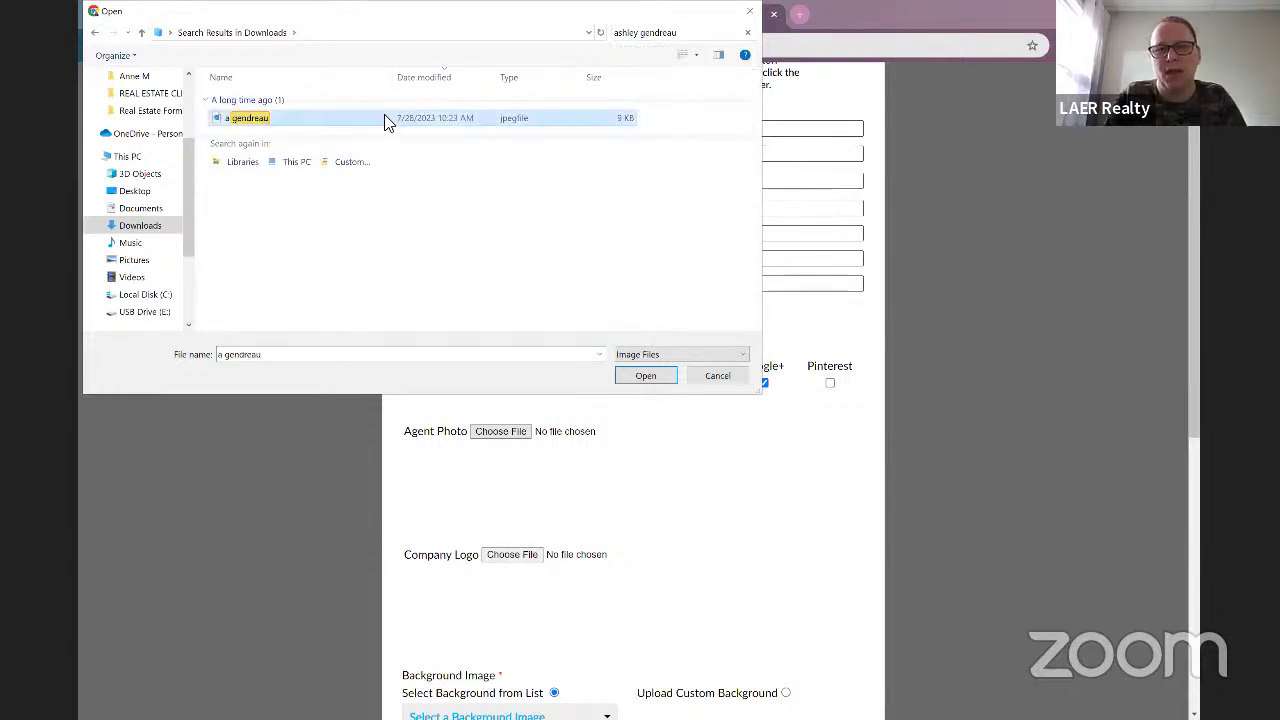
{"action": "scroll", "coordinate": [751, 487], "scroll_direction": "down", "scroll_amount": 1}
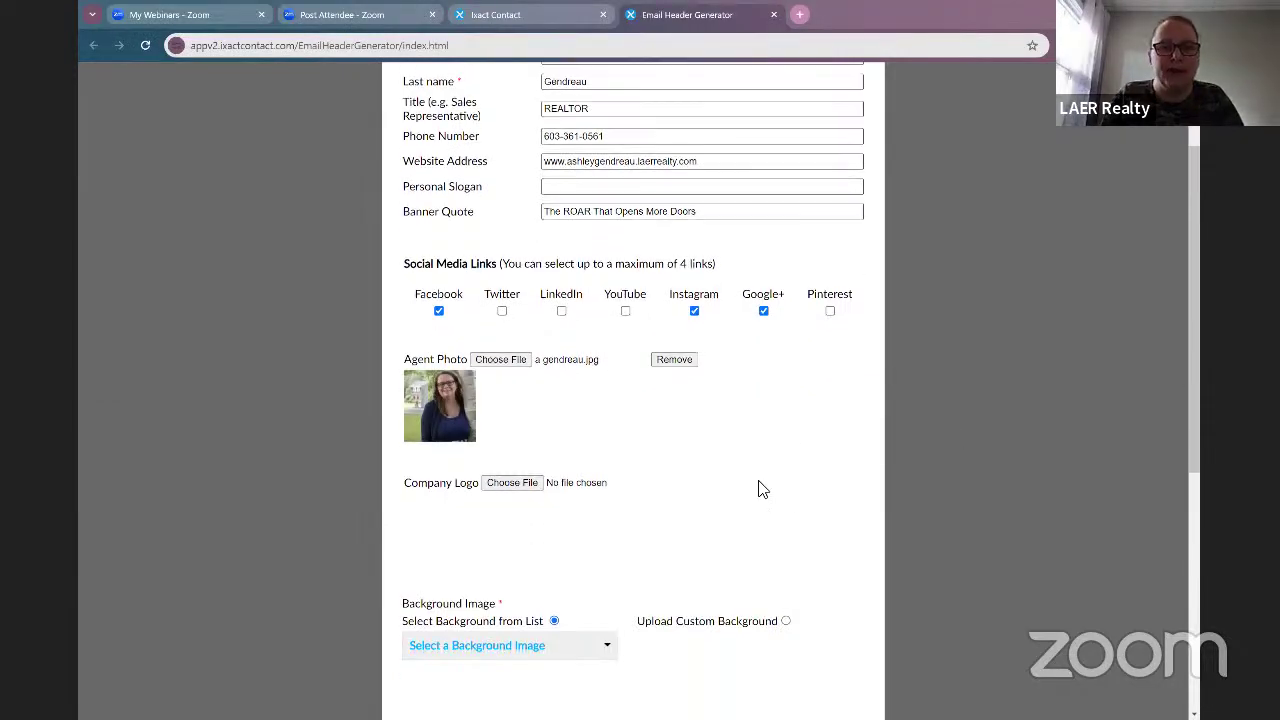
{"action": "scroll", "coordinate": [786, 506], "scroll_direction": "down", "scroll_amount": 1}
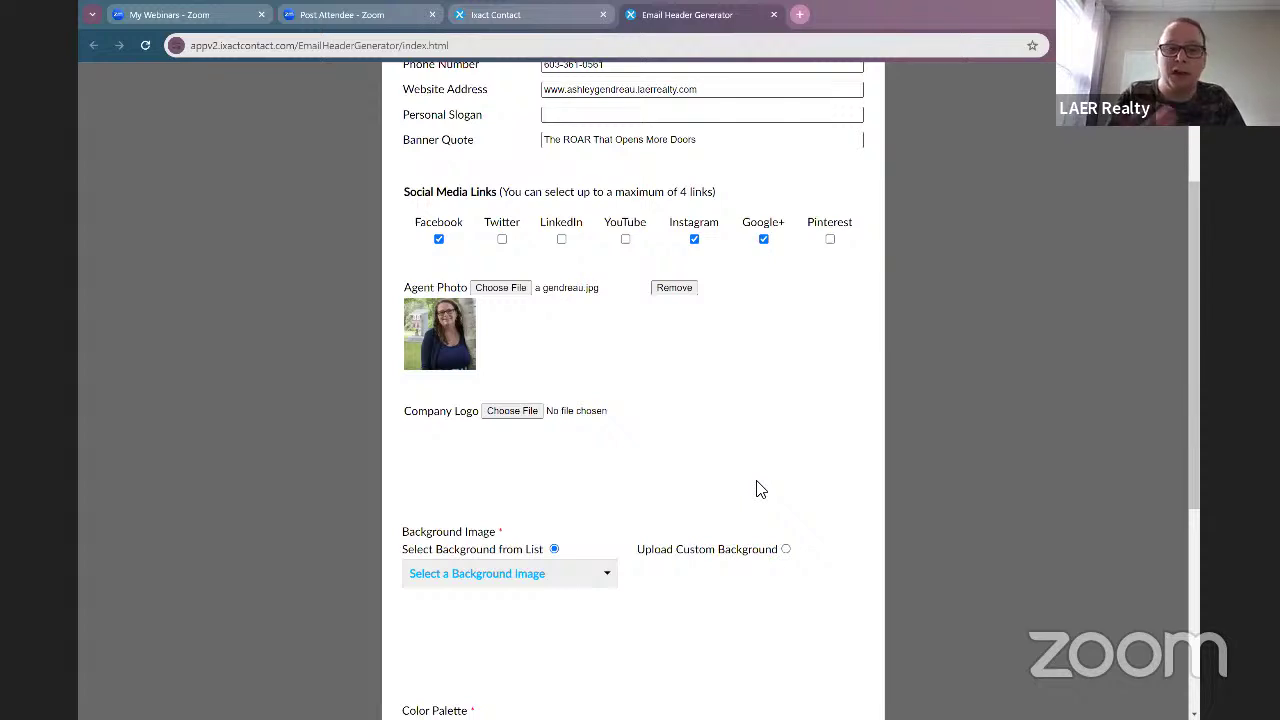
{"action": "scroll", "coordinate": [760, 485], "scroll_direction": "down", "scroll_amount": 3}
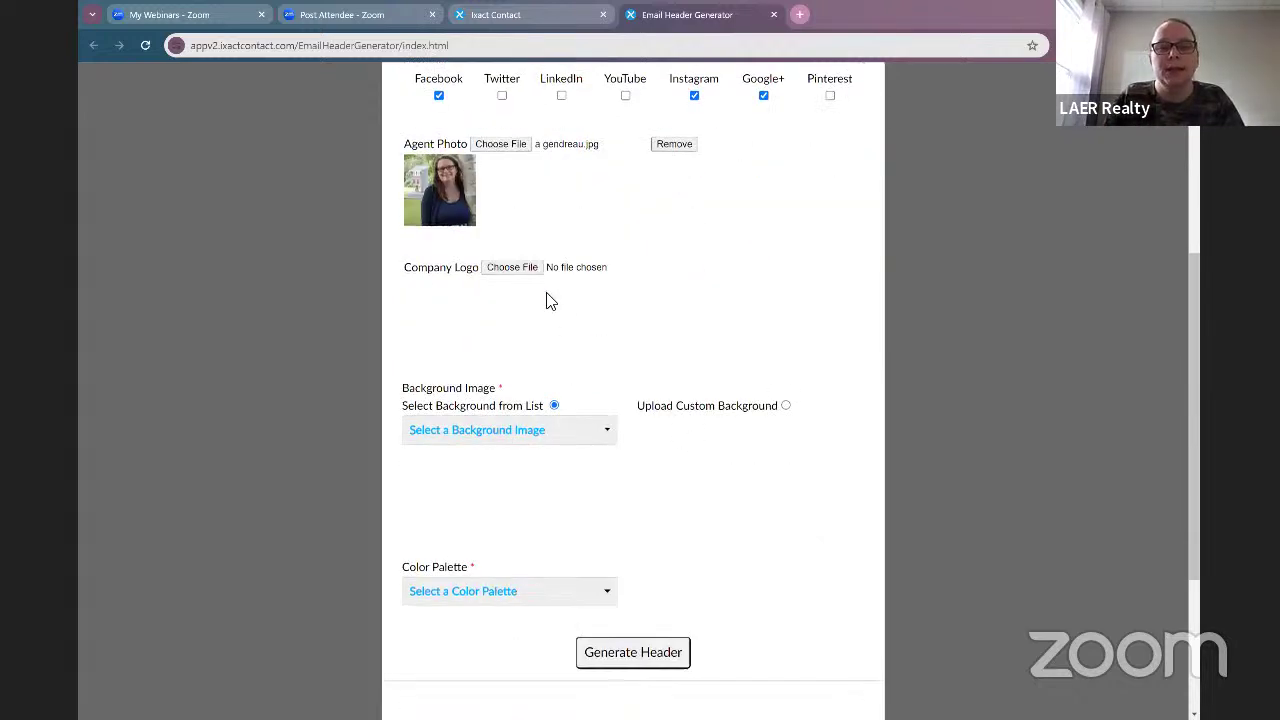
Step: Upload LAER_Logo_FullColor_WhiteBGmedium as the company logo, found by searching 'laer log'
{"action": "left_click", "coordinate": [517, 272]}
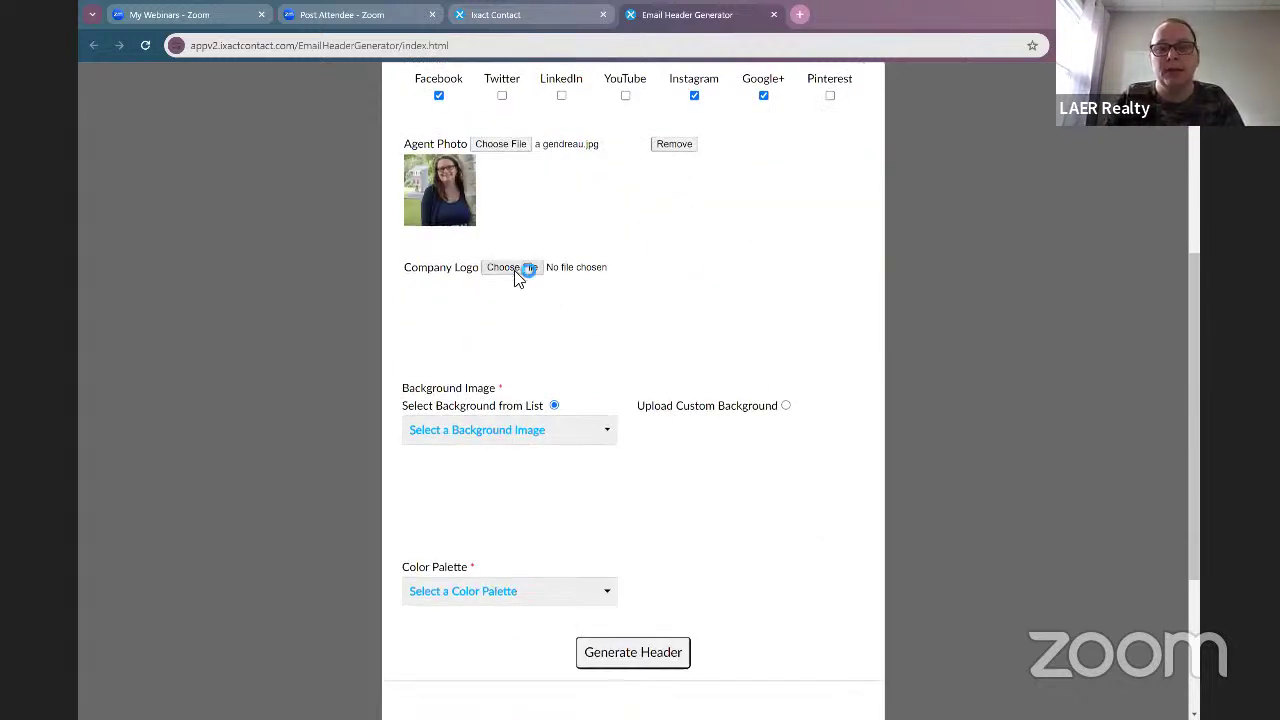
{"action": "left_click", "coordinate": [841, 294]}
{"action": "left_click", "coordinate": [826, 293]}
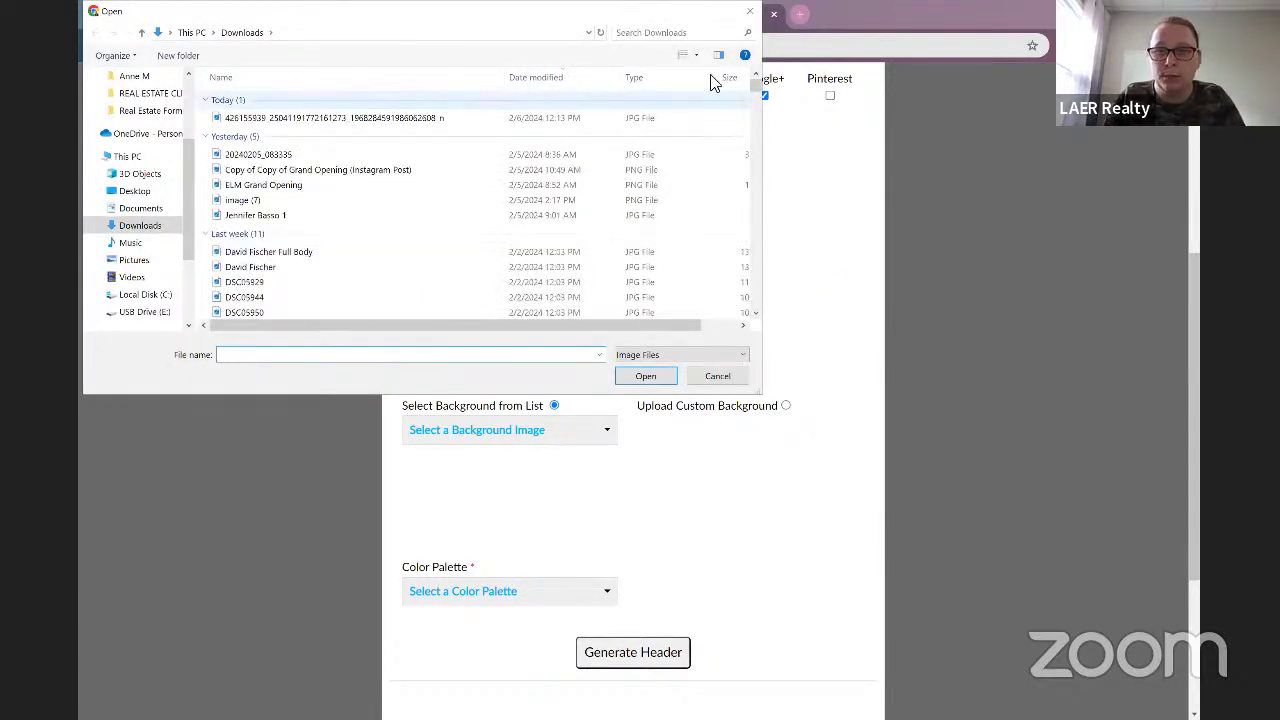
{"action": "left_click", "coordinate": [712, 32]}
{"action": "type", "text": "laer logo"}
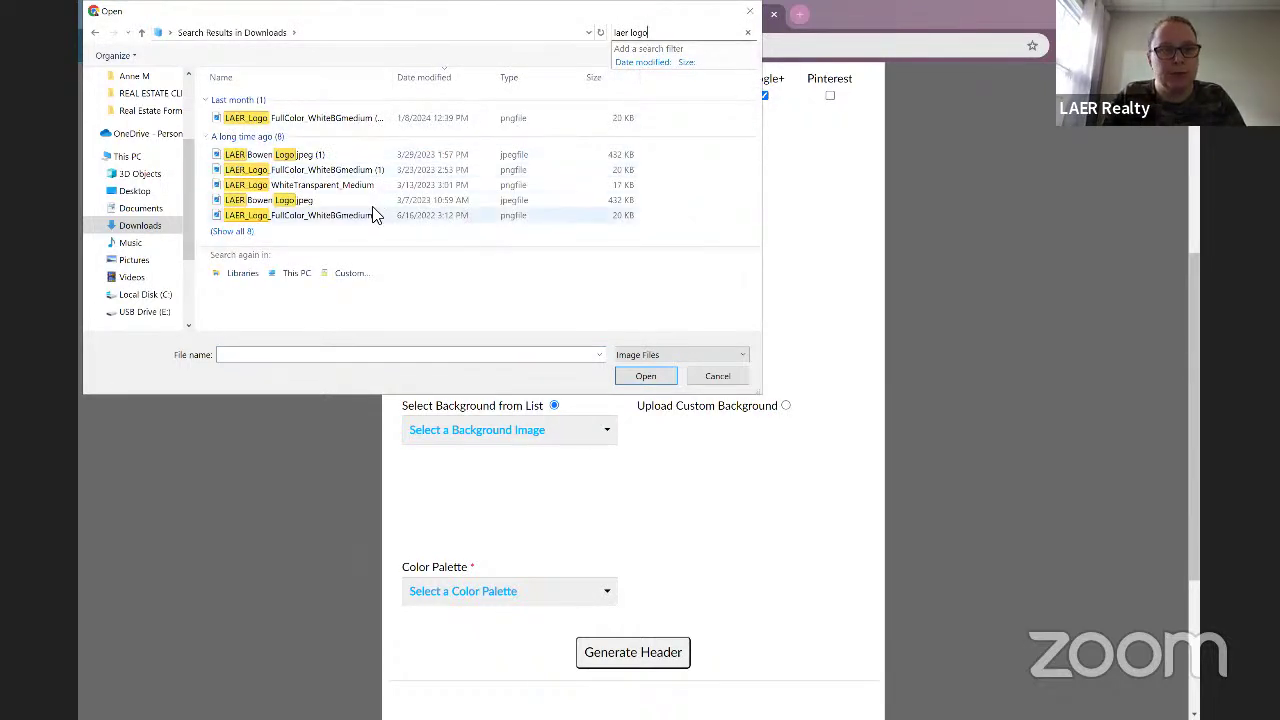
{"action": "left_click", "coordinate": [372, 218]}
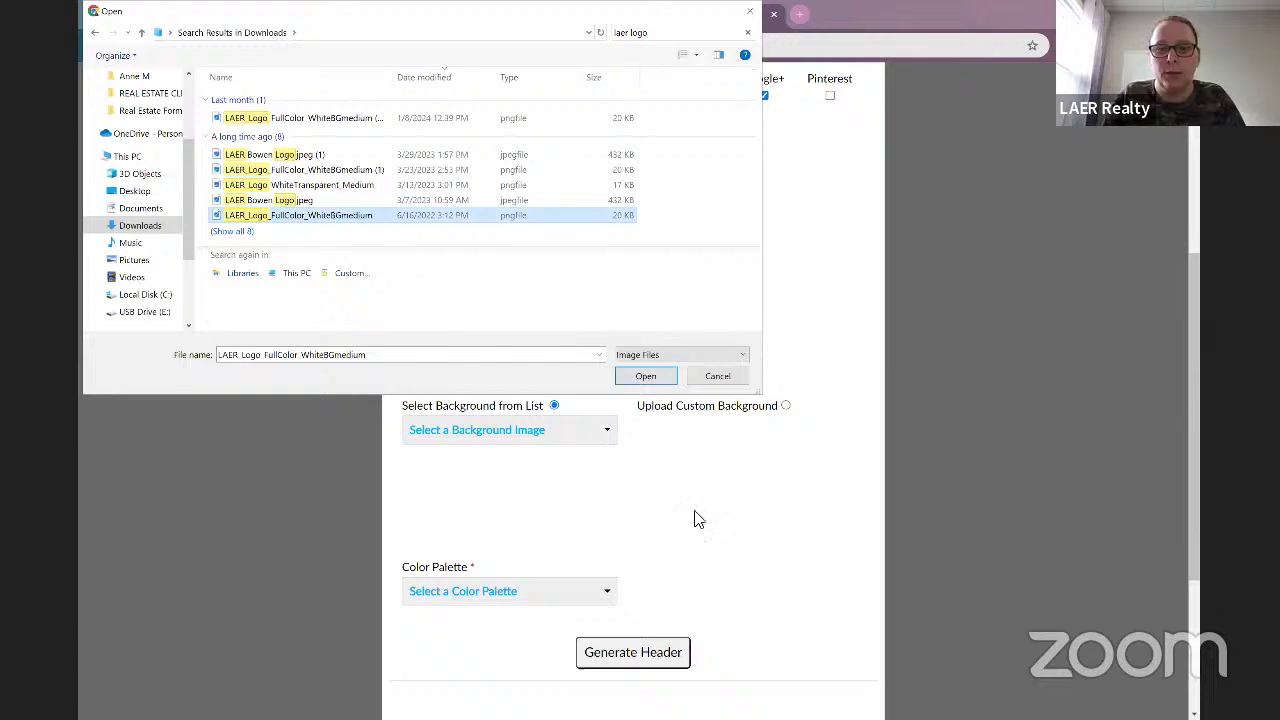
{"action": "key", "text": "Return"}
{"action": "scroll", "coordinate": [655, 447], "scroll_direction": "down", "scroll_amount": 1}
{"action": "scroll", "coordinate": [655, 447], "scroll_direction": "down", "scroll_amount": 1}
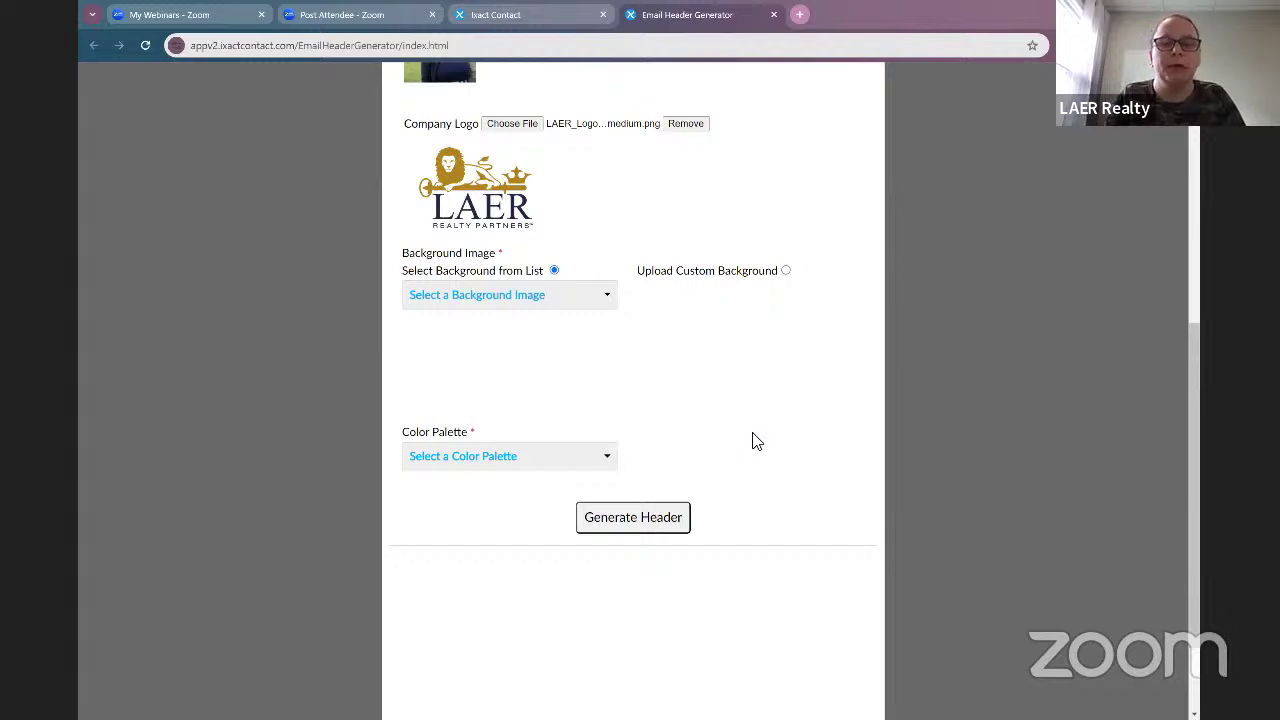
Step: Pick Dock Chairs from the Background Image dropdown list
{"action": "left_click", "coordinate": [565, 298]}
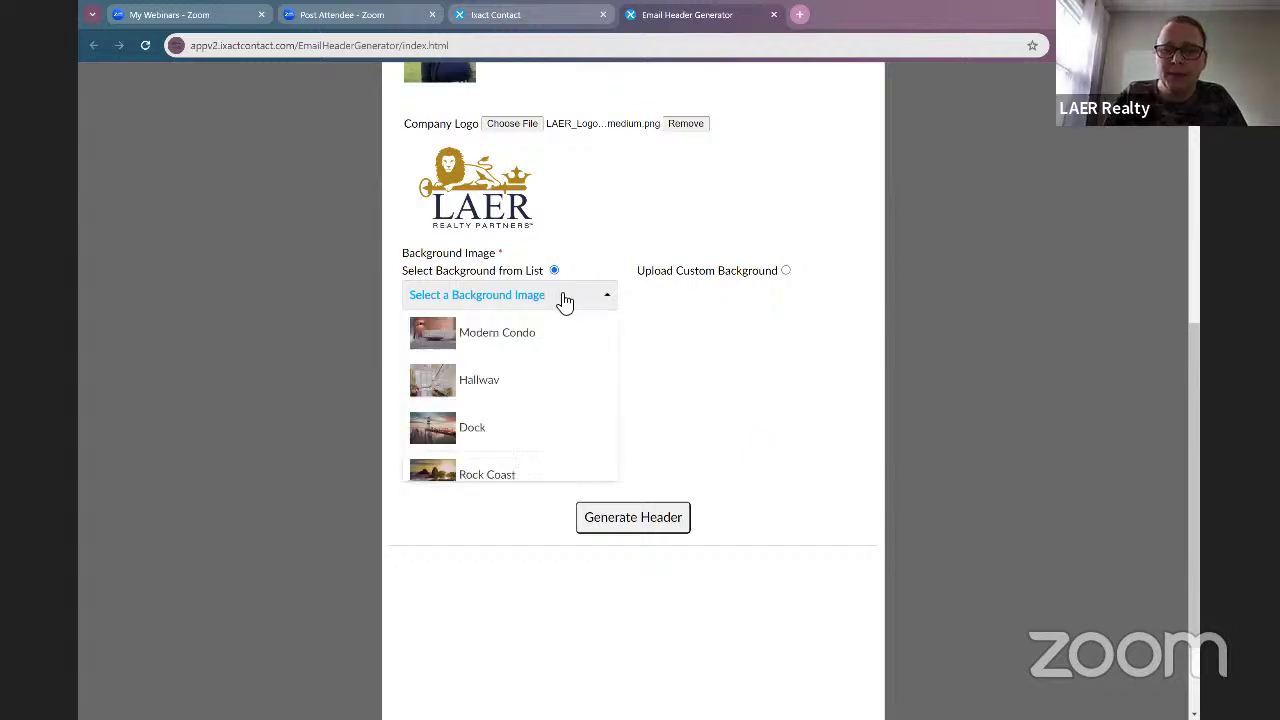
{"action": "scroll", "coordinate": [571, 486], "scroll_direction": "up", "scroll_amount": 2}
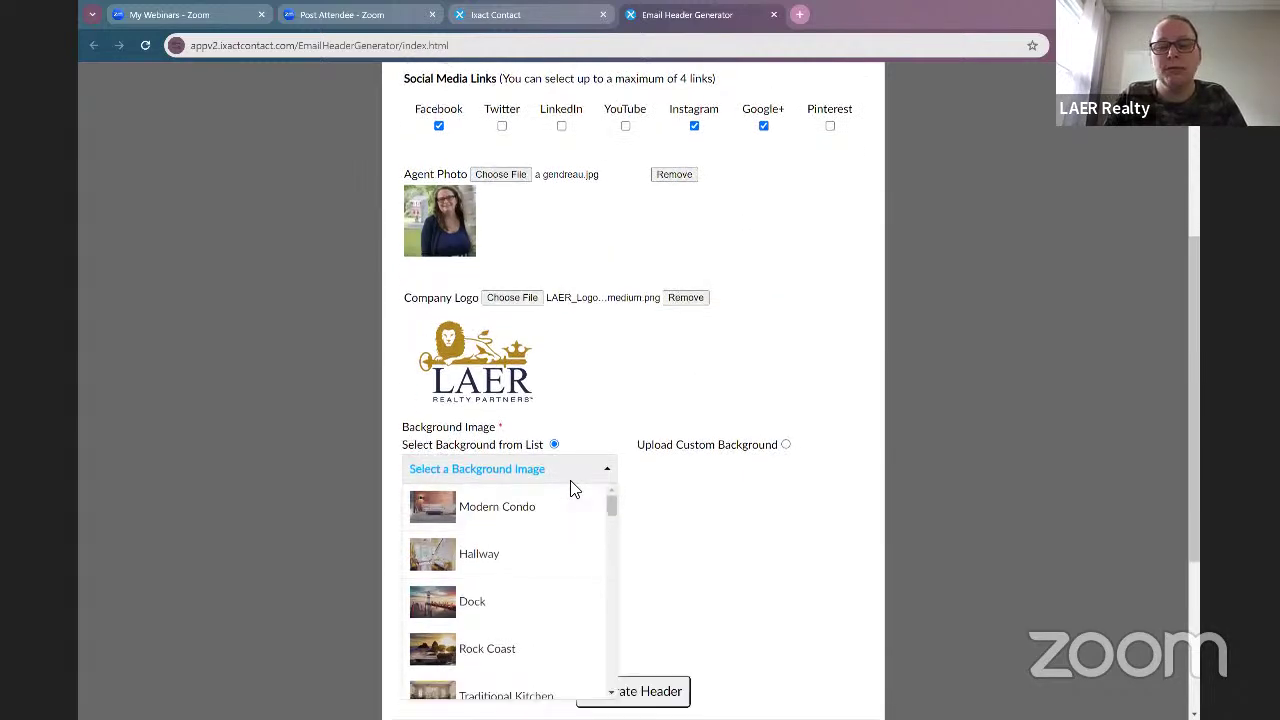
{"action": "scroll", "coordinate": [560, 470], "scroll_direction": "down", "scroll_amount": 1}
{"action": "scroll", "coordinate": [557, 460], "scroll_direction": "down", "scroll_amount": 5}
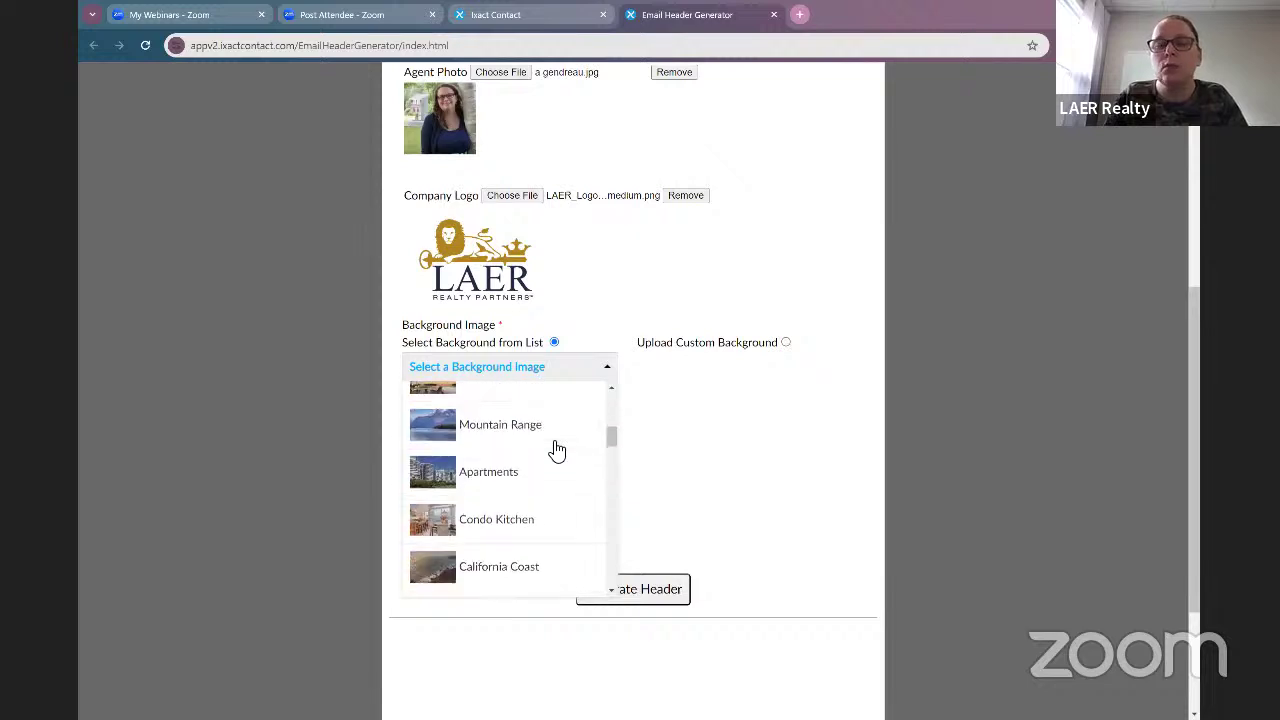
{"action": "scroll", "coordinate": [555, 455], "scroll_direction": "down", "scroll_amount": 5}
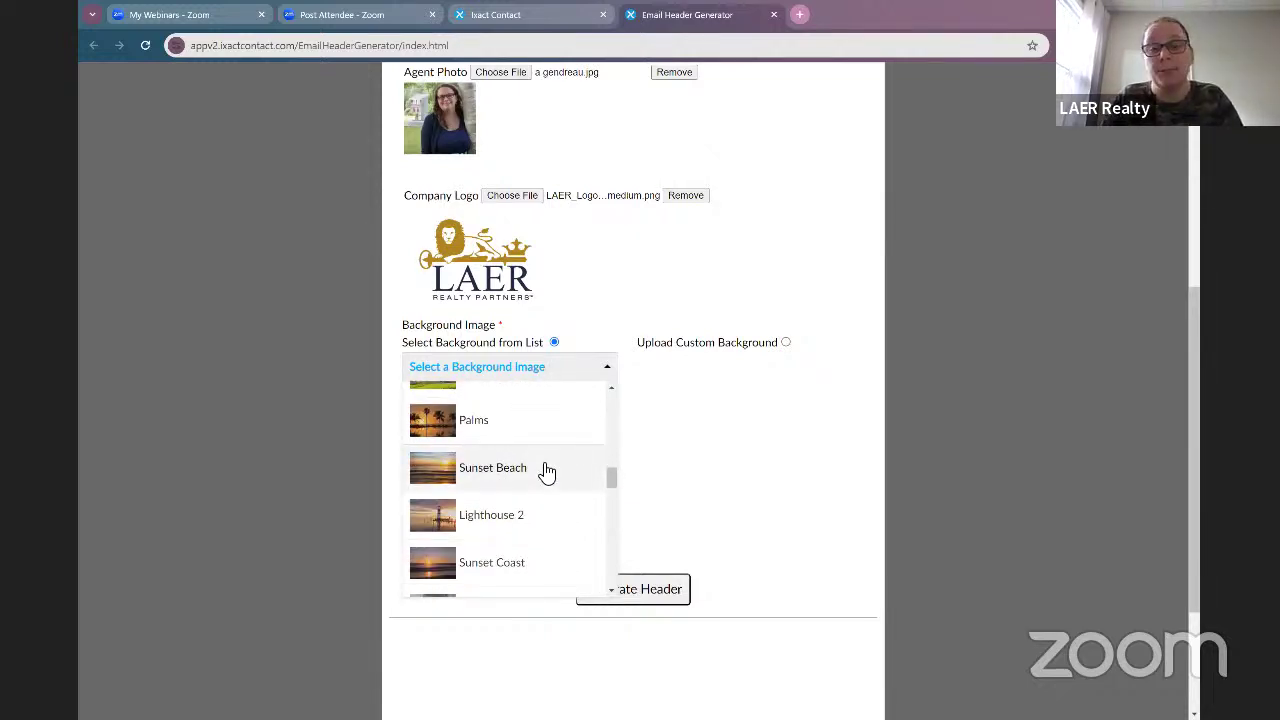
{"action": "scroll", "coordinate": [730, 474], "scroll_direction": "up", "scroll_amount": 1}
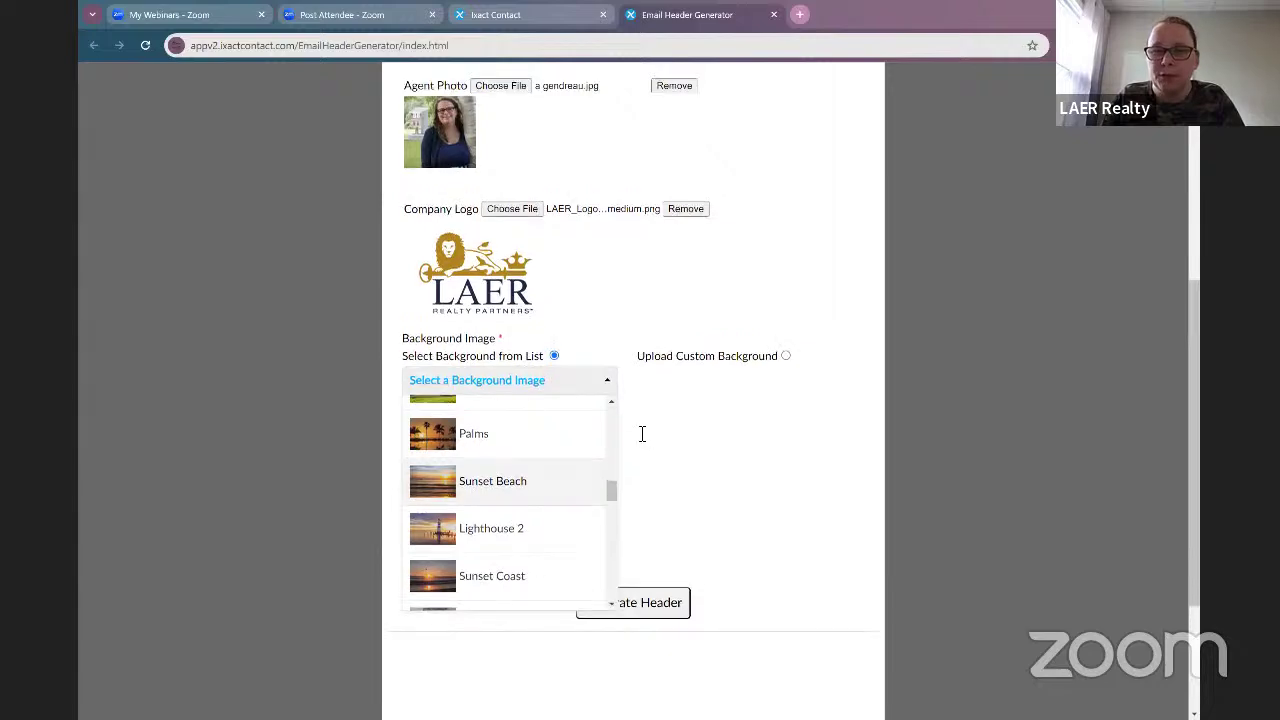
{"action": "scroll", "coordinate": [642, 434], "scroll_direction": "up", "scroll_amount": 5}
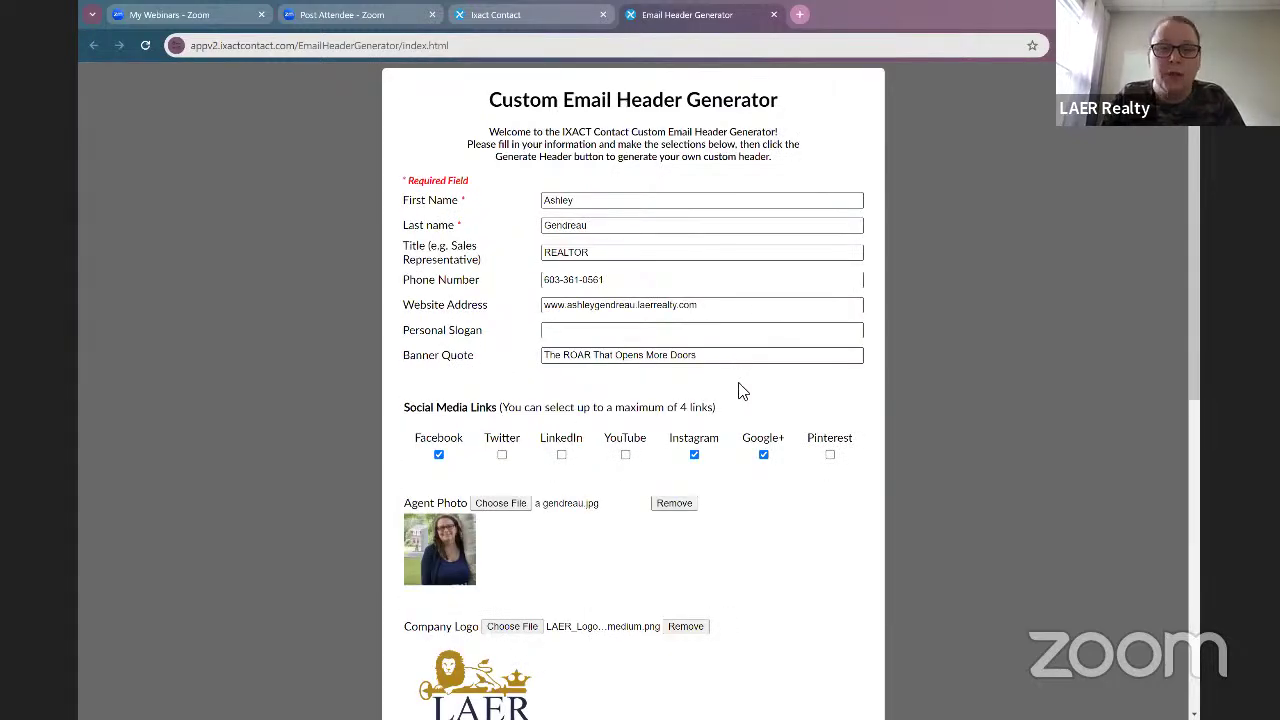
{"action": "scroll", "coordinate": [740, 390], "scroll_direction": "down", "scroll_amount": 3}
{"action": "scroll", "coordinate": [749, 343], "scroll_direction": "up", "scroll_amount": 2}
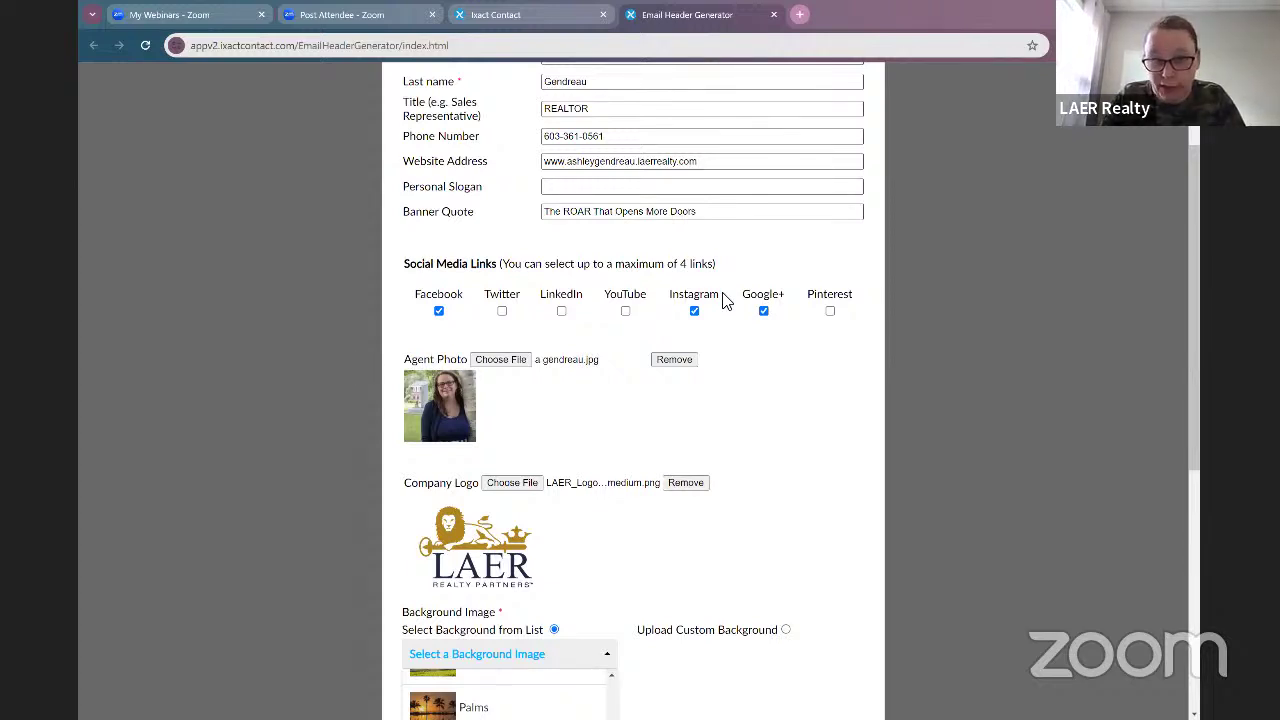
{"action": "scroll", "coordinate": [766, 415], "scroll_direction": "down", "scroll_amount": 2}
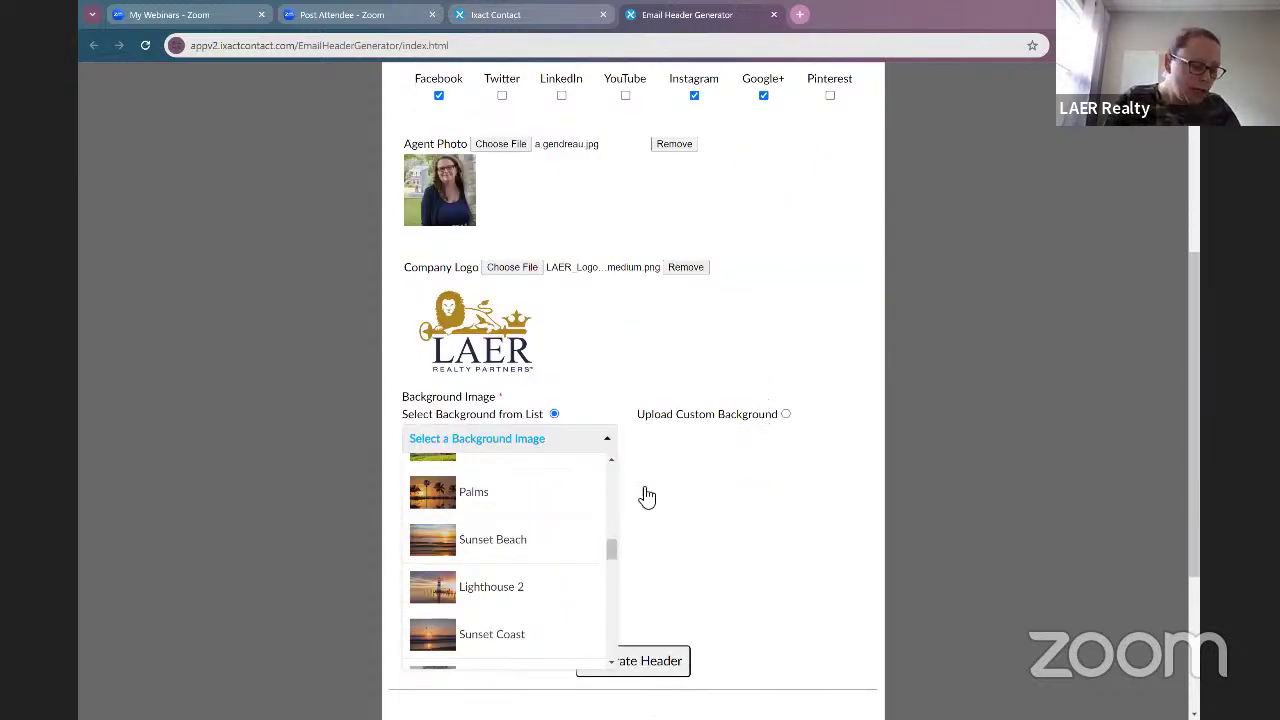
{"action": "scroll", "coordinate": [545, 516], "scroll_direction": "down", "scroll_amount": 1}
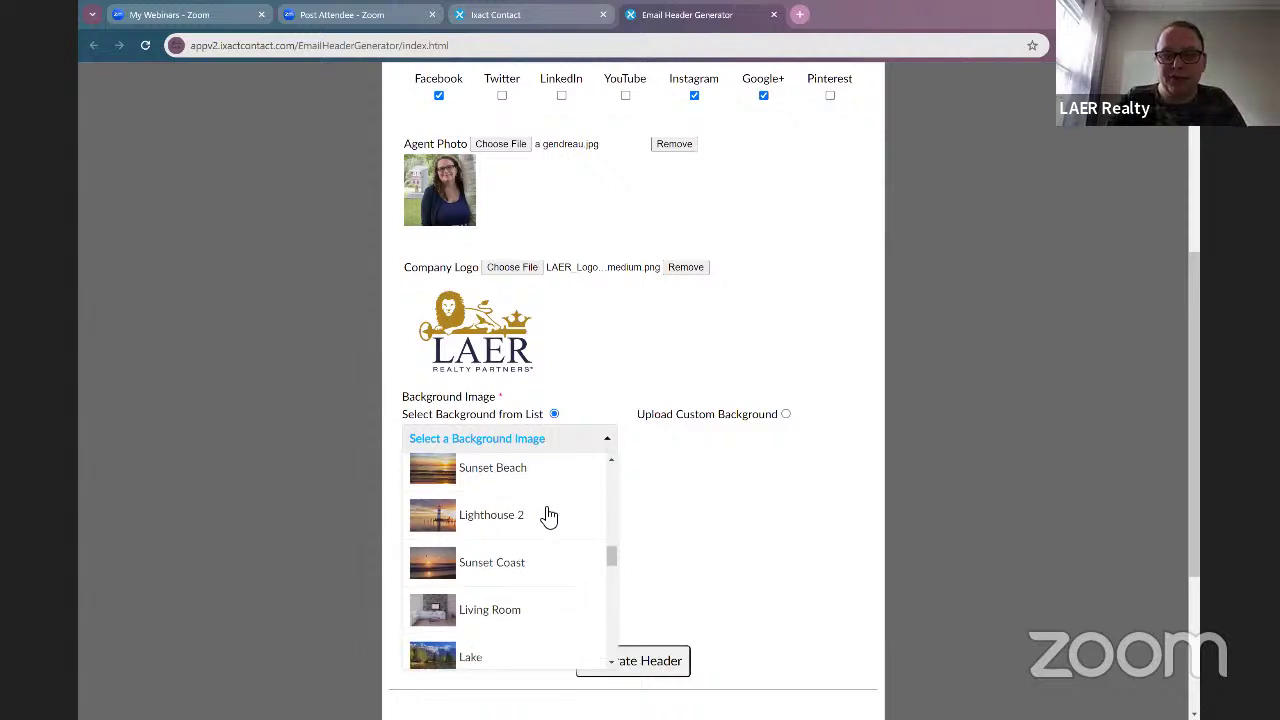
{"action": "scroll", "coordinate": [548, 515], "scroll_direction": "down", "scroll_amount": 2}
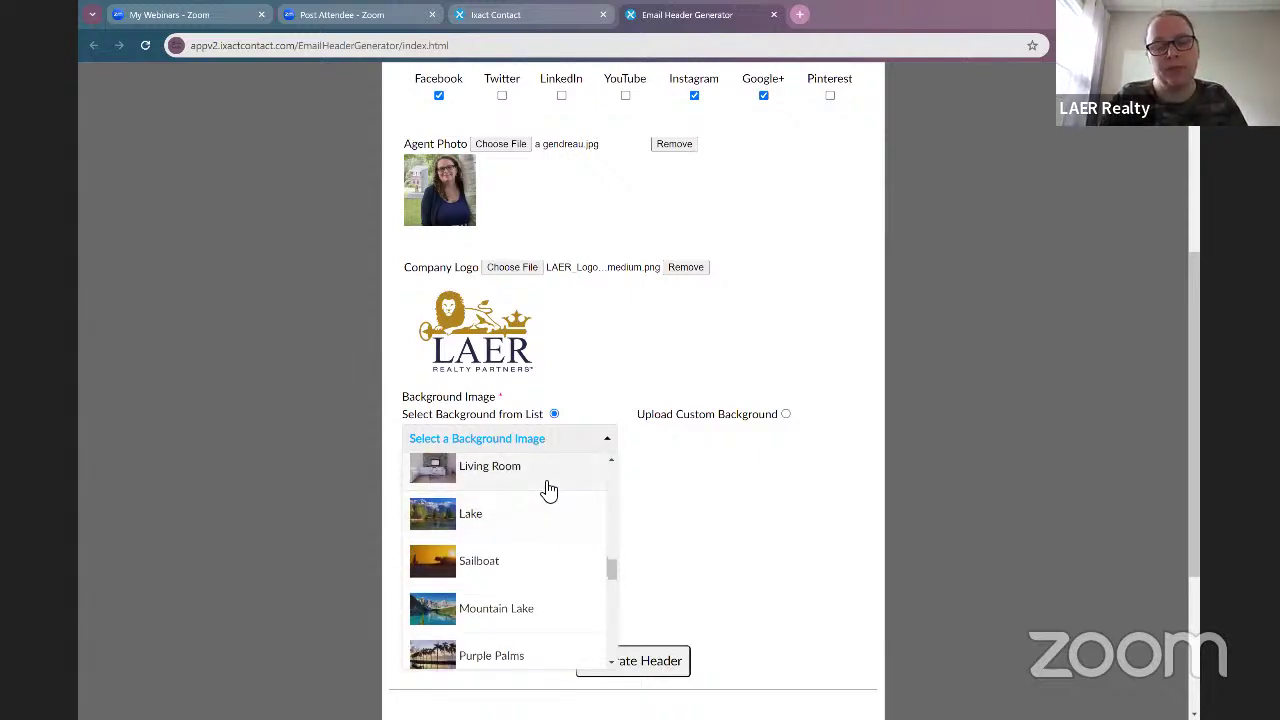
{"action": "scroll", "coordinate": [548, 490], "scroll_direction": "down", "scroll_amount": 3}
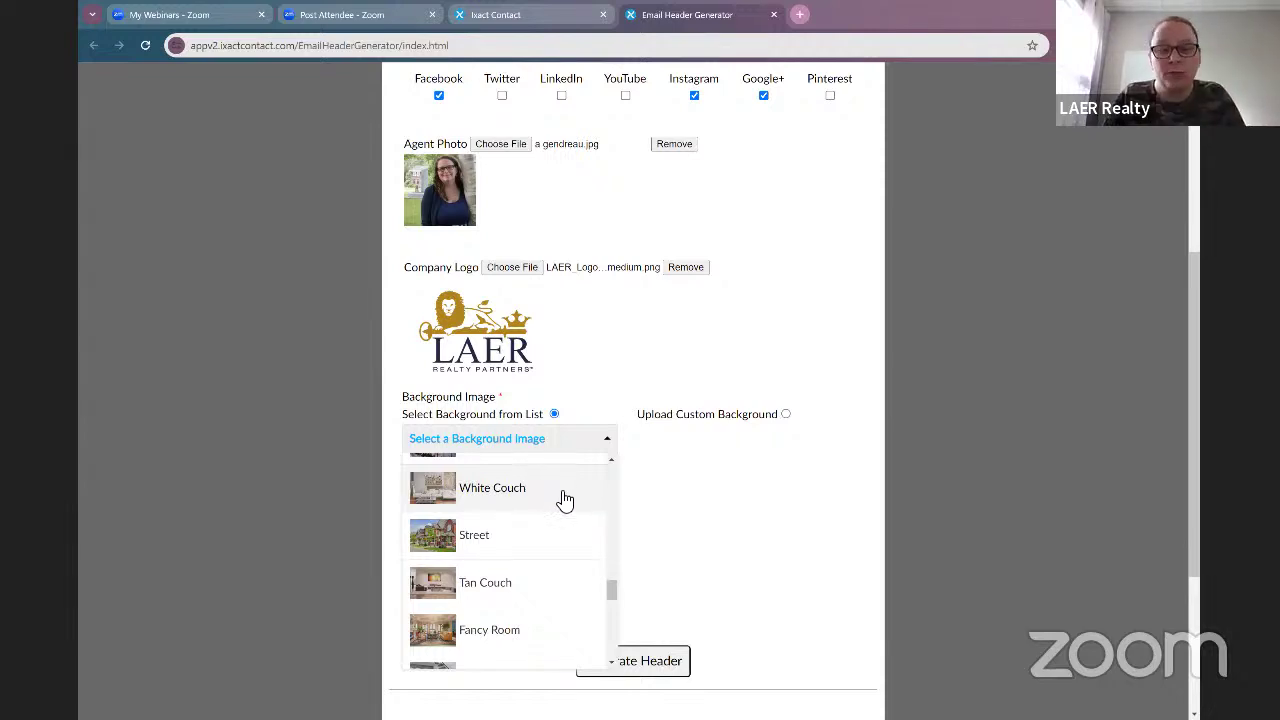
{"action": "scroll", "coordinate": [565, 500], "scroll_direction": "down", "scroll_amount": 1}
{"action": "scroll", "coordinate": [571, 537], "scroll_direction": "down", "scroll_amount": 1}
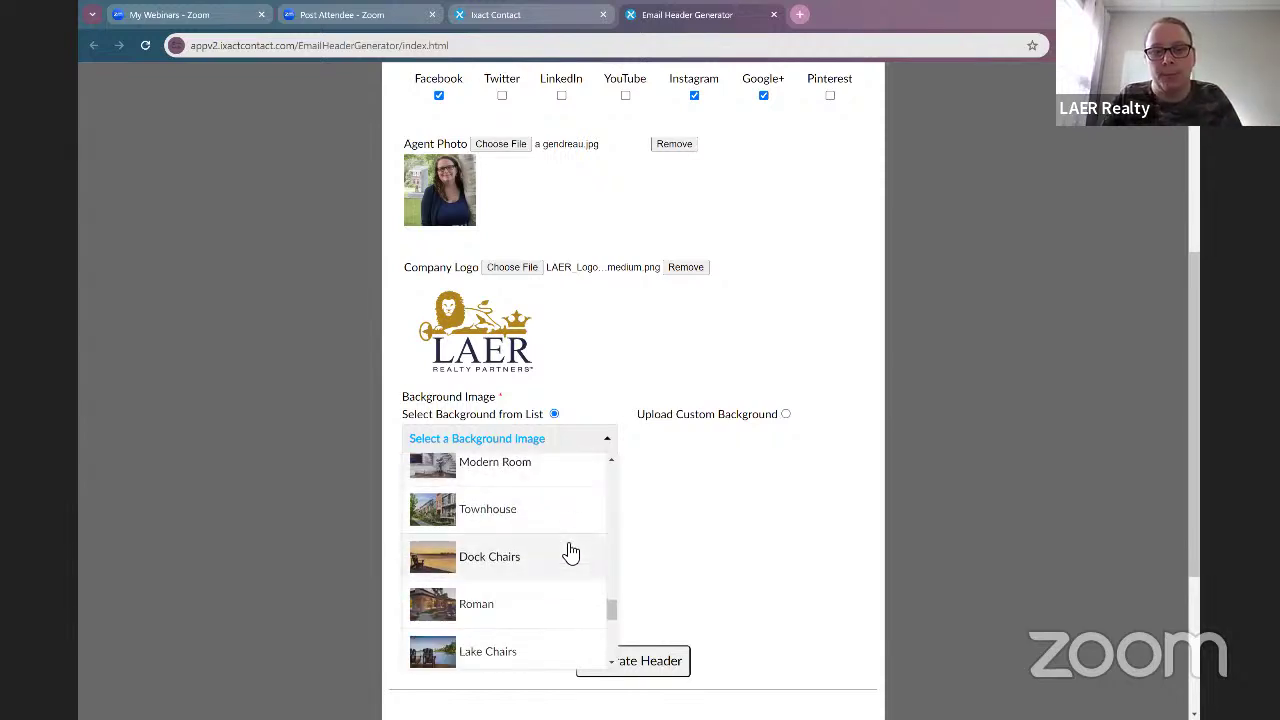
{"action": "left_click", "coordinate": [560, 566]}
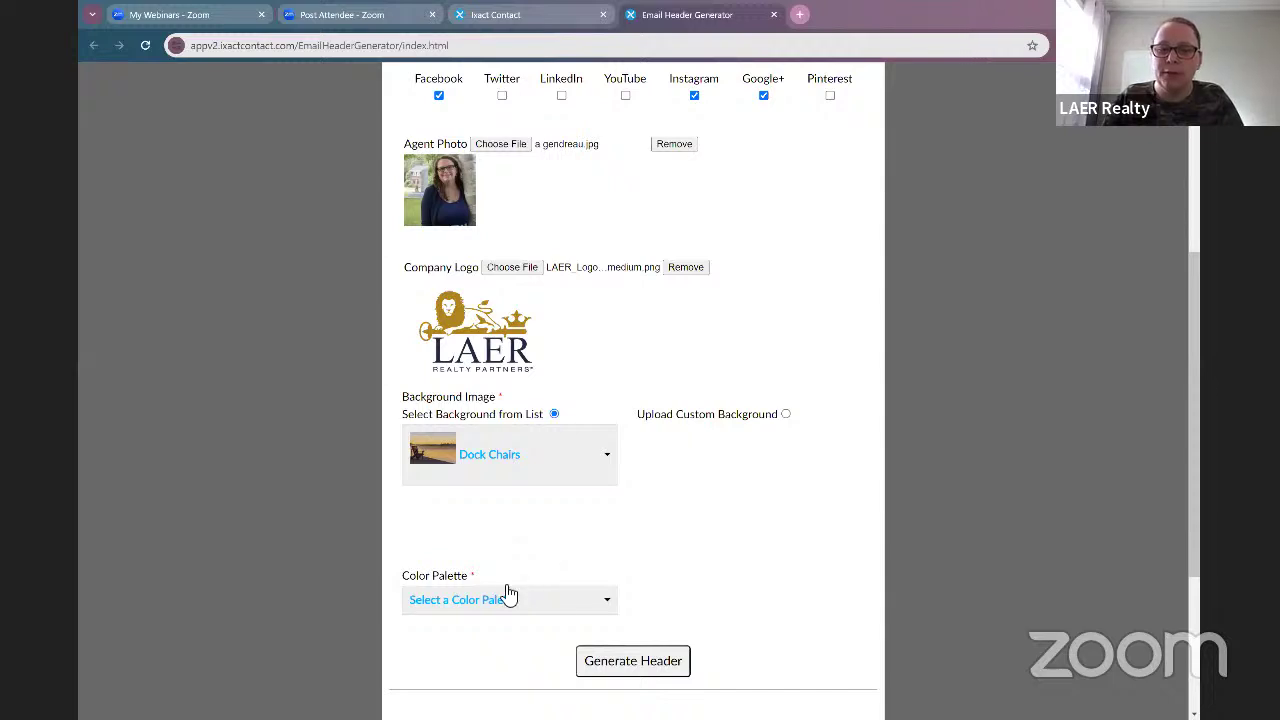
{"action": "scroll", "coordinate": [593, 523], "scroll_direction": "down", "scroll_amount": 2}
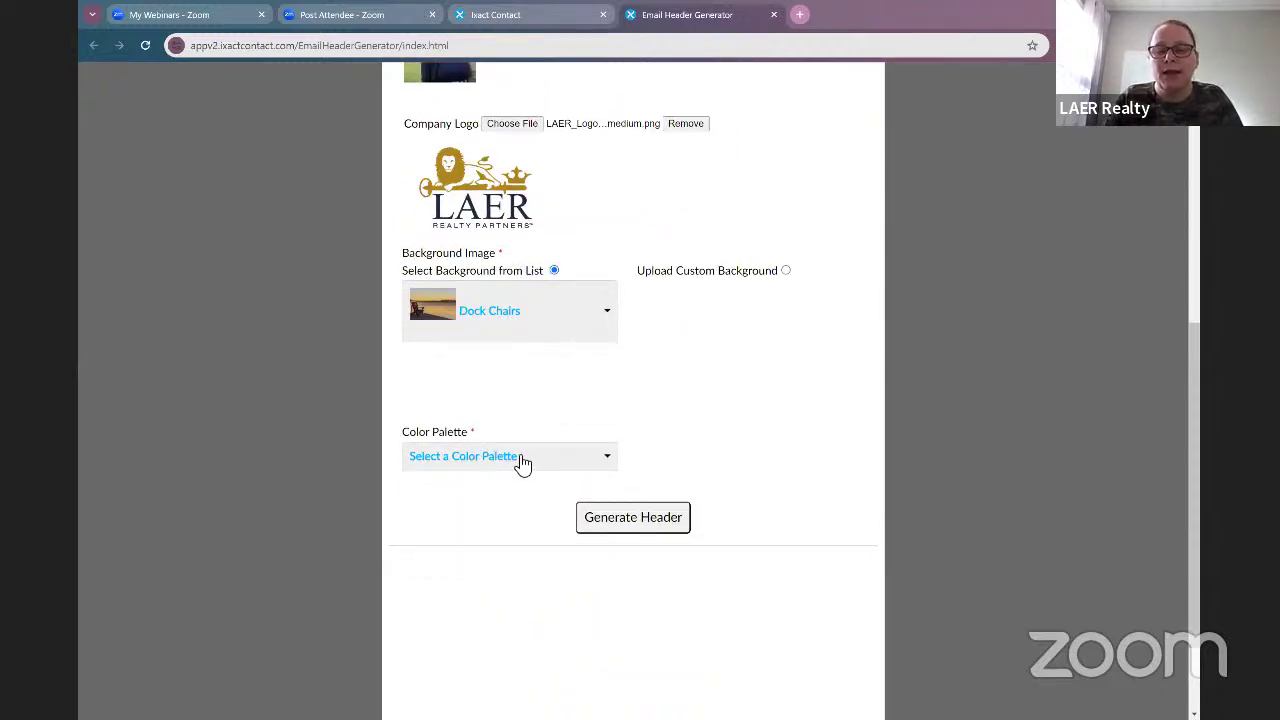
Step: Choose the Ocean Sky colour palette for the generated header
{"action": "left_click", "coordinate": [522, 462]}
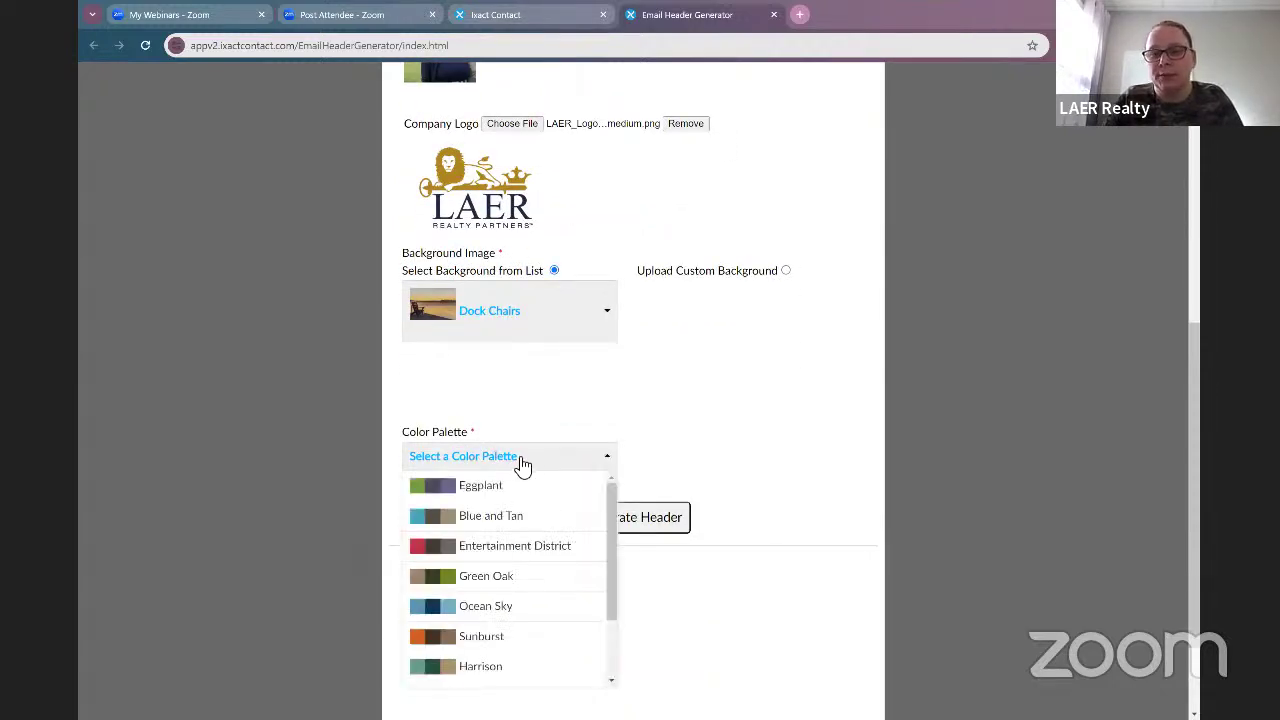
{"action": "left_click", "coordinate": [508, 607]}
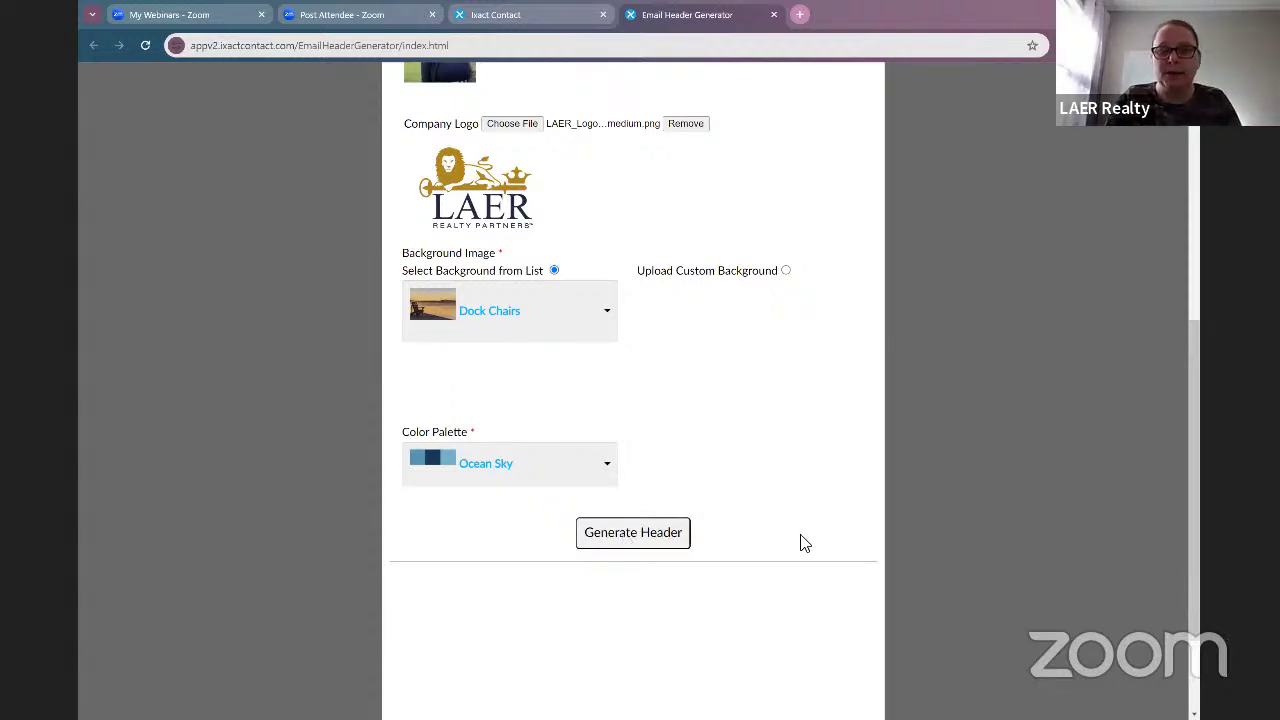
{"action": "scroll", "coordinate": [805, 543], "scroll_direction": "down", "scroll_amount": 3}
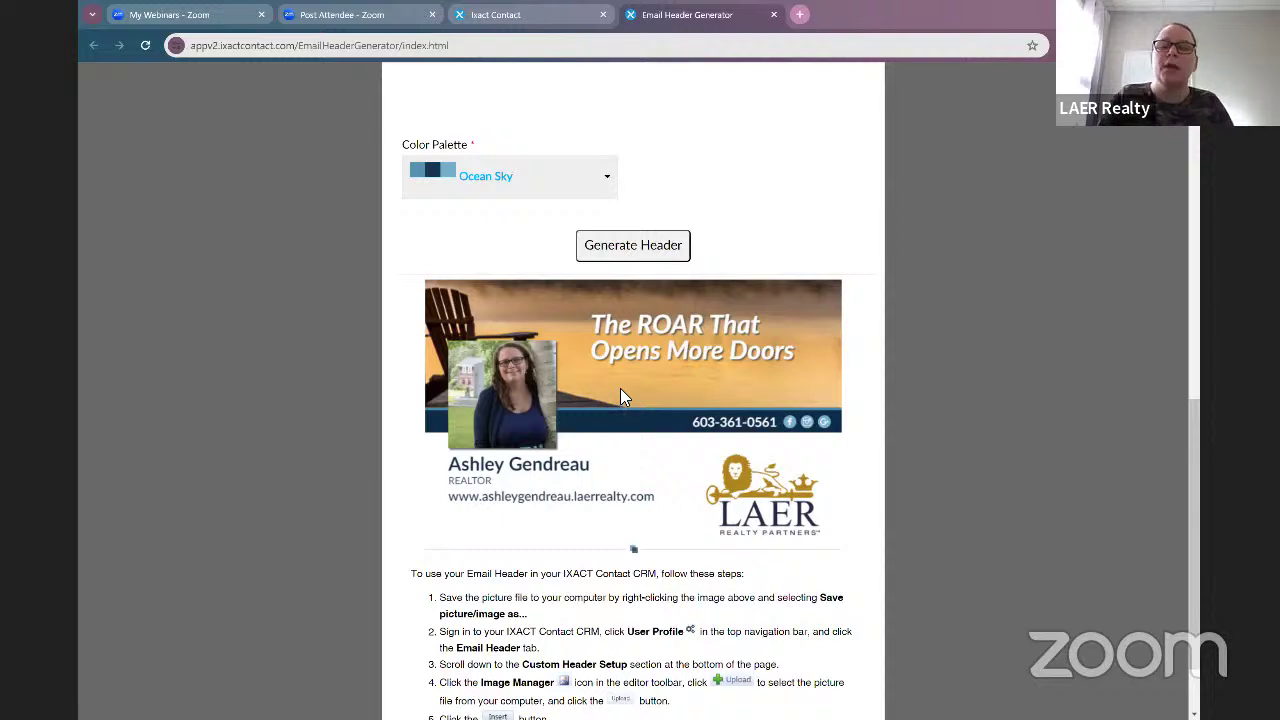
Step: Save the generated header image as 'IXACT new header' and close the generator tab
{"action": "right_click", "coordinate": [625, 389]}
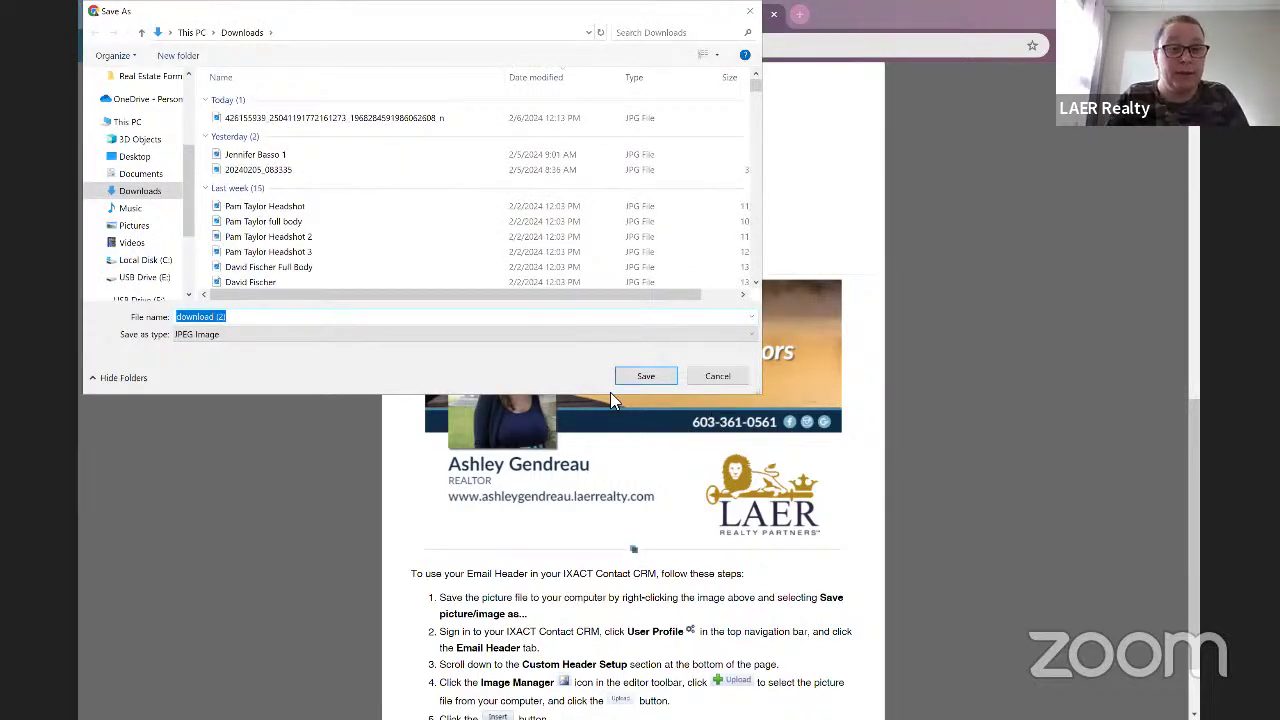
{"action": "left_click", "coordinate": [702, 376]}
{"action": "right_click", "coordinate": [703, 478]}
{"action": "left_click", "coordinate": [759, 510]}
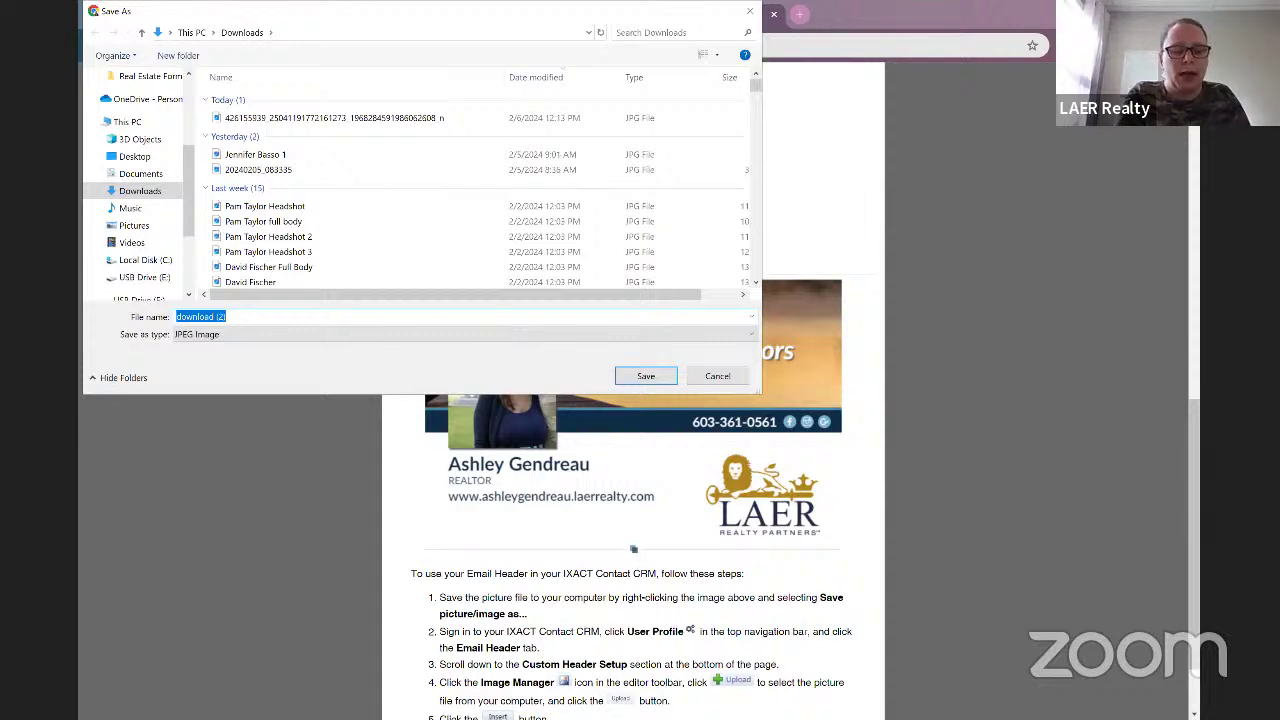
{"action": "key", "text": "BackSpace"}
{"action": "type", "text": "IXACT"}
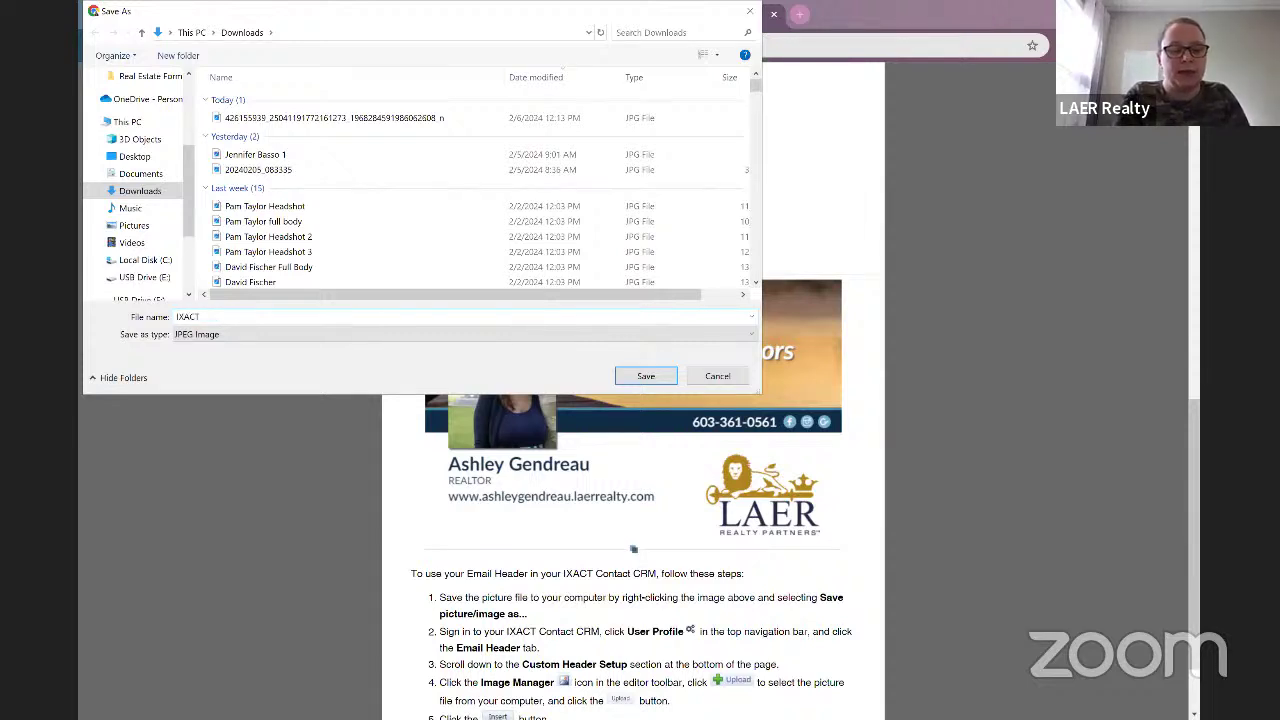
{"action": "type", "text": " new header"}
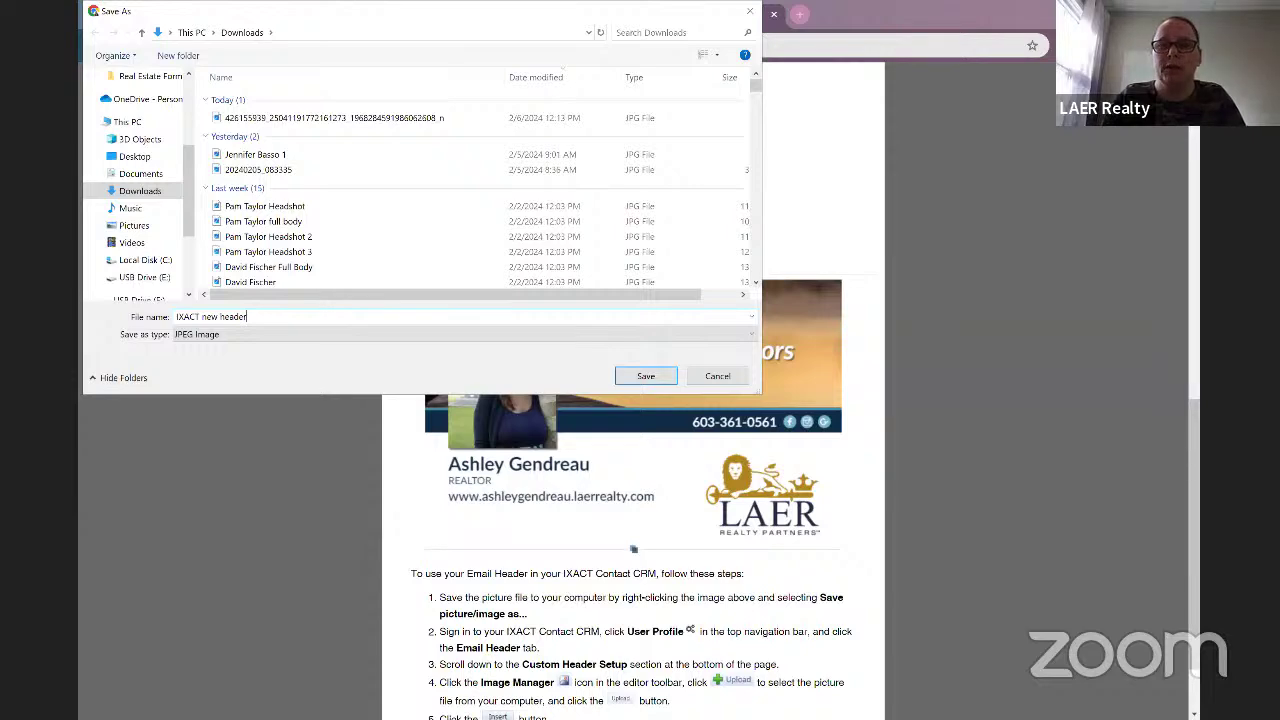
{"action": "key", "text": "Return"}
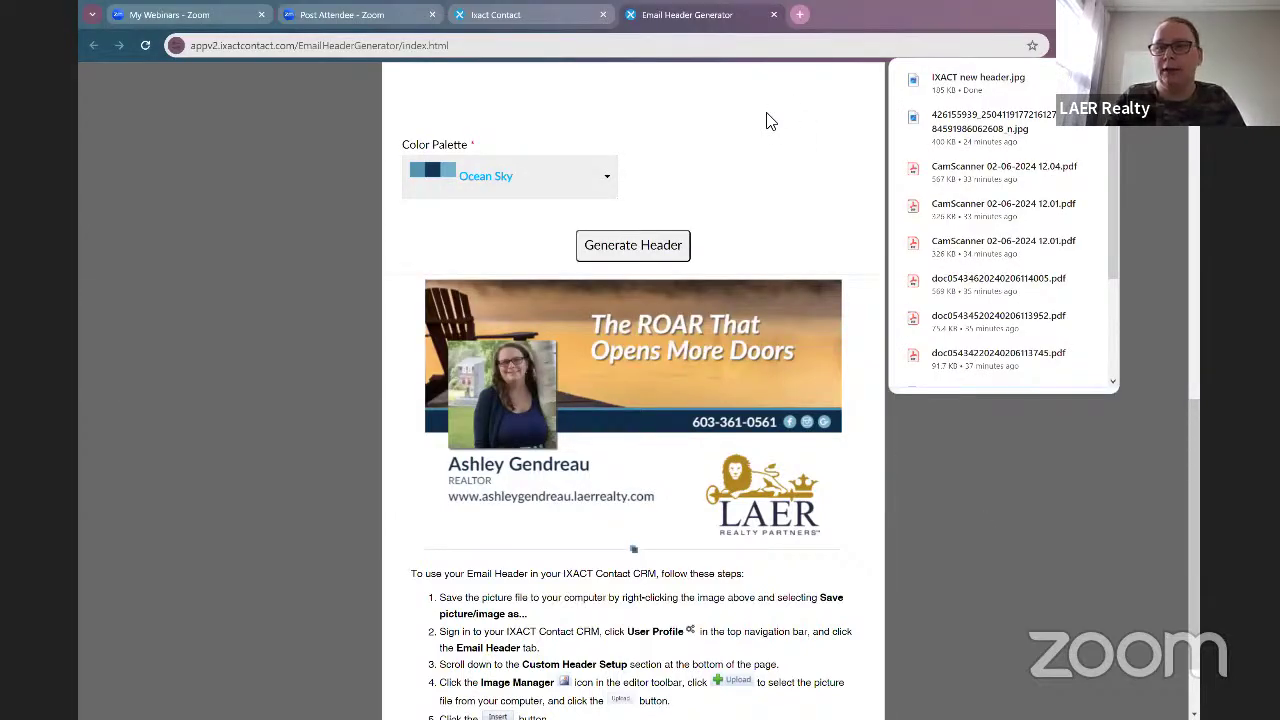
{"action": "key", "text": "ctrl+w"}
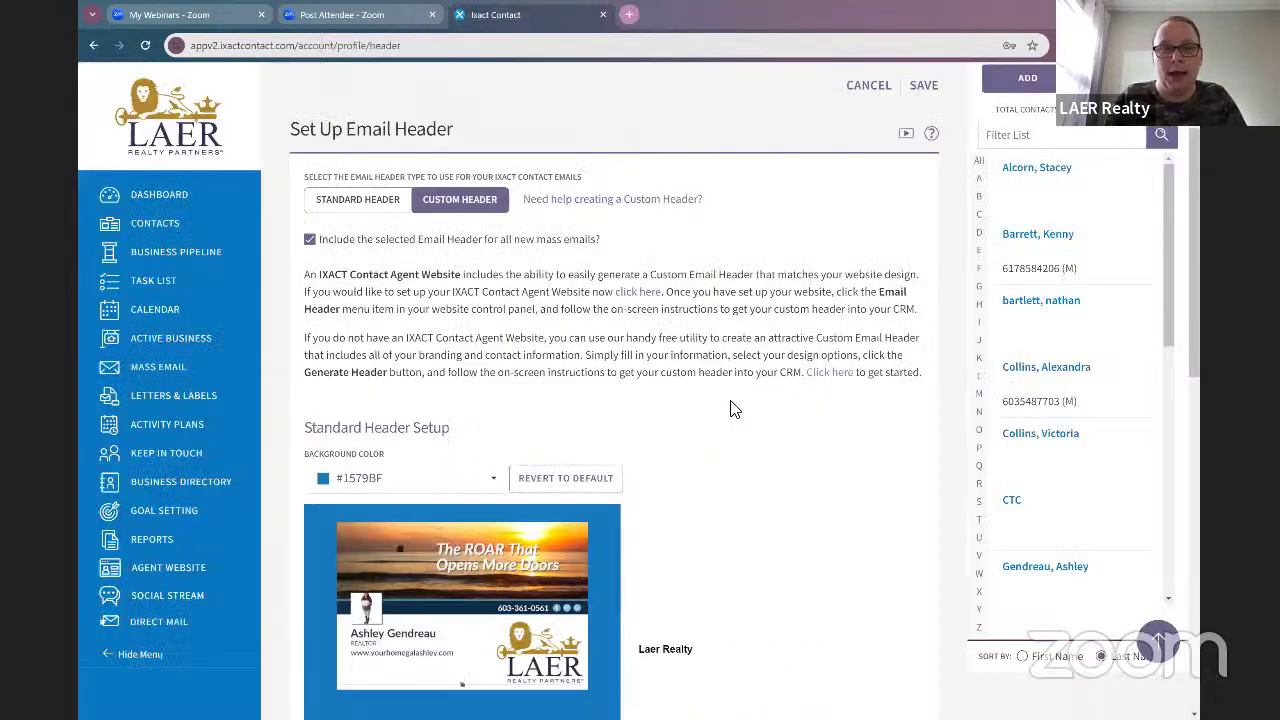
{"action": "scroll", "coordinate": [735, 410], "scroll_direction": "down", "scroll_amount": 4}
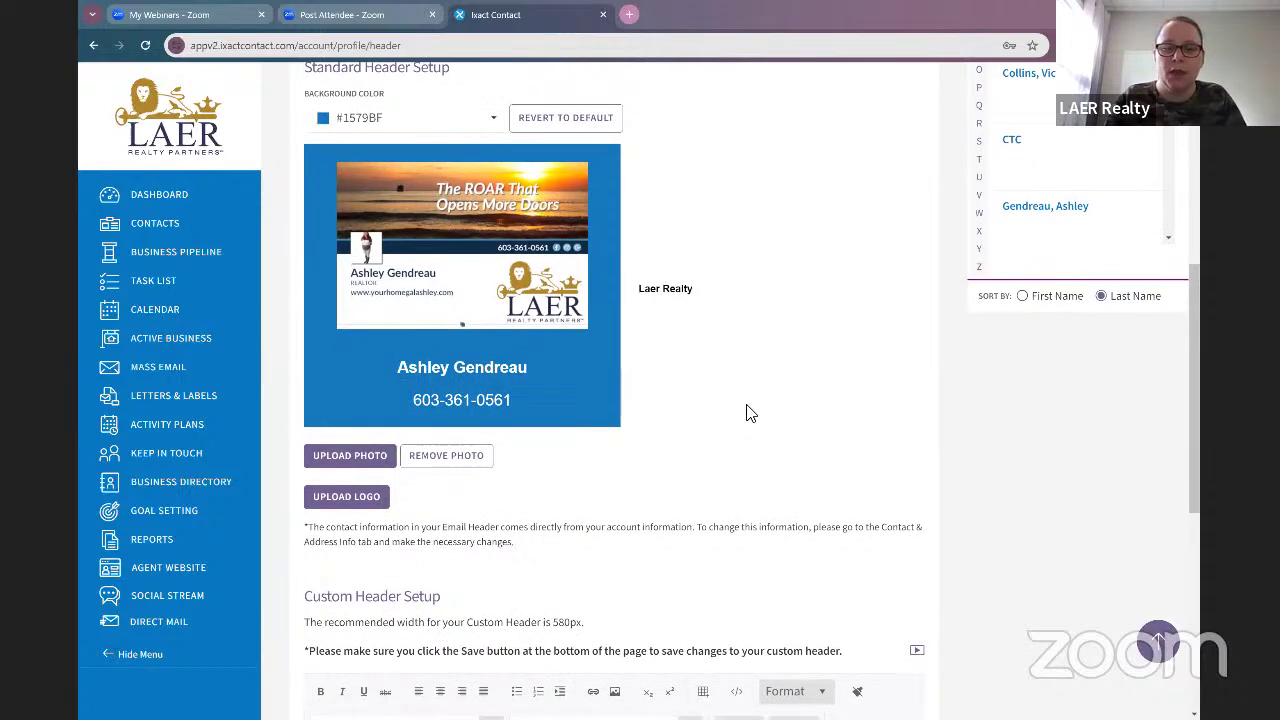
Step: Delete the old image from the custom email header and bring up the image insert options
{"action": "scroll", "coordinate": [750, 413], "scroll_direction": "down", "scroll_amount": 5}
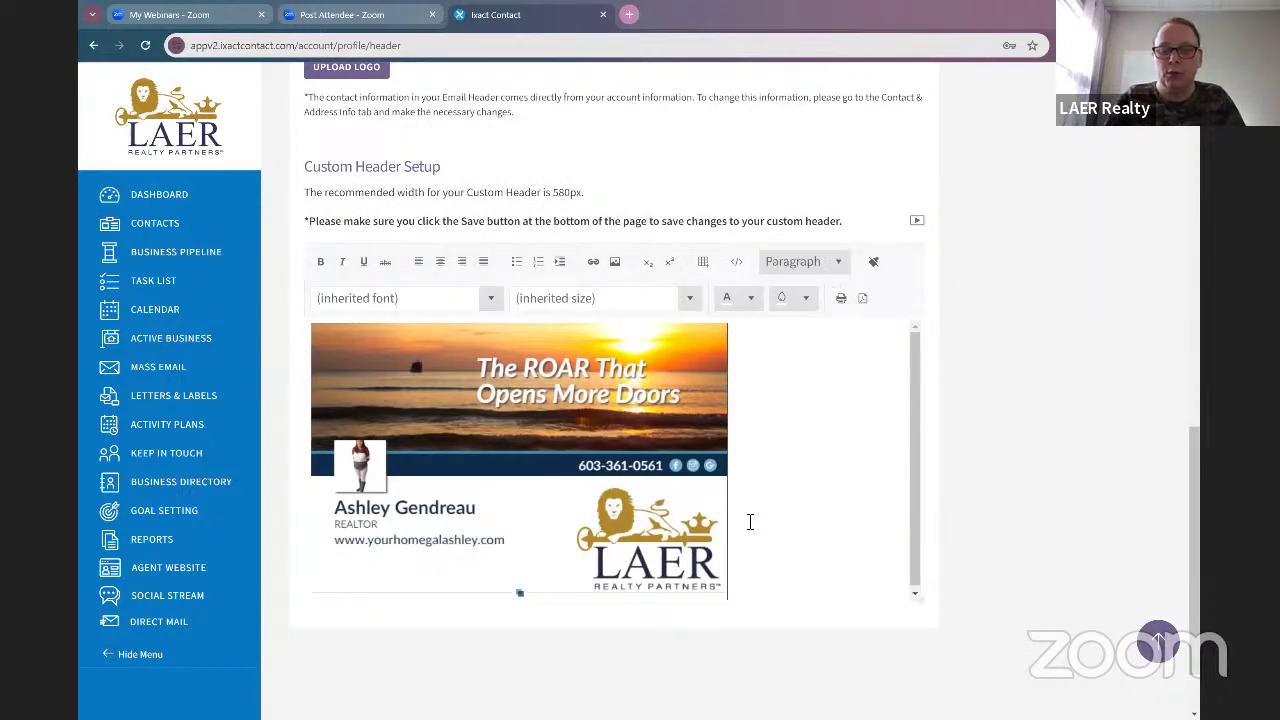
{"action": "key", "text": "Delete"}
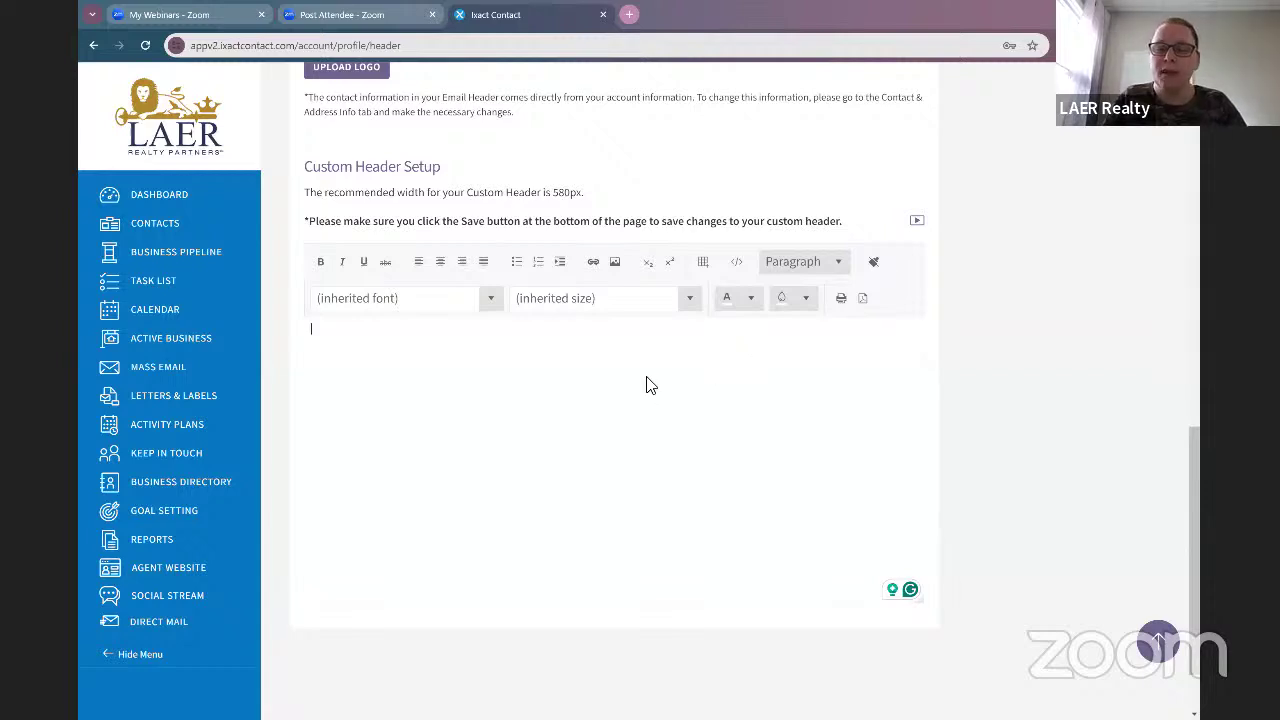
{"action": "left_click", "coordinate": [615, 270]}
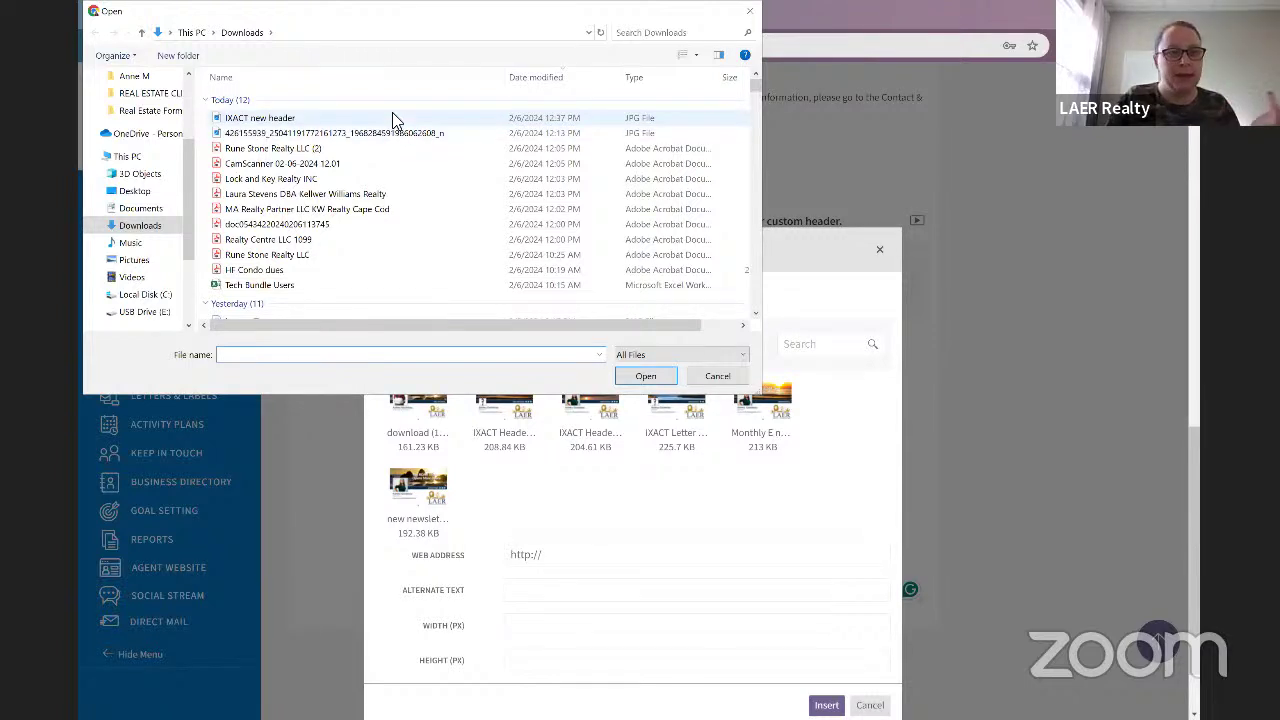
Step: Upload 'IXACT new header' and insert it into the custom email header
{"action": "left_click", "coordinate": [393, 118]}
{"action": "key", "text": "Return"}
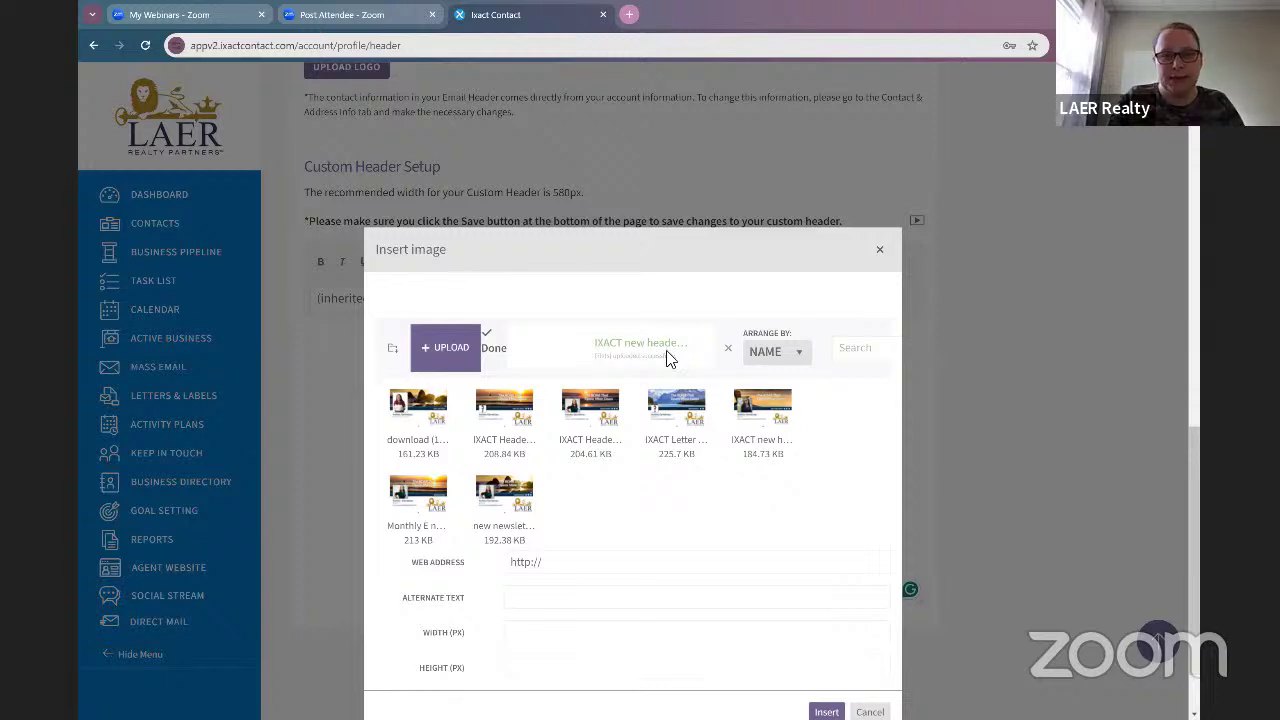
{"action": "left_click", "coordinate": [777, 447]}
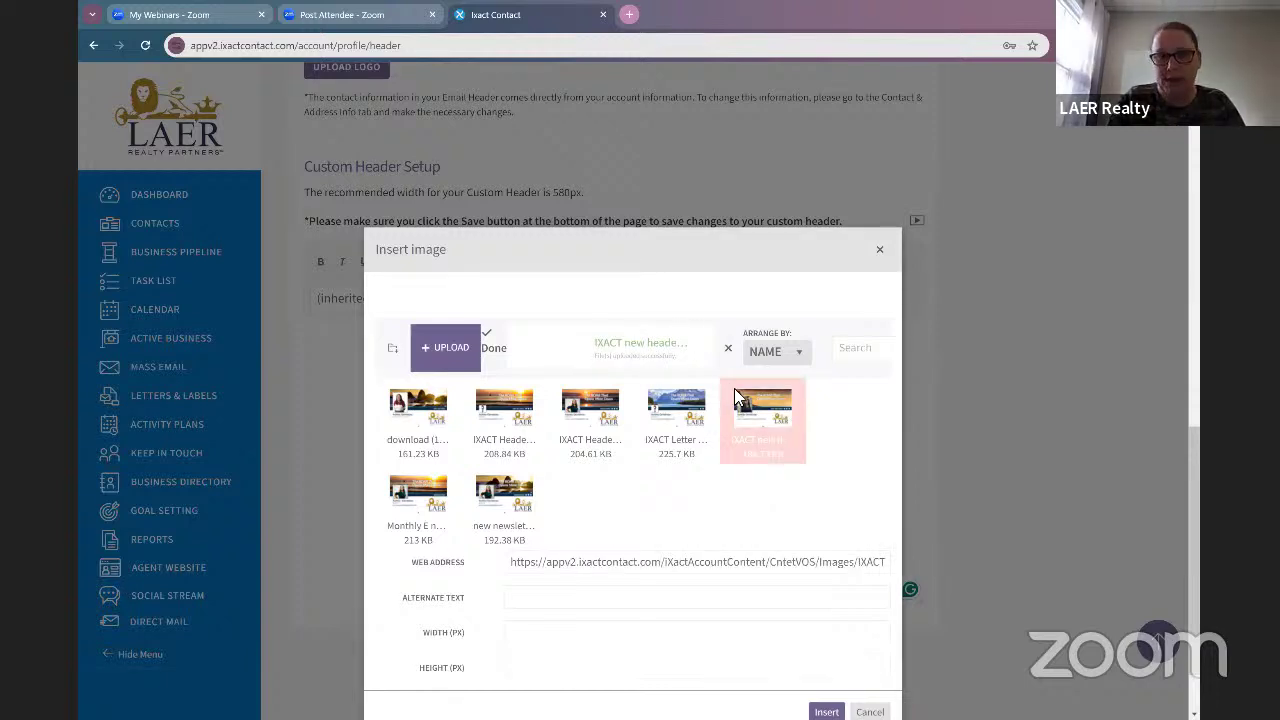
{"action": "scroll", "coordinate": [851, 486], "scroll_direction": "down", "scroll_amount": 1}
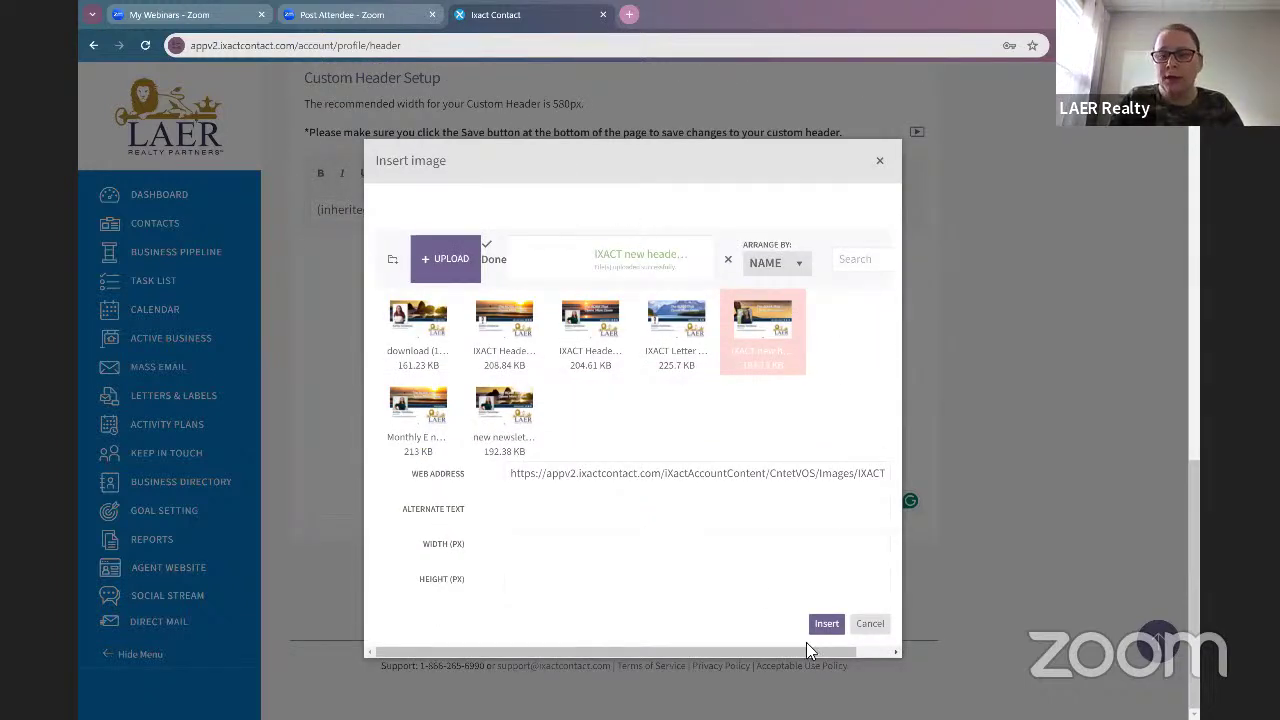
{"action": "left_click", "coordinate": [826, 625]}
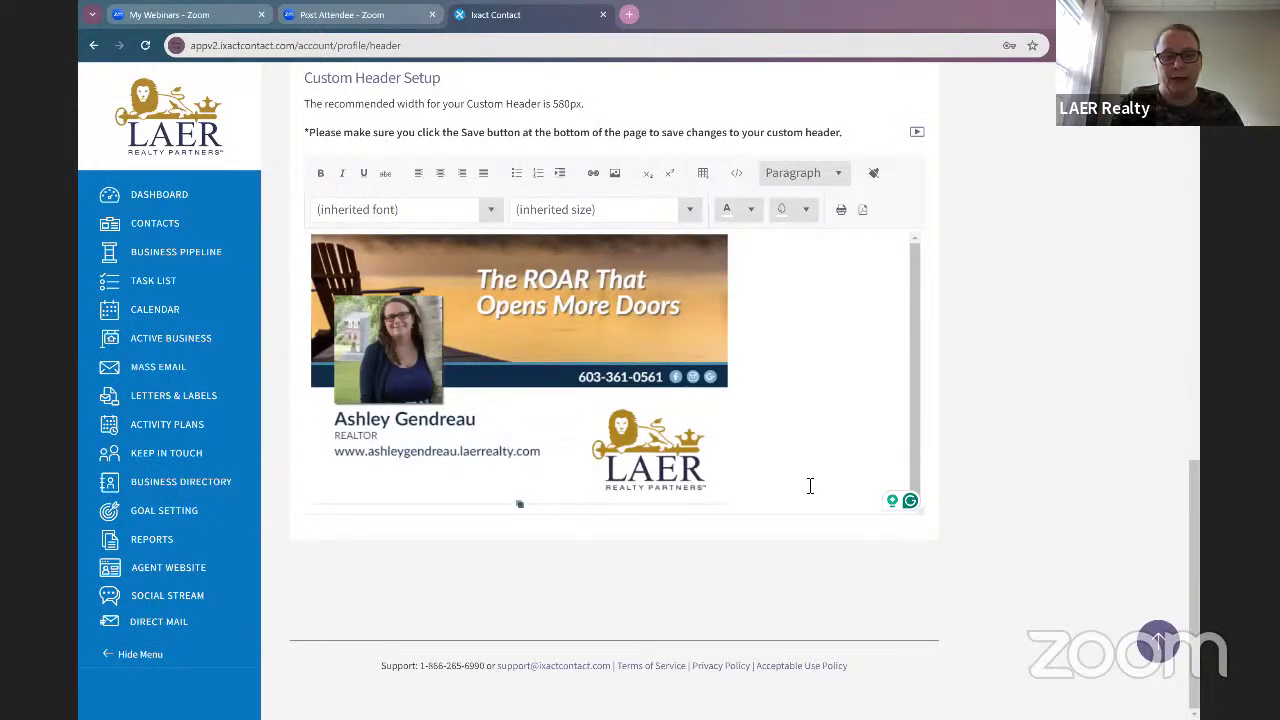
Step: Save the custom header settings, dismiss the Success message, and start a new contact
{"action": "scroll", "coordinate": [805, 490], "scroll_direction": "up", "scroll_amount": 4}
{"action": "scroll", "coordinate": [808, 490], "scroll_direction": "up", "scroll_amount": 6}
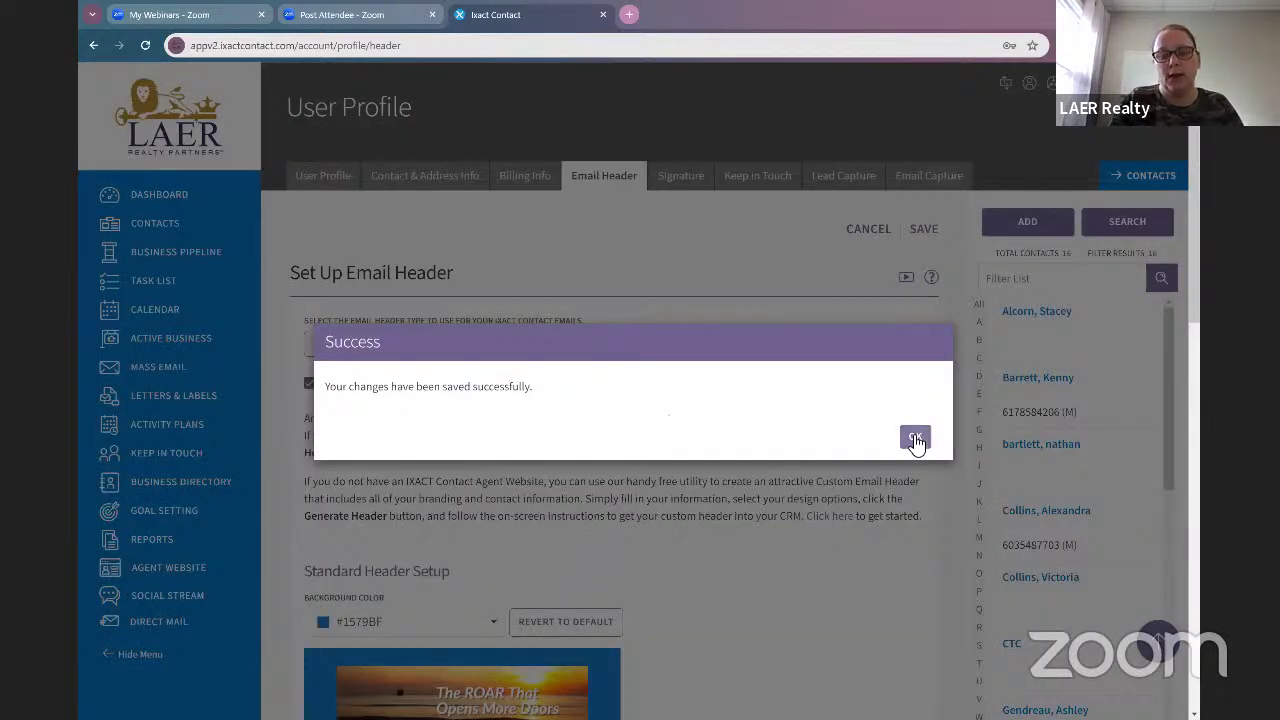
{"action": "left_click", "coordinate": [916, 441]}
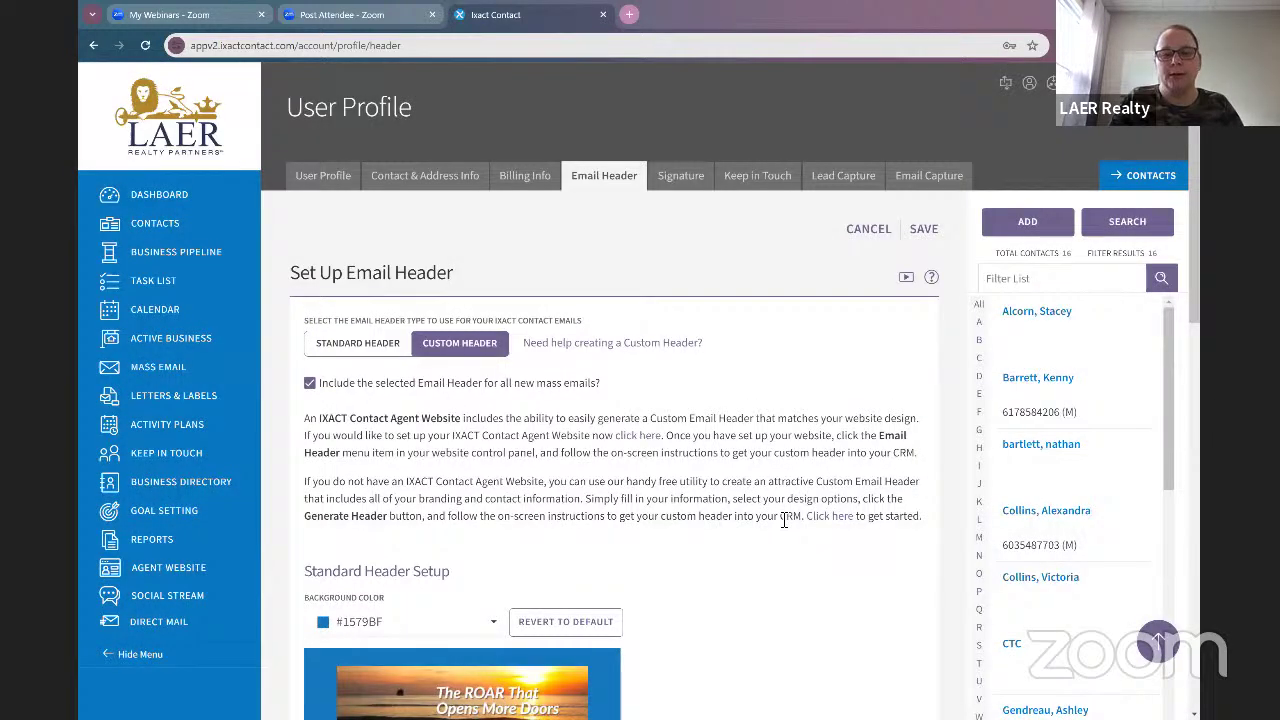
{"action": "scroll", "coordinate": [463, 443], "scroll_direction": "down", "scroll_amount": 3}
{"action": "scroll", "coordinate": [780, 485], "scroll_direction": "up", "scroll_amount": 4}
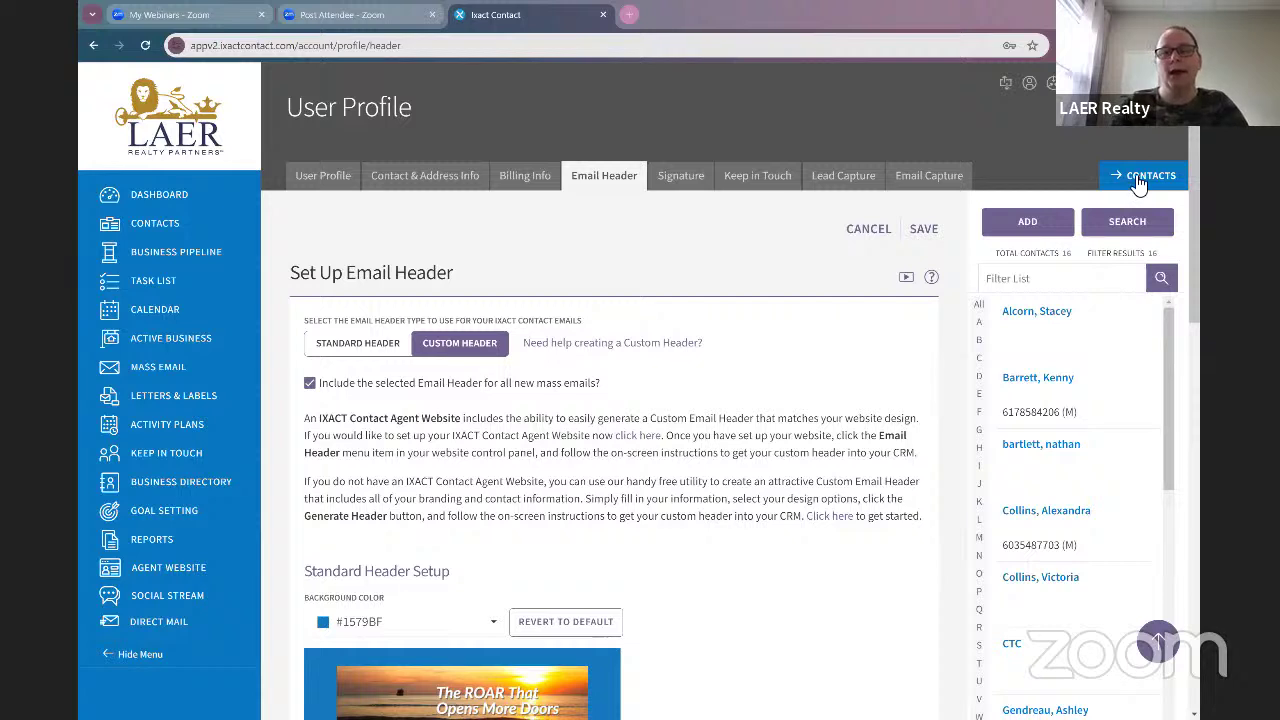
{"action": "left_click", "coordinate": [1050, 232]}
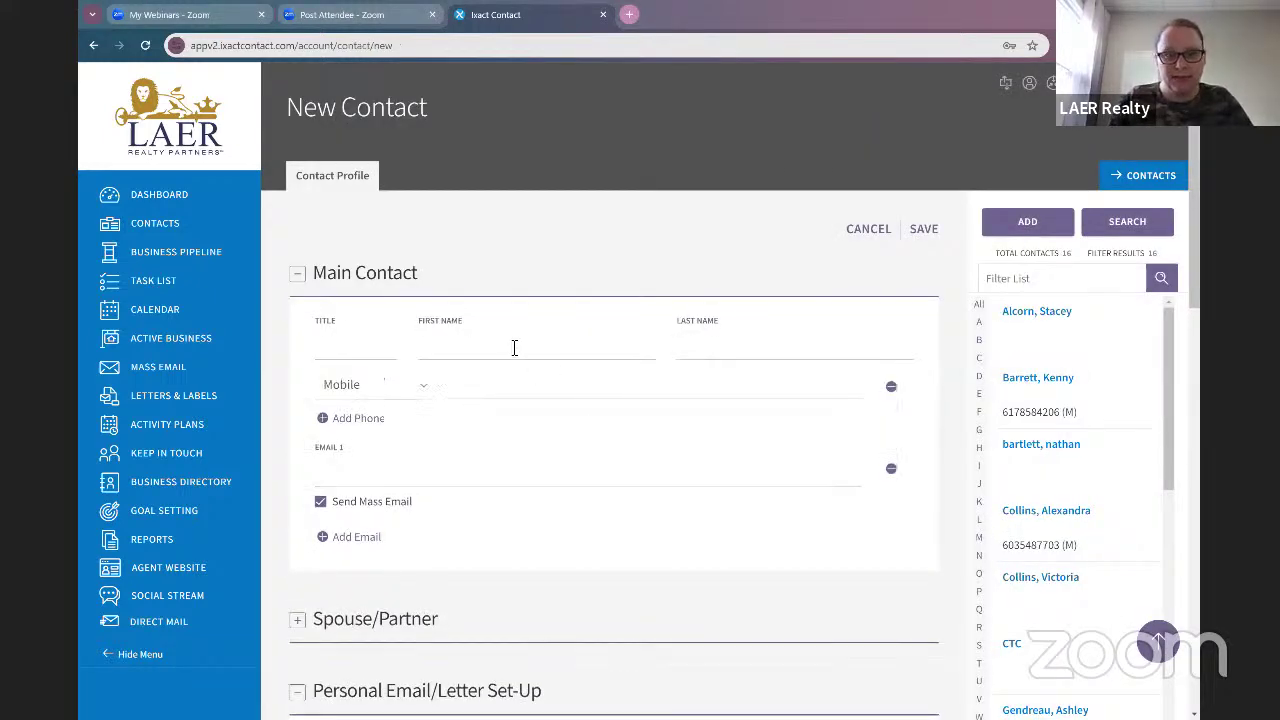
Step: Enter the new contact's first and last name, correcting the last name's spelling
{"action": "left_click", "coordinate": [514, 347]}
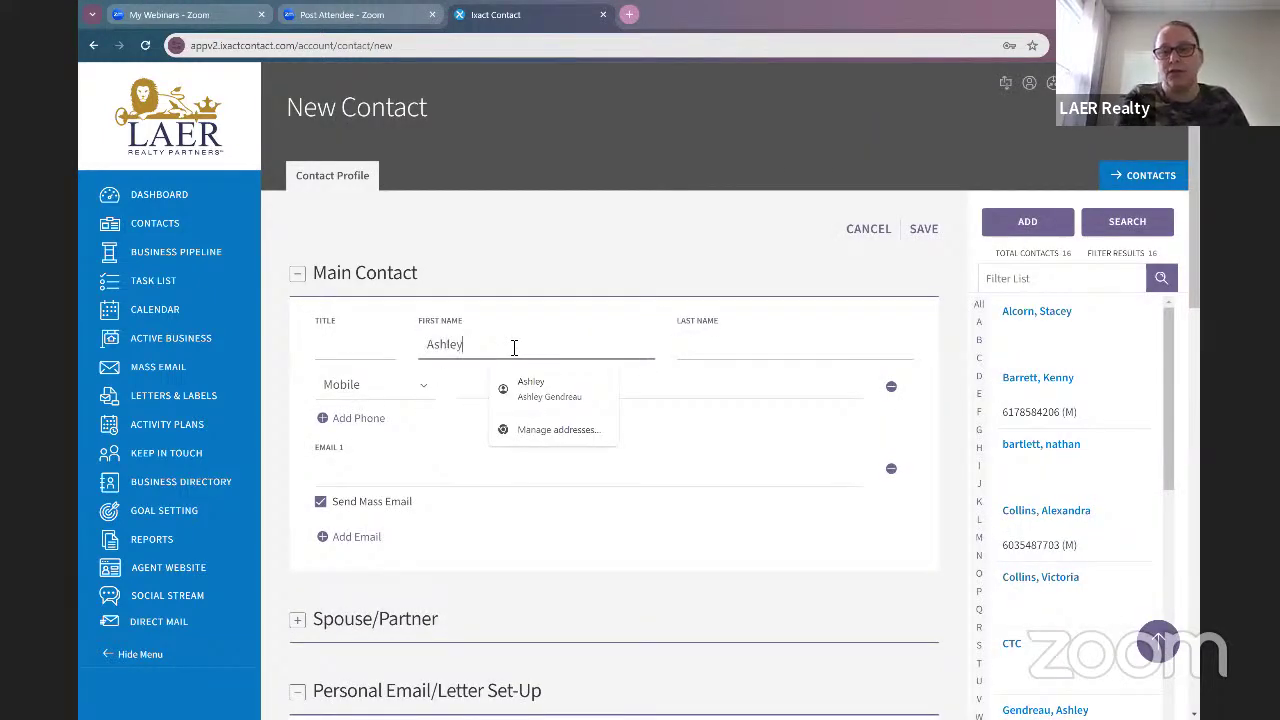
{"action": "key", "text": "Tab"}
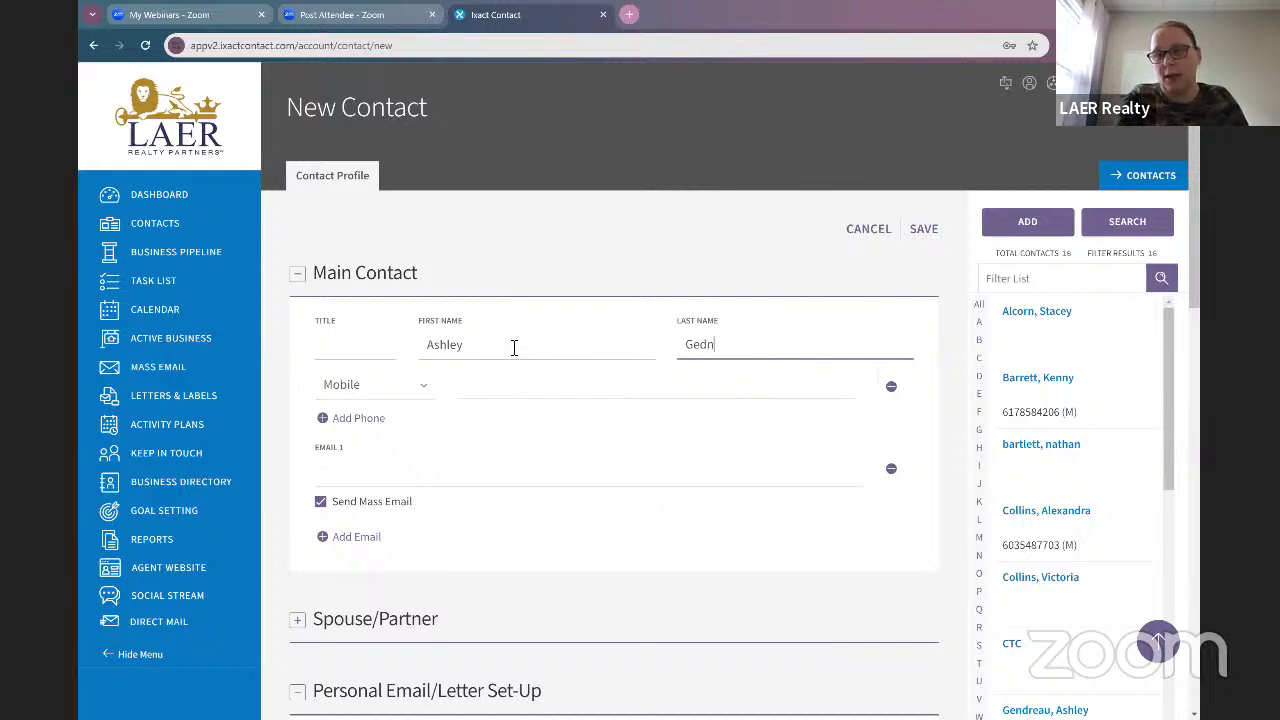
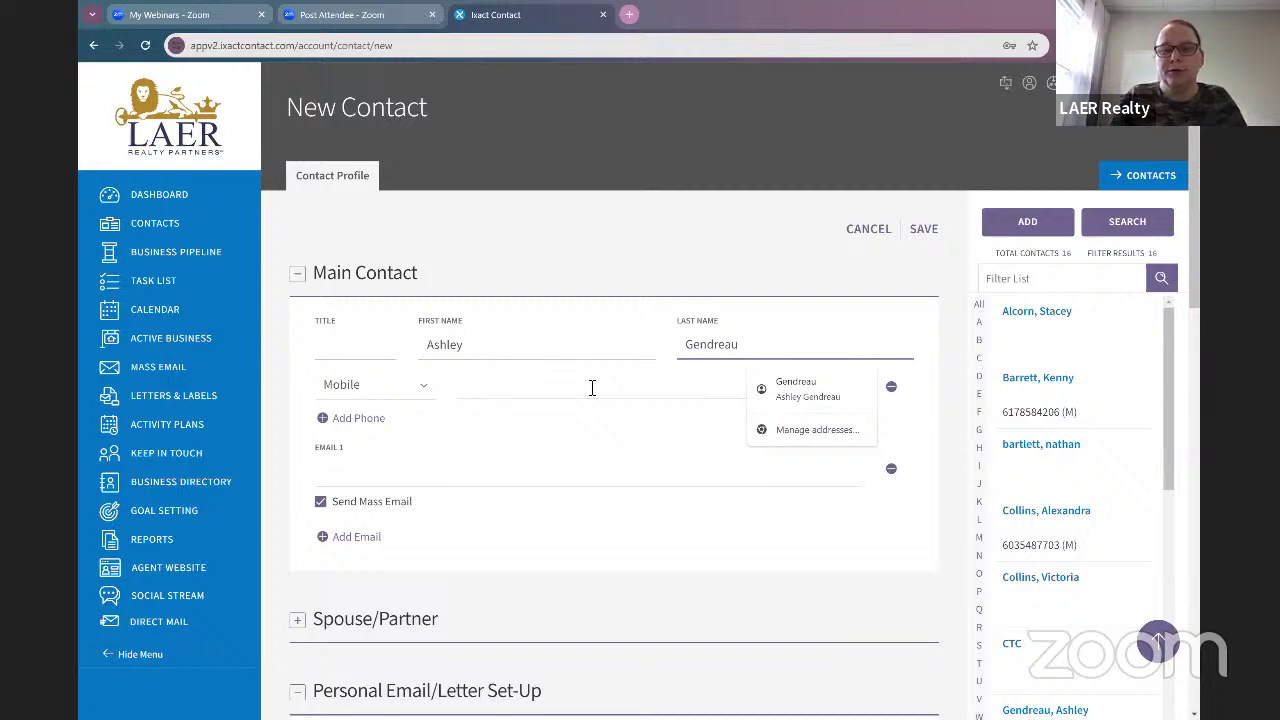
Step: Enter the contact's e-mail address as Email 1, leaving Send Mass Email ticked
{"action": "left_click", "coordinate": [592, 387]}
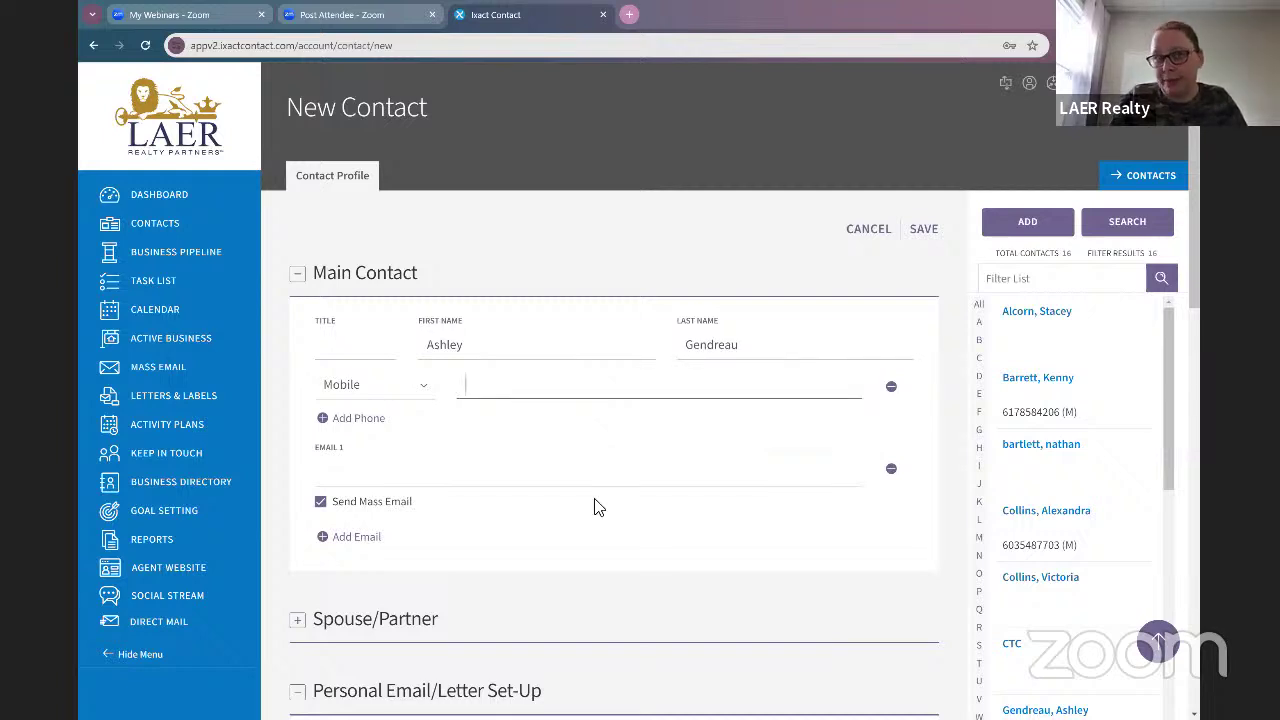
{"action": "left_click", "coordinate": [526, 471]}
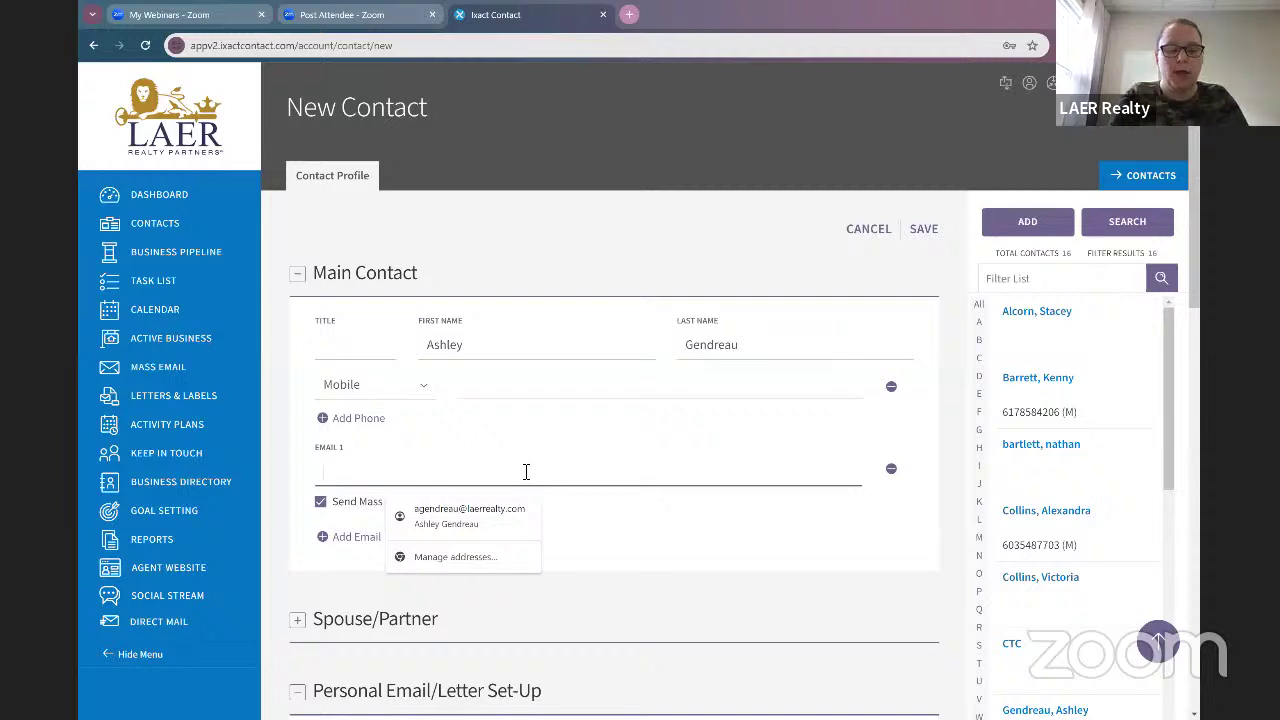
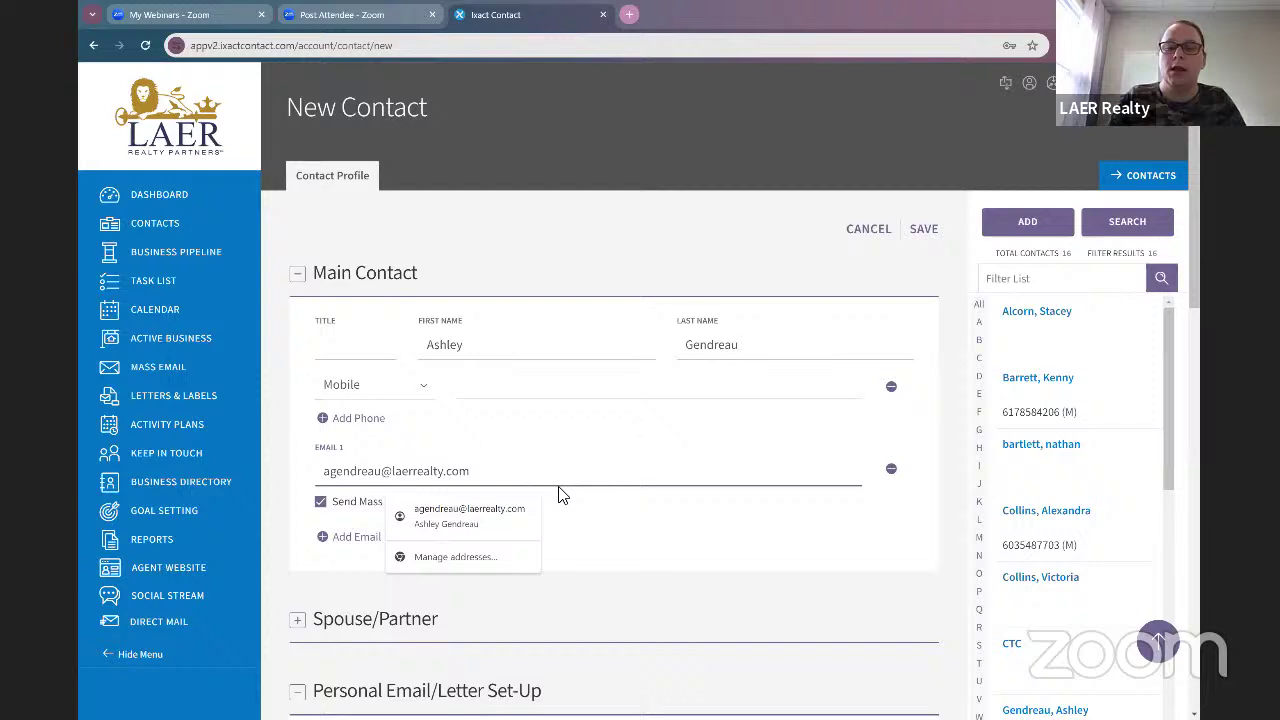
{"action": "left_click", "coordinate": [622, 512]}
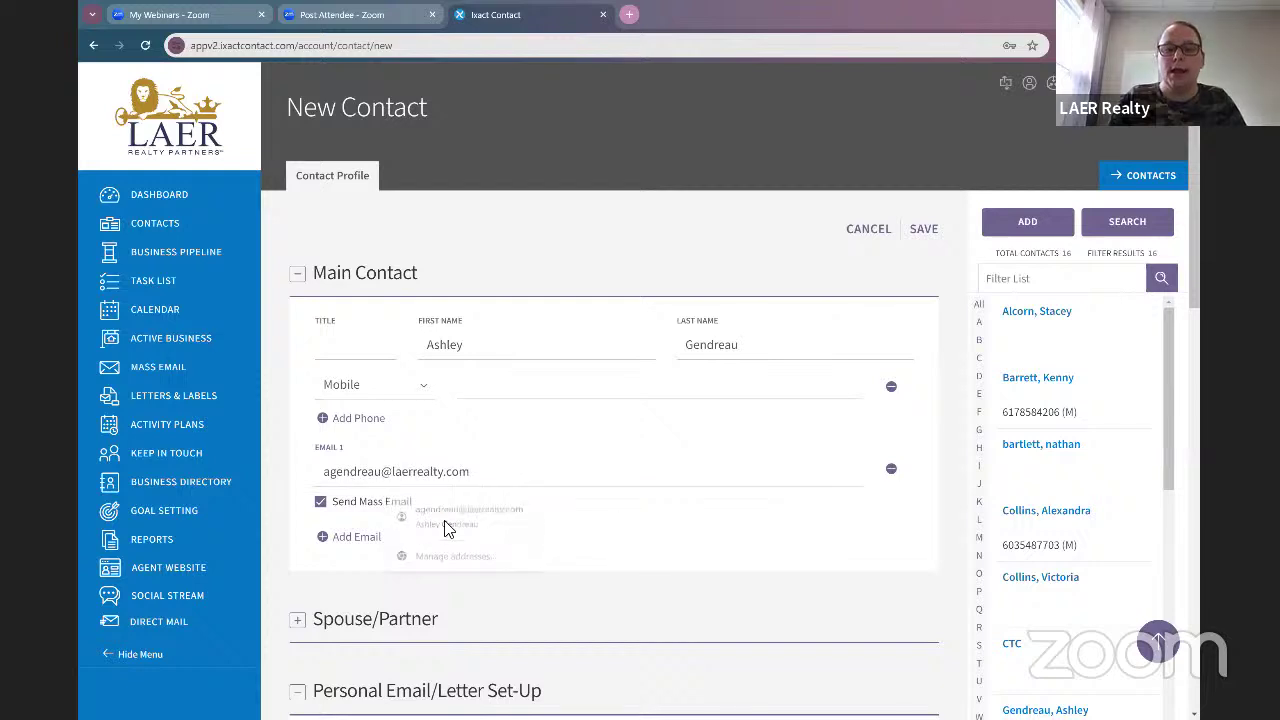
{"action": "scroll", "coordinate": [375, 534], "scroll_direction": "down", "scroll_amount": 1}
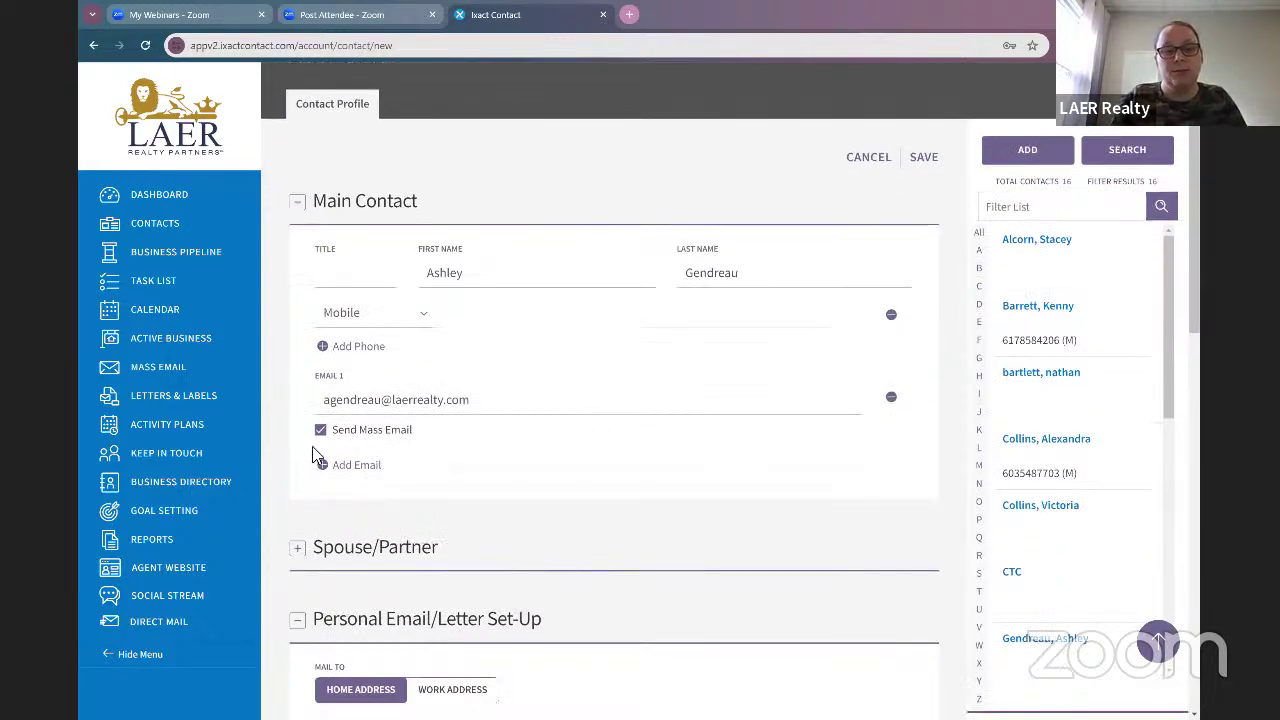
{"action": "left_click", "coordinate": [320, 430]}
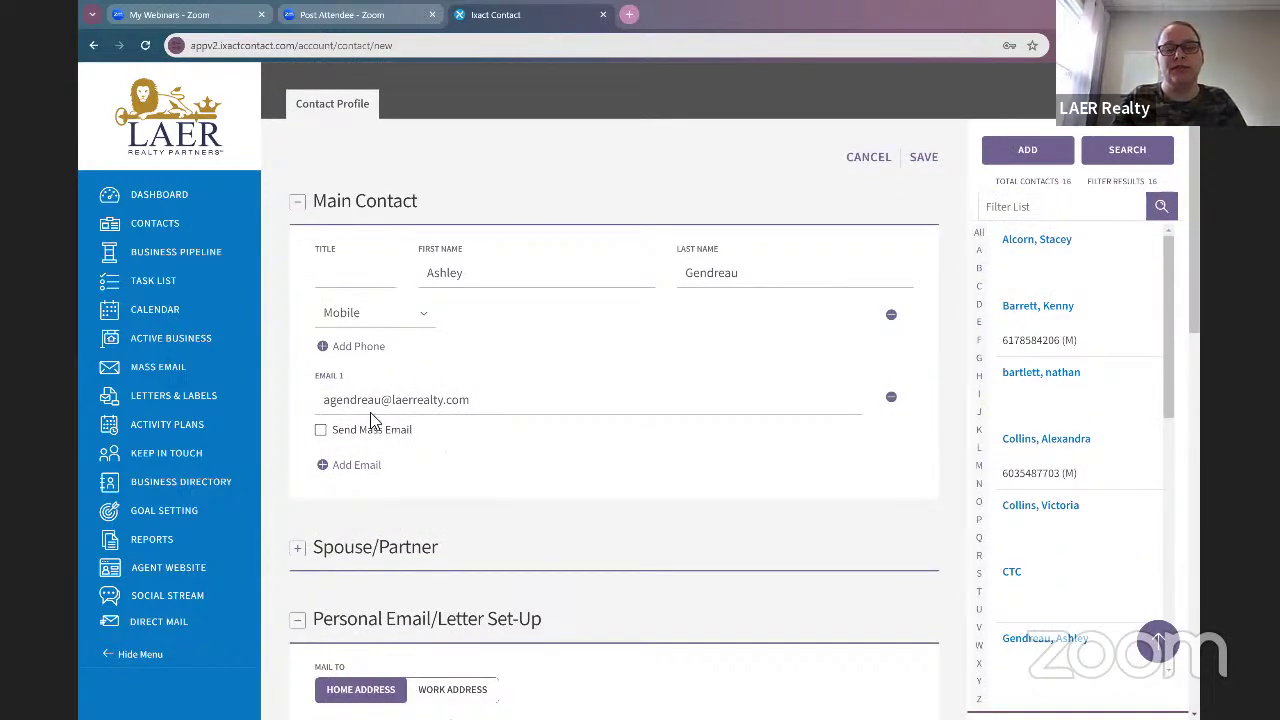
{"action": "left_click", "coordinate": [321, 431]}
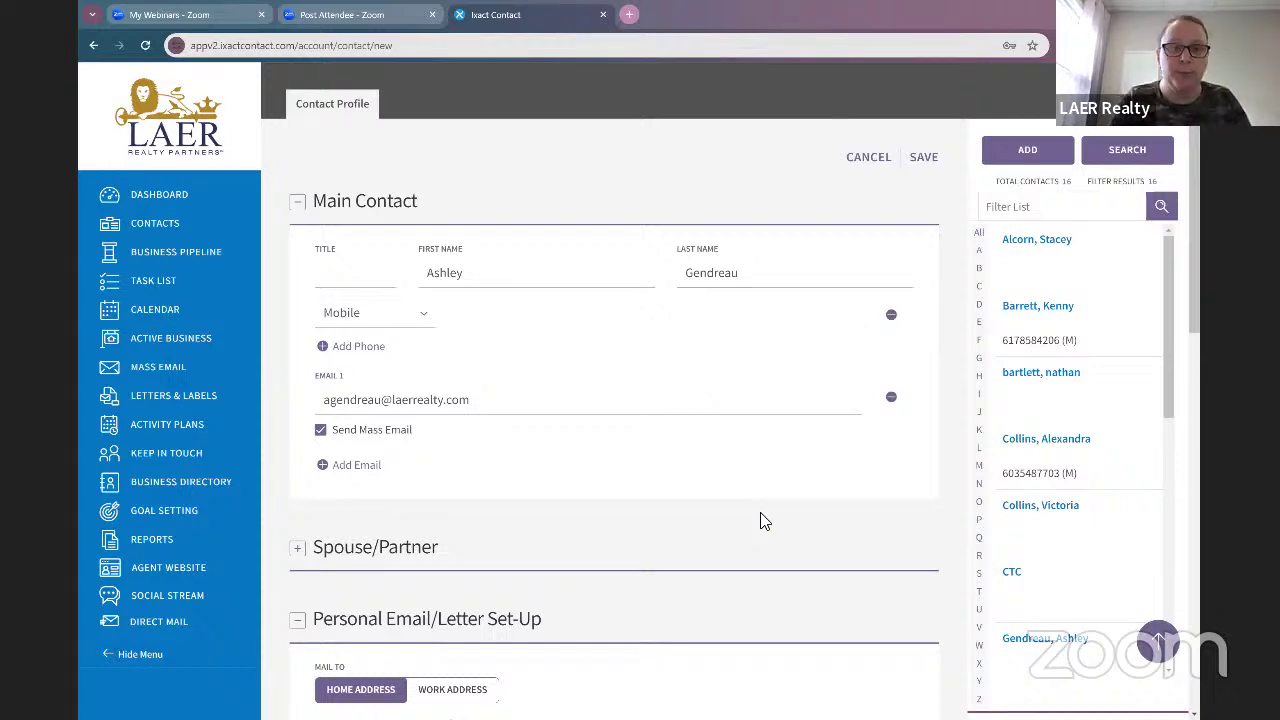
Step: Set Accepts Mass Emails to YES and scroll down to the Home Address section
{"action": "scroll", "coordinate": [900, 500], "scroll_direction": "down", "scroll_amount": 2}
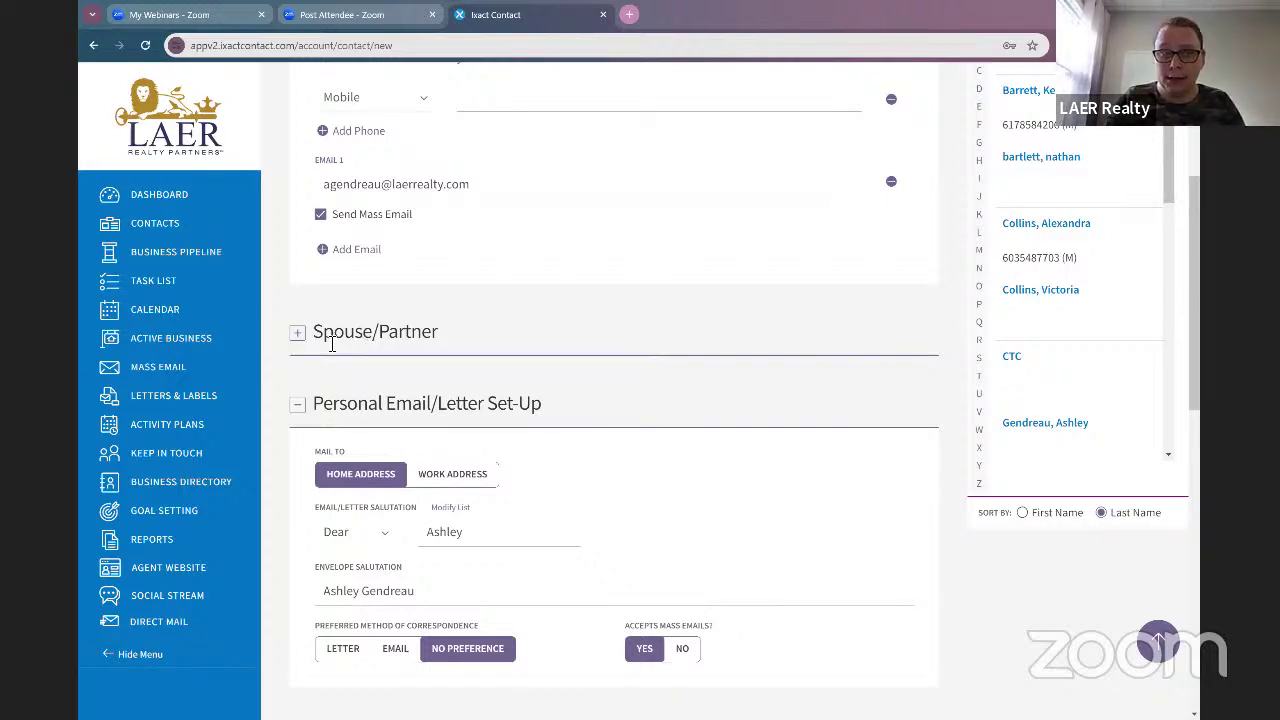
{"action": "scroll", "coordinate": [400, 350], "scroll_direction": "down", "scroll_amount": 1}
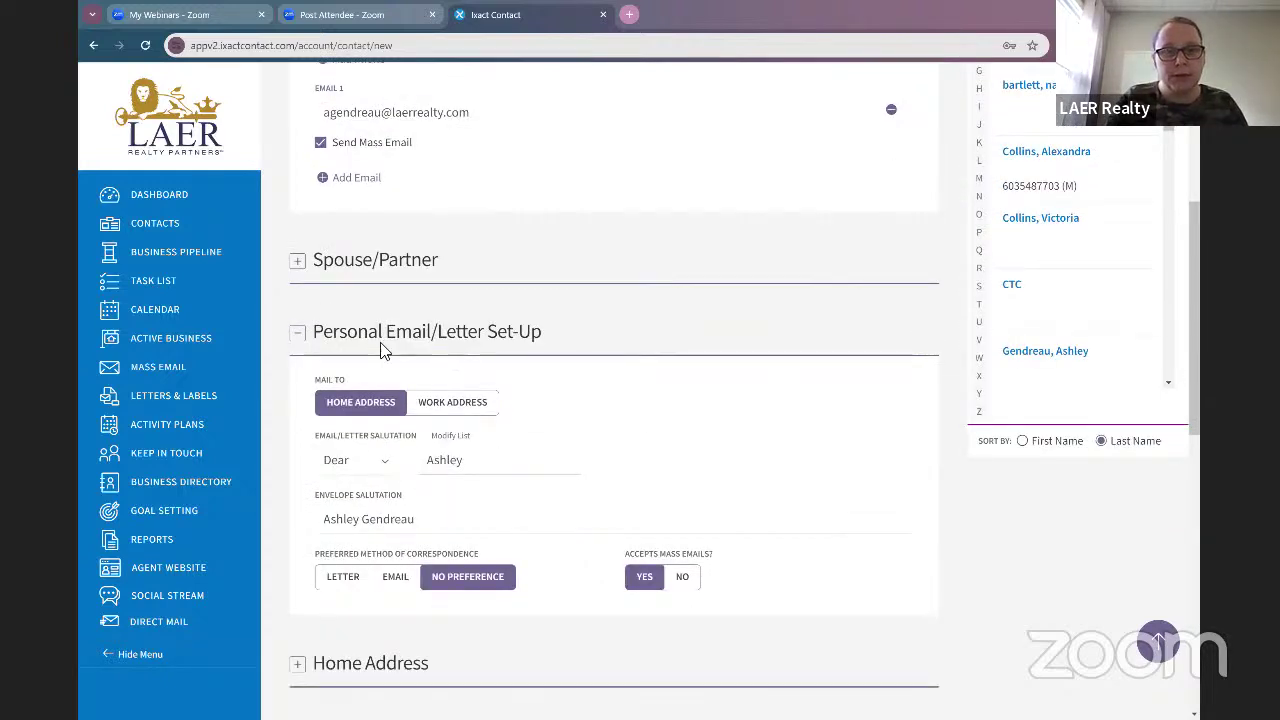
{"action": "scroll", "coordinate": [705, 418], "scroll_direction": "down", "scroll_amount": 1}
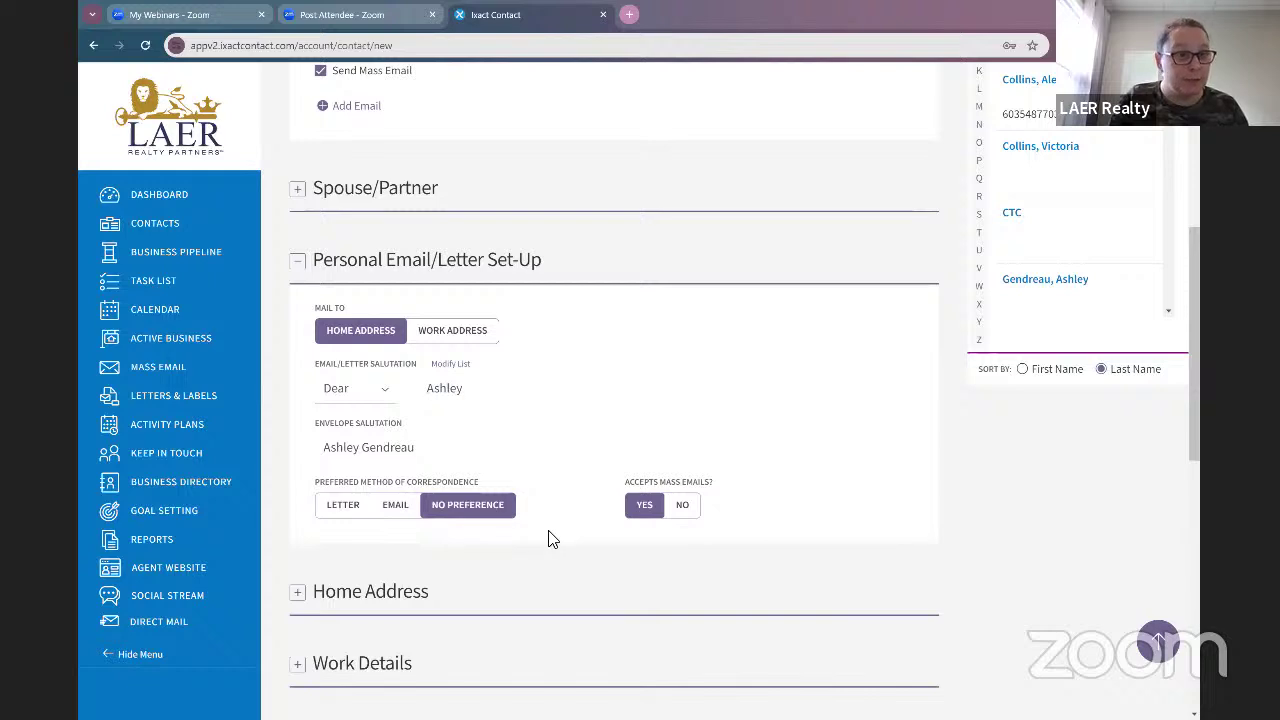
{"action": "left_click", "coordinate": [681, 510]}
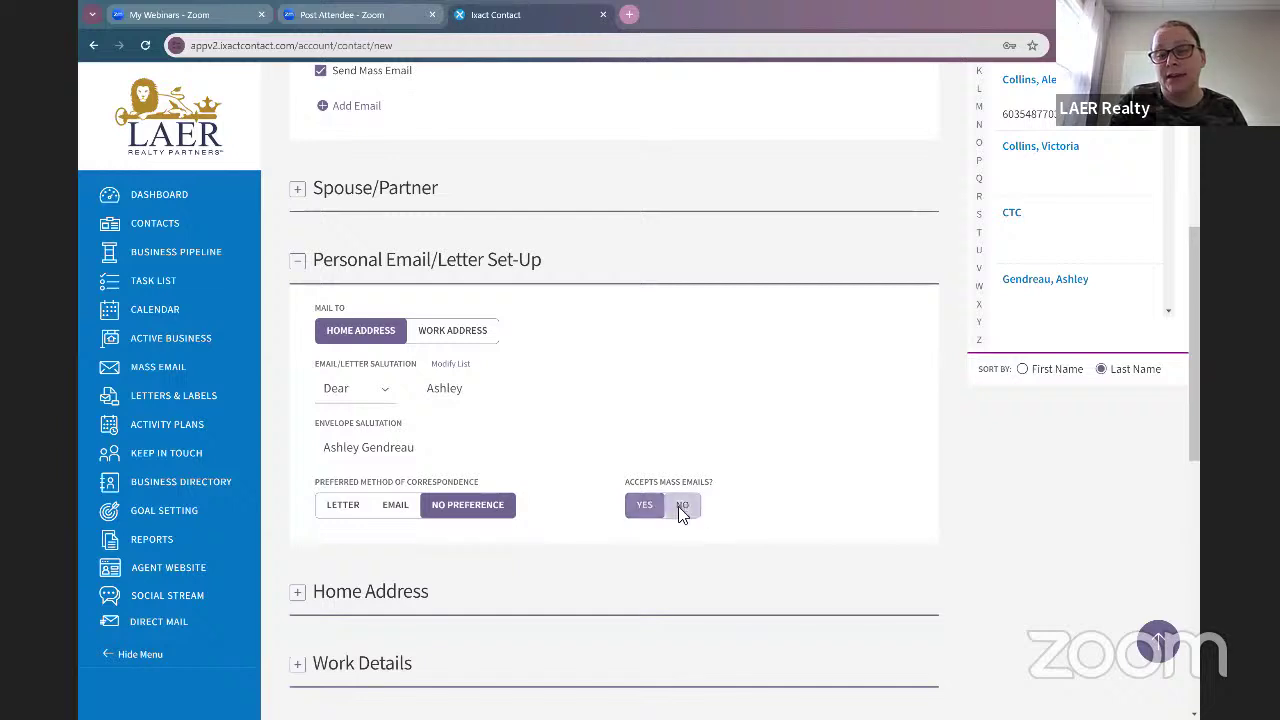
{"action": "left_click", "coordinate": [640, 508]}
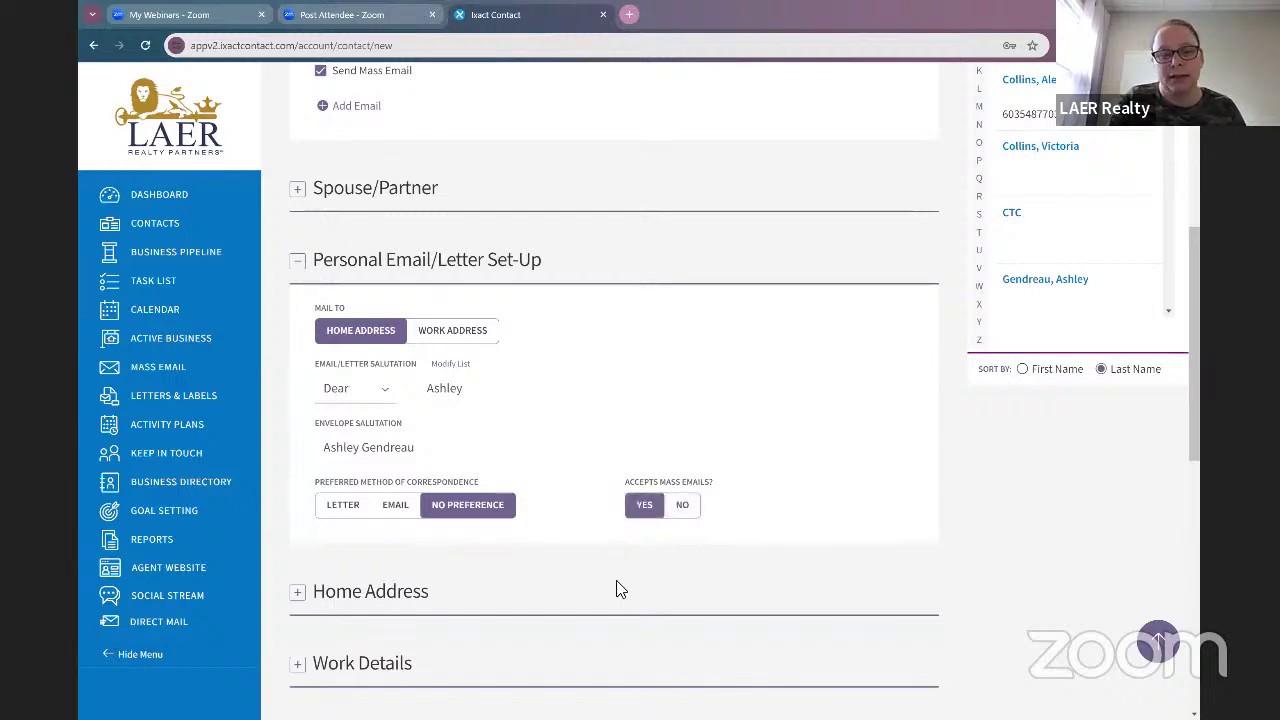
{"action": "scroll", "coordinate": [614, 590], "scroll_direction": "down", "scroll_amount": 3}
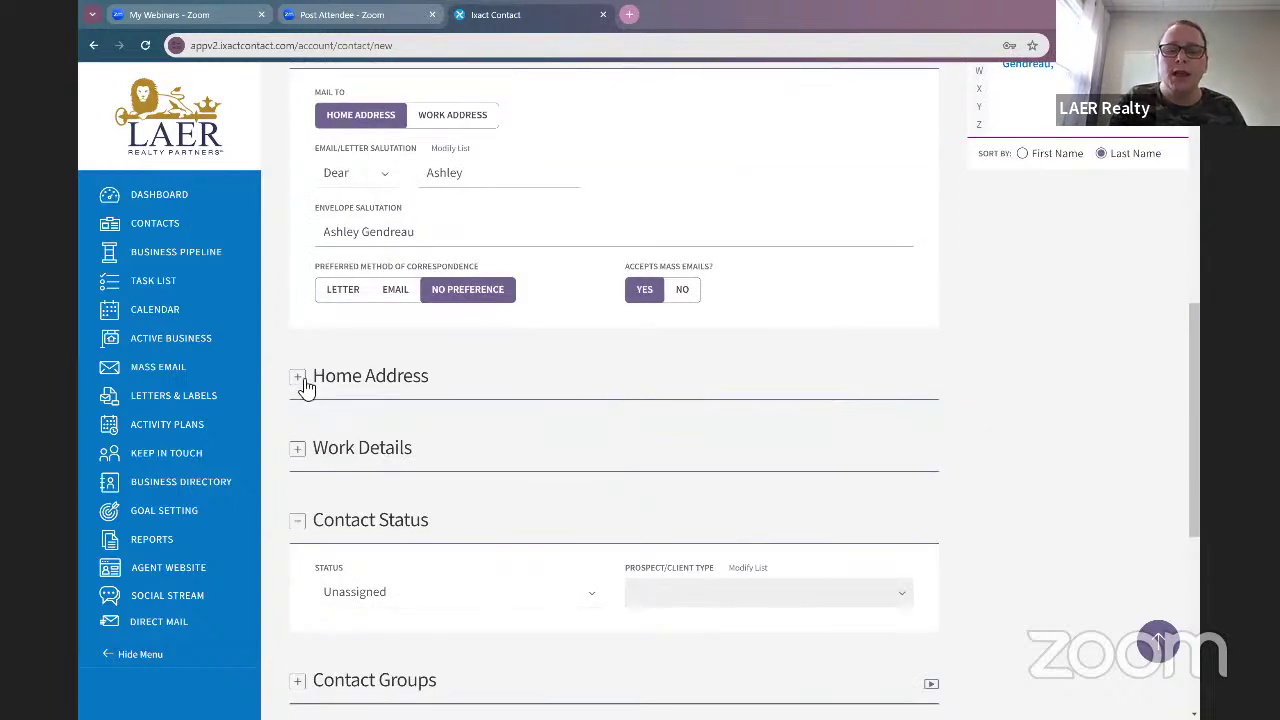
Step: Expand Home Address and fill in the contact's street, city, state and ZIP
{"action": "left_click", "coordinate": [299, 378]}
{"action": "left_click", "coordinate": [442, 448]}
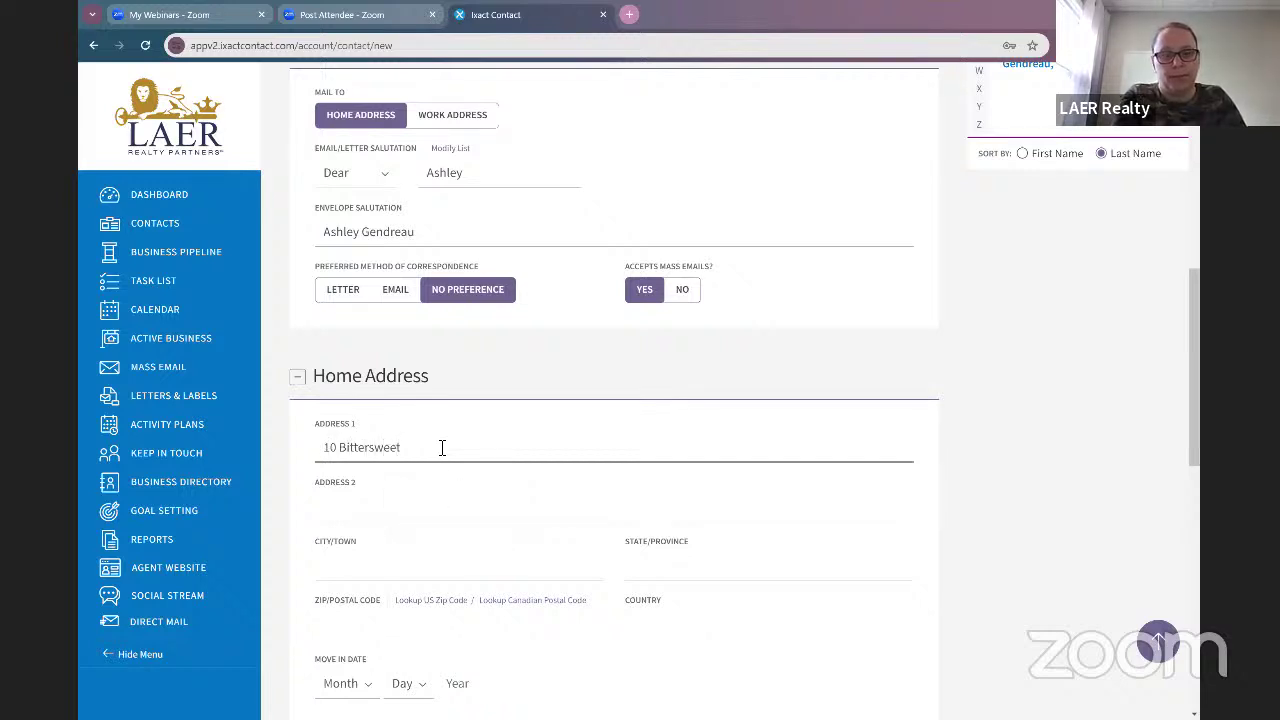
{"action": "key", "text": "Tab"}
{"action": "key", "text": "Tab"}
{"action": "key", "text": "Tab"}
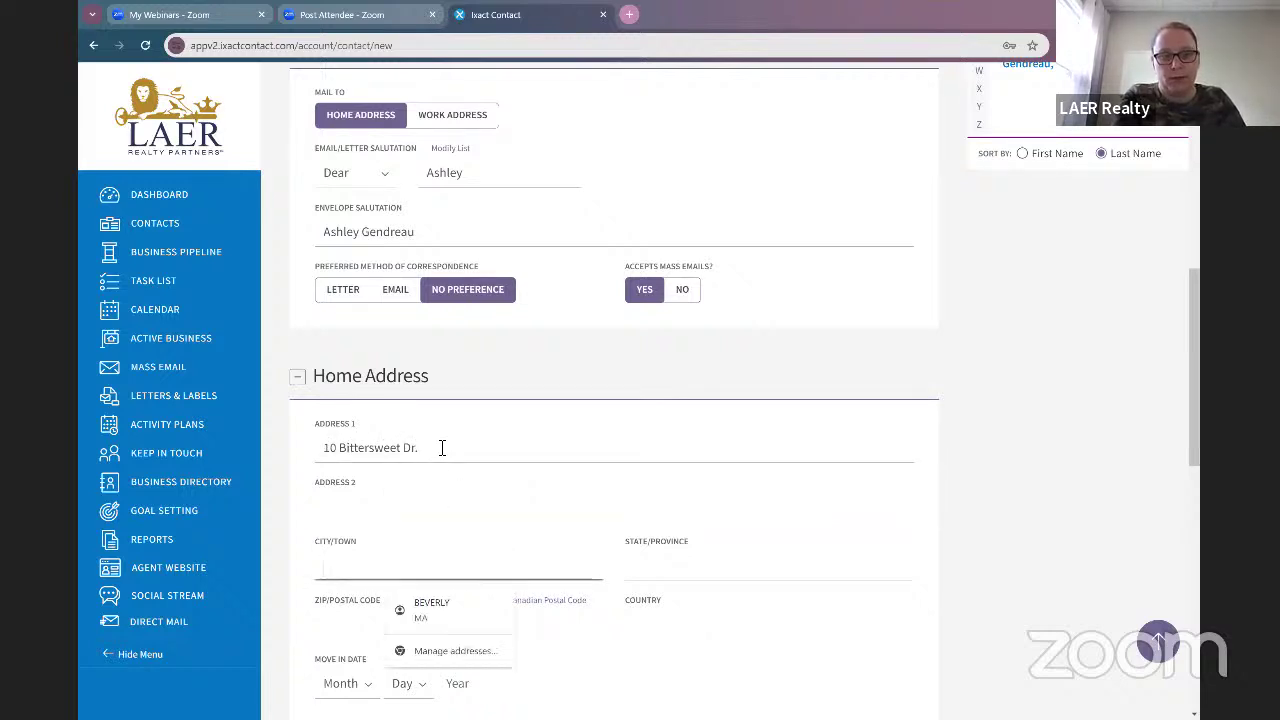
{"action": "type", "text": "Man"}
{"action": "key", "text": "BackSpace"}
{"action": "key", "text": "BackSpace"}
{"action": "key", "text": "BackSpace"}
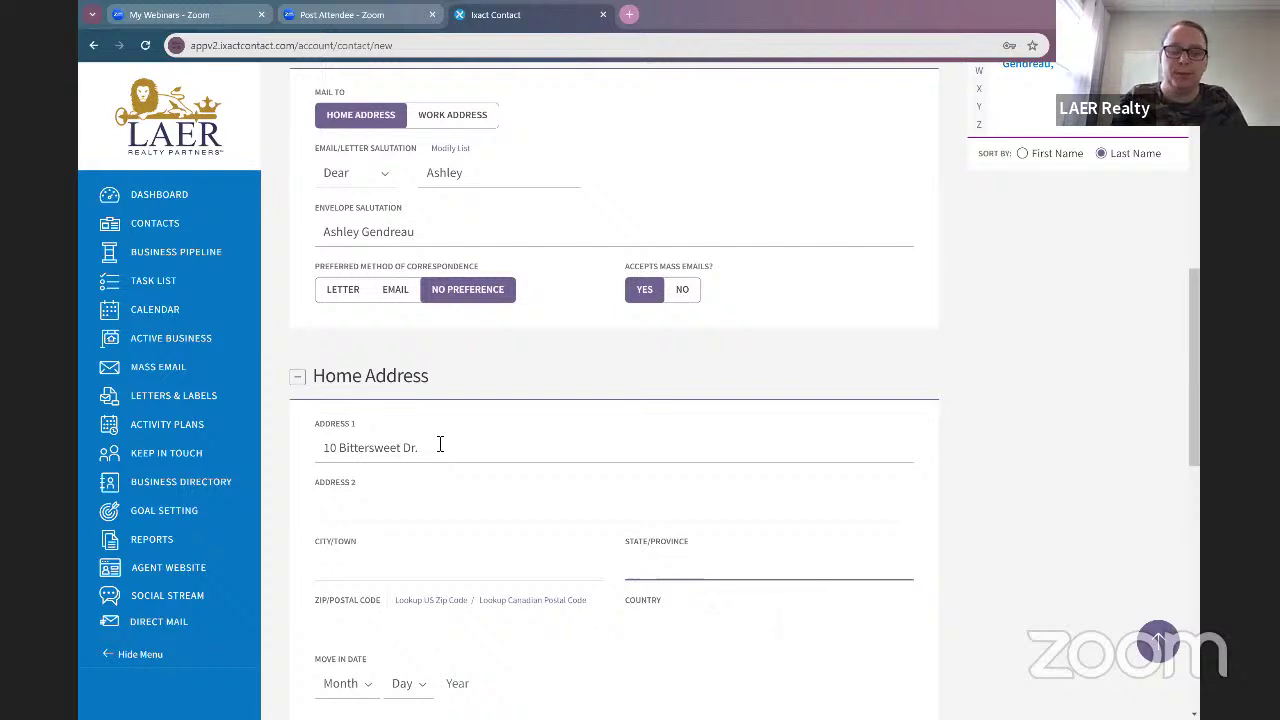
{"action": "left_click", "coordinate": [368, 570]}
{"action": "type", "text": "Macnh"}
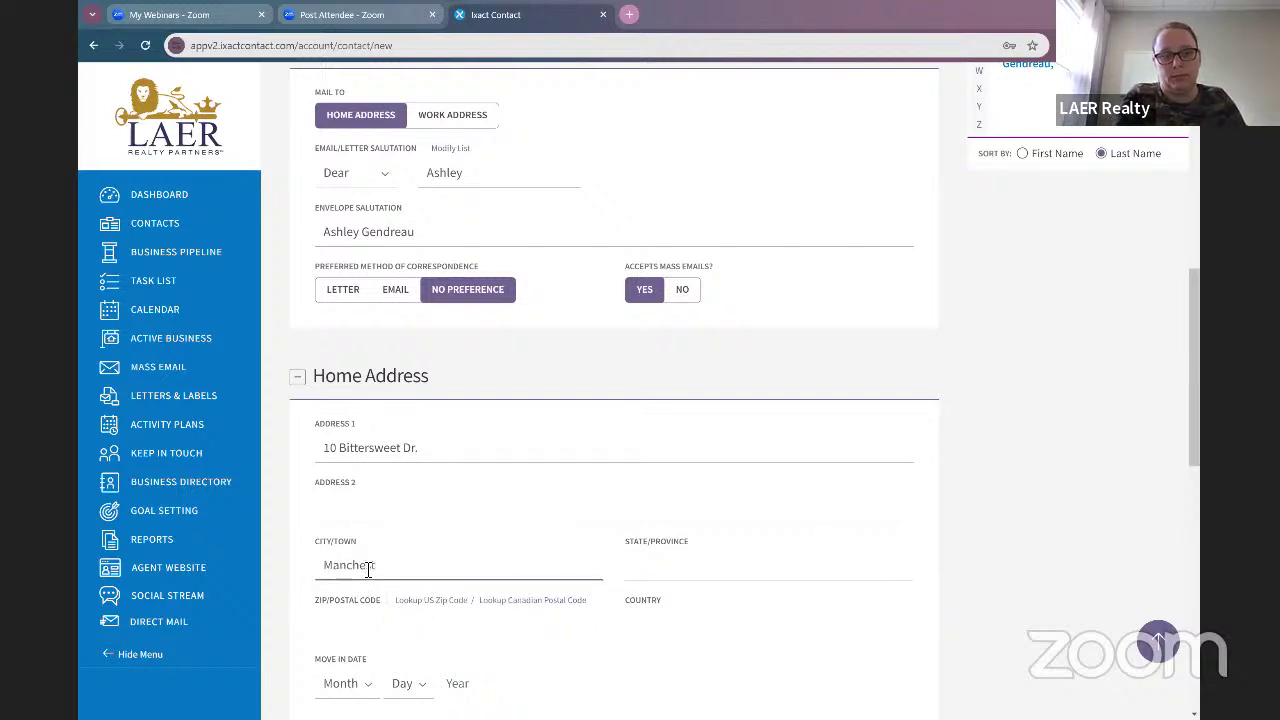
{"action": "key", "text": "Tab"}
{"action": "type", "text": "NH"}
{"action": "scroll", "coordinate": [368, 570], "scroll_direction": "down", "scroll_amount": 2}
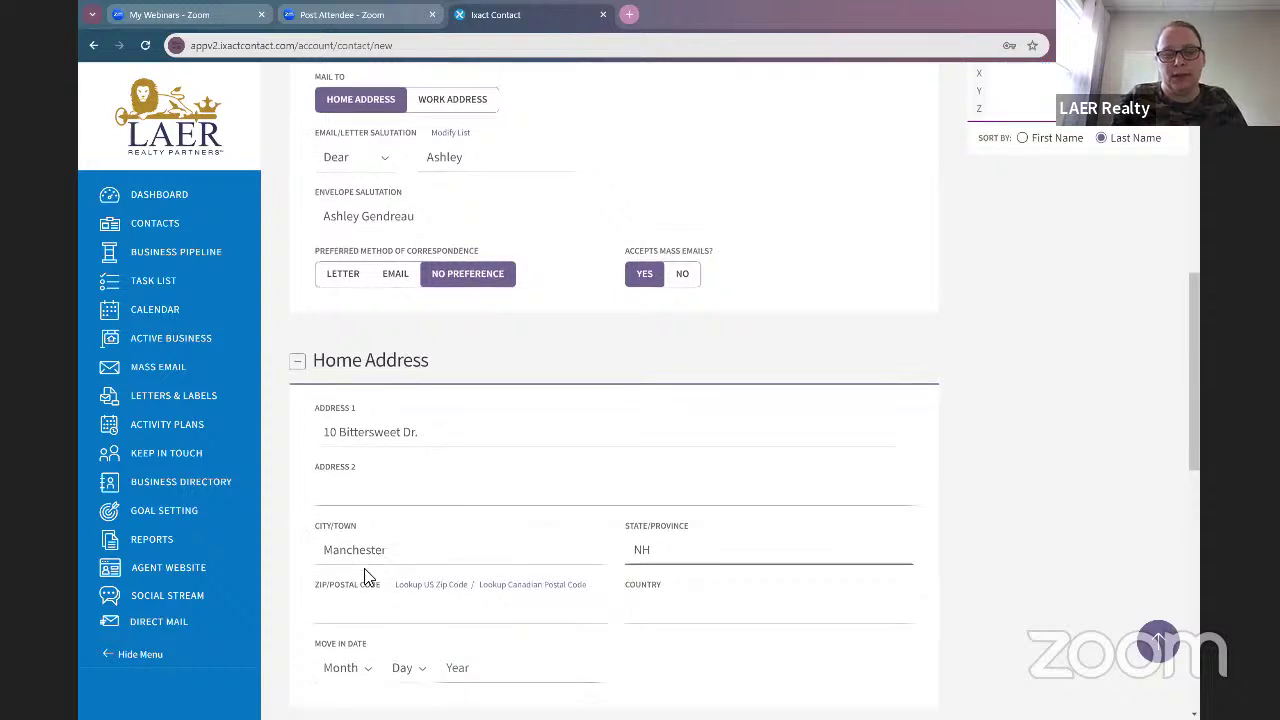
{"action": "left_click", "coordinate": [401, 485]}
{"action": "type", "text": "03109"}
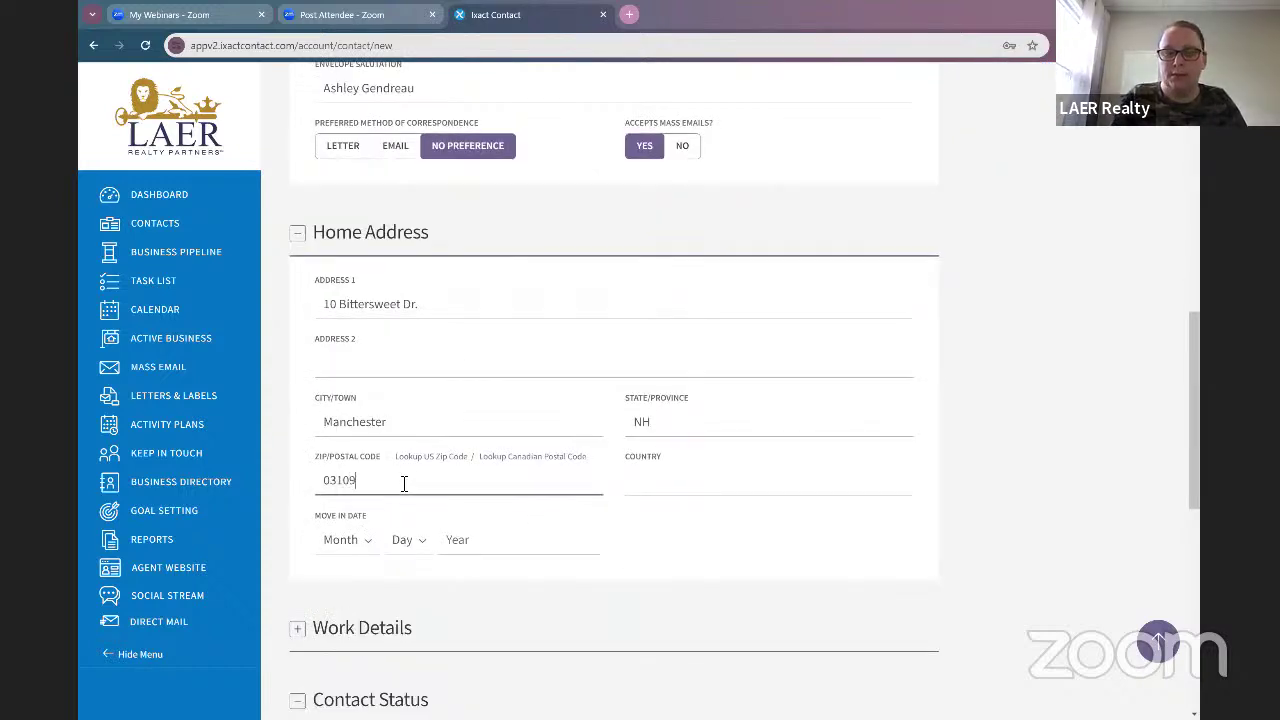
Step: Set the home move-in date to Oct 8
{"action": "left_click", "coordinate": [343, 539]}
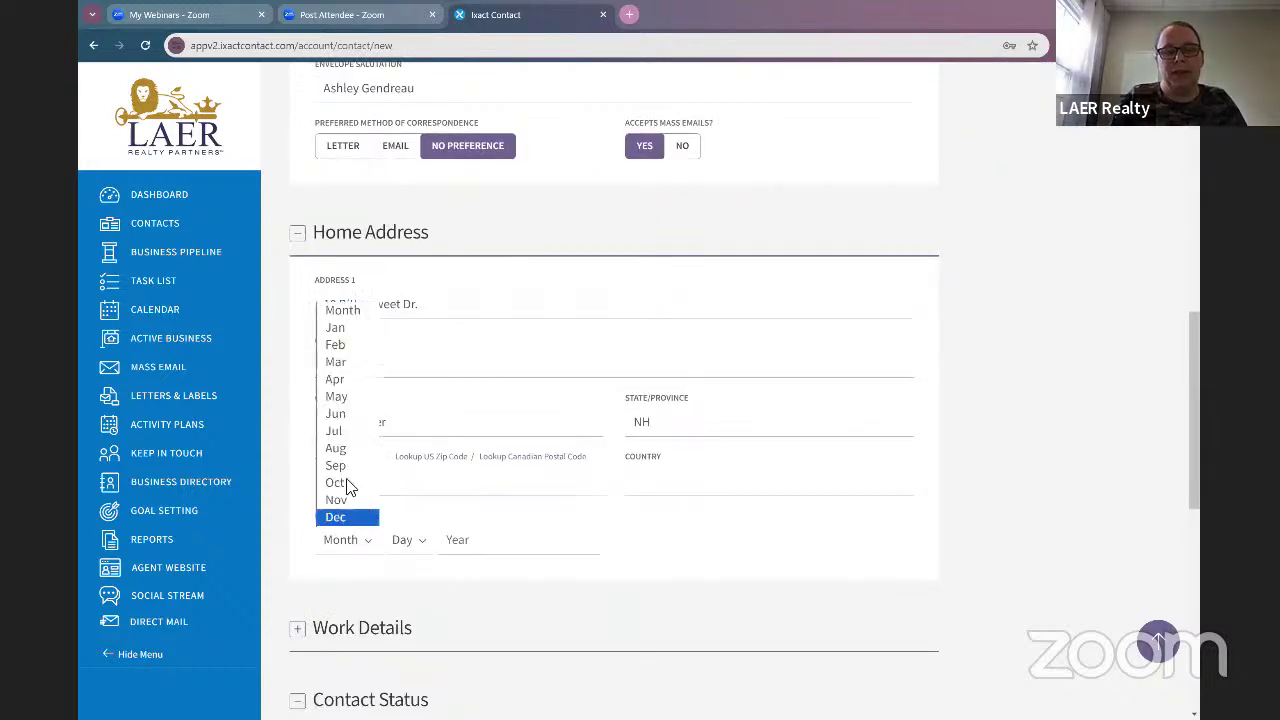
{"action": "left_click", "coordinate": [340, 483]}
{"action": "left_click", "coordinate": [405, 539]}
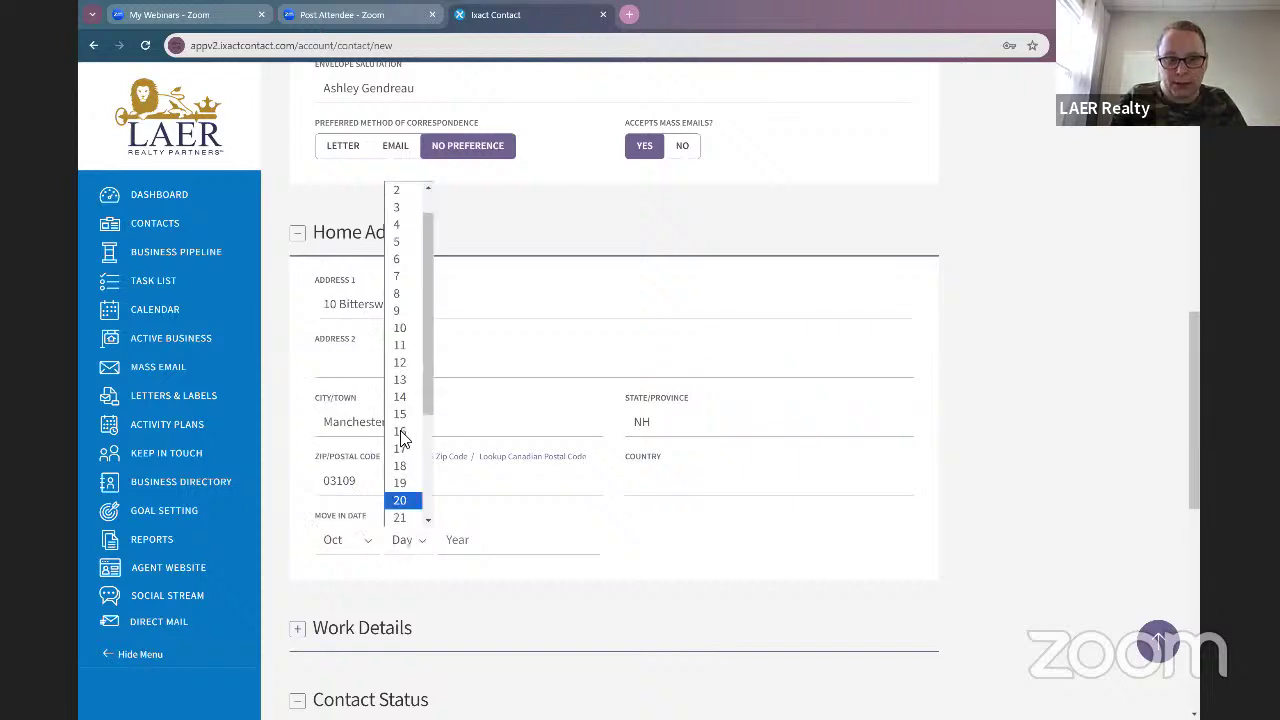
{"action": "scroll", "coordinate": [400, 438], "scroll_direction": "up", "scroll_amount": 1}
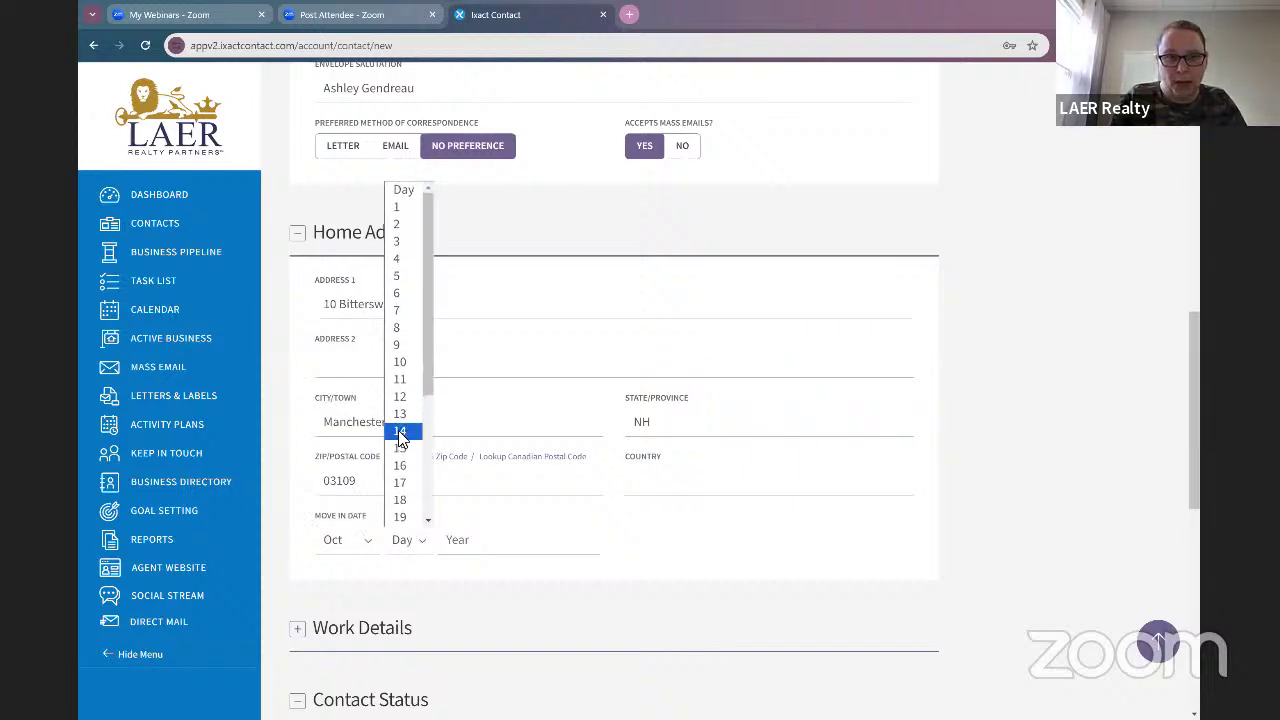
{"action": "left_click", "coordinate": [400, 328]}
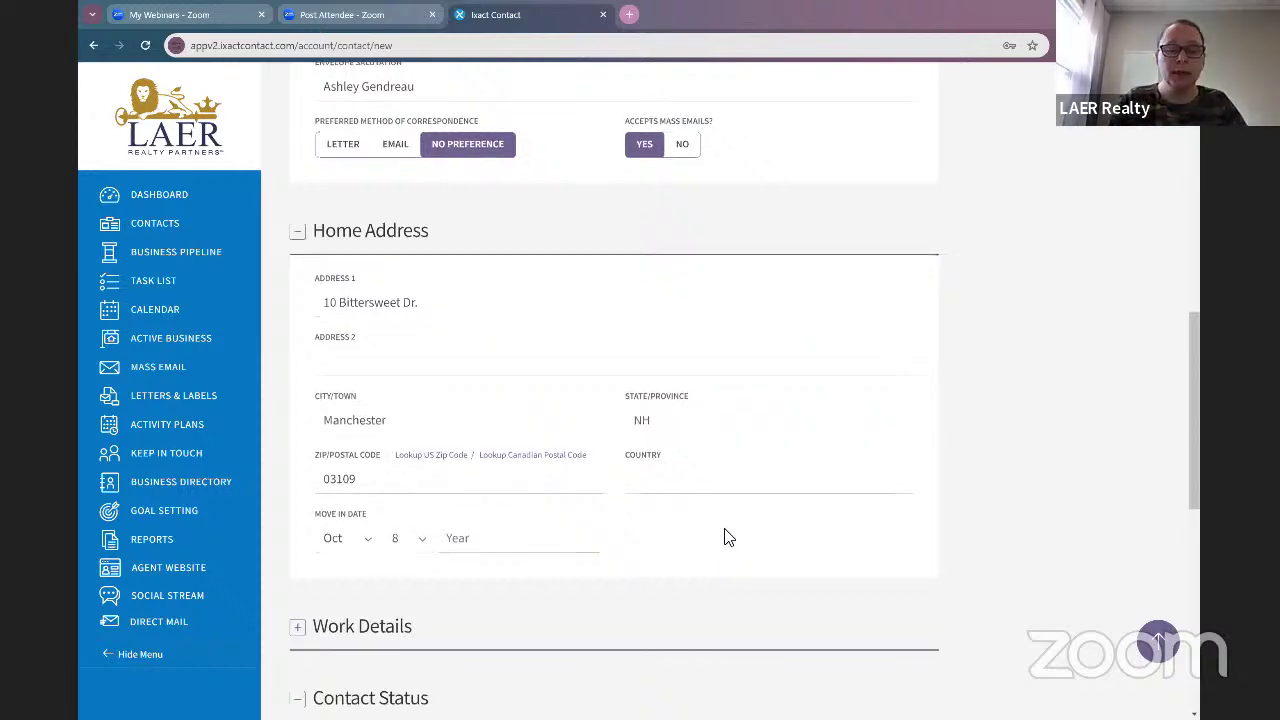
{"action": "scroll", "coordinate": [723, 534], "scroll_direction": "down", "scroll_amount": 2}
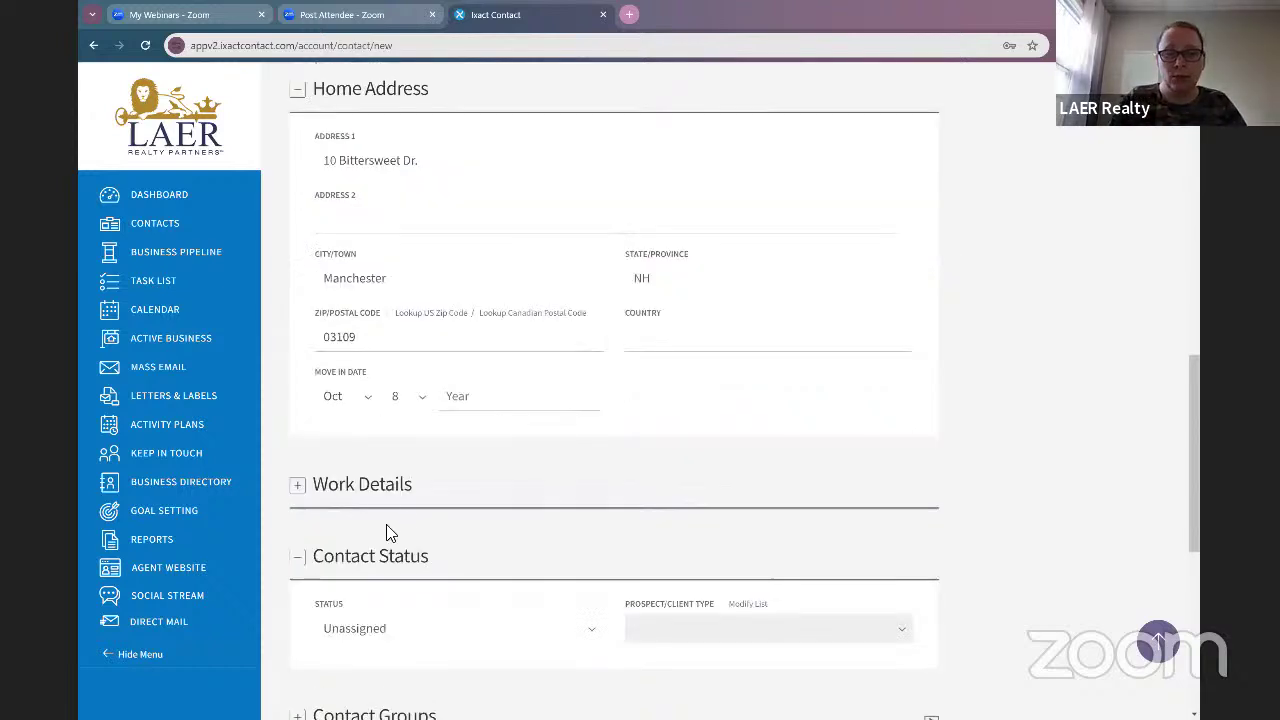
Step: Expand Work Details, enter LAER Realty as company name and fill in the work street address
{"action": "left_click", "coordinate": [298, 485]}
{"action": "scroll", "coordinate": [540, 480], "scroll_direction": "down", "scroll_amount": 2}
{"action": "scroll", "coordinate": [466, 403], "scroll_direction": "down", "scroll_amount": 1}
{"action": "left_click", "coordinate": [460, 352]}
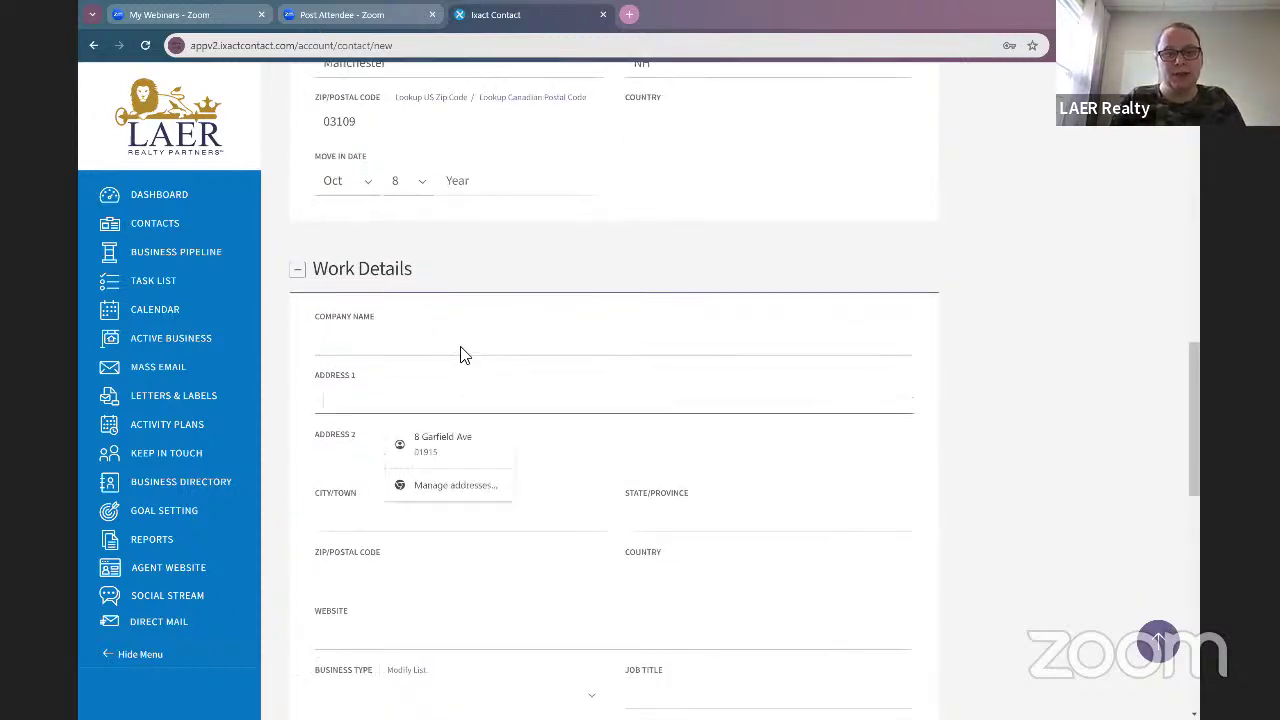
{"action": "type", "text": "LAER"}
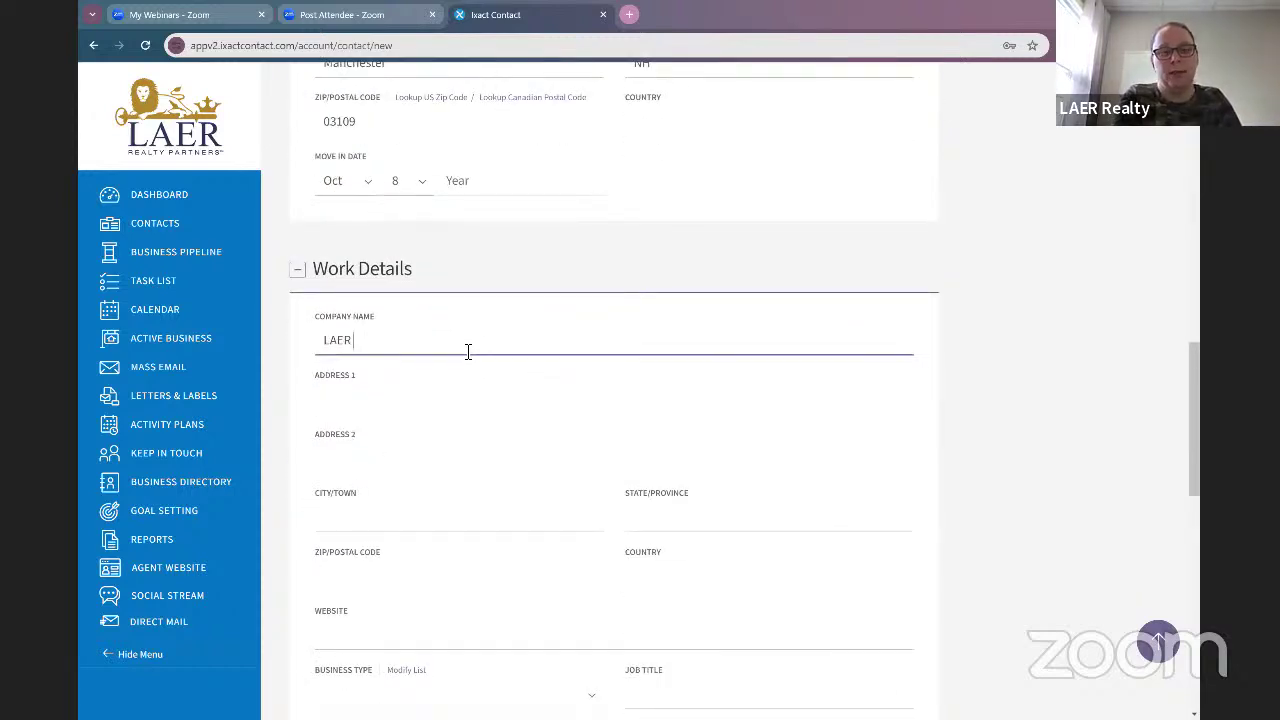
{"action": "type", "text": " Realty"}
{"action": "key", "text": "Tab"}
{"action": "key", "text": "Tab"}
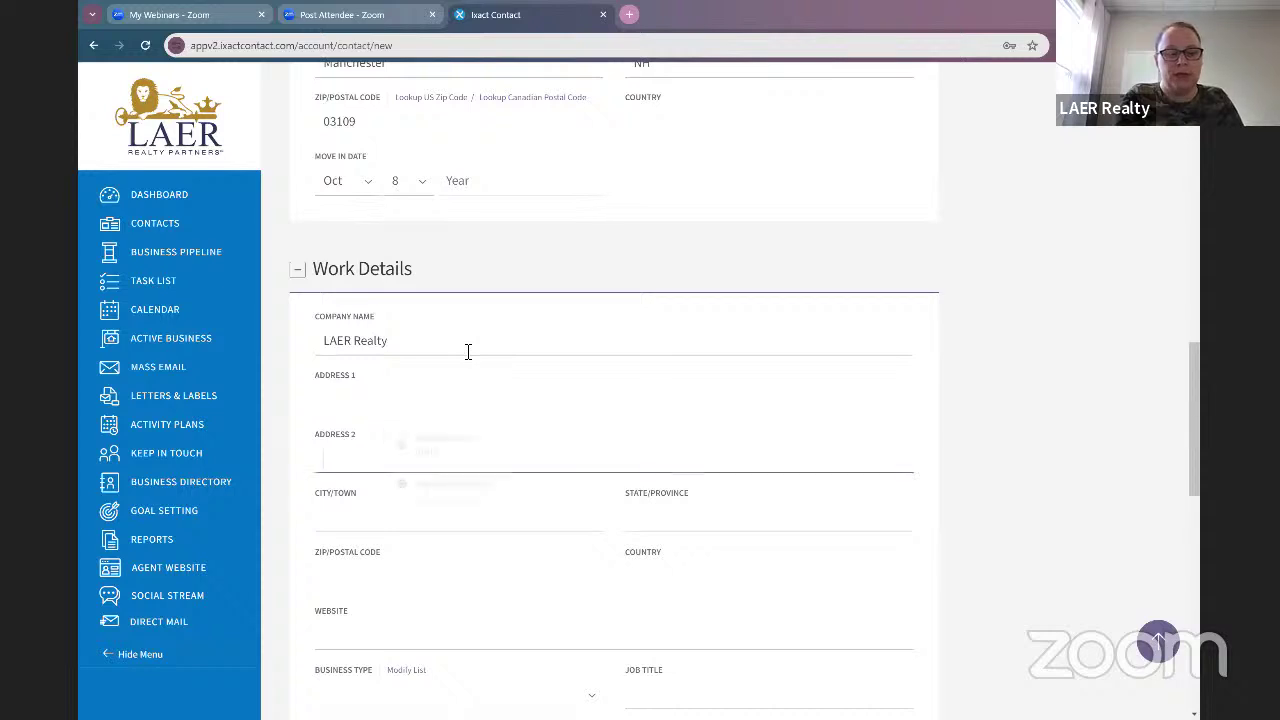
{"action": "type", "text": "1"}
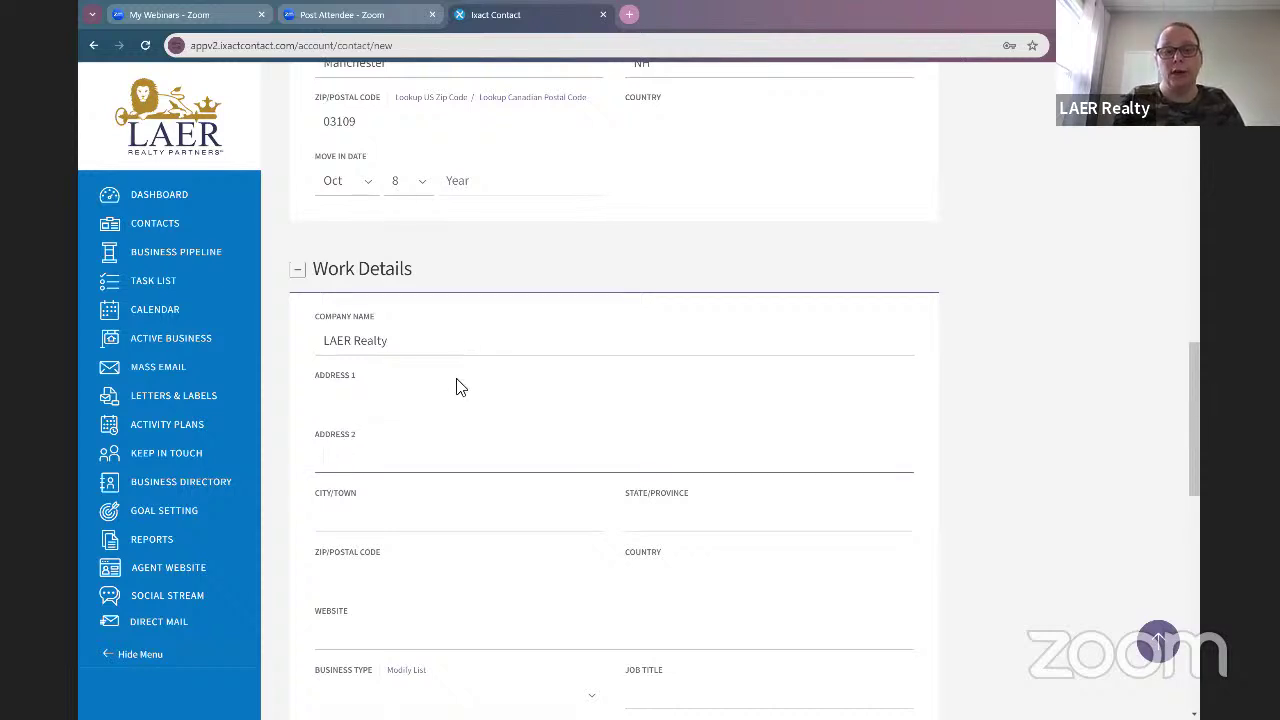
{"action": "left_click", "coordinate": [457, 386]}
{"action": "left_click", "coordinate": [440, 397]}
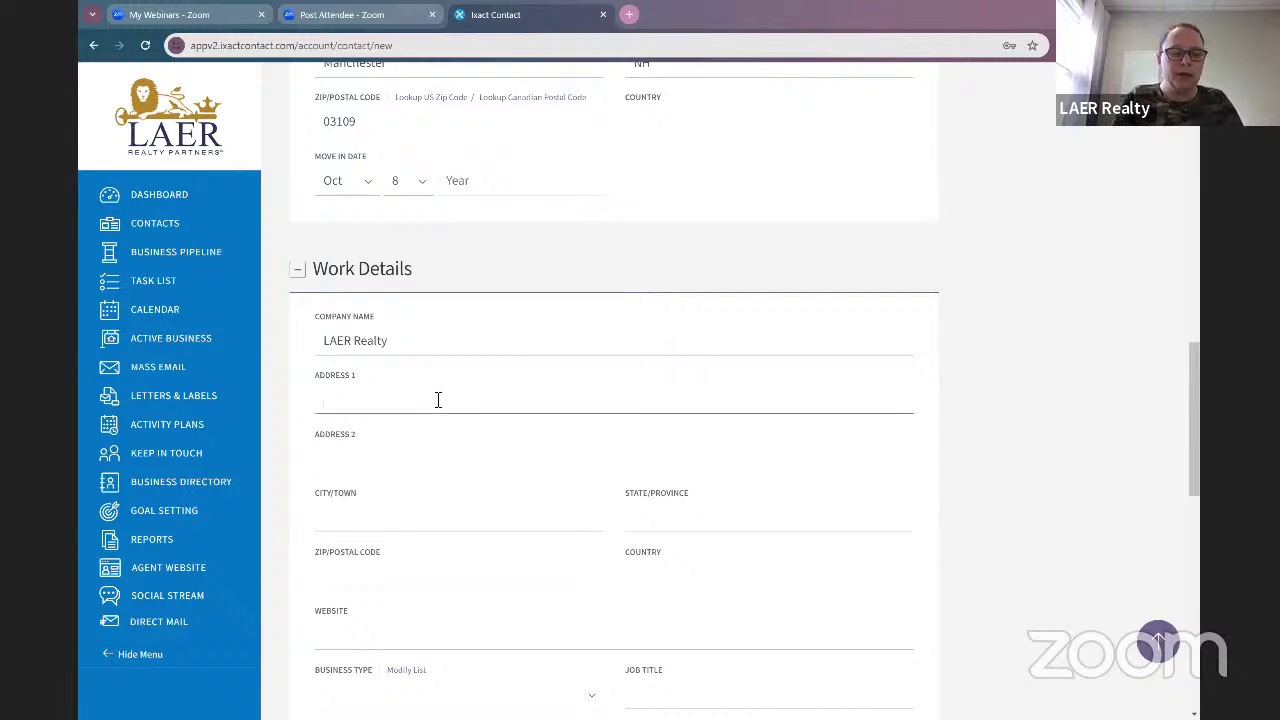
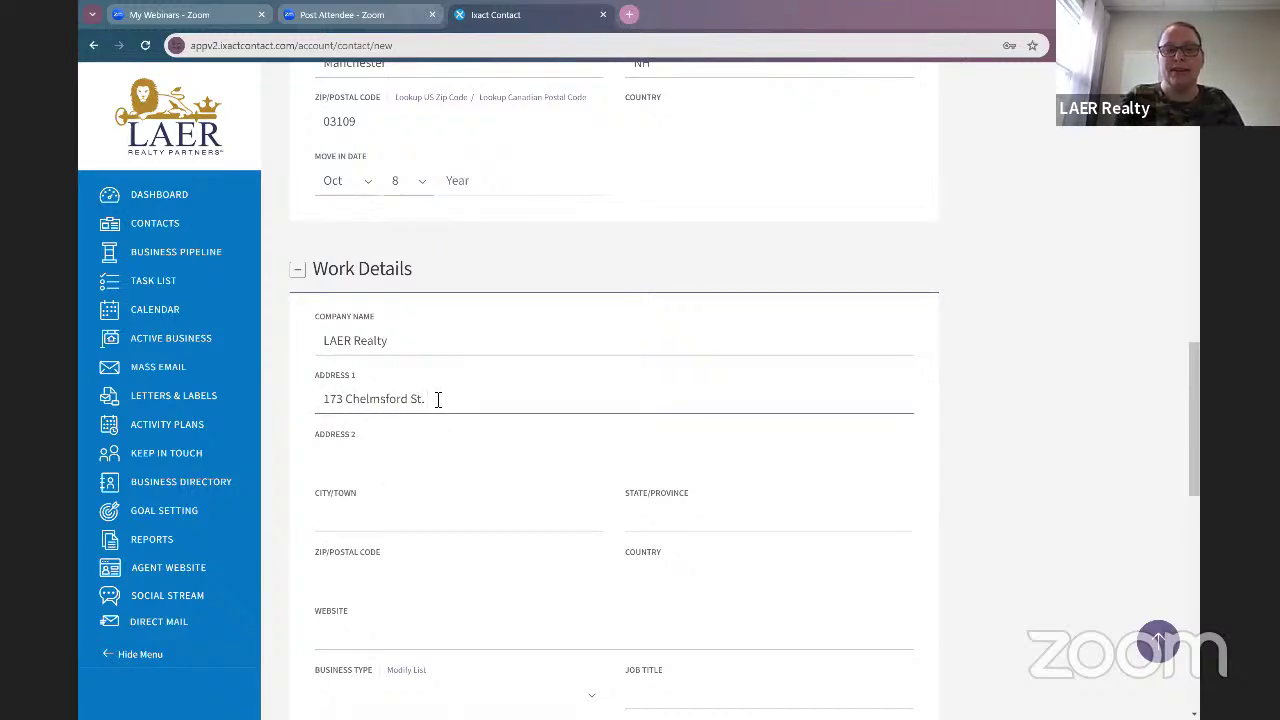
Step: Fill in the work city, state and ZIP code
{"action": "left_click", "coordinate": [448, 514]}
{"action": "type", "text": "Hel"}
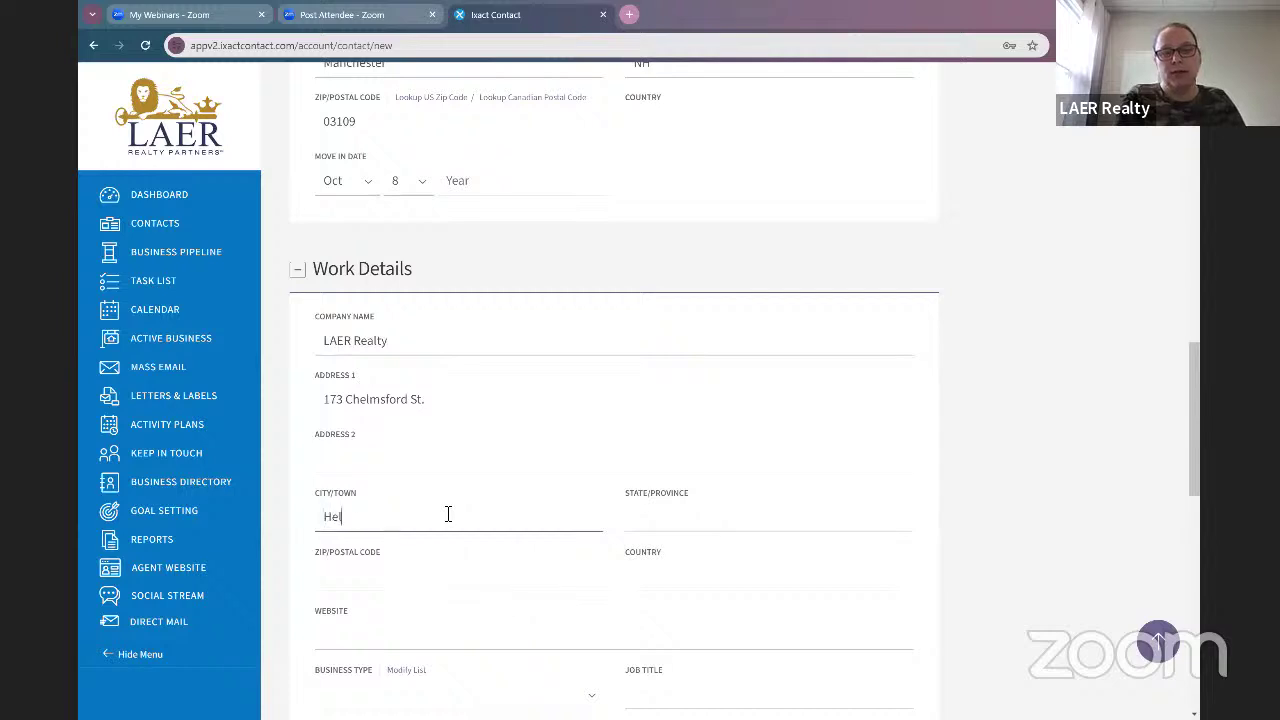
{"action": "key", "text": "BackSpace"}
{"action": "type", "text": "Chelms"}
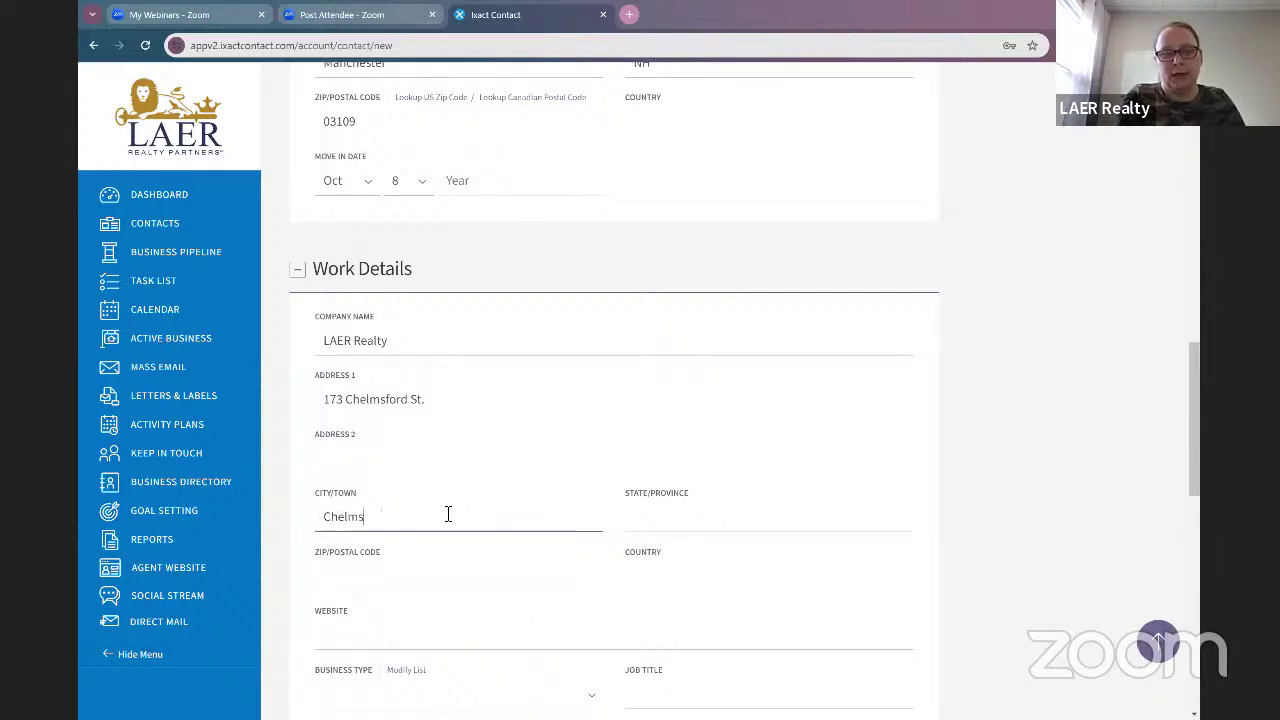
{"action": "type", "text": "ford"}
{"action": "key", "text": "Tab"}
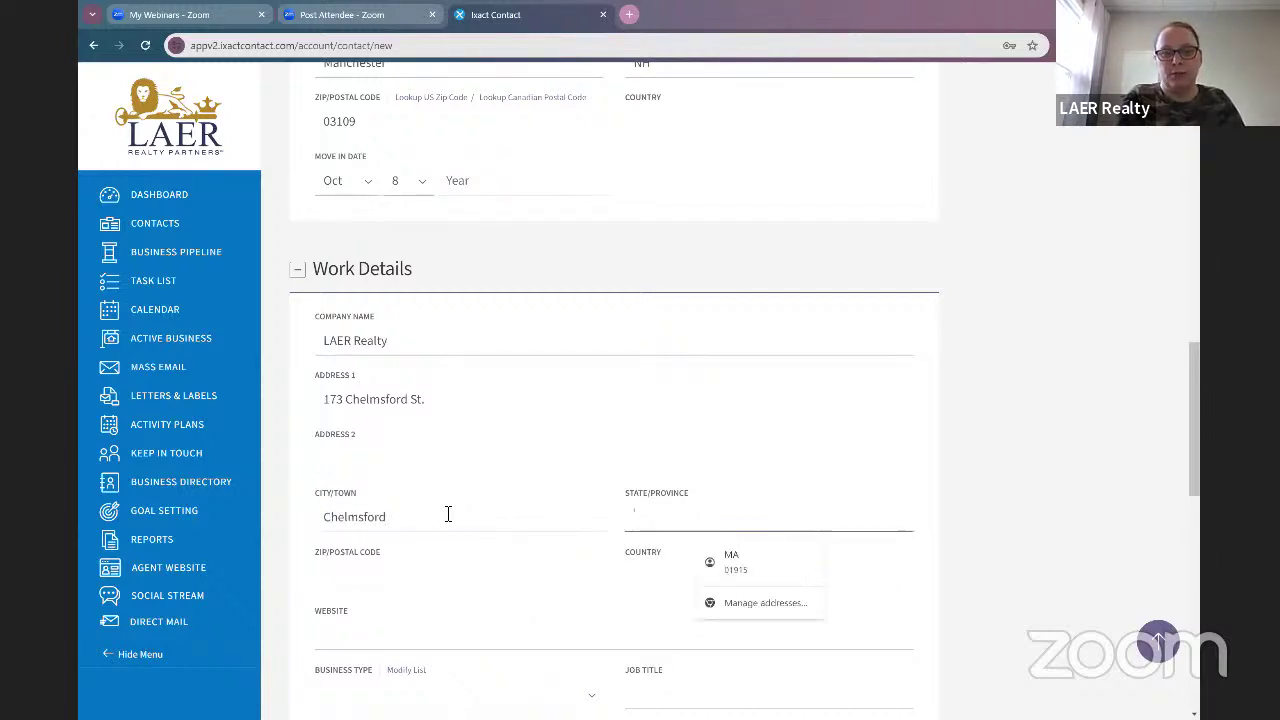
{"action": "type", "text": "MA"}
{"action": "left_click", "coordinate": [446, 576]}
{"action": "type", "text": "01824"}
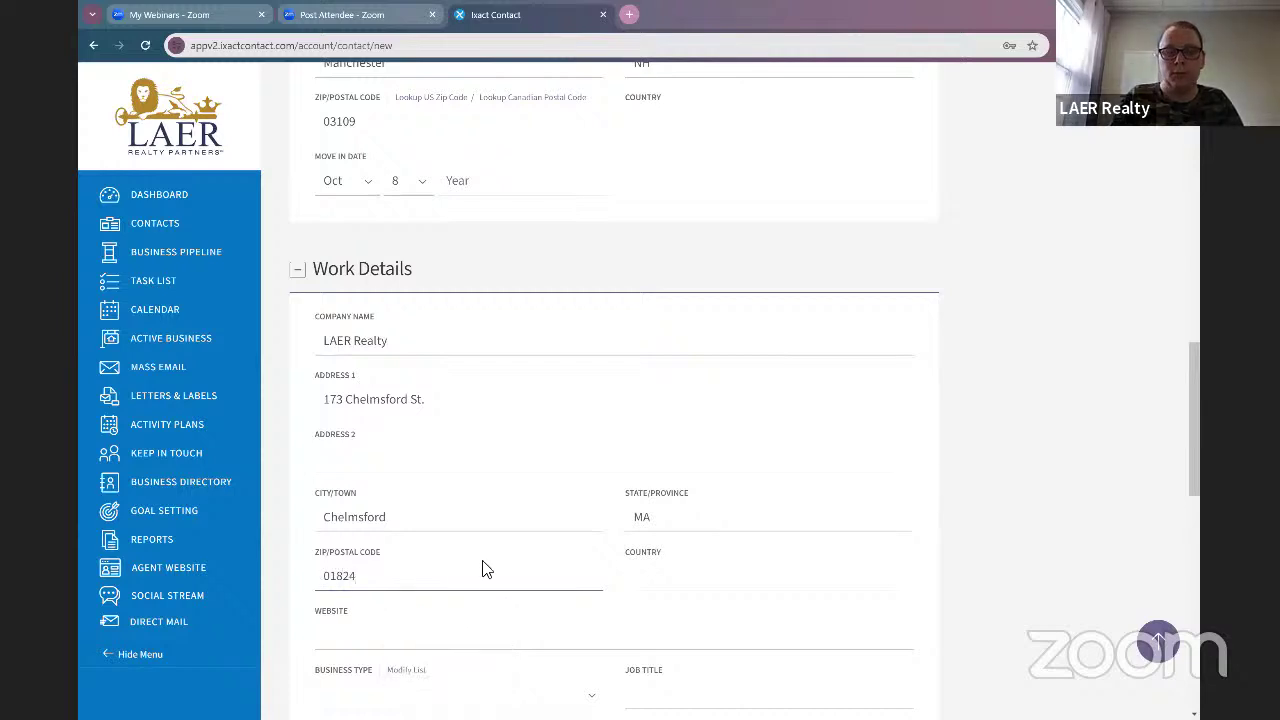
{"action": "scroll", "coordinate": [482, 568], "scroll_direction": "down", "scroll_amount": 2}
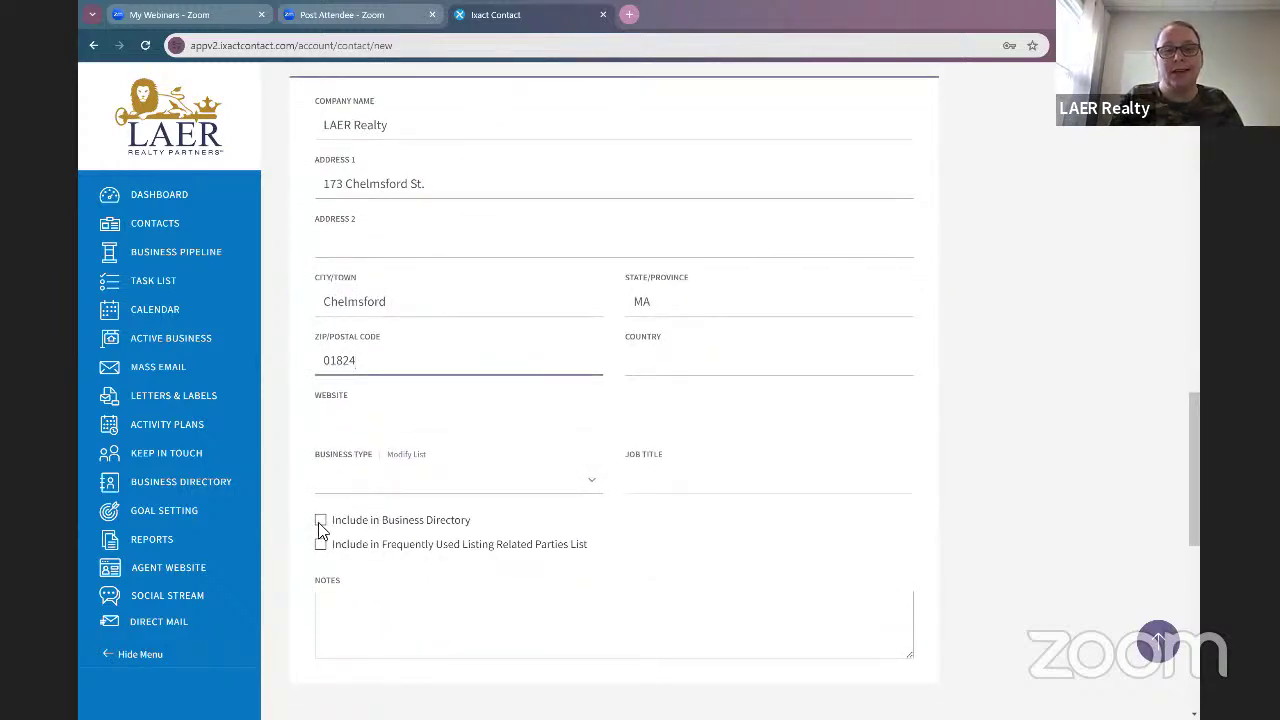
Step: Tick Include in Business Directory and open the Contact Status dropdown
{"action": "left_click", "coordinate": [317, 520]}
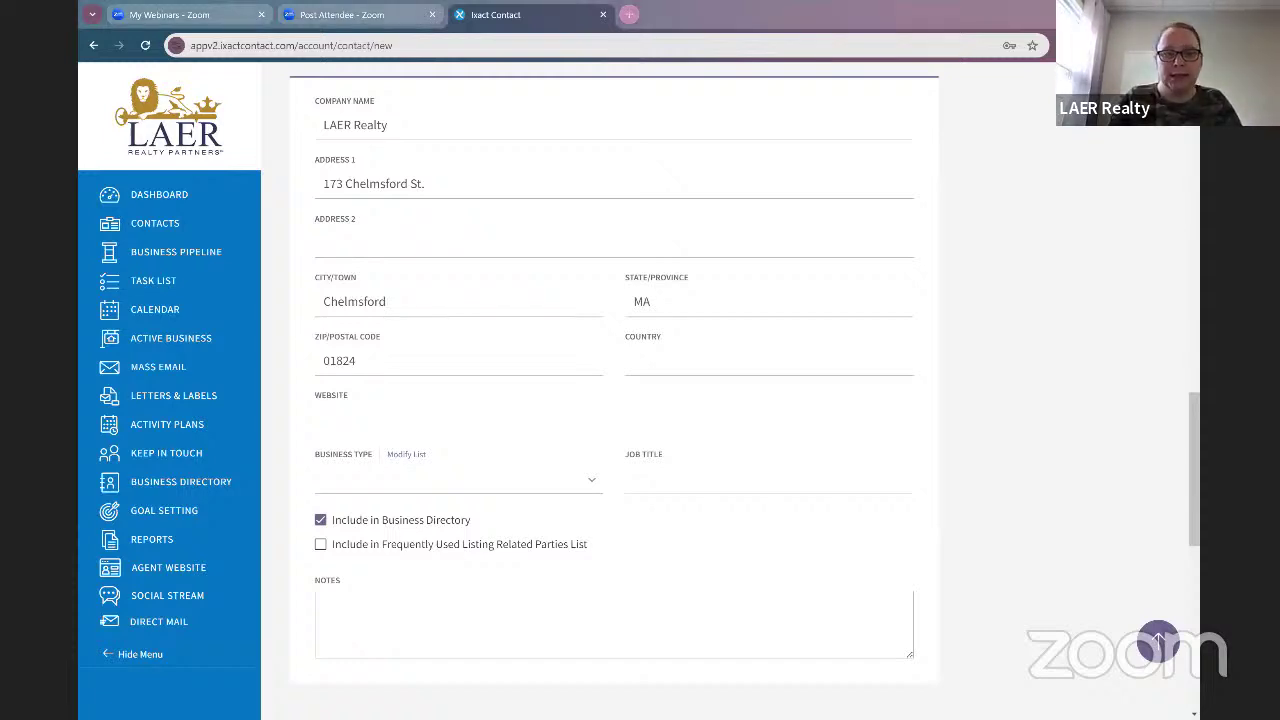
{"action": "scroll", "coordinate": [786, 406], "scroll_direction": "down", "scroll_amount": 5}
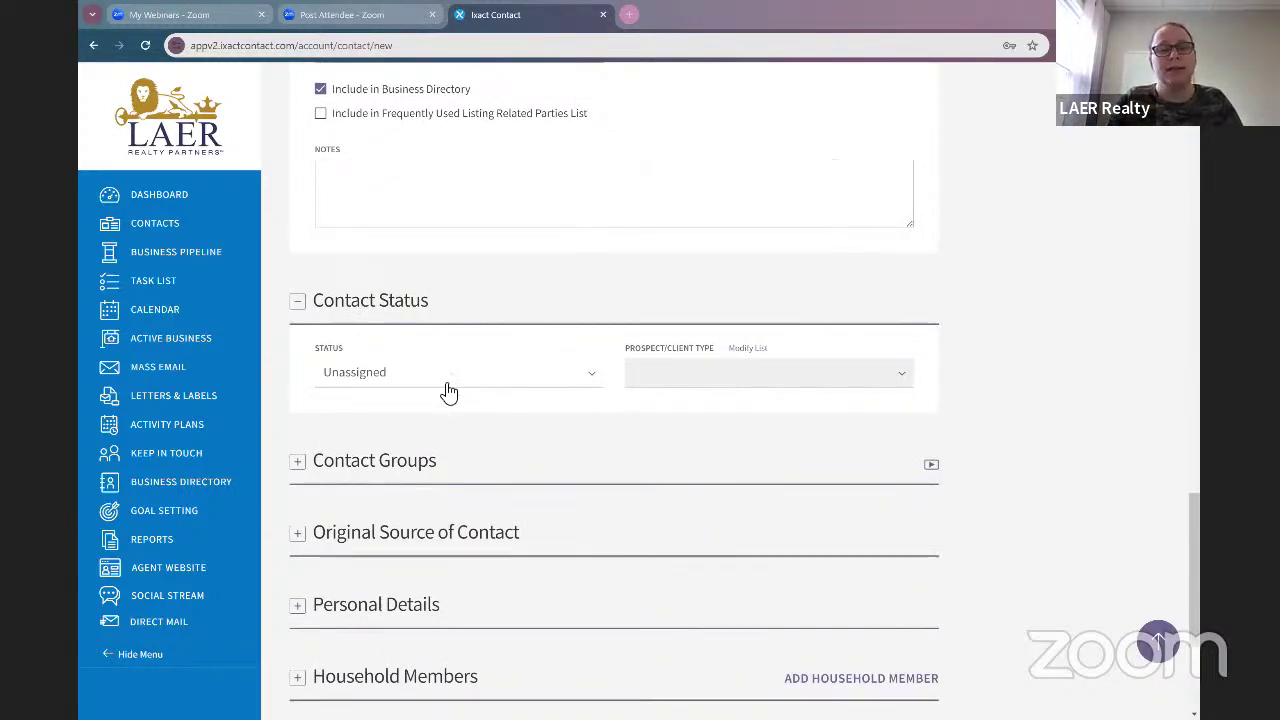
{"action": "left_click", "coordinate": [444, 386]}
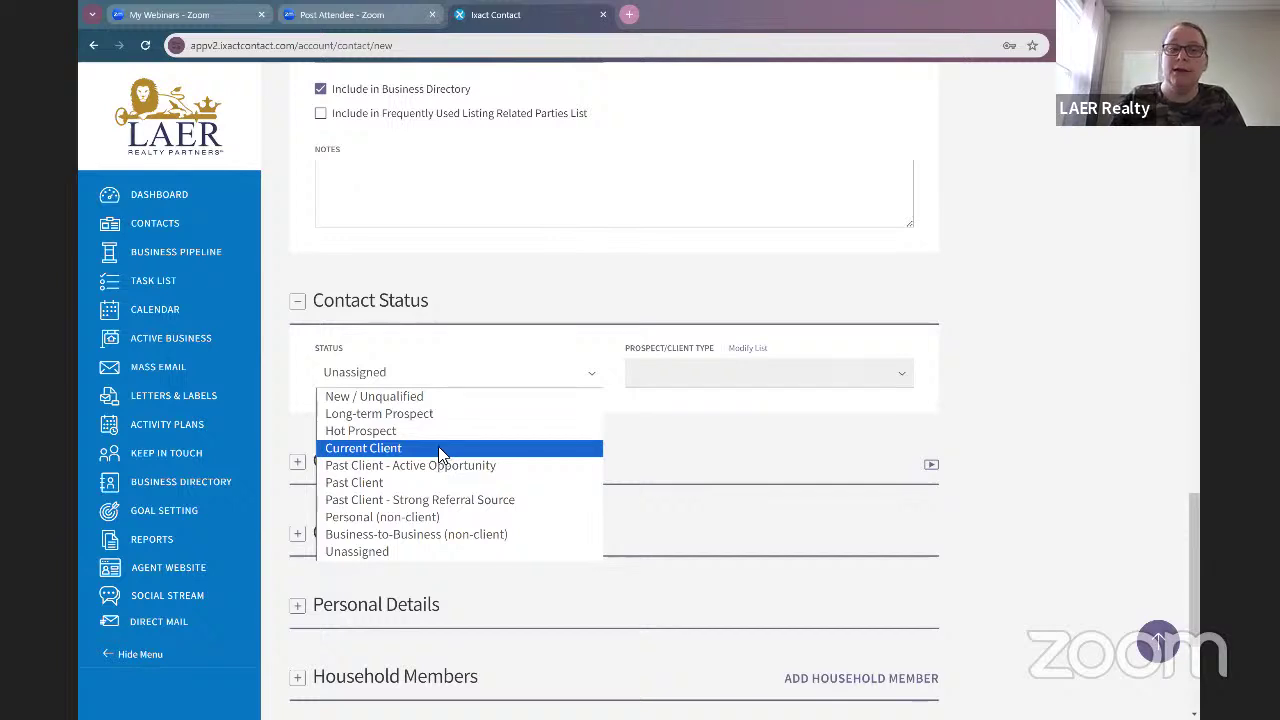
Step: Set the contact status to Current Client and the prospect/client type to Buyer
{"action": "left_click", "coordinate": [714, 380]}
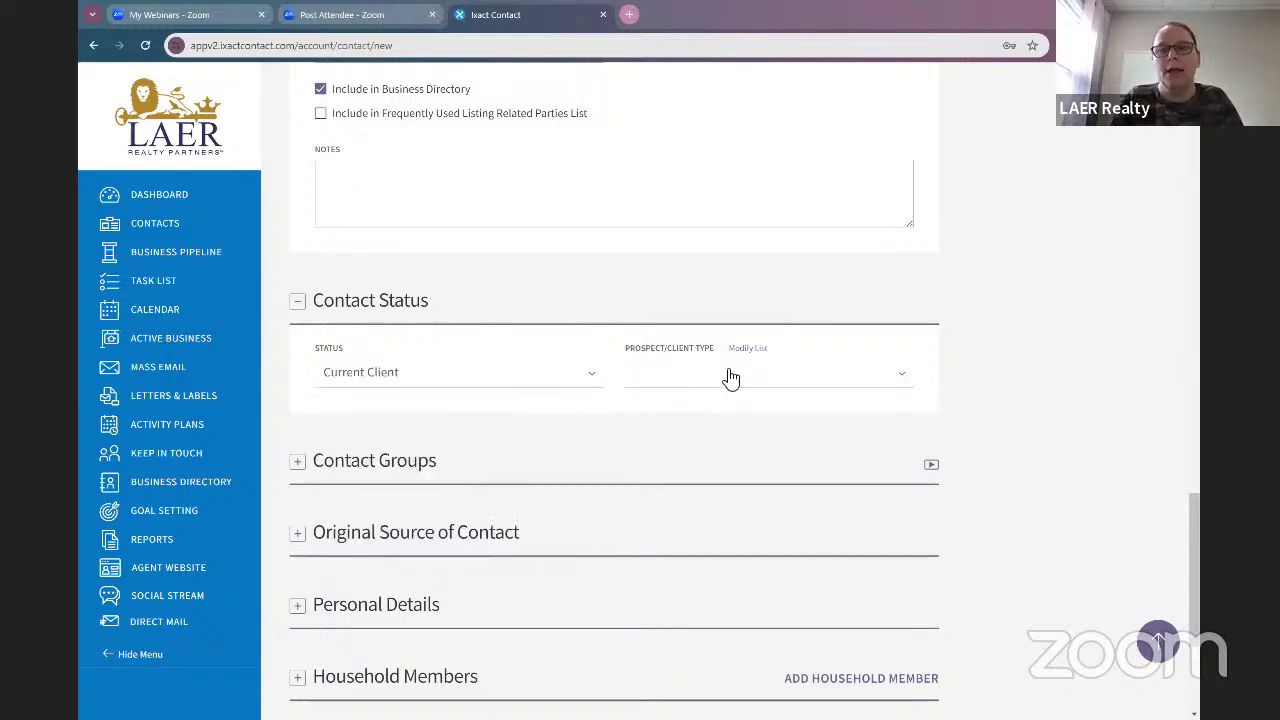
{"action": "left_click", "coordinate": [729, 390]}
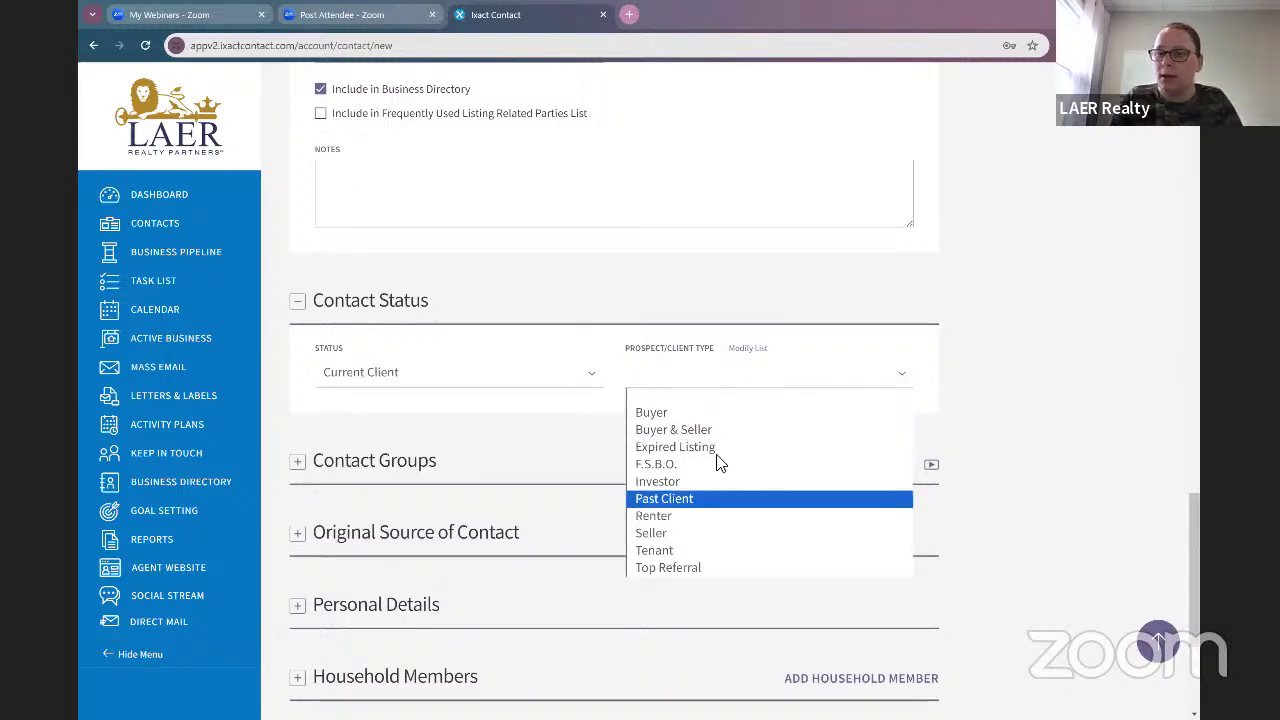
{"action": "left_click", "coordinate": [700, 414]}
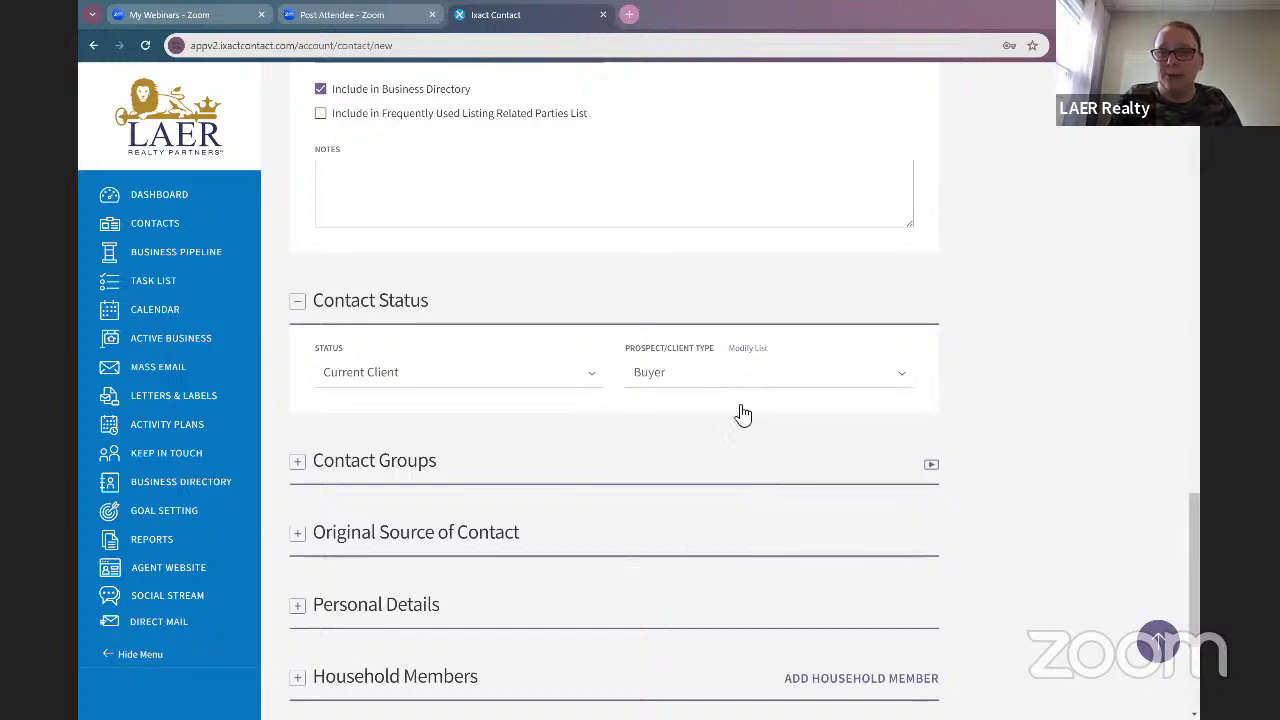
Step: Add Commercial to the prospect/client type list via Modify List
{"action": "left_click", "coordinate": [748, 350]}
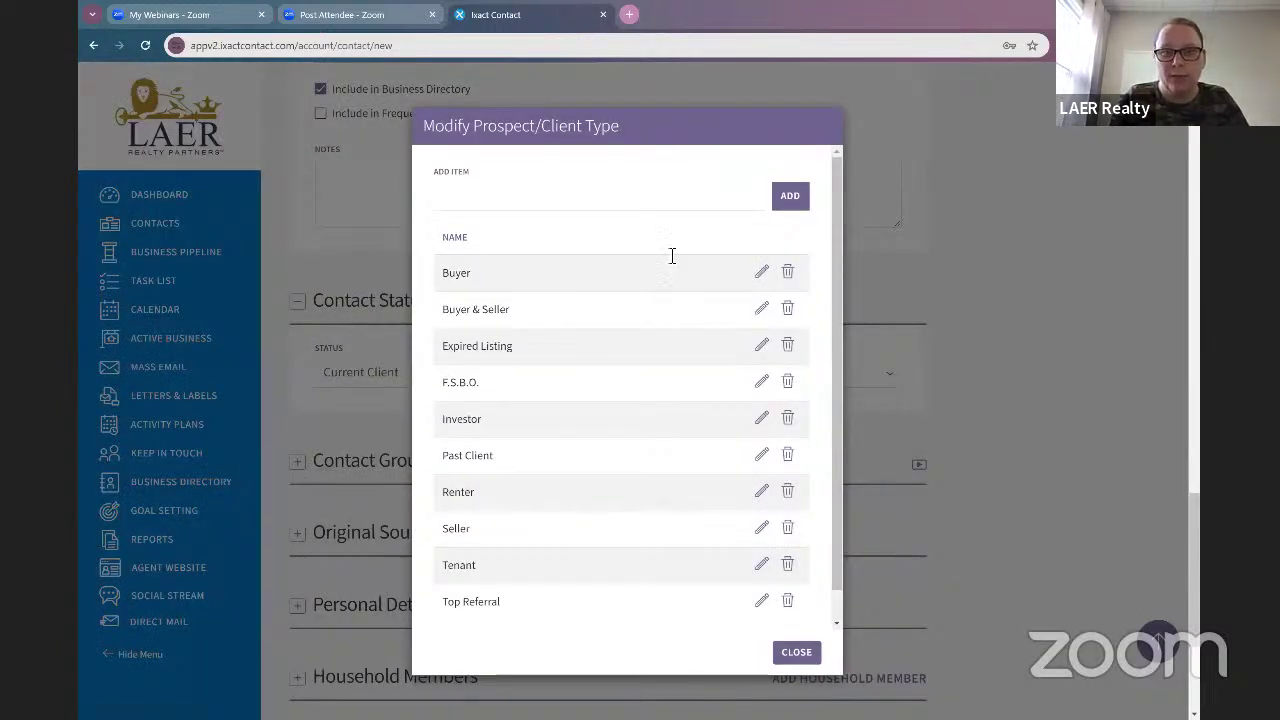
{"action": "left_click", "coordinate": [598, 205]}
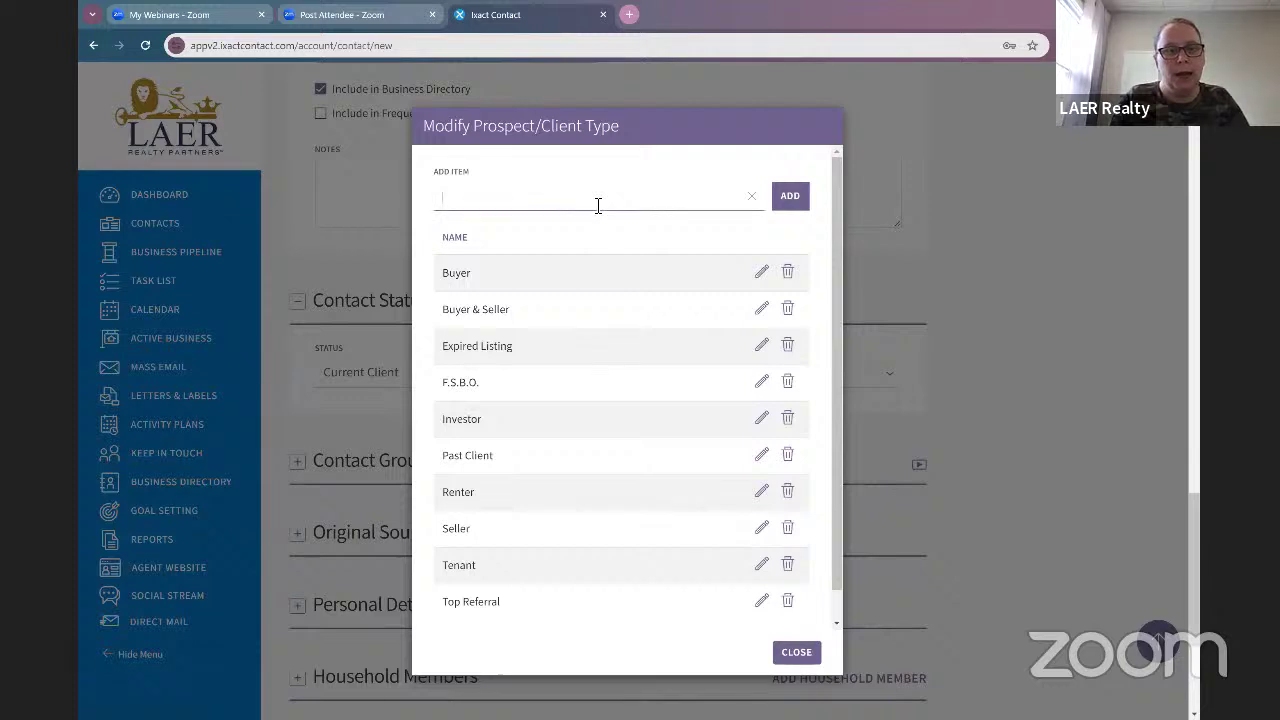
{"action": "type", "text": "Commerc"}
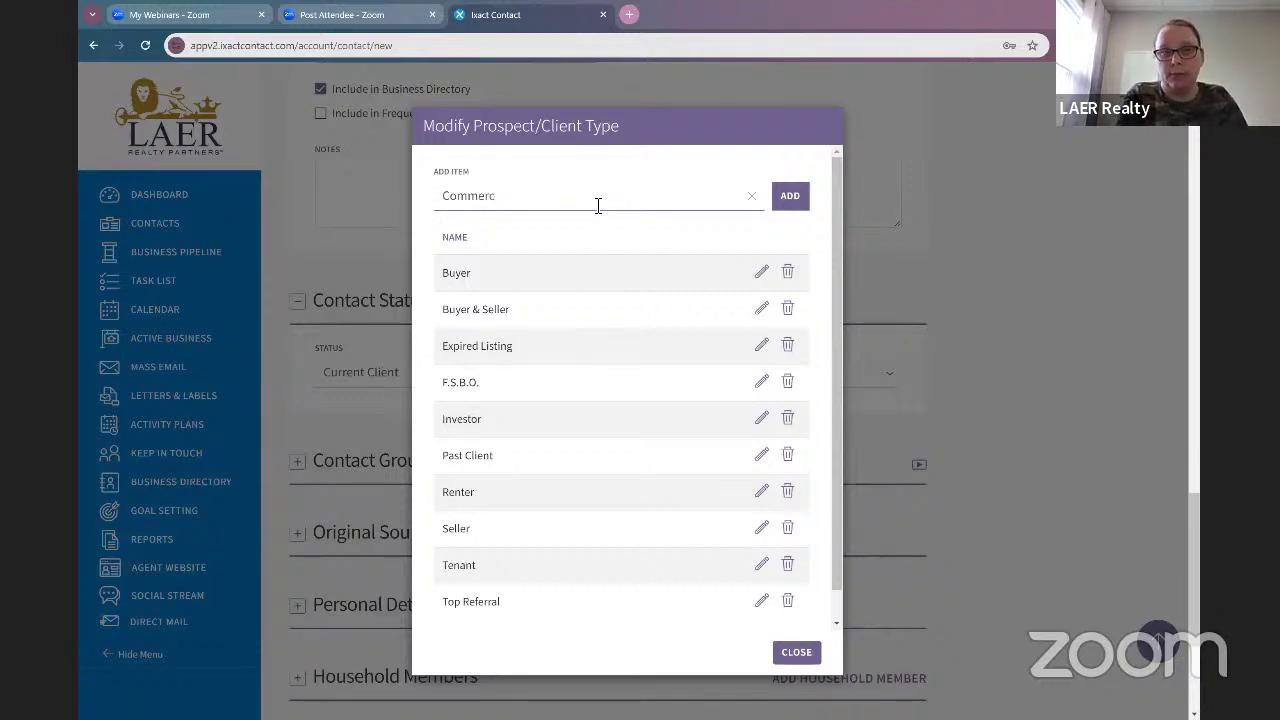
{"action": "type", "text": "ial"}
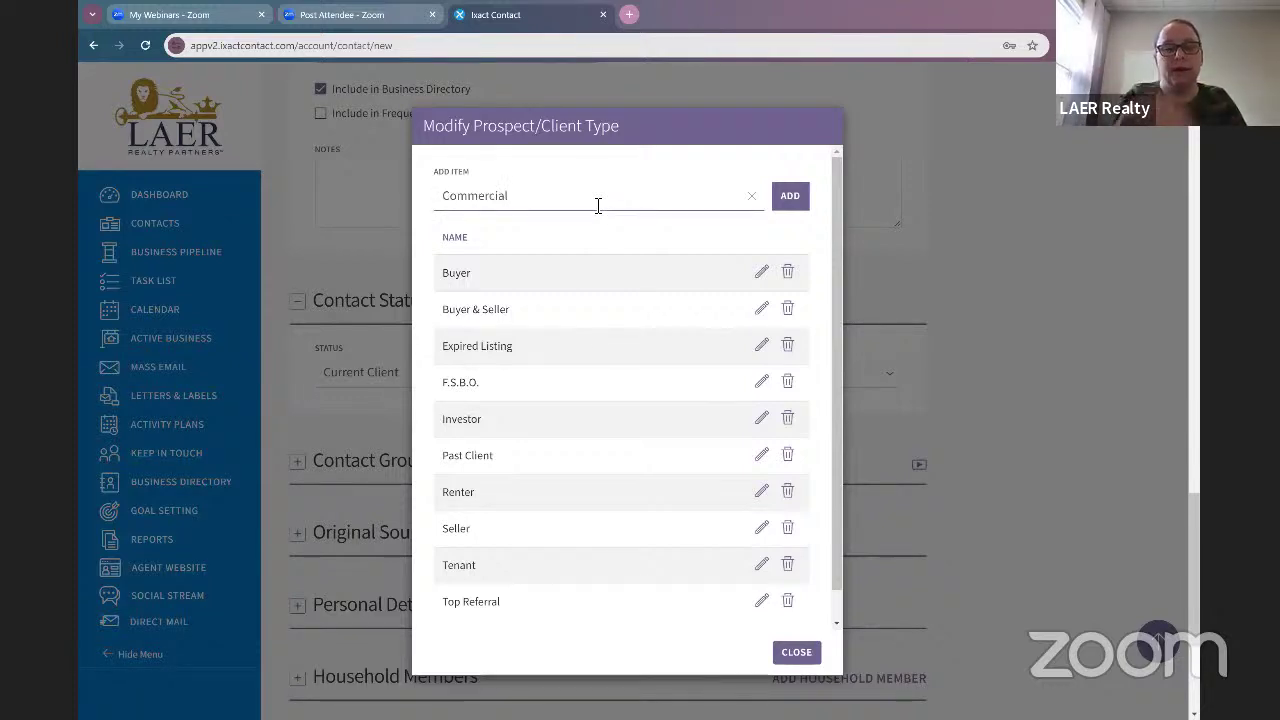
{"action": "left_click", "coordinate": [803, 206]}
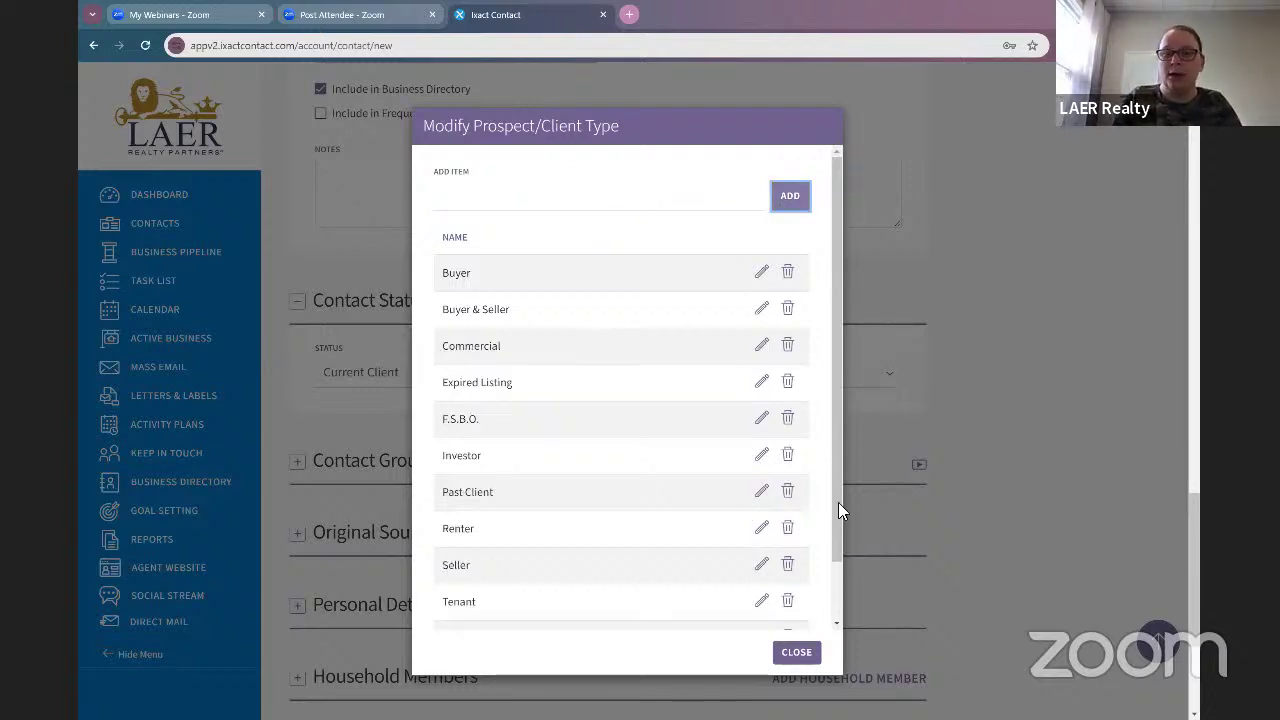
{"action": "left_click", "coordinate": [800, 660]}
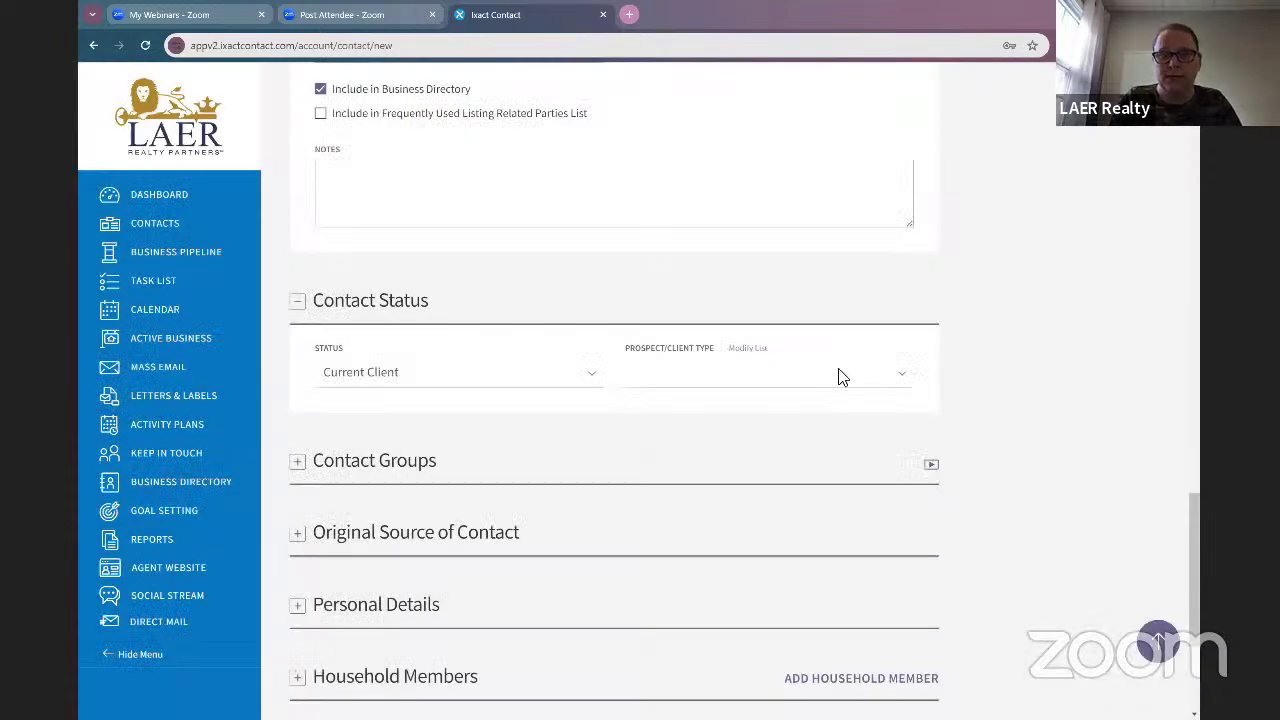
Step: Try Commercial as the type, then restore Buyer and close Modify List unchanged
{"action": "left_click", "coordinate": [830, 388]}
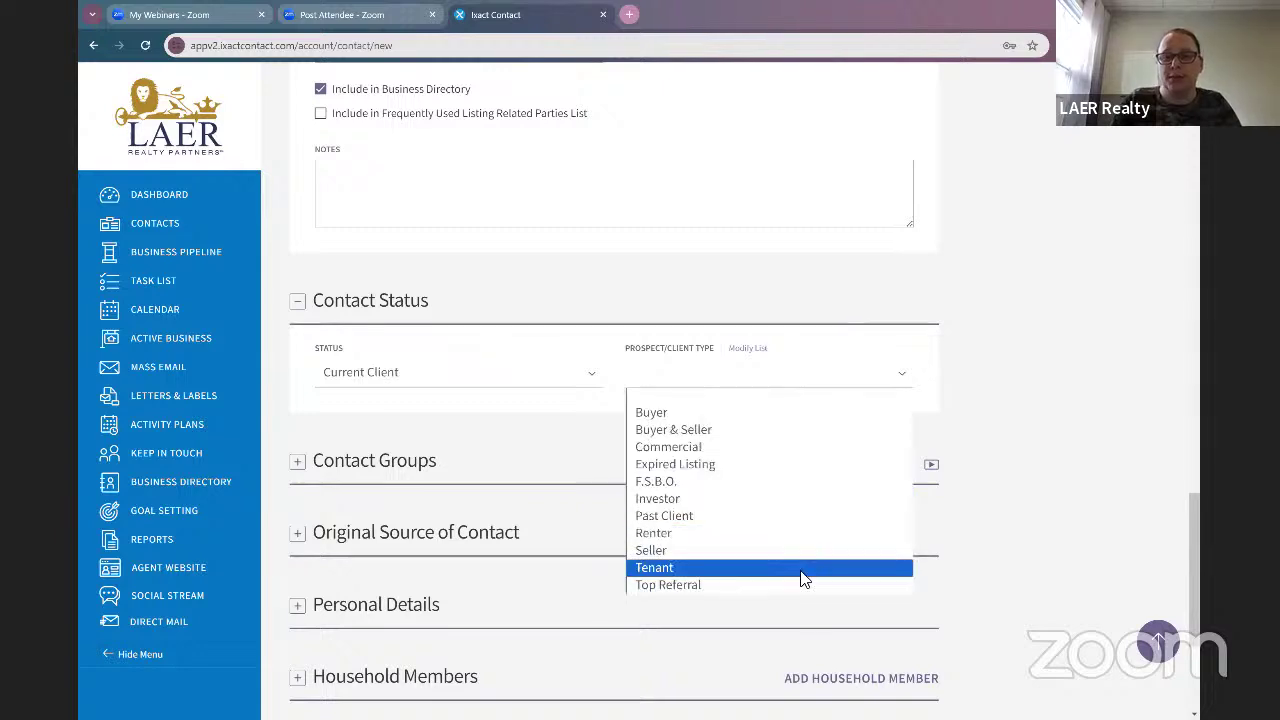
{"action": "left_click", "coordinate": [808, 449]}
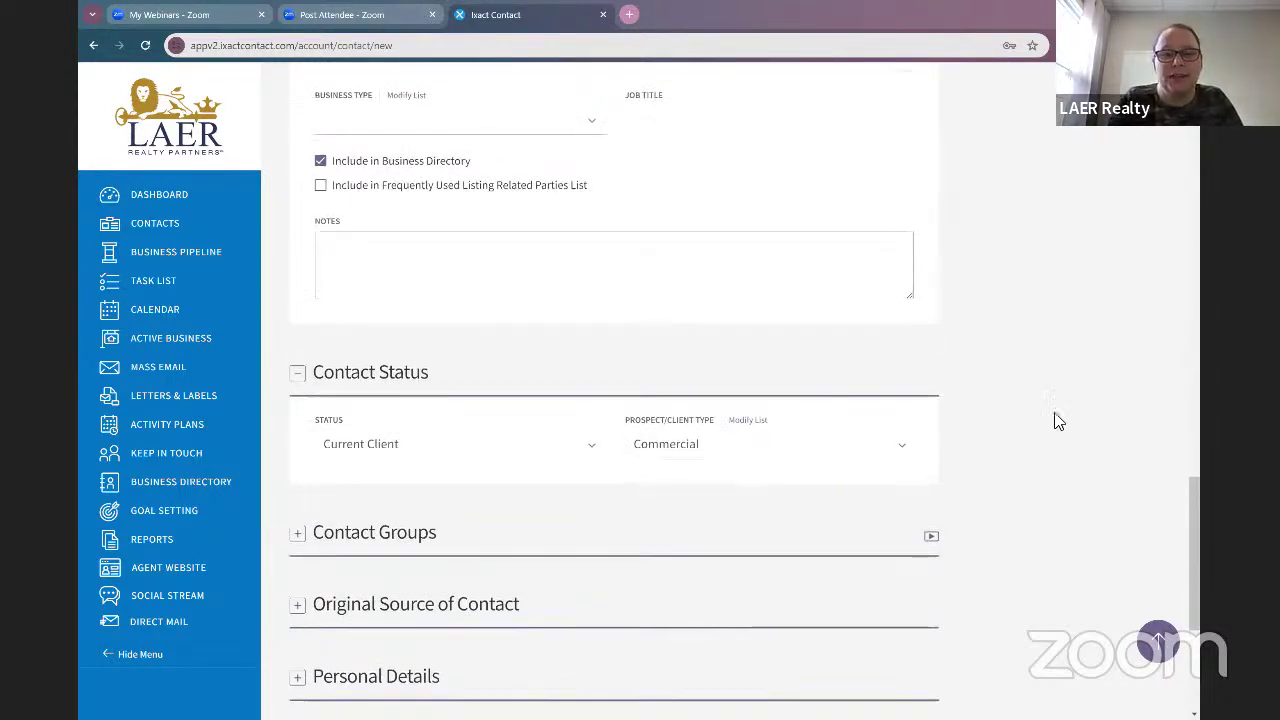
{"action": "left_click", "coordinate": [837, 457]}
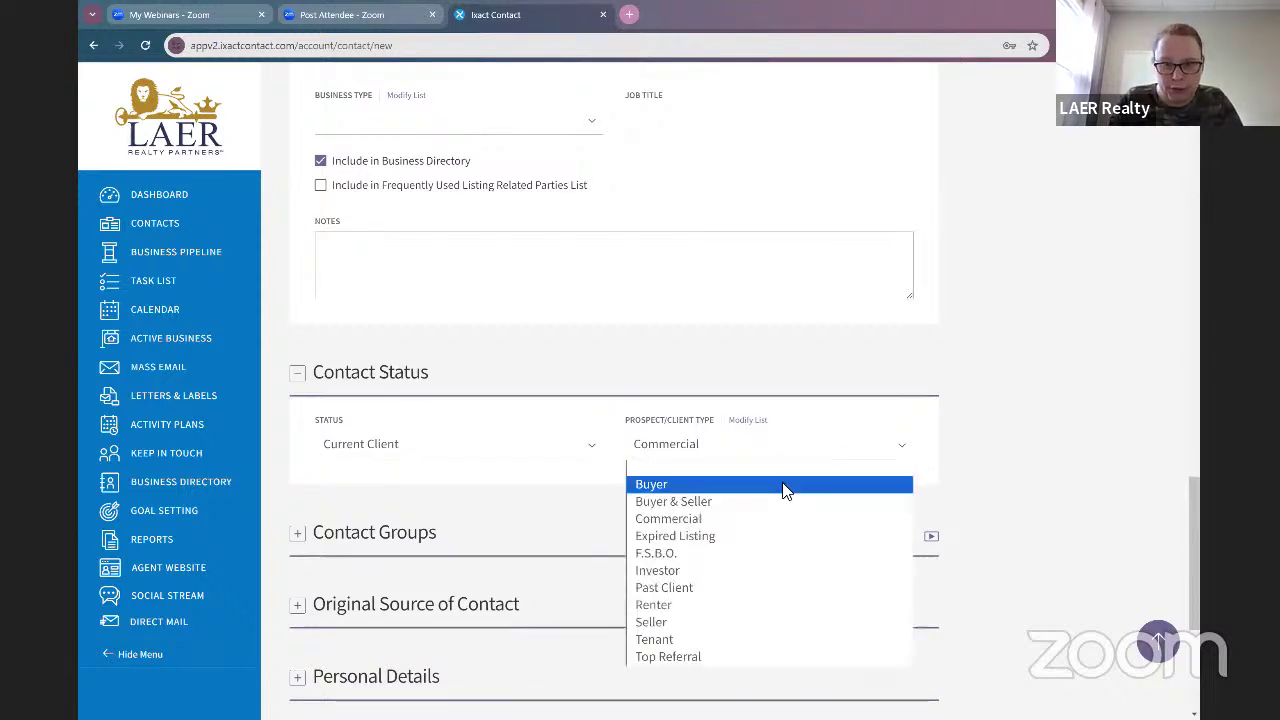
{"action": "key", "text": "Return"}
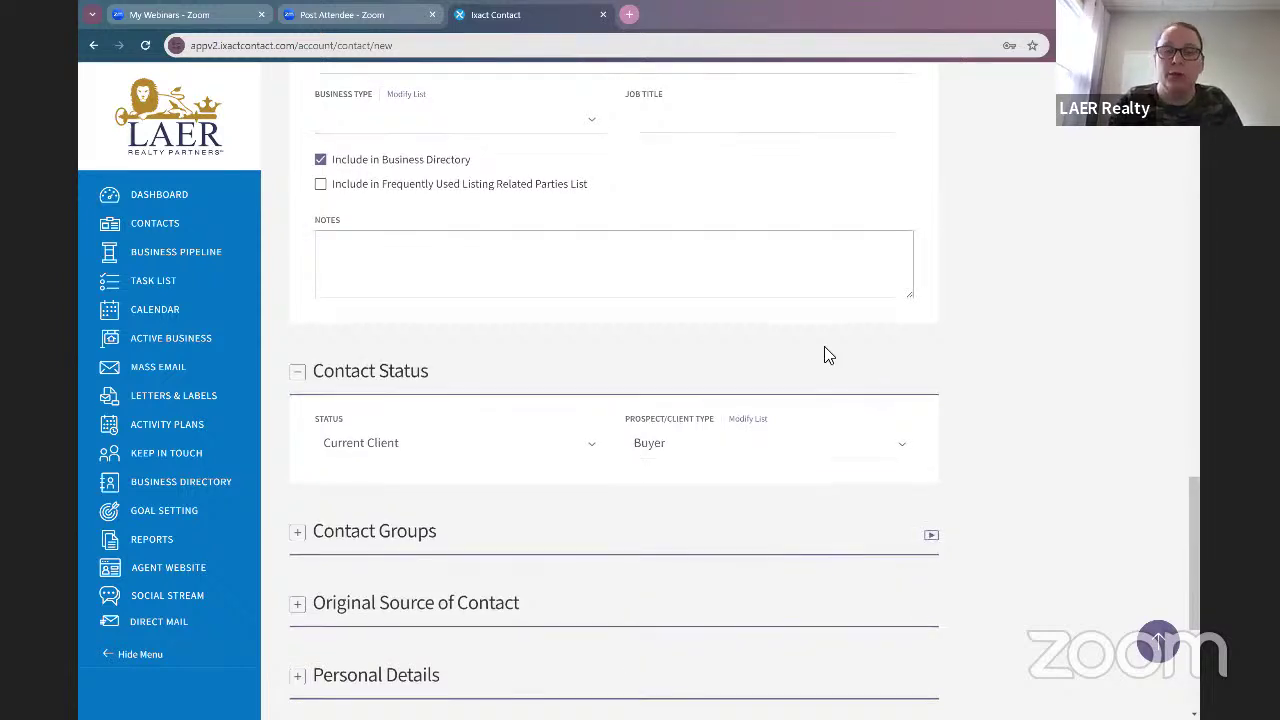
{"action": "scroll", "coordinate": [824, 350], "scroll_direction": "down", "scroll_amount": 2}
{"action": "scroll", "coordinate": [826, 368], "scroll_direction": "up", "scroll_amount": 3}
{"action": "scroll", "coordinate": [834, 397], "scroll_direction": "down", "scroll_amount": 1}
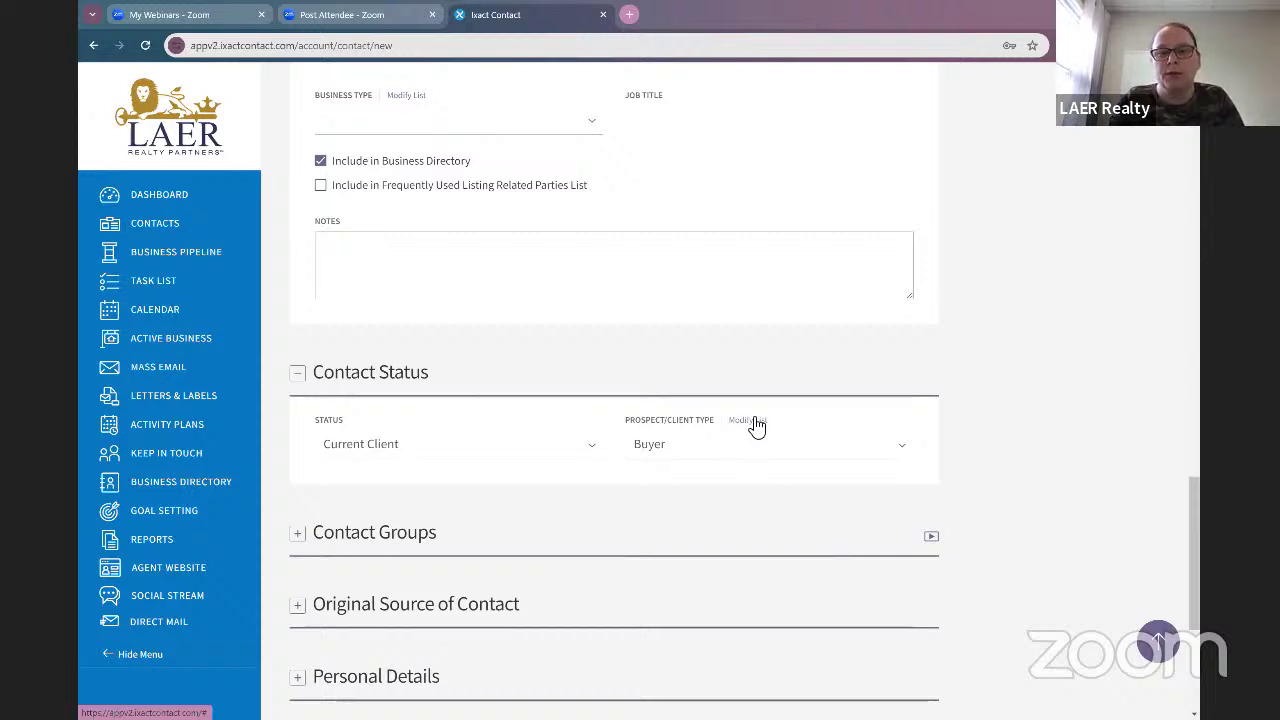
{"action": "left_click", "coordinate": [748, 421]}
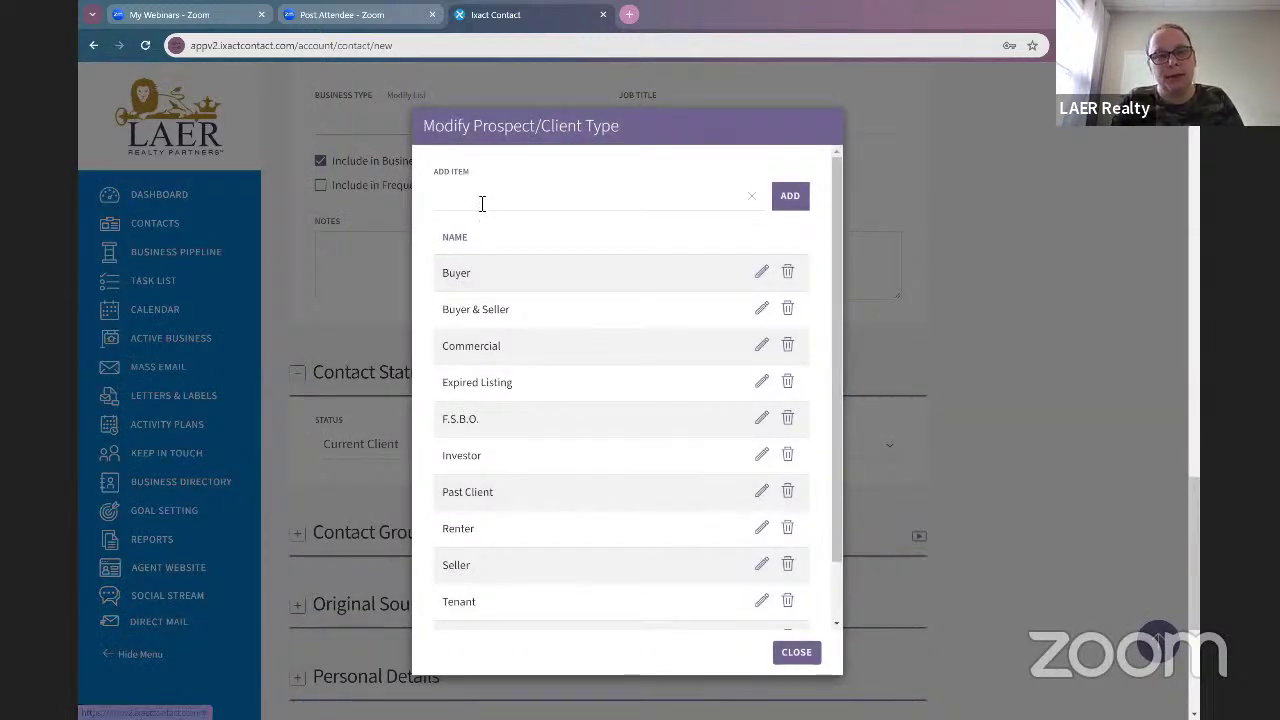
{"action": "left_click", "coordinate": [612, 218]}
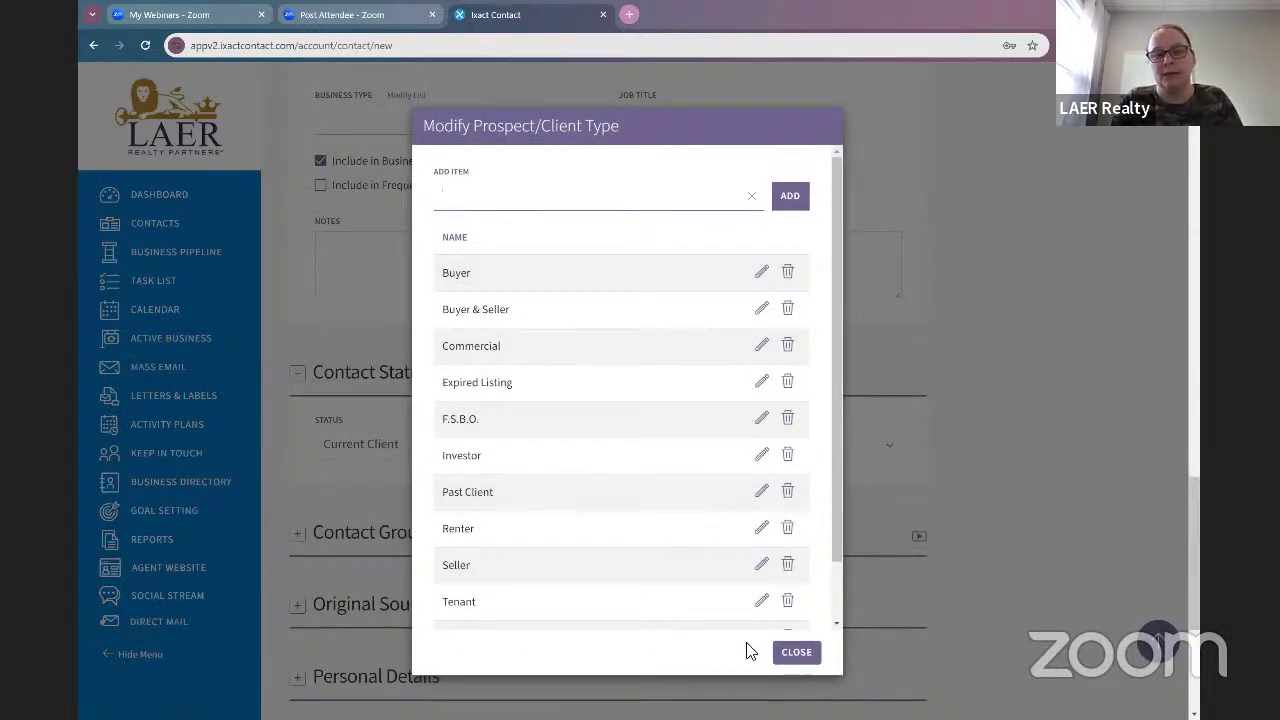
{"action": "left_click", "coordinate": [797, 652]}
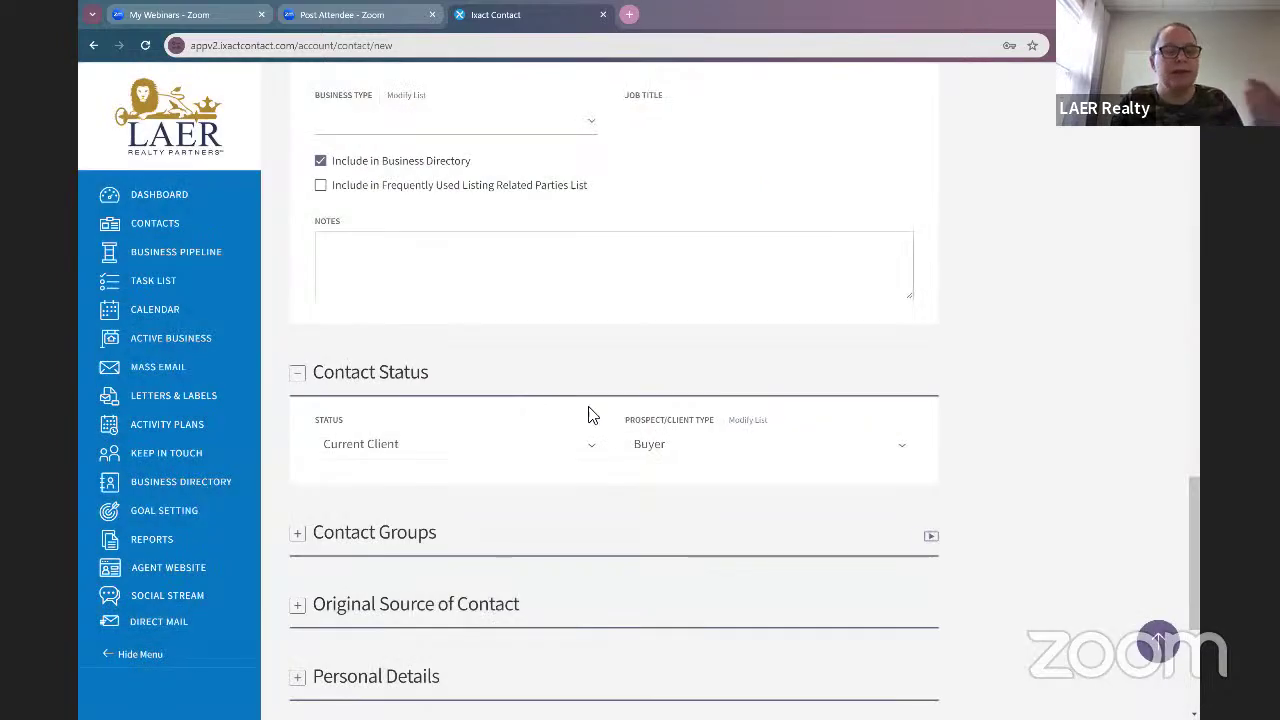
Step: Tick A List under Contact Groups to add the new contact to that group
{"action": "scroll", "coordinate": [593, 424], "scroll_direction": "down", "scroll_amount": 3}
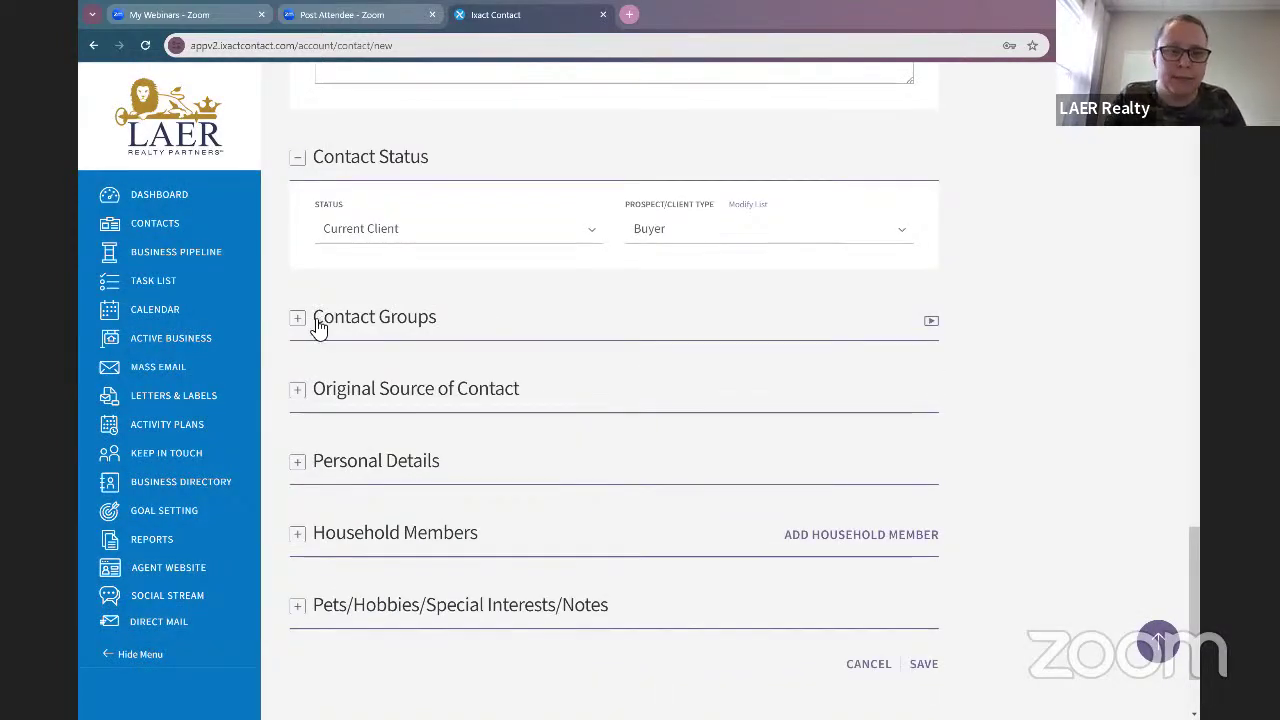
{"action": "left_click", "coordinate": [298, 318]}
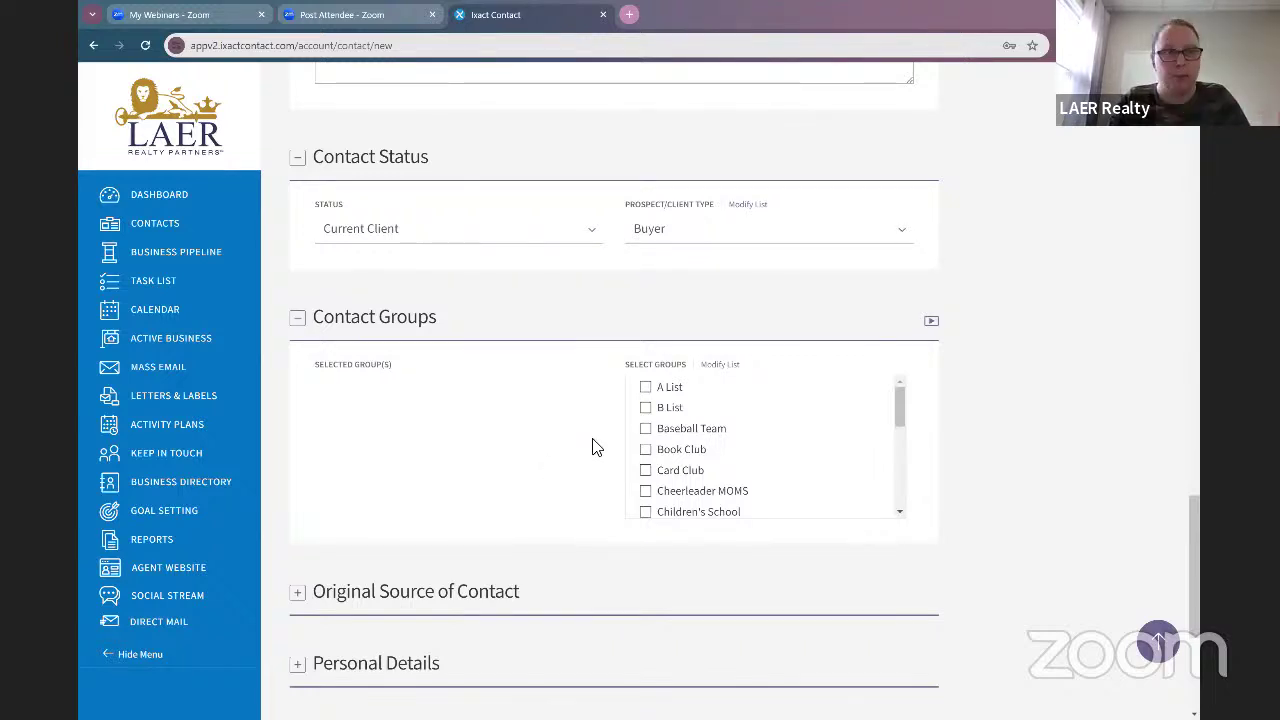
{"action": "left_click", "coordinate": [664, 390]}
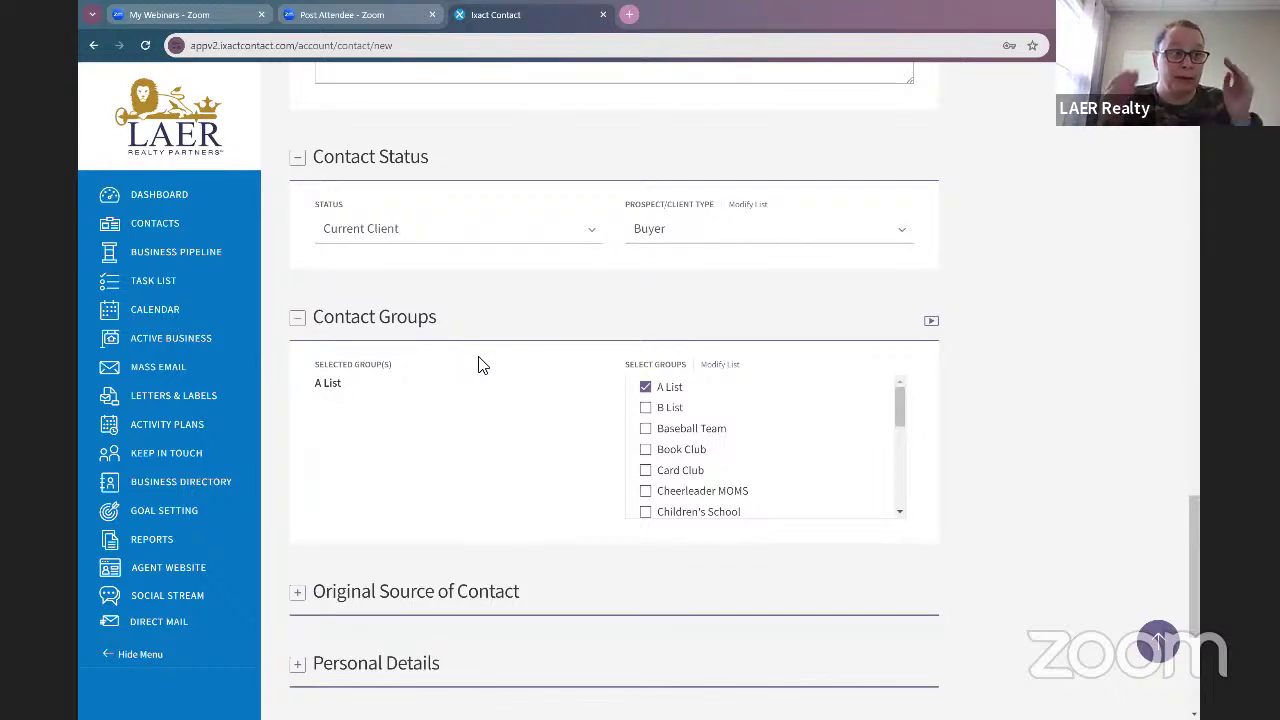
{"action": "scroll", "coordinate": [466, 386], "scroll_direction": "down", "scroll_amount": 2}
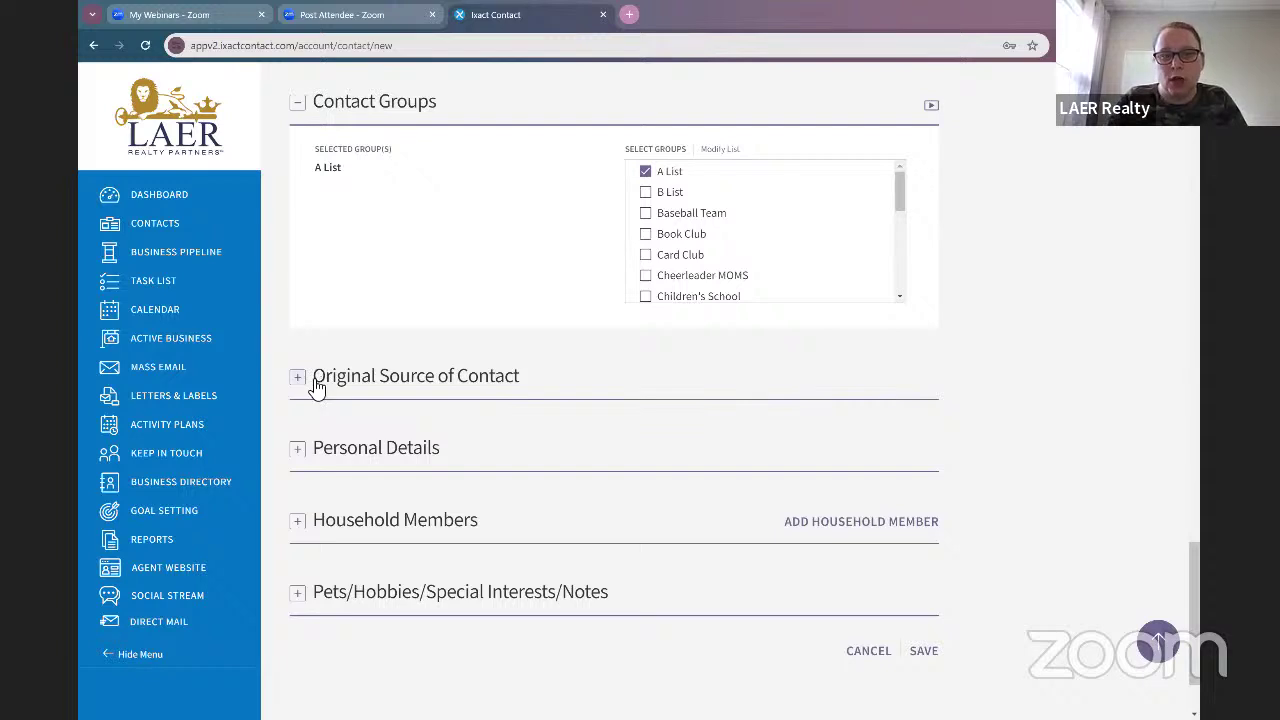
Step: Set the contact's original source to Friend and add a note naming who referred them
{"action": "left_click", "coordinate": [314, 378]}
{"action": "left_click", "coordinate": [457, 452]}
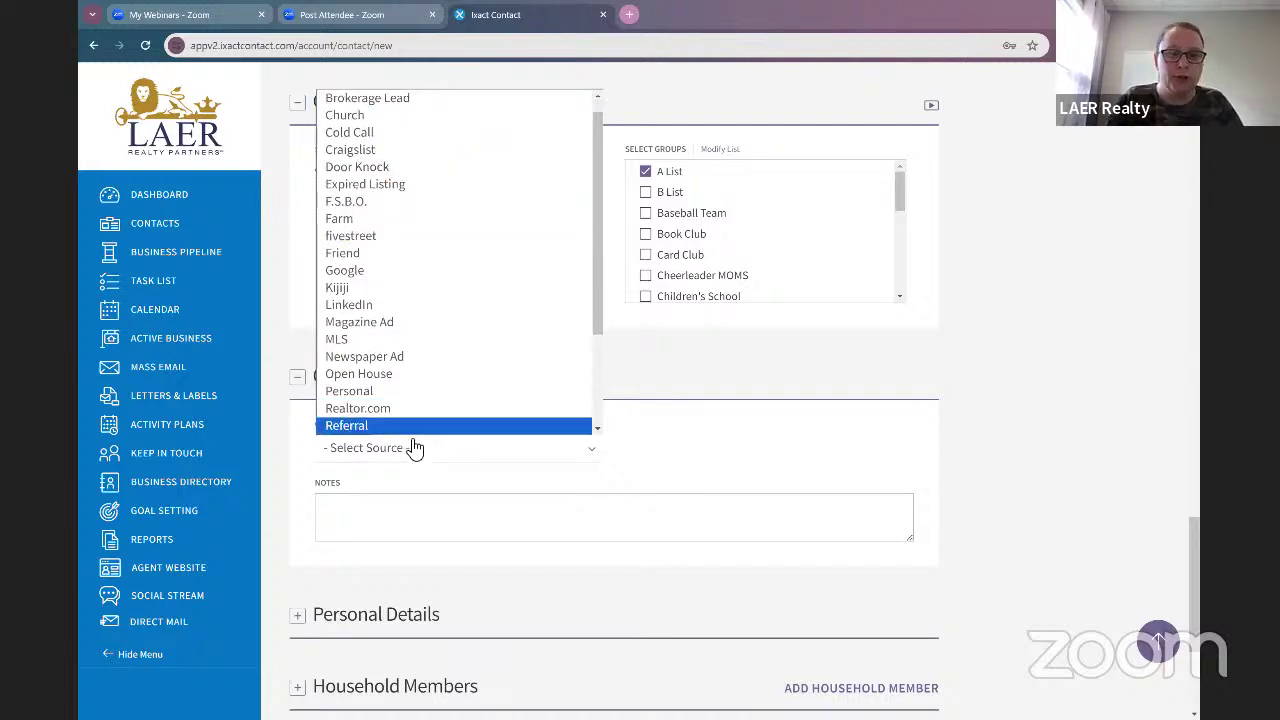
{"action": "scroll", "coordinate": [417, 355], "scroll_direction": "down", "scroll_amount": 2}
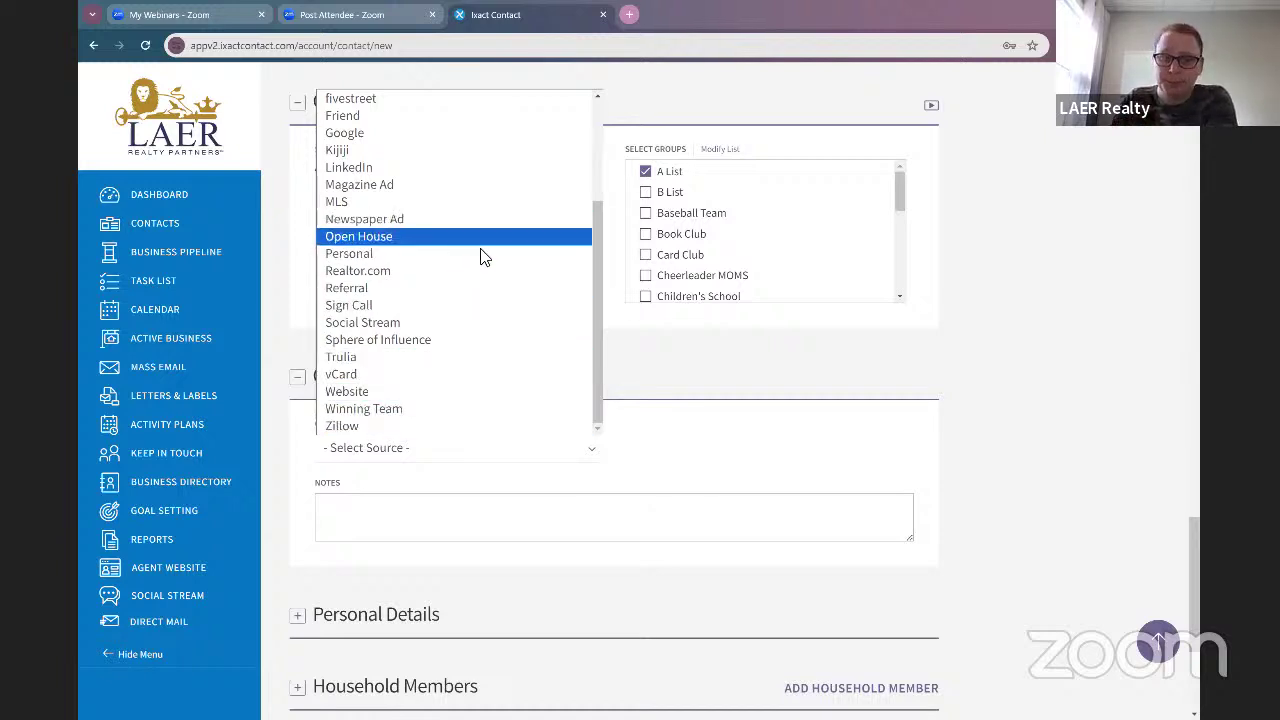
{"action": "left_click", "coordinate": [440, 254]}
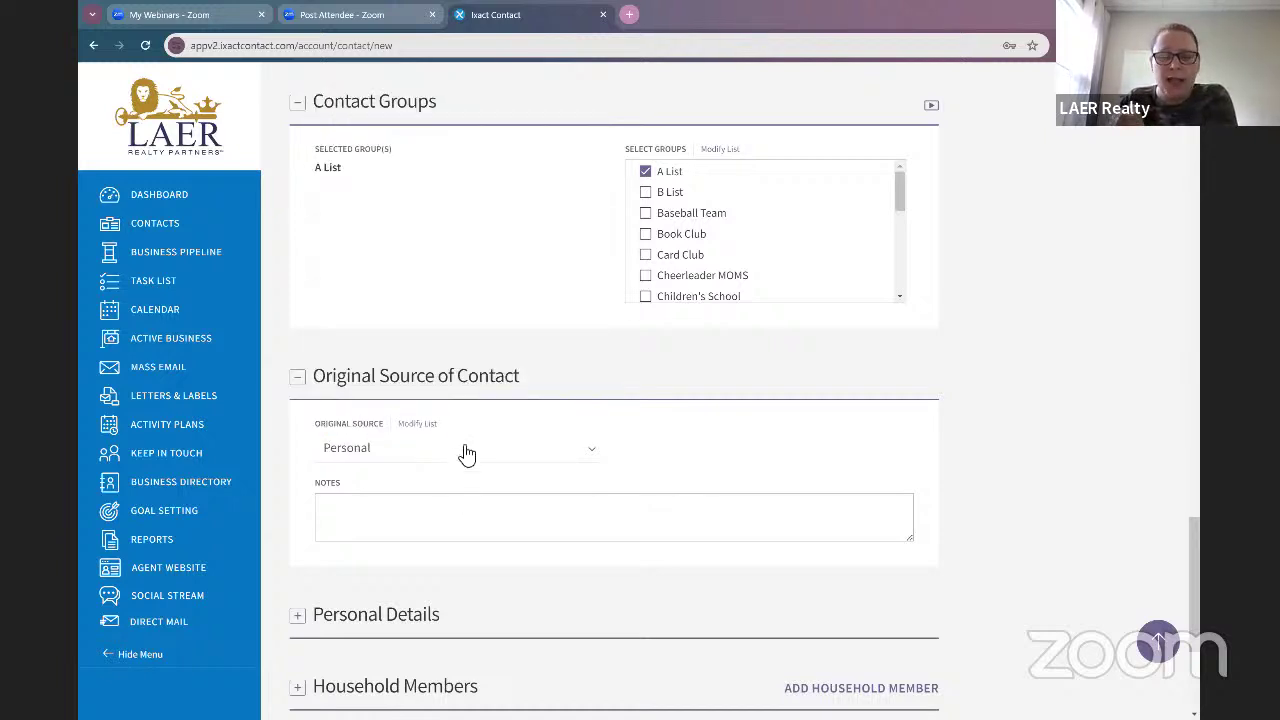
{"action": "left_click", "coordinate": [466, 450]}
{"action": "left_click", "coordinate": [441, 456]}
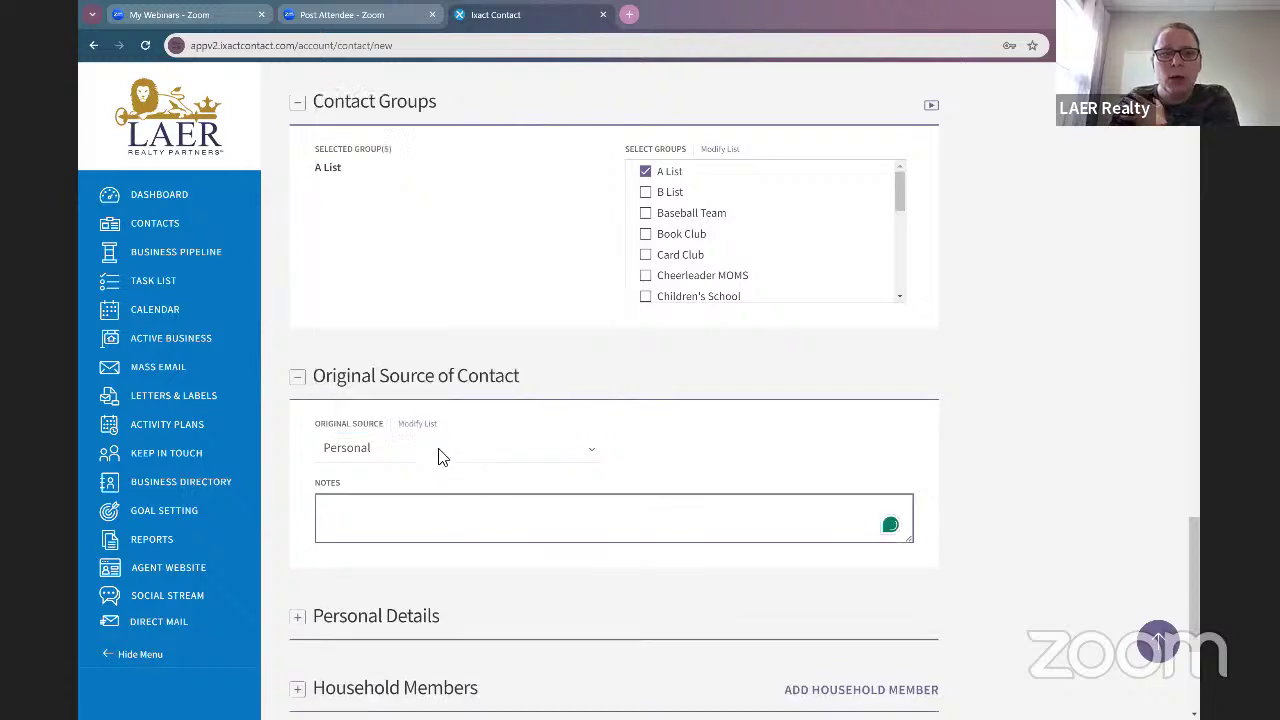
{"action": "left_click", "coordinate": [425, 447]}
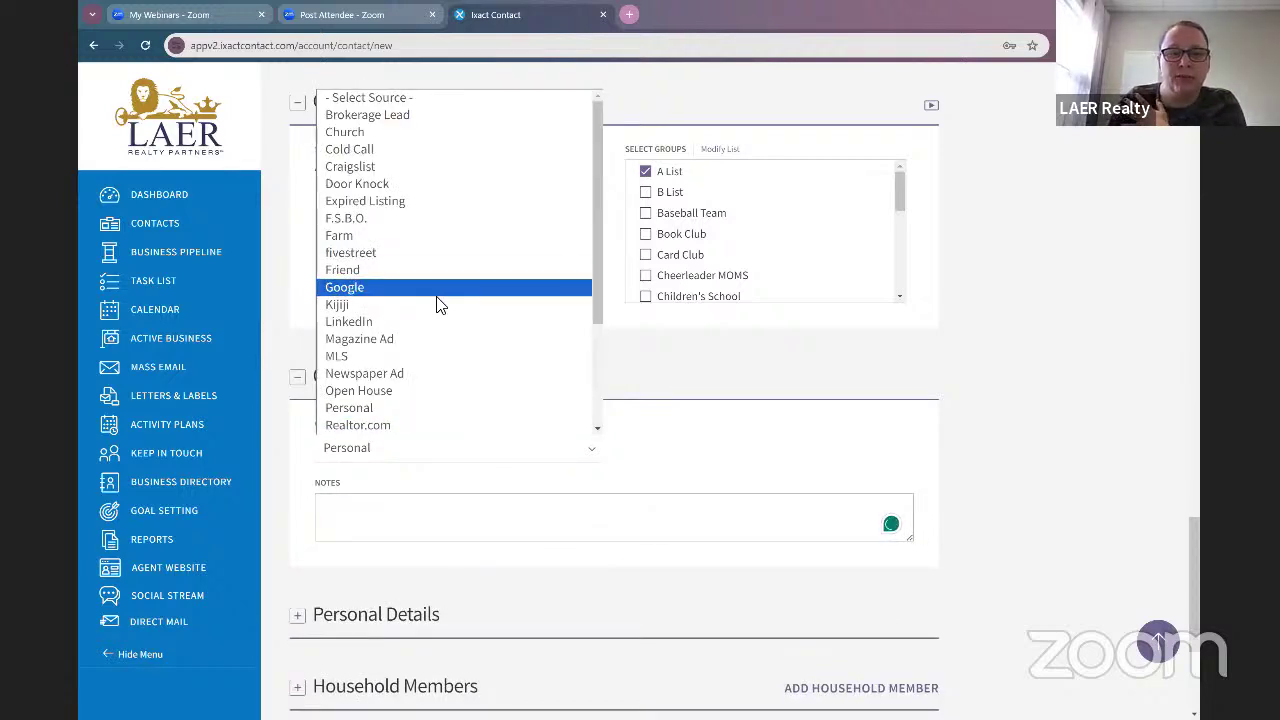
{"action": "left_click", "coordinate": [428, 277]}
{"action": "left_click", "coordinate": [452, 520]}
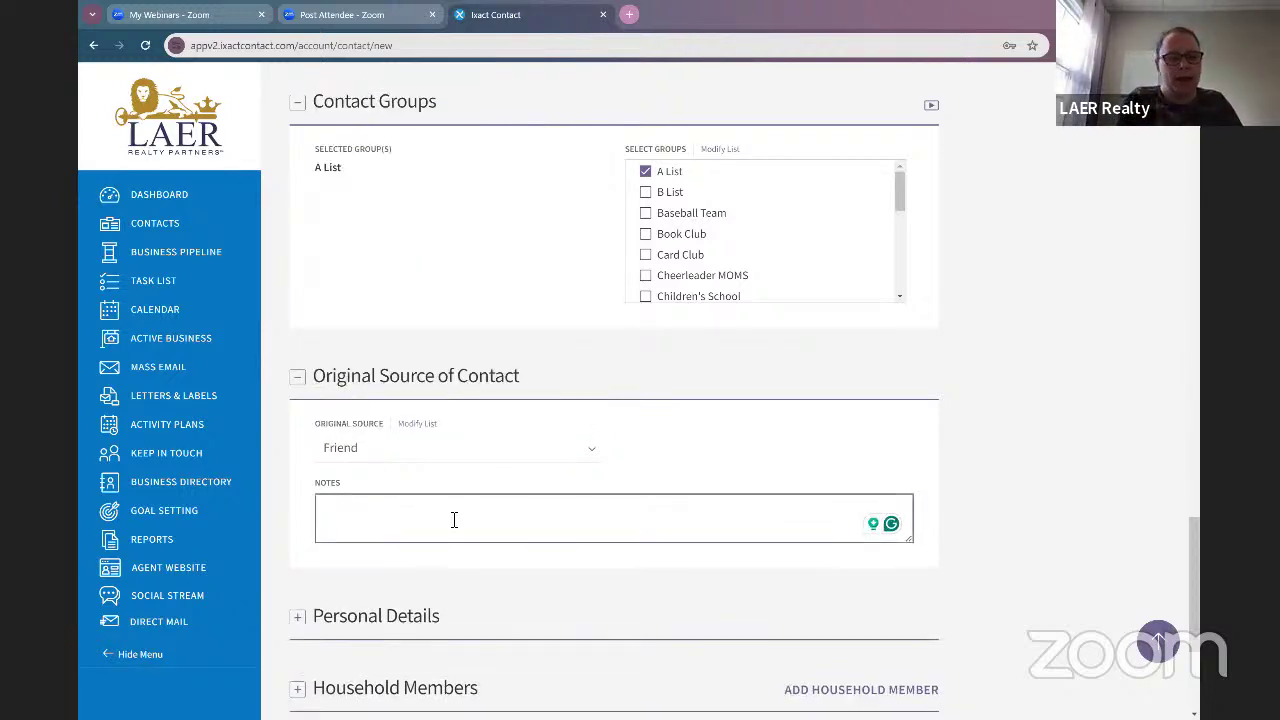
{"action": "type", "text": "Referred by"}
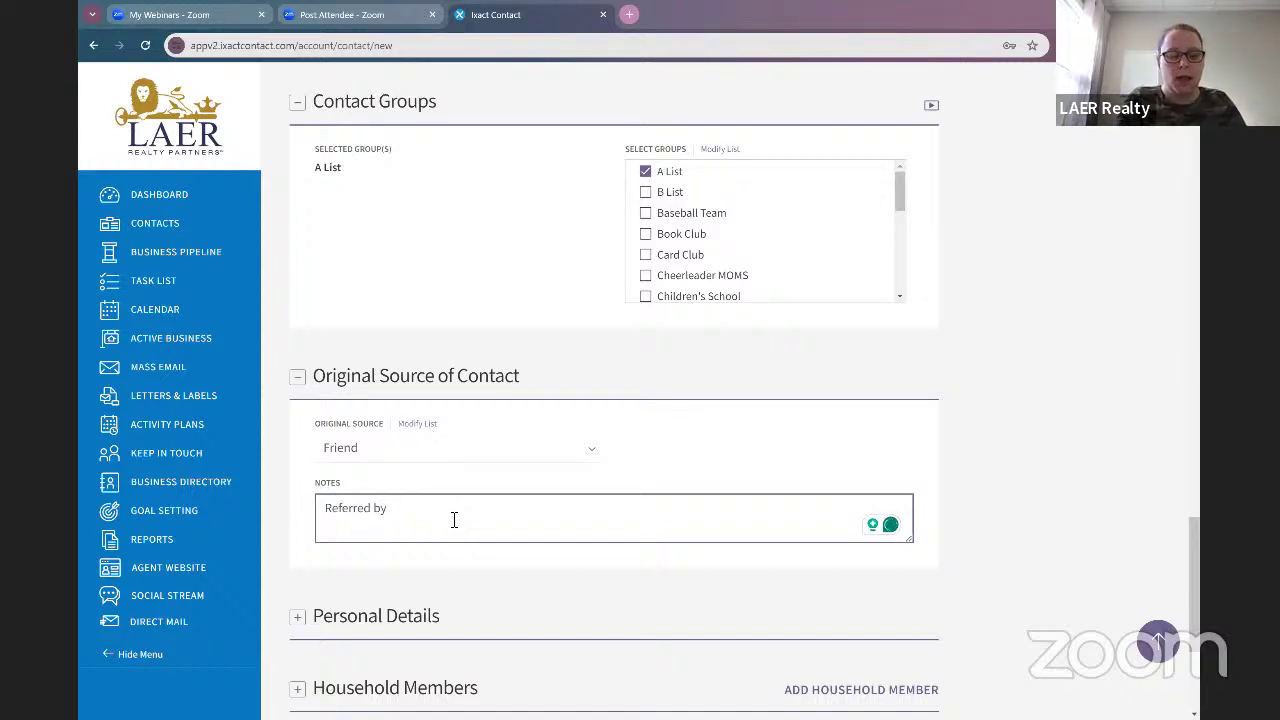
{"action": "type", "text": " Lisa"}
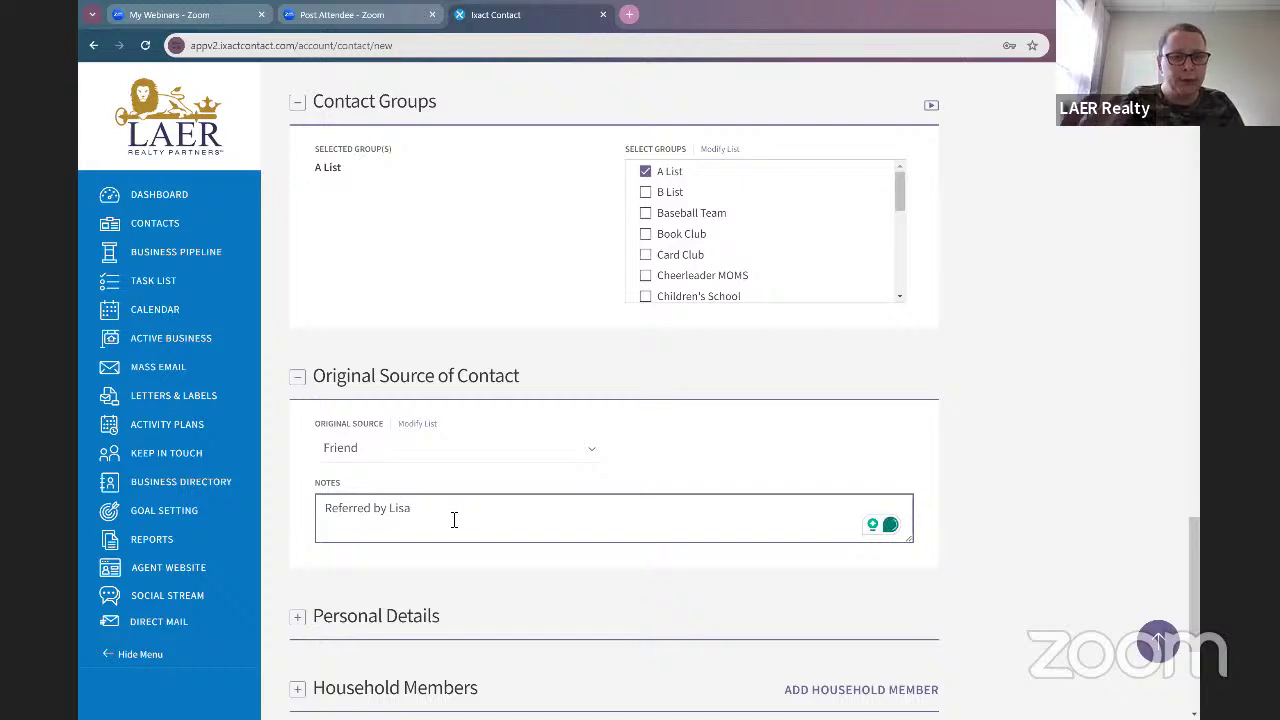
{"action": "scroll", "coordinate": [470, 540], "scroll_direction": "down", "scroll_amount": 2}
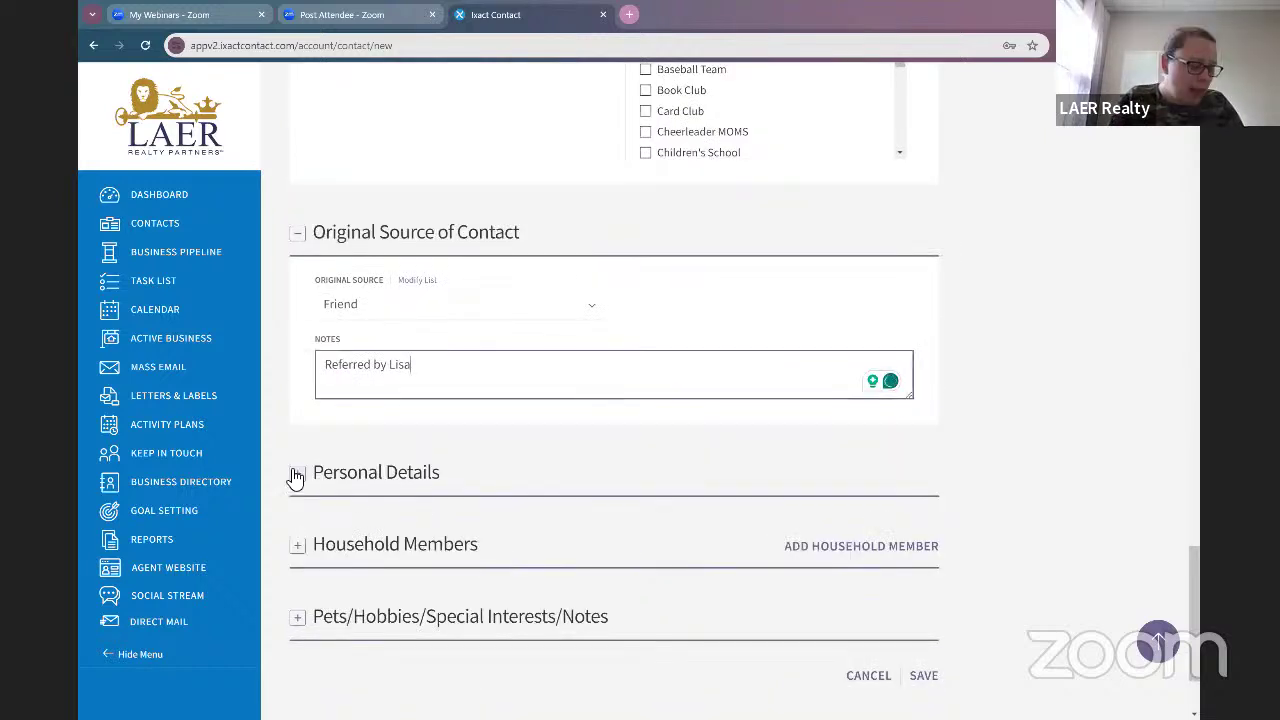
Step: Set the main contact's birth date to December 2 in Personal Details
{"action": "left_click", "coordinate": [298, 476]}
{"action": "scroll", "coordinate": [545, 520], "scroll_direction": "down", "scroll_amount": 2}
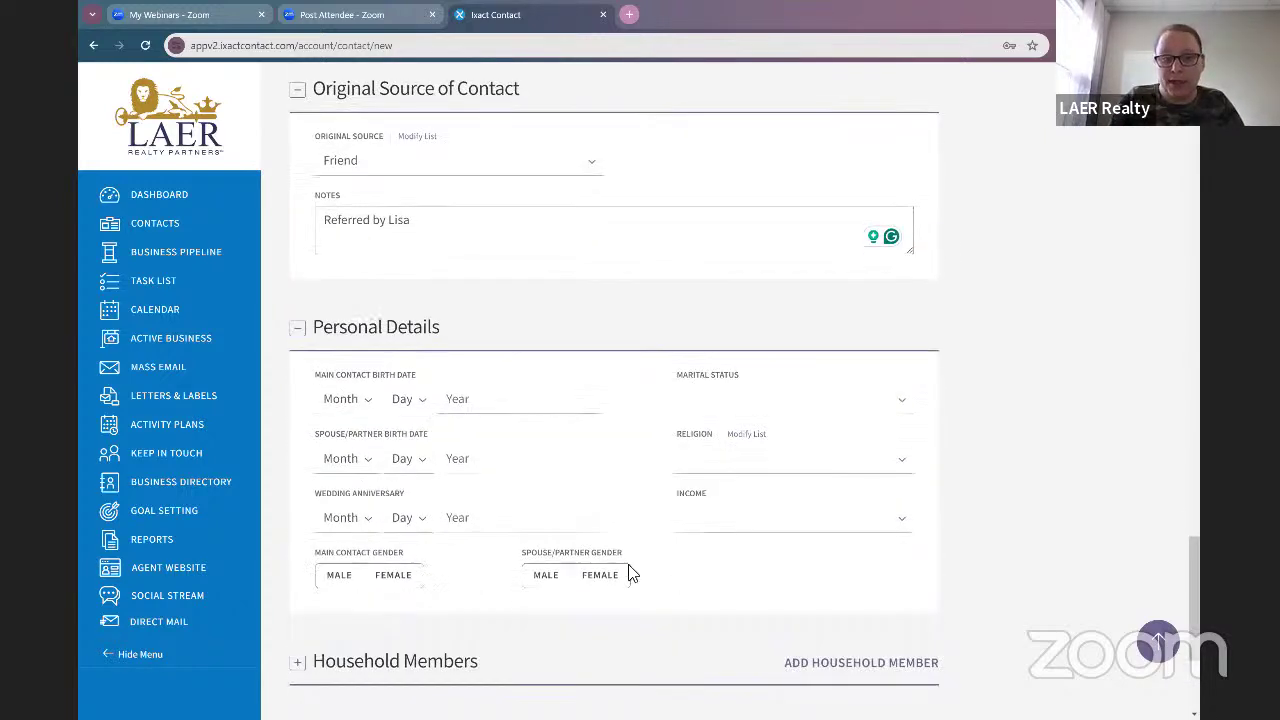
{"action": "left_click", "coordinate": [345, 399]}
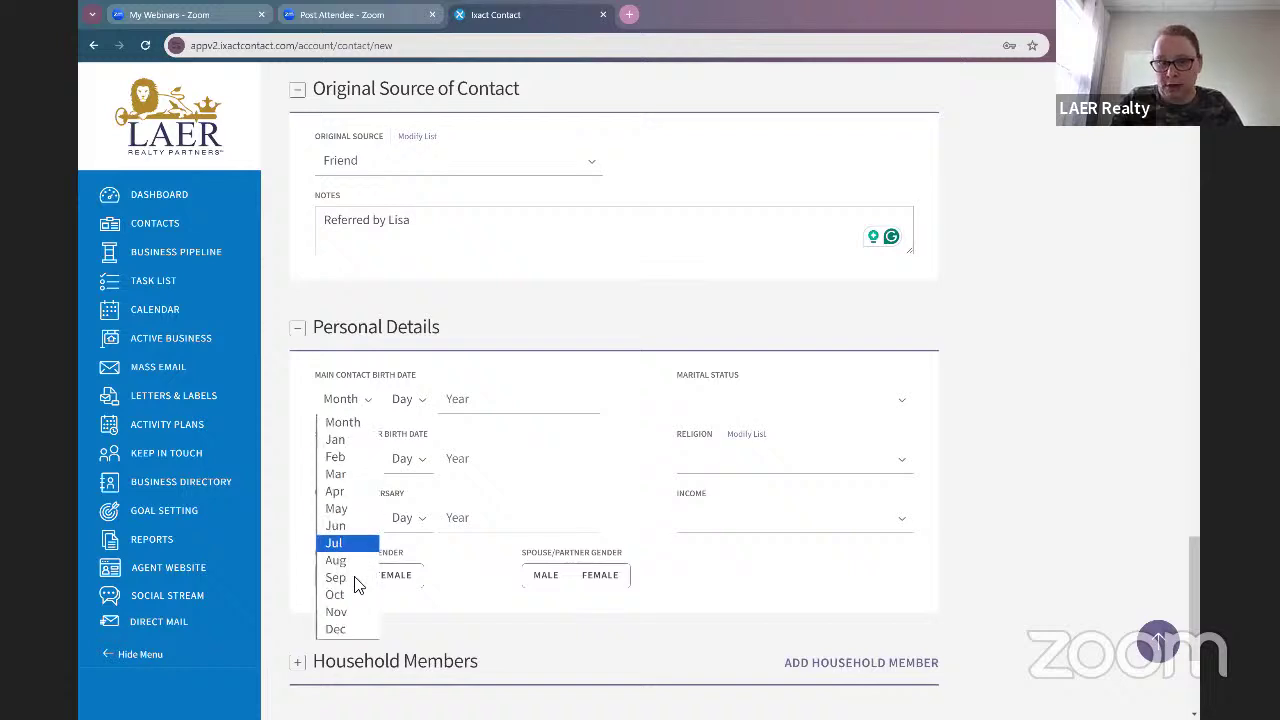
{"action": "left_click", "coordinate": [361, 637]}
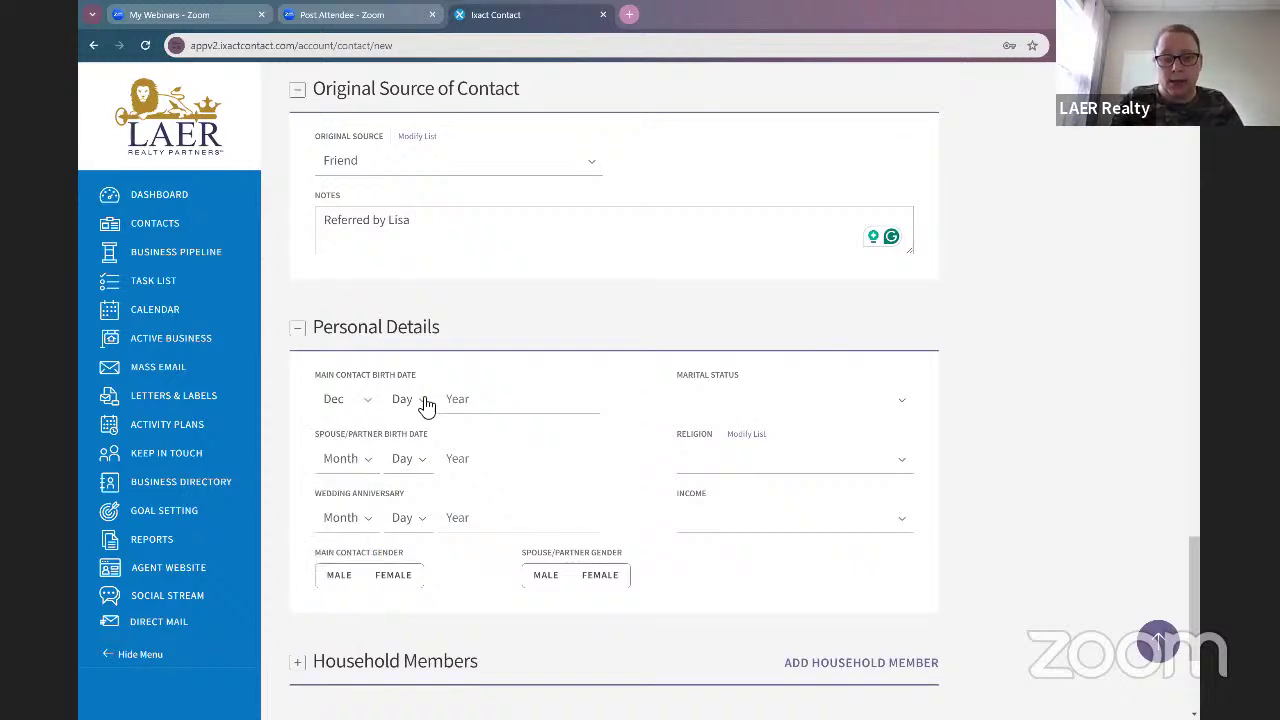
{"action": "left_click", "coordinate": [426, 399]}
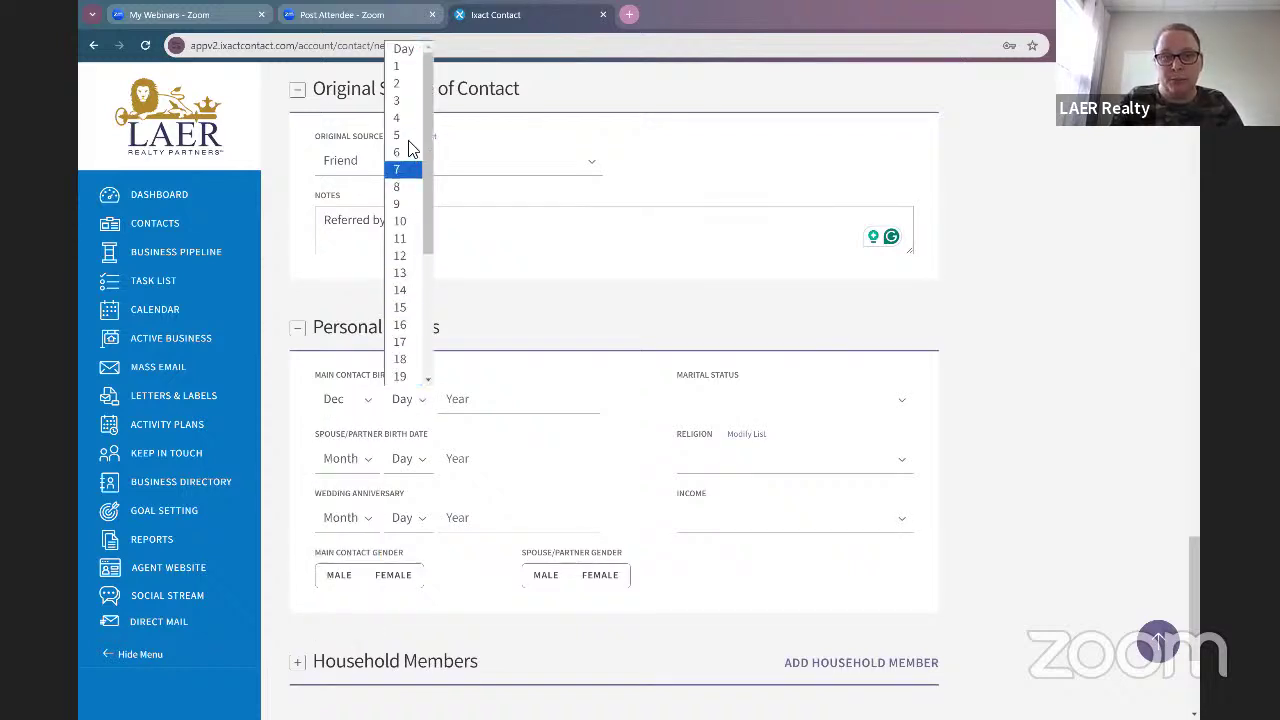
{"action": "left_click", "coordinate": [410, 88]}
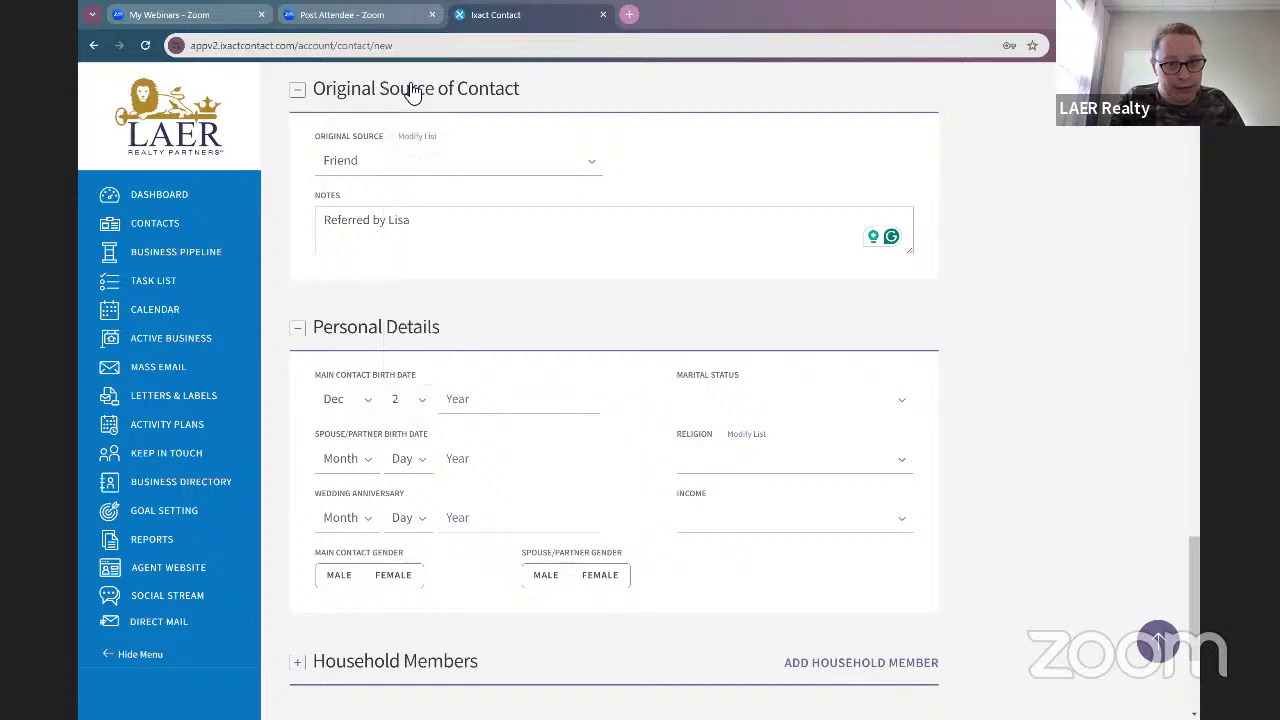
{"action": "left_click", "coordinate": [756, 396]}
{"action": "left_click", "coordinate": [516, 303]}
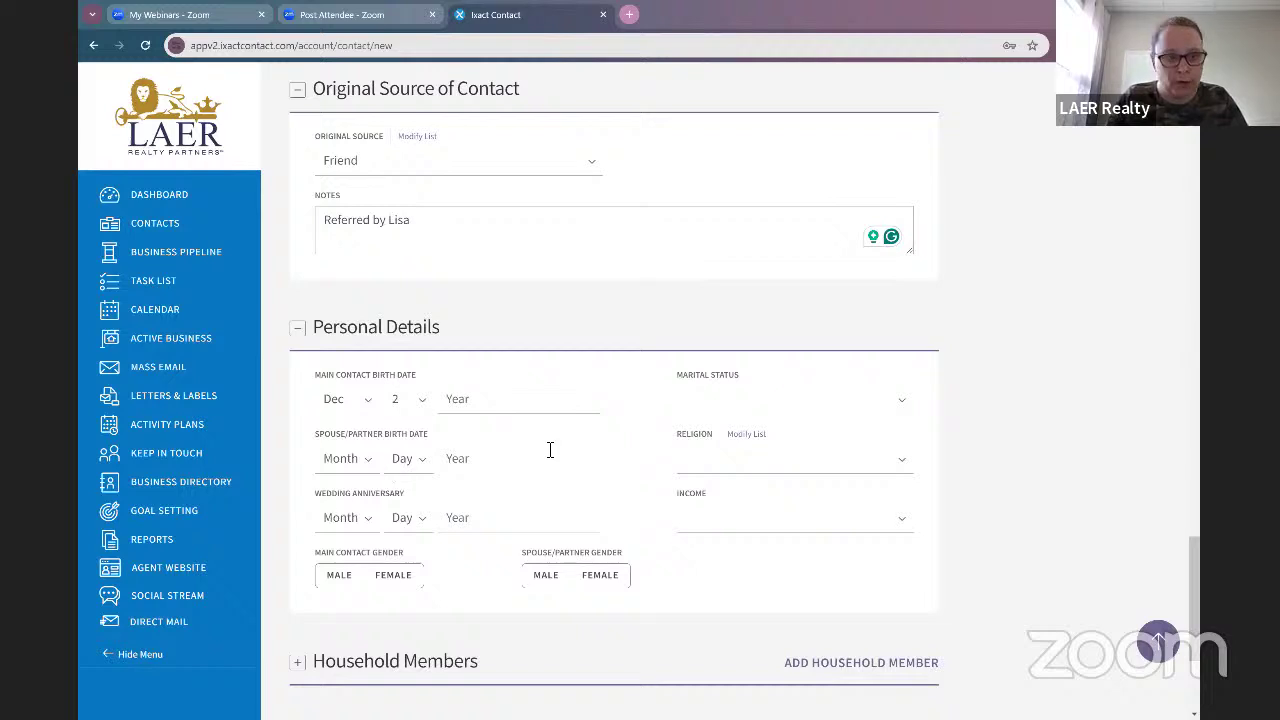
Step: Expand the Household Members section, which lists no members
{"action": "scroll", "coordinate": [398, 540], "scroll_direction": "down", "scroll_amount": 3}
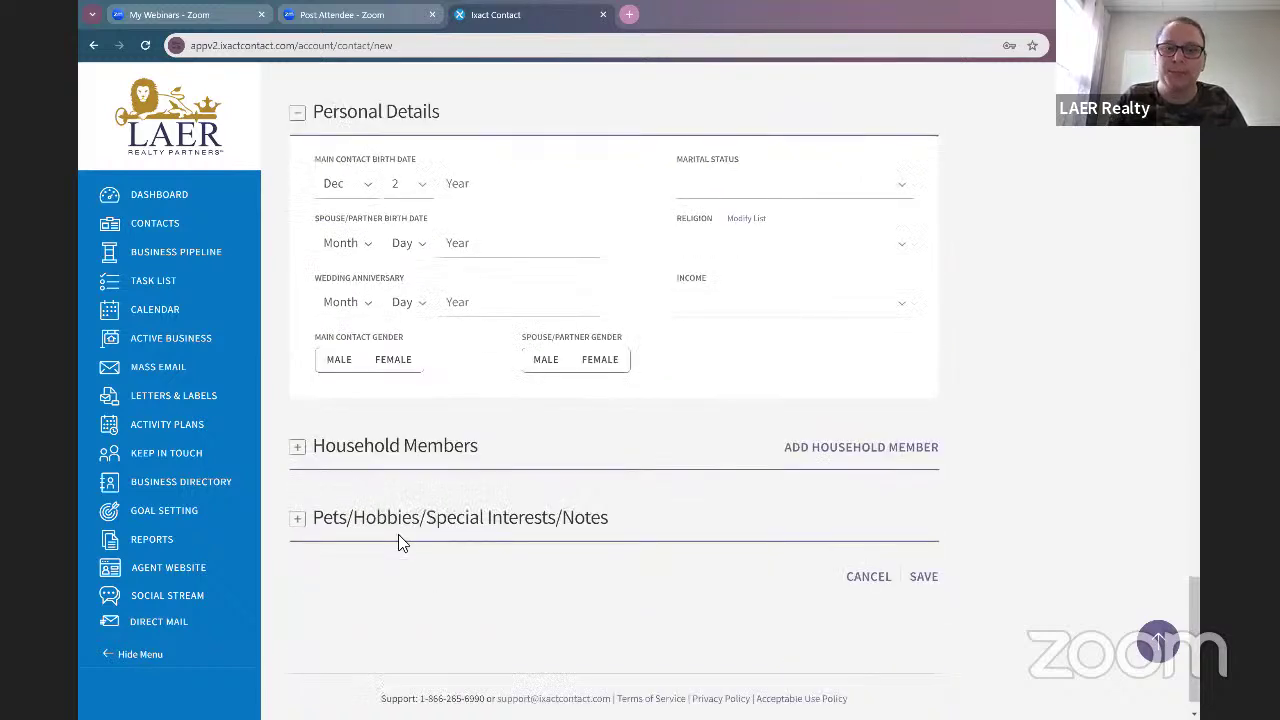
{"action": "left_click", "coordinate": [300, 447]}
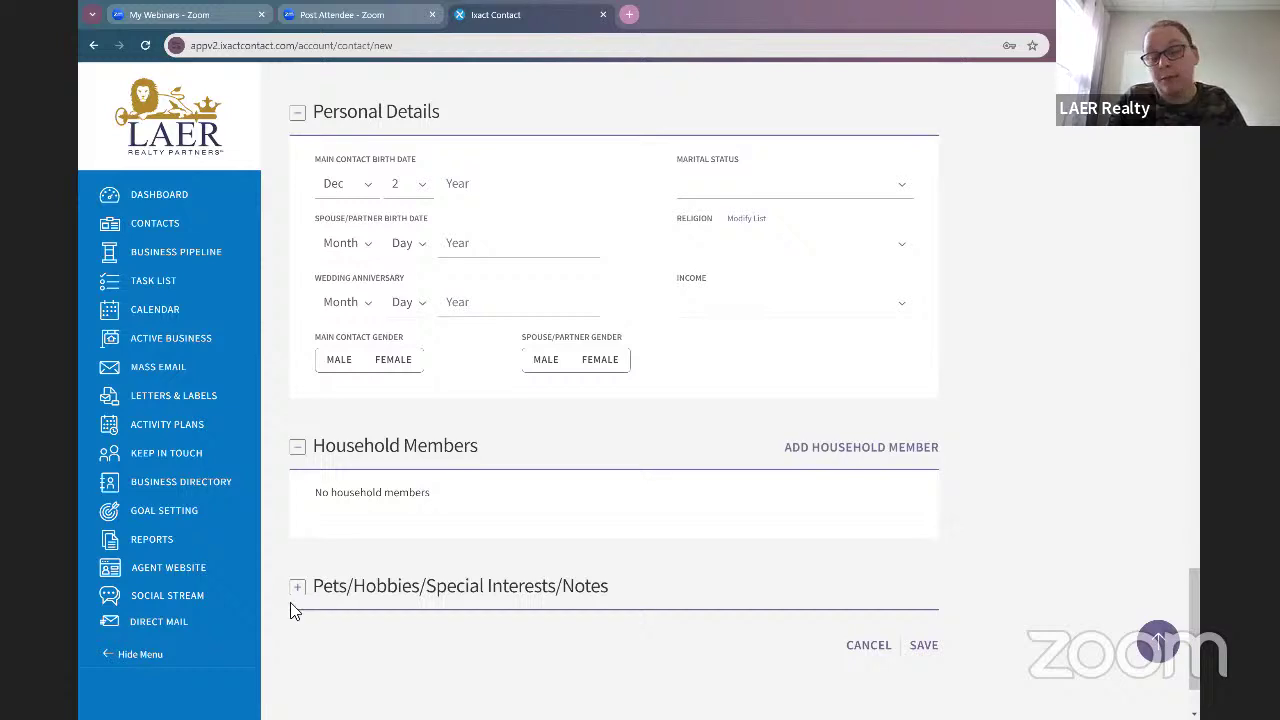
{"action": "scroll", "coordinate": [470, 560], "scroll_direction": "down", "scroll_amount": 2}
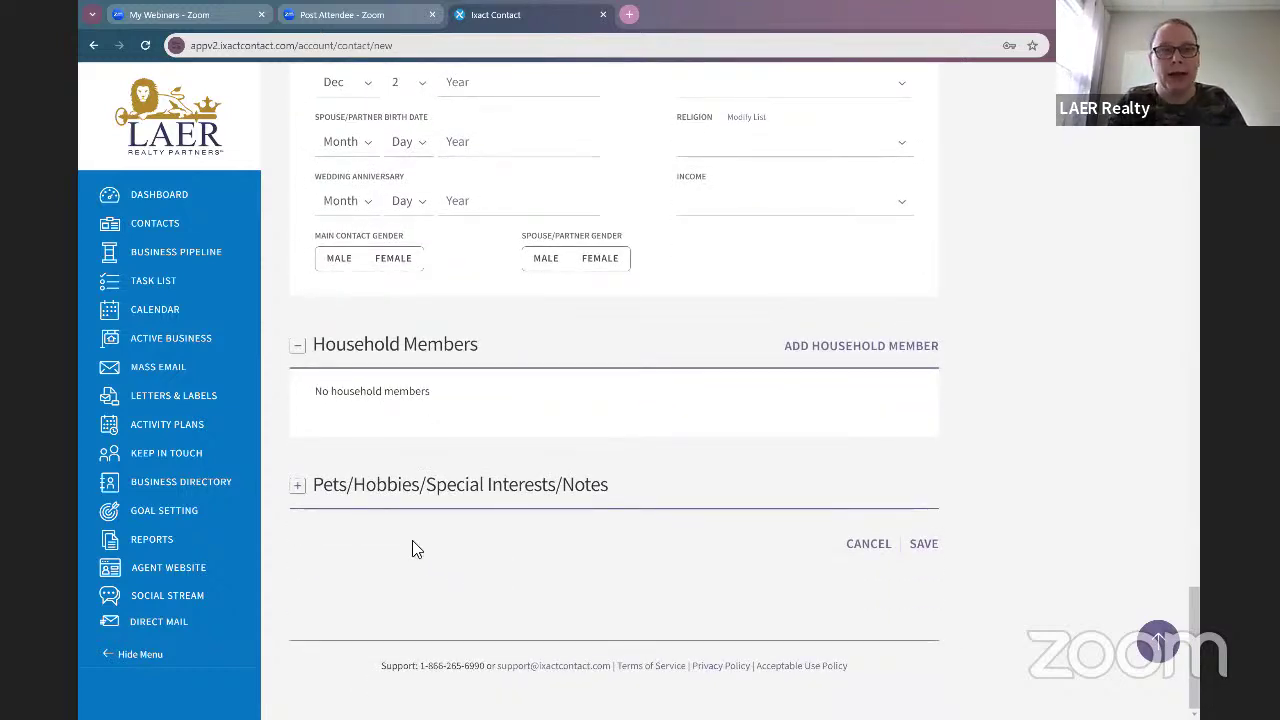
Step: Save the contact, dismiss the browser's save-address prompt, and view its Keep in Touch events
{"action": "left_click", "coordinate": [926, 548]}
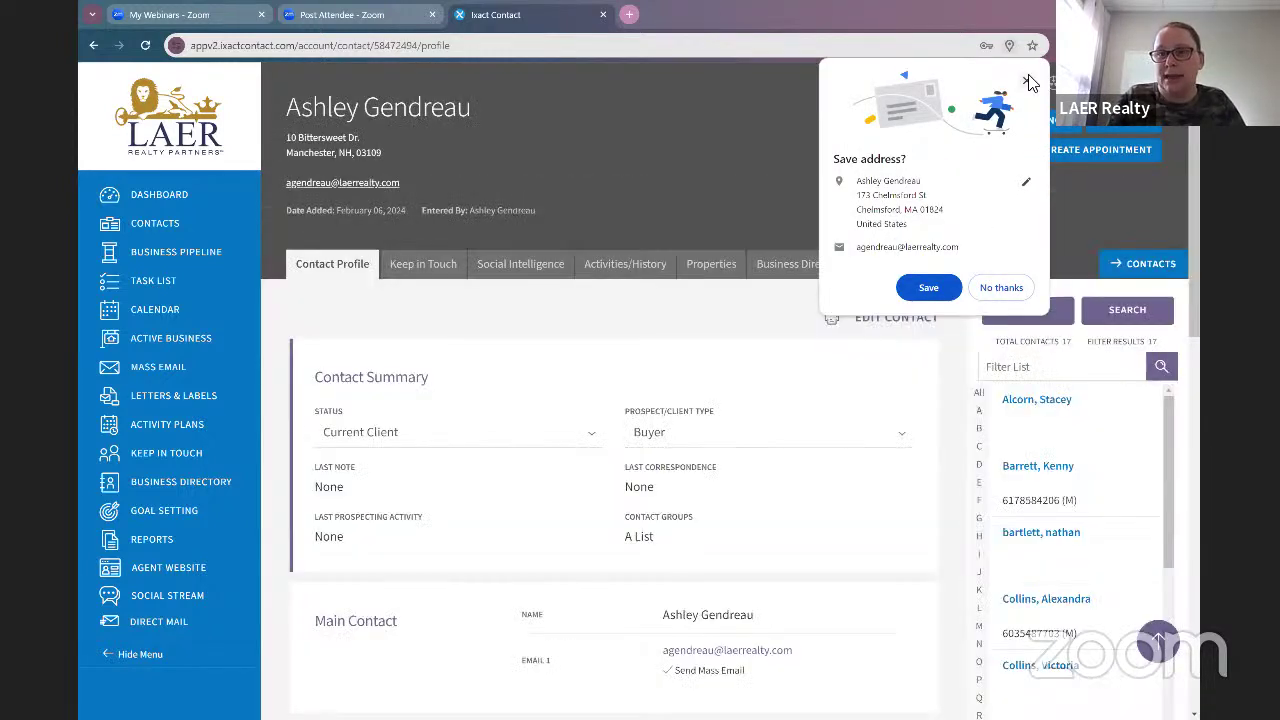
{"action": "left_click", "coordinate": [904, 380]}
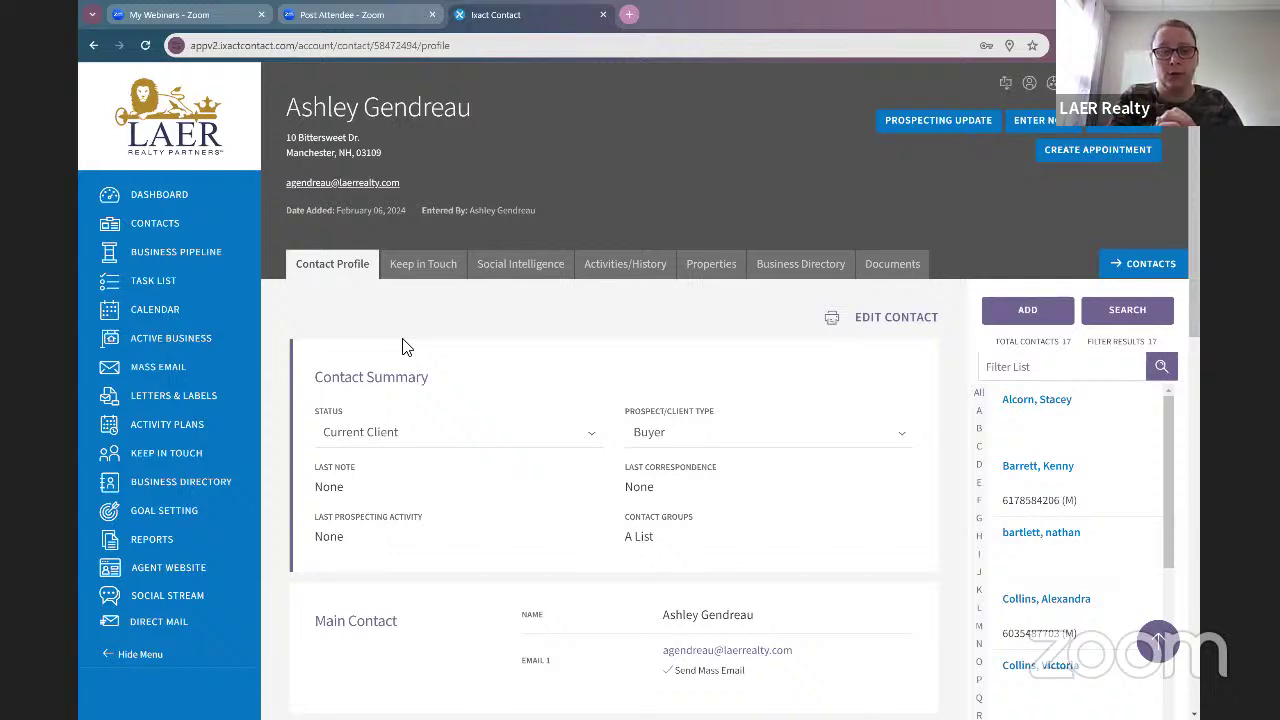
{"action": "left_click", "coordinate": [428, 263]}
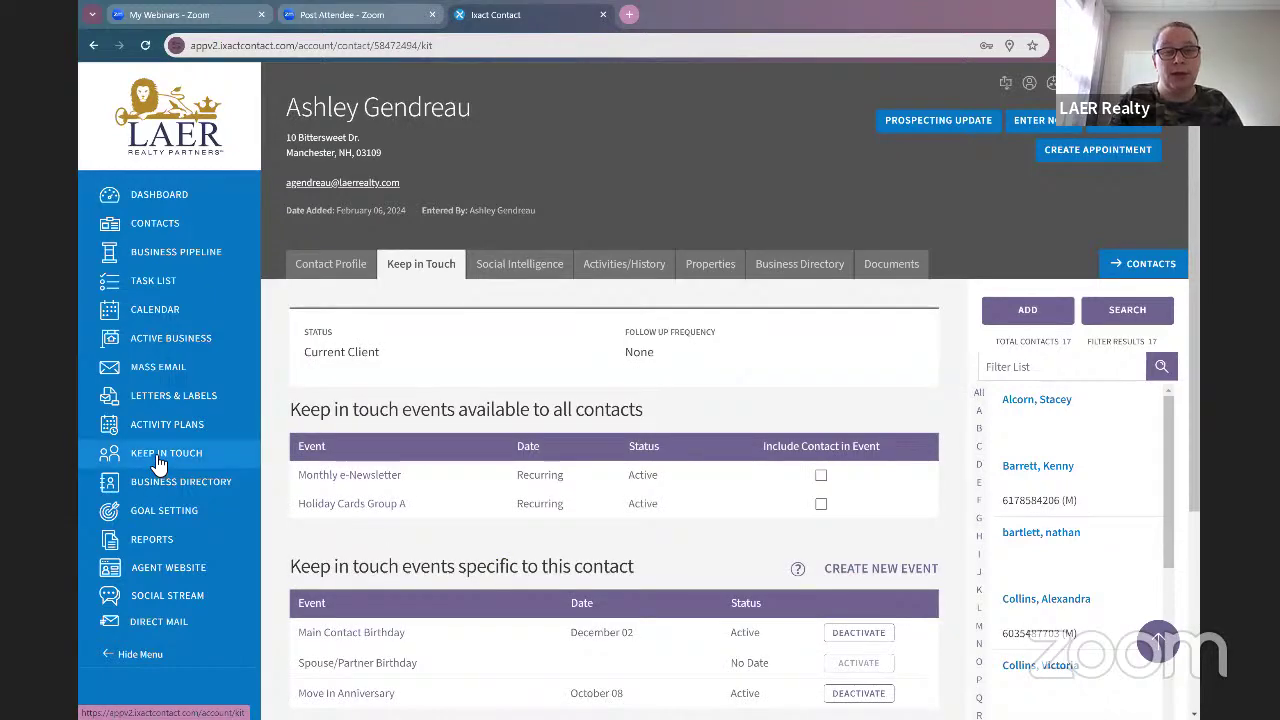
Step: Open the Birthday event template and set the reminder to 3 days before
{"action": "left_click", "coordinate": [155, 457]}
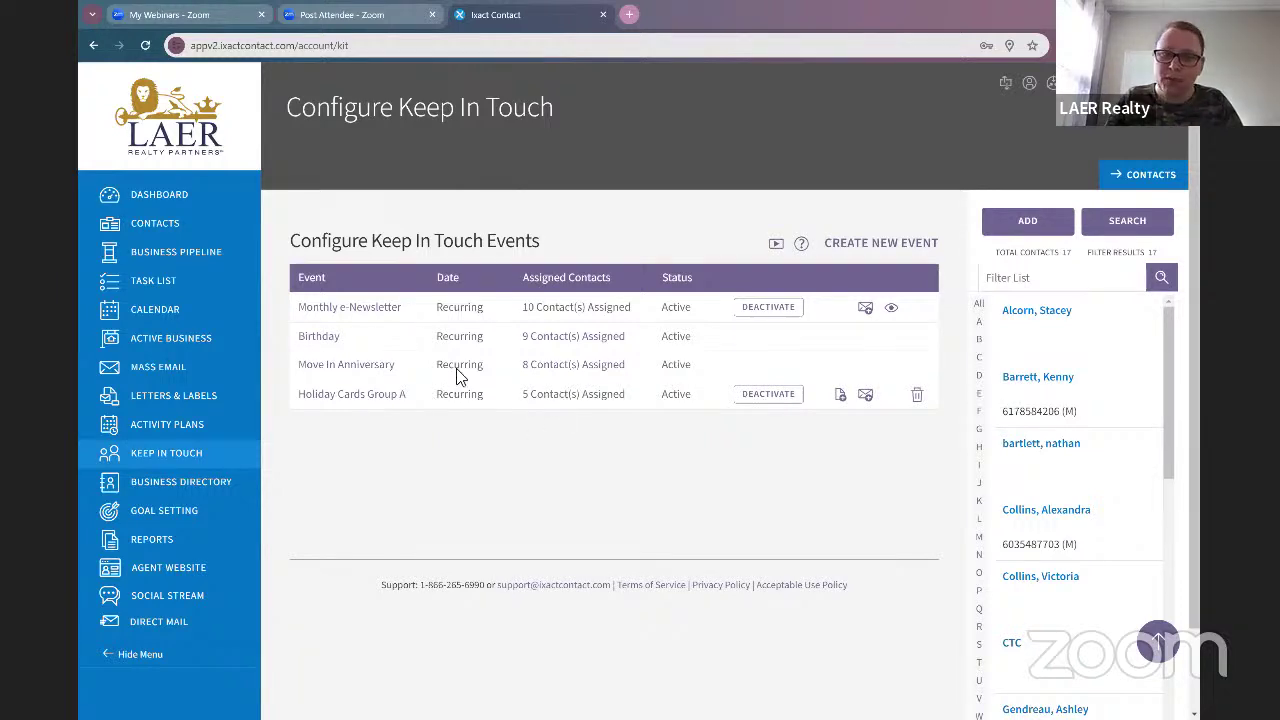
{"action": "left_click", "coordinate": [319, 338]}
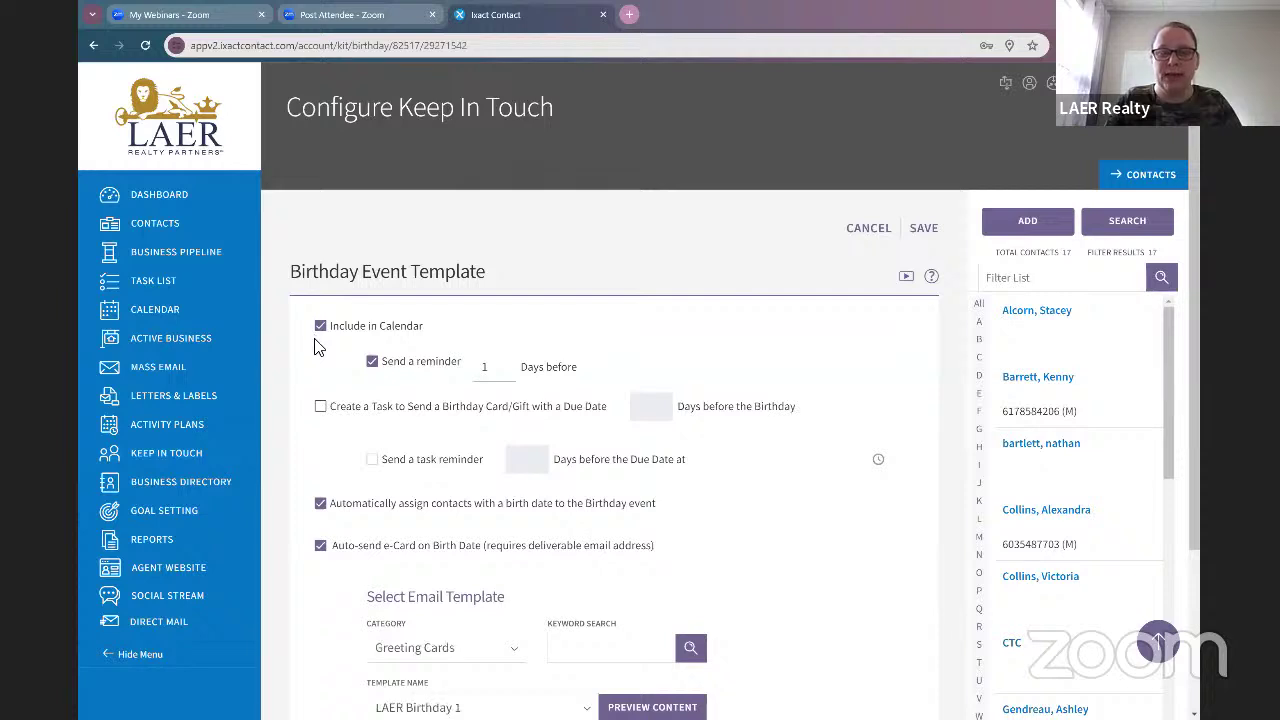
{"action": "scroll", "coordinate": [318, 346], "scroll_direction": "down", "scroll_amount": 1}
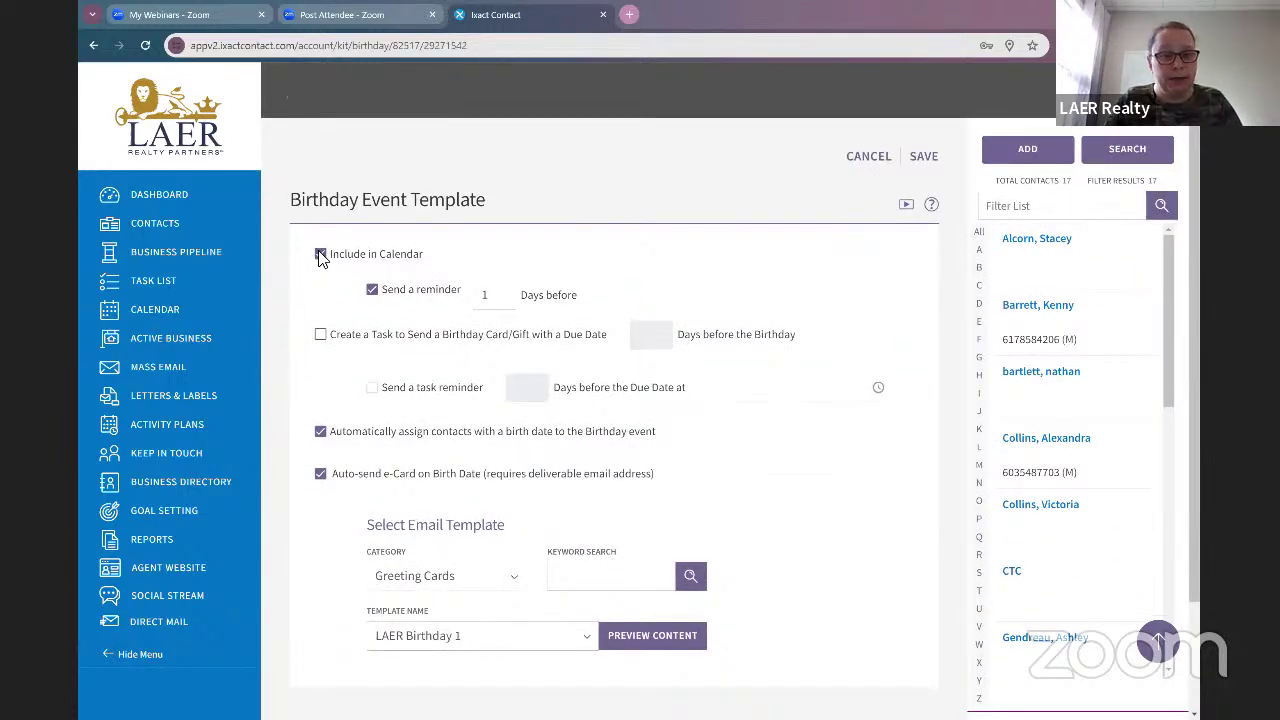
{"action": "double_click", "coordinate": [425, 292]}
{"action": "left_click", "coordinate": [502, 292]}
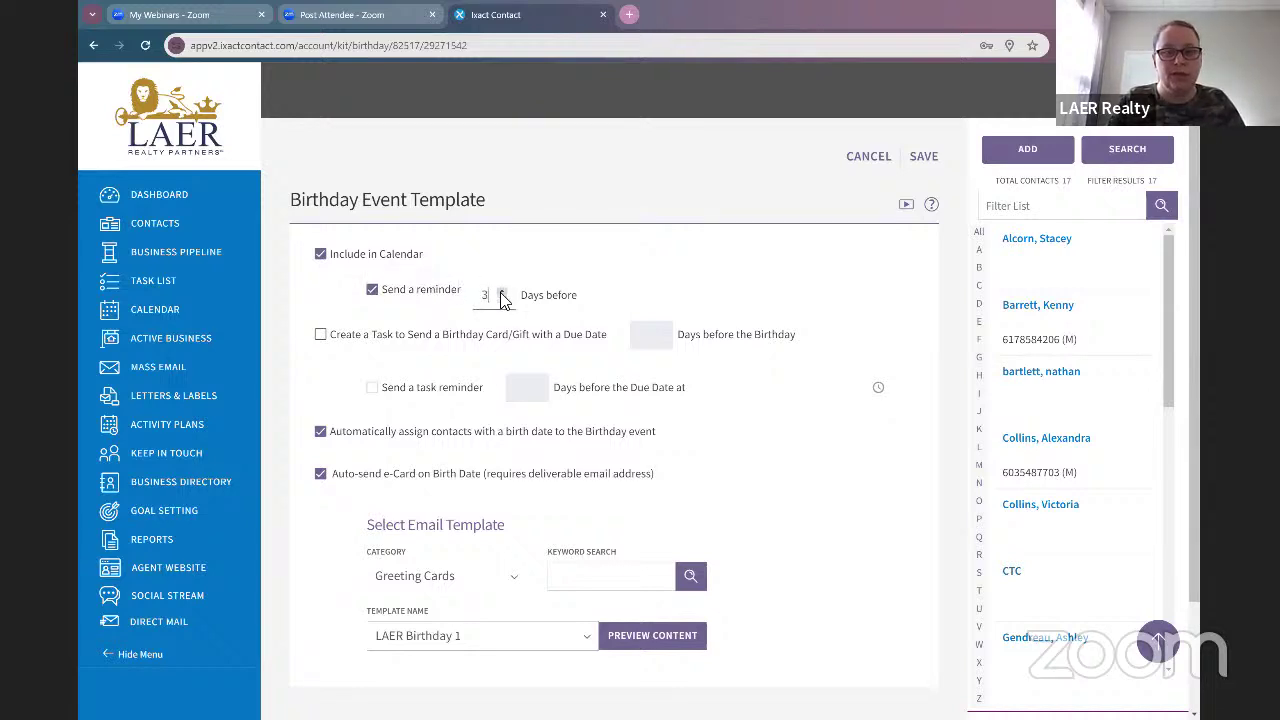
{"action": "left_click", "coordinate": [502, 292]}
{"action": "left_click", "coordinate": [502, 292]}
{"action": "left_click", "coordinate": [502, 292]}
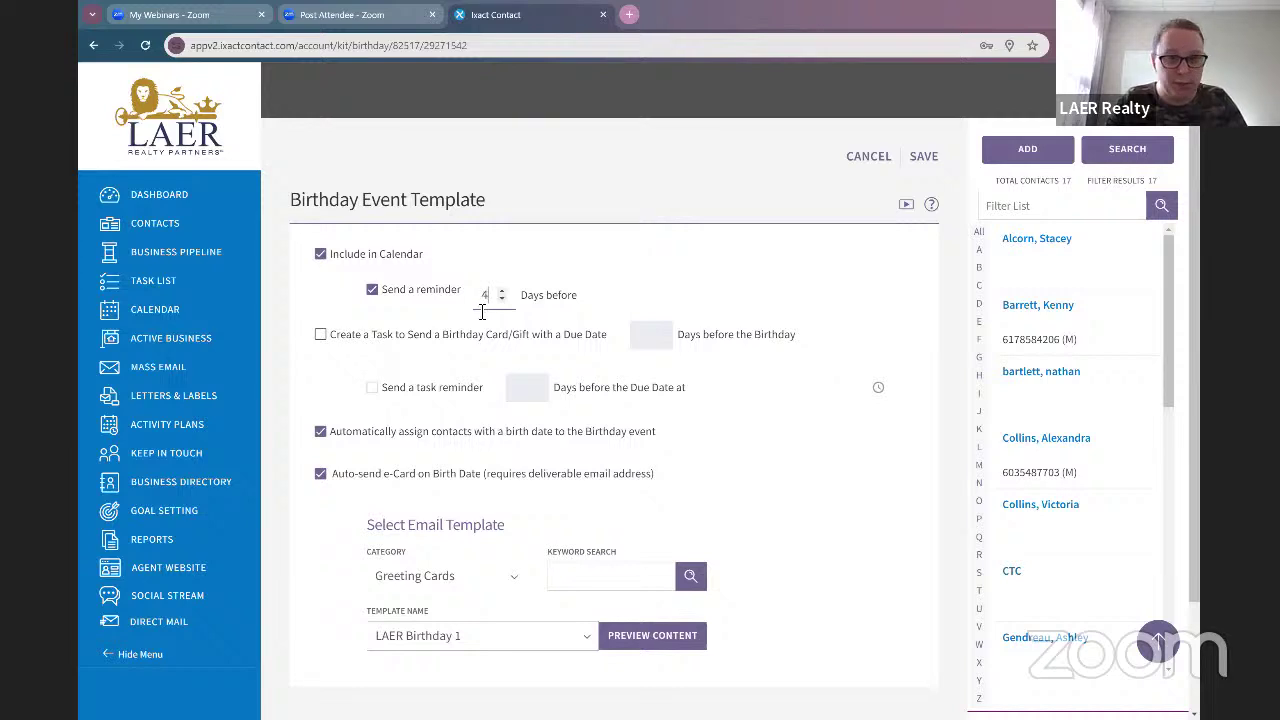
{"action": "scroll", "coordinate": [481, 309], "scroll_direction": "down", "scroll_amount": 1}
Step: Toggle automatic assignment and auto-send e-Card off and back on for Birthday
{"action": "left_click", "coordinate": [320, 431]}
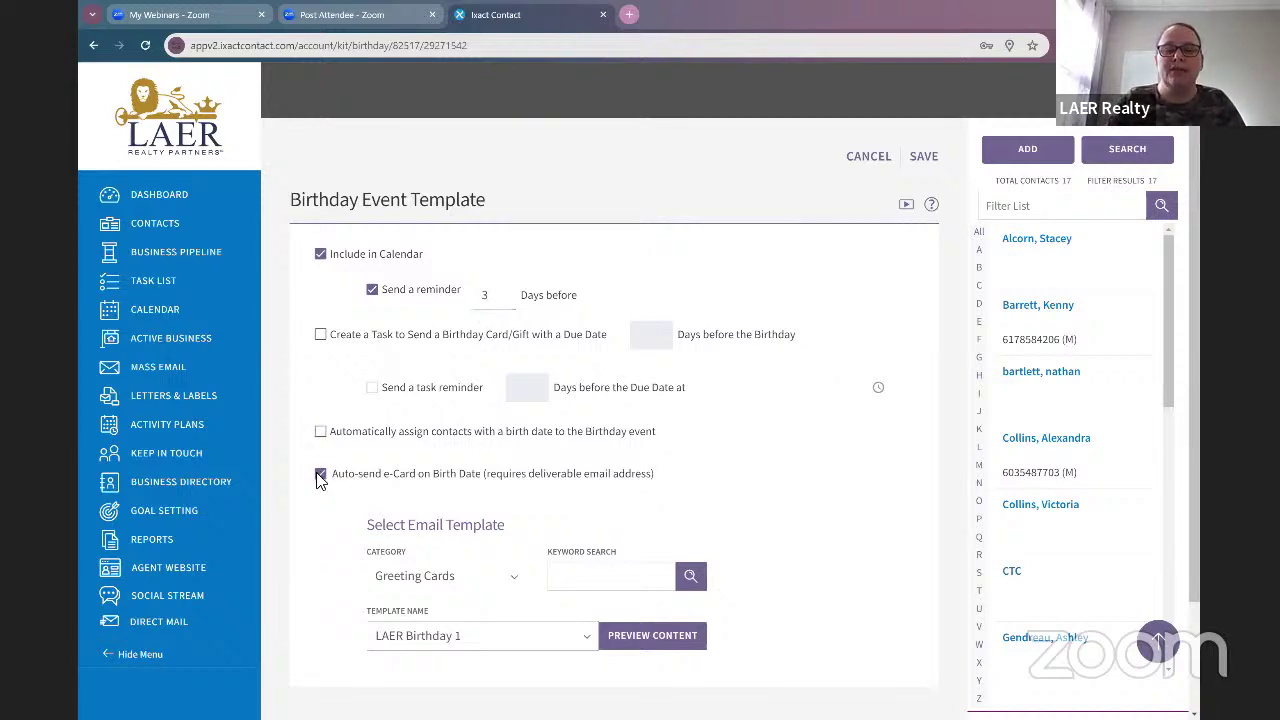
{"action": "left_click", "coordinate": [320, 475]}
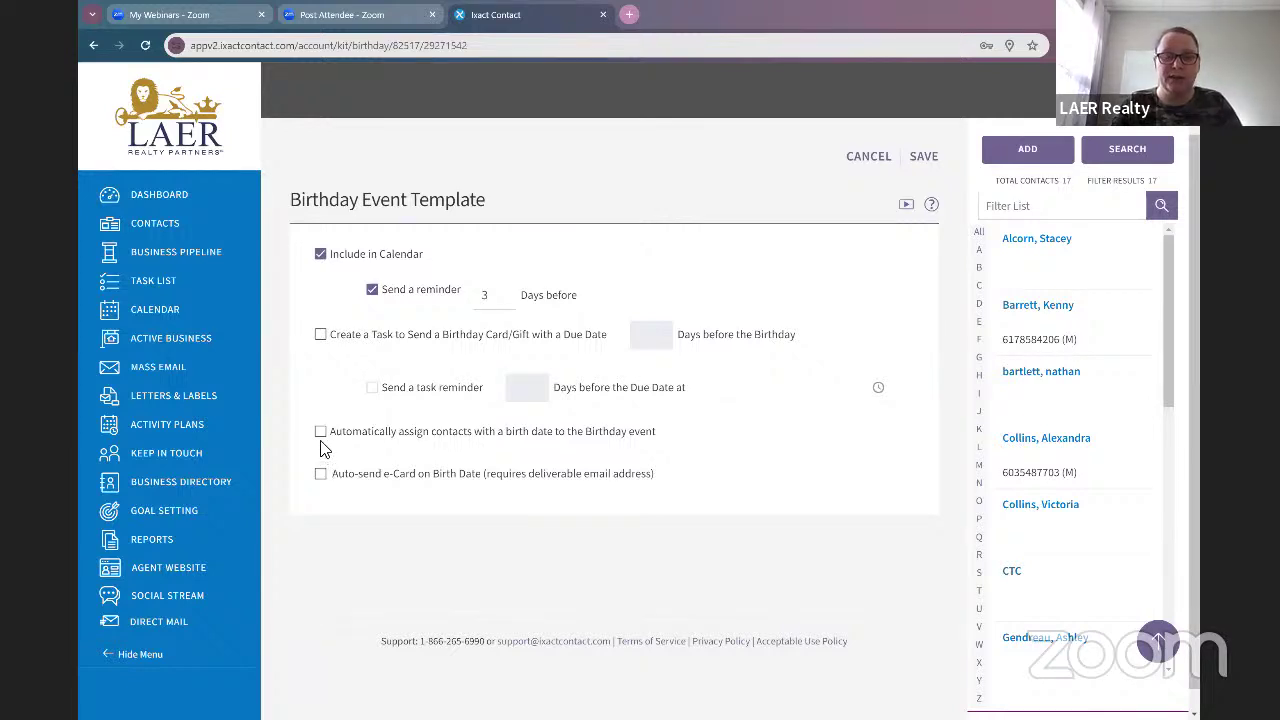
{"action": "left_click", "coordinate": [320, 434]}
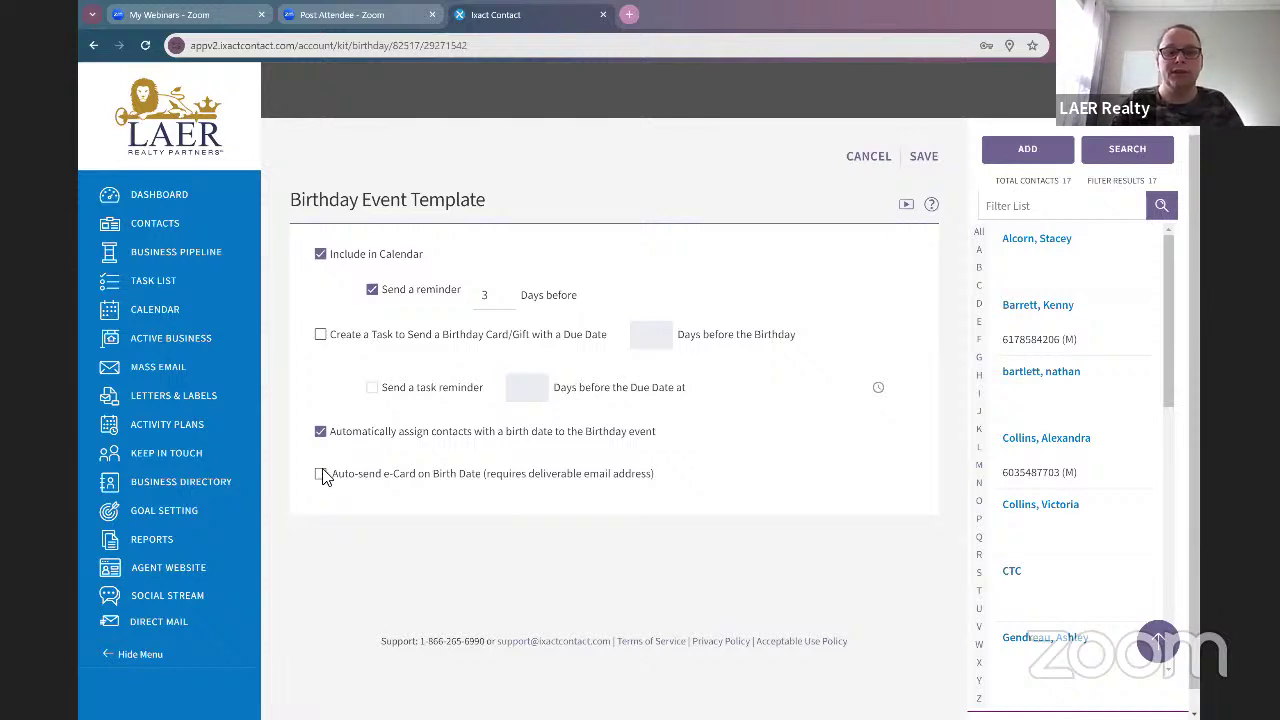
{"action": "left_click", "coordinate": [321, 474]}
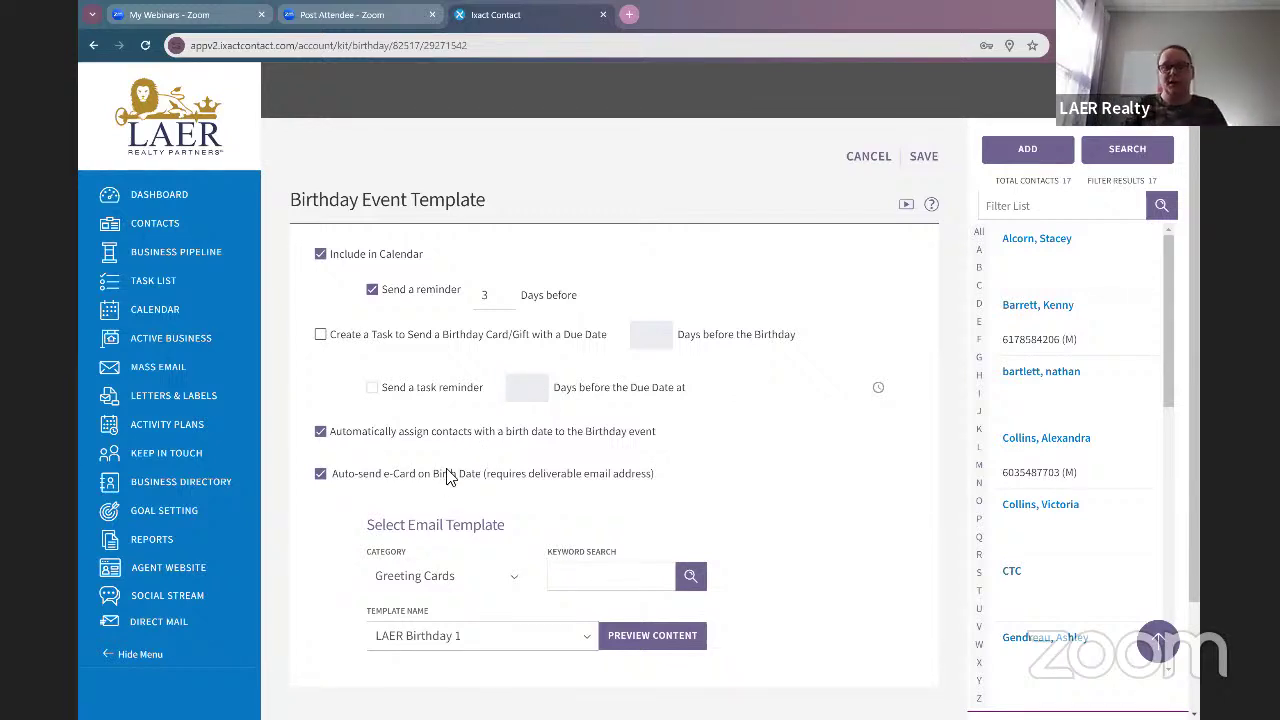
Step: Keep LAER Birthday 1 as the e-Card template and preview the card
{"action": "scroll", "coordinate": [502, 489], "scroll_direction": "down", "scroll_amount": 2}
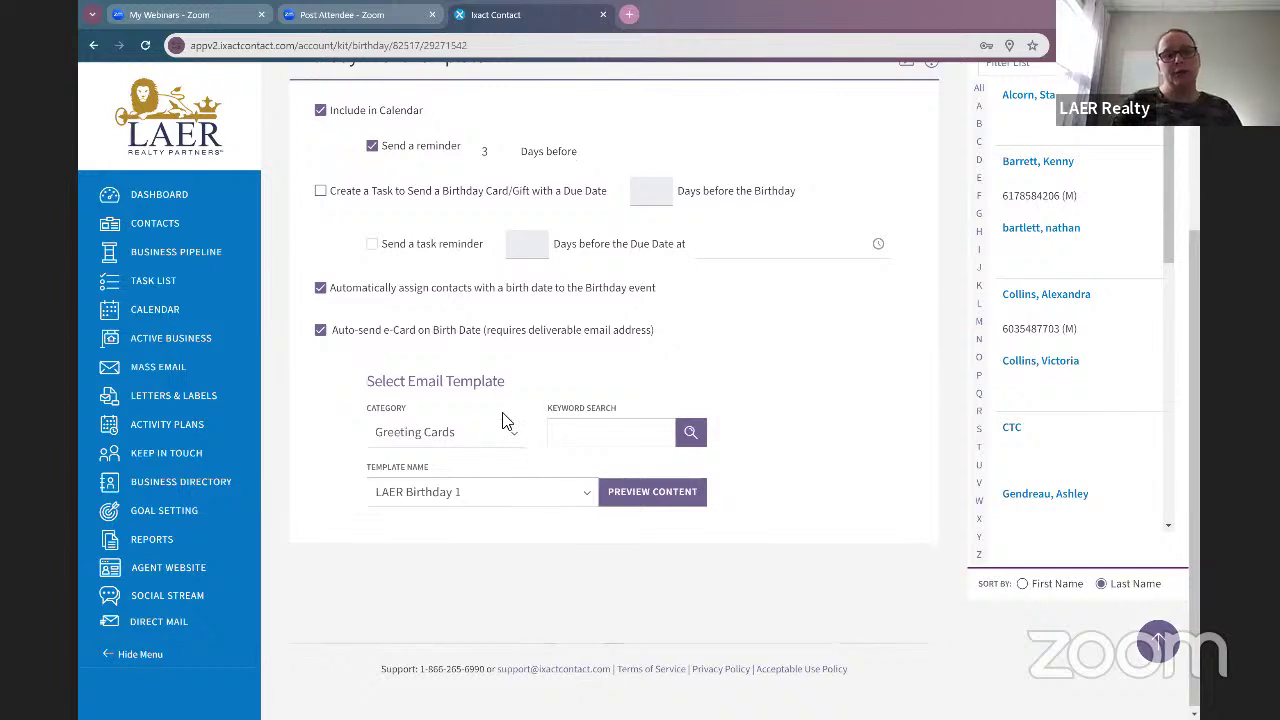
{"action": "left_click", "coordinate": [482, 499]}
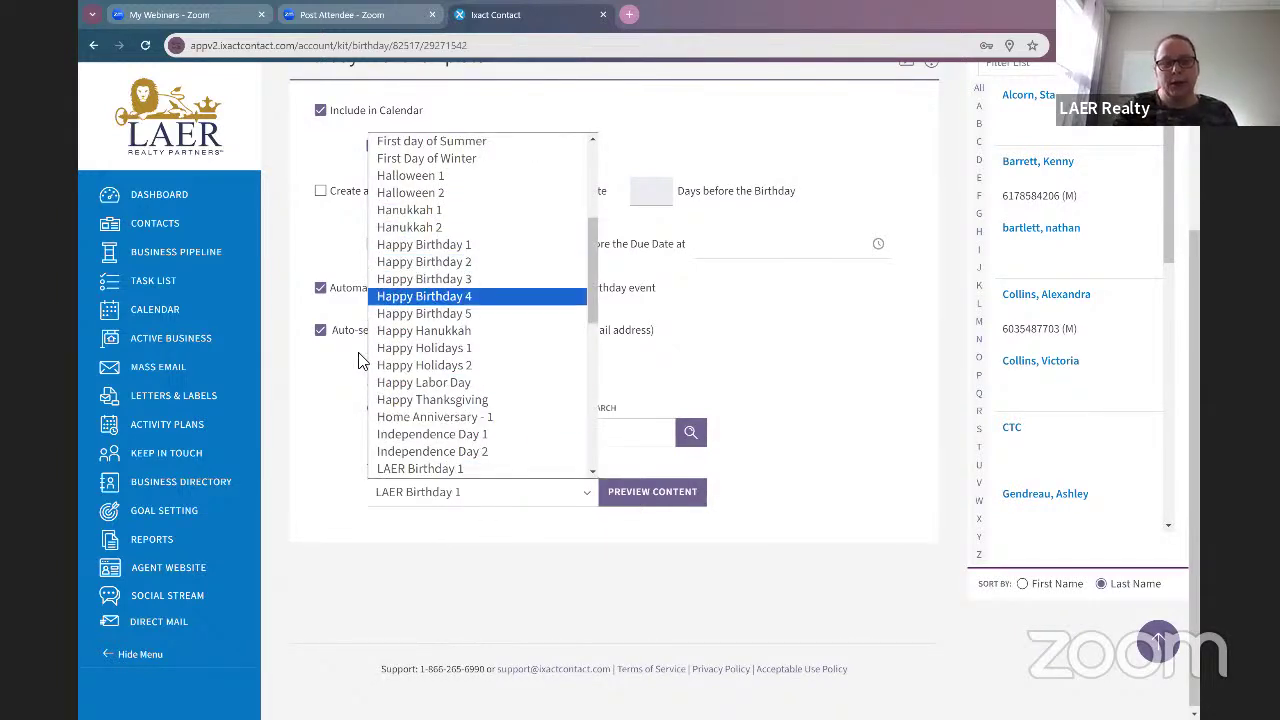
{"action": "scroll", "coordinate": [388, 395], "scroll_direction": "down", "scroll_amount": 2}
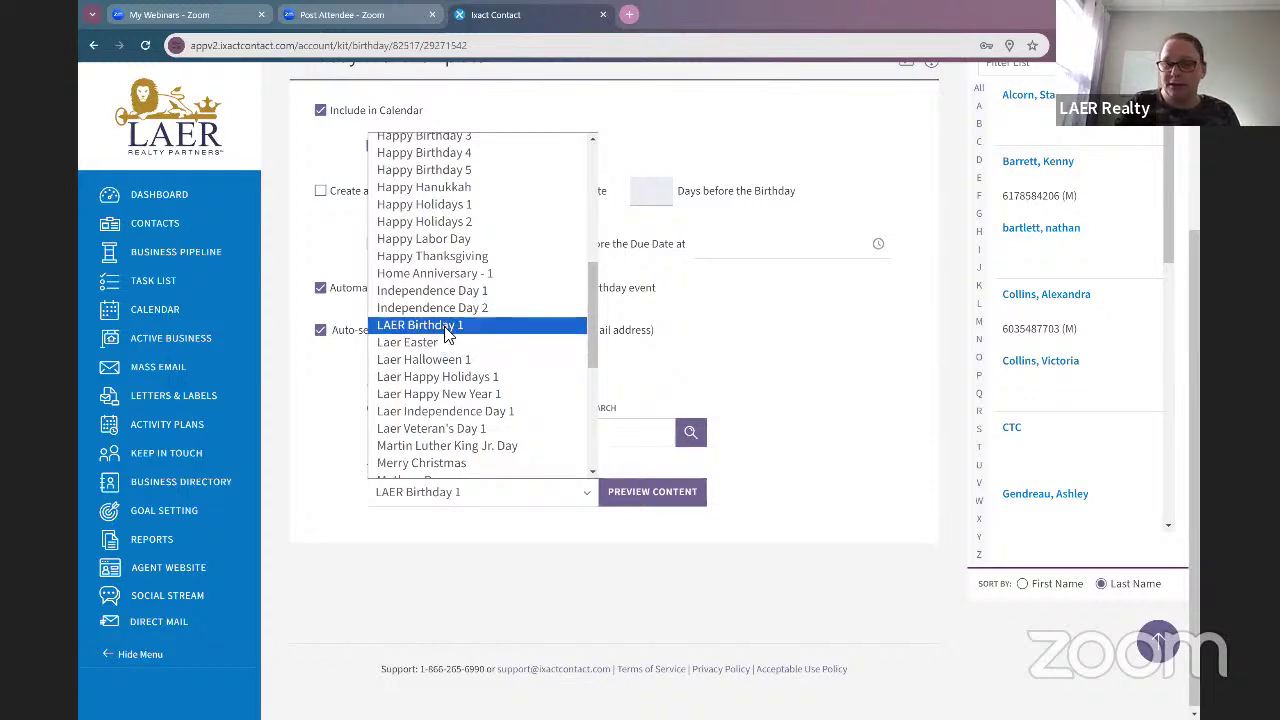
{"action": "left_click", "coordinate": [518, 492]}
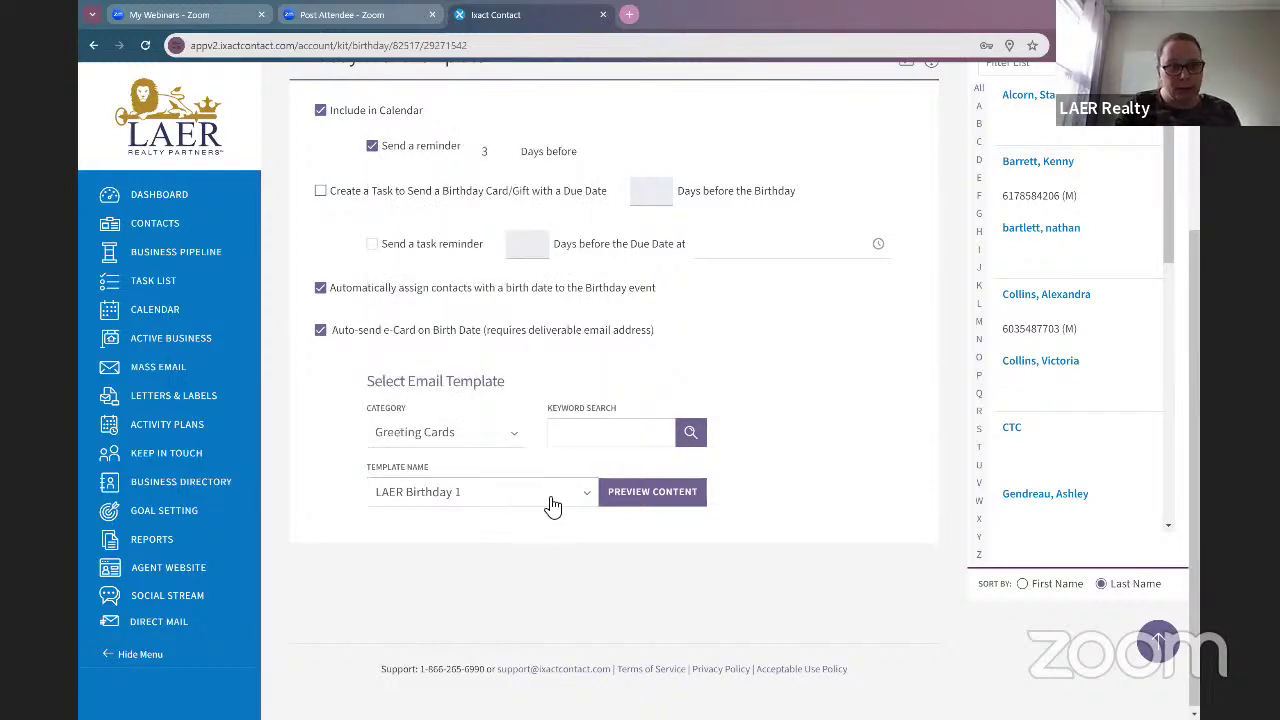
{"action": "left_click", "coordinate": [642, 496]}
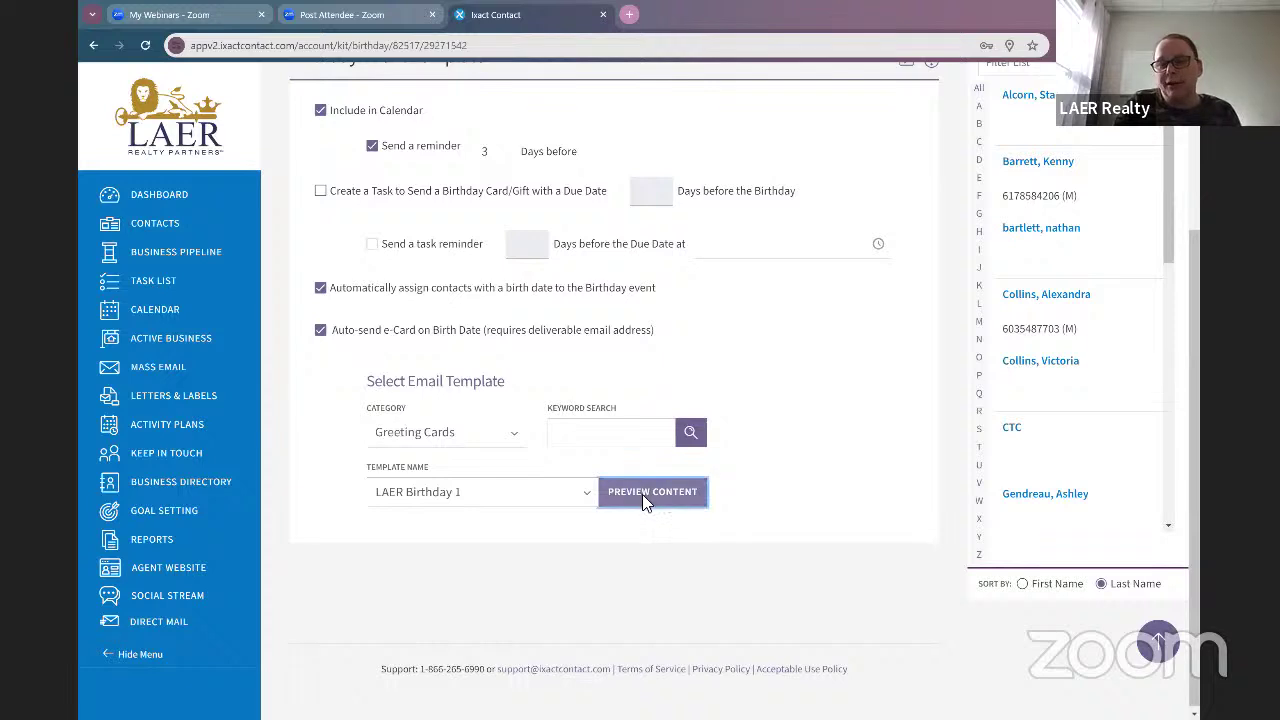
{"action": "scroll", "coordinate": [554, 440], "scroll_direction": "down", "scroll_amount": 3}
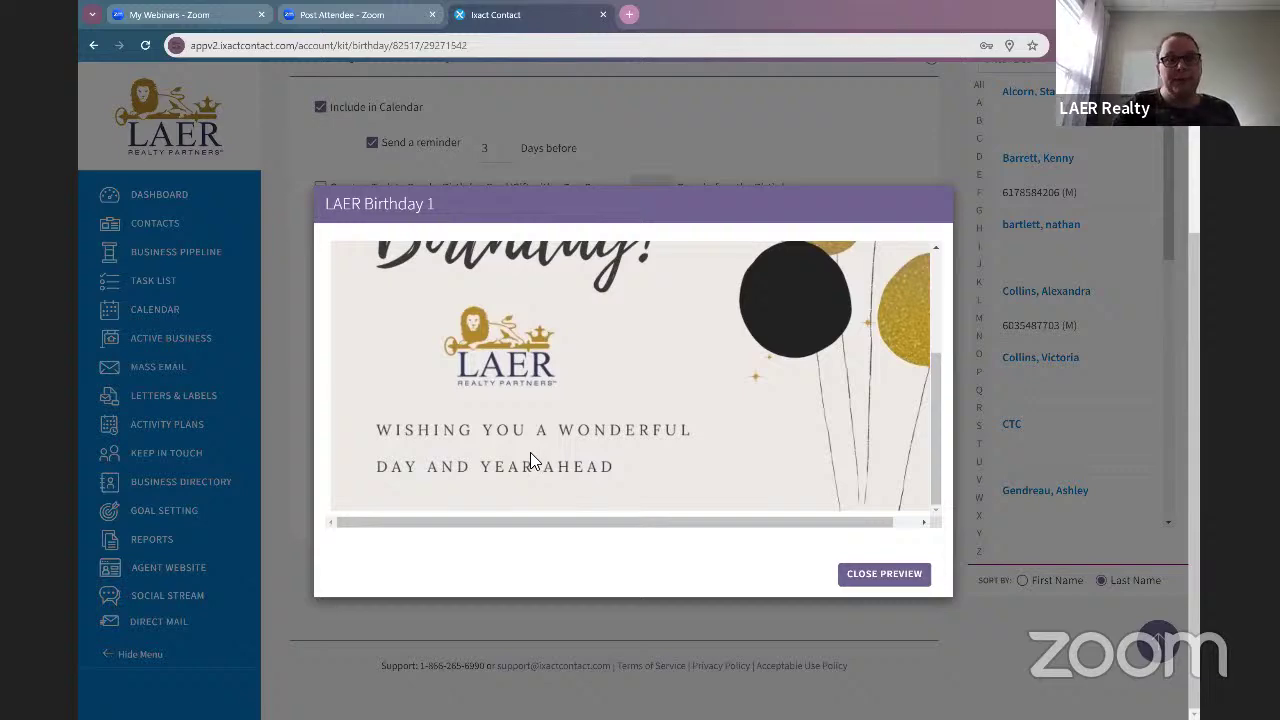
{"action": "scroll", "coordinate": [530, 452], "scroll_direction": "up", "scroll_amount": 3}
{"action": "scroll", "coordinate": [986, 444], "scroll_direction": "up", "scroll_amount": 3}
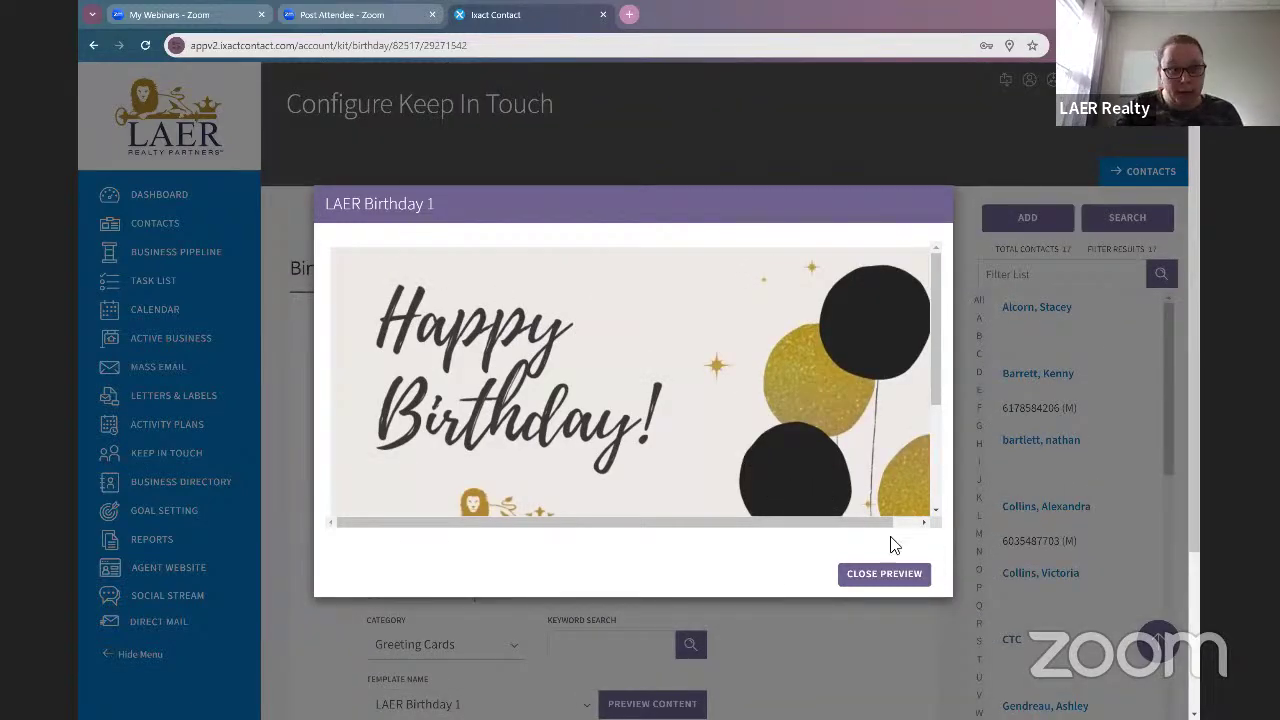
{"action": "left_click", "coordinate": [870, 612]}
Step: Save the Birthday template and apply its e-Card settings to all active Birthday events
{"action": "scroll", "coordinate": [866, 614], "scroll_direction": "down", "scroll_amount": 3}
{"action": "scroll", "coordinate": [716, 538], "scroll_direction": "up", "scroll_amount": 3}
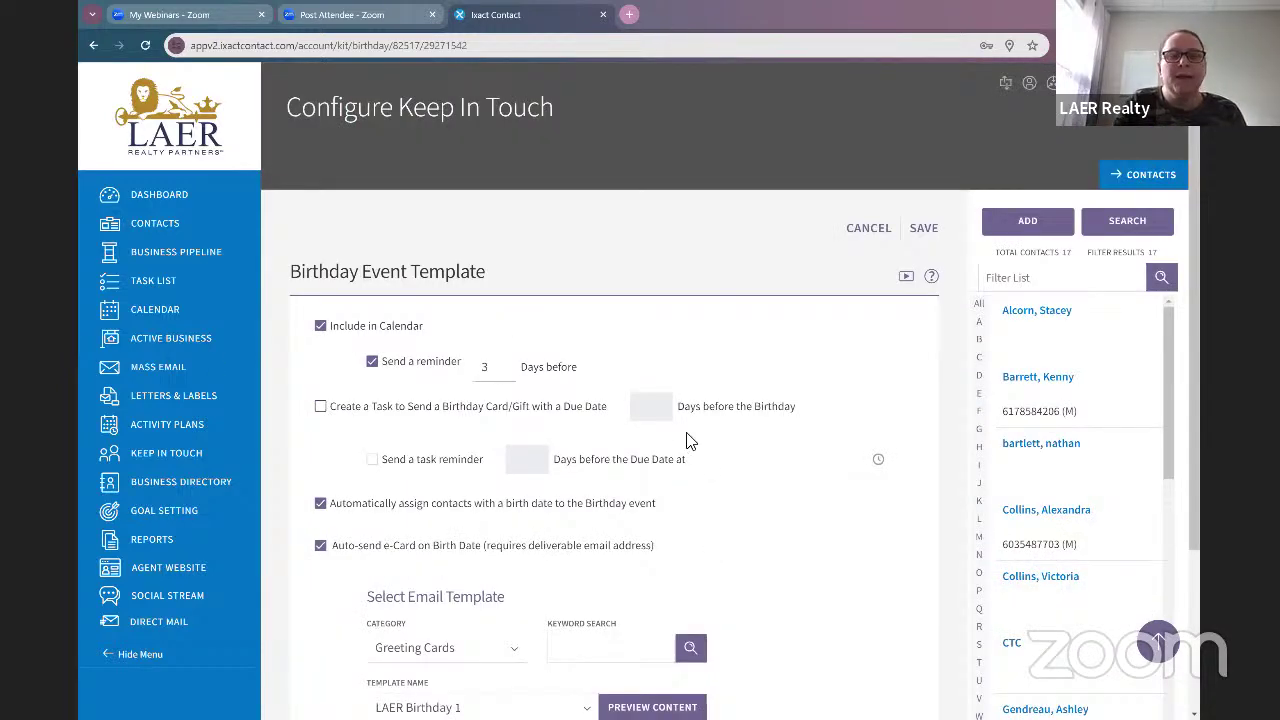
{"action": "scroll", "coordinate": [838, 524], "scroll_direction": "down", "scroll_amount": 1}
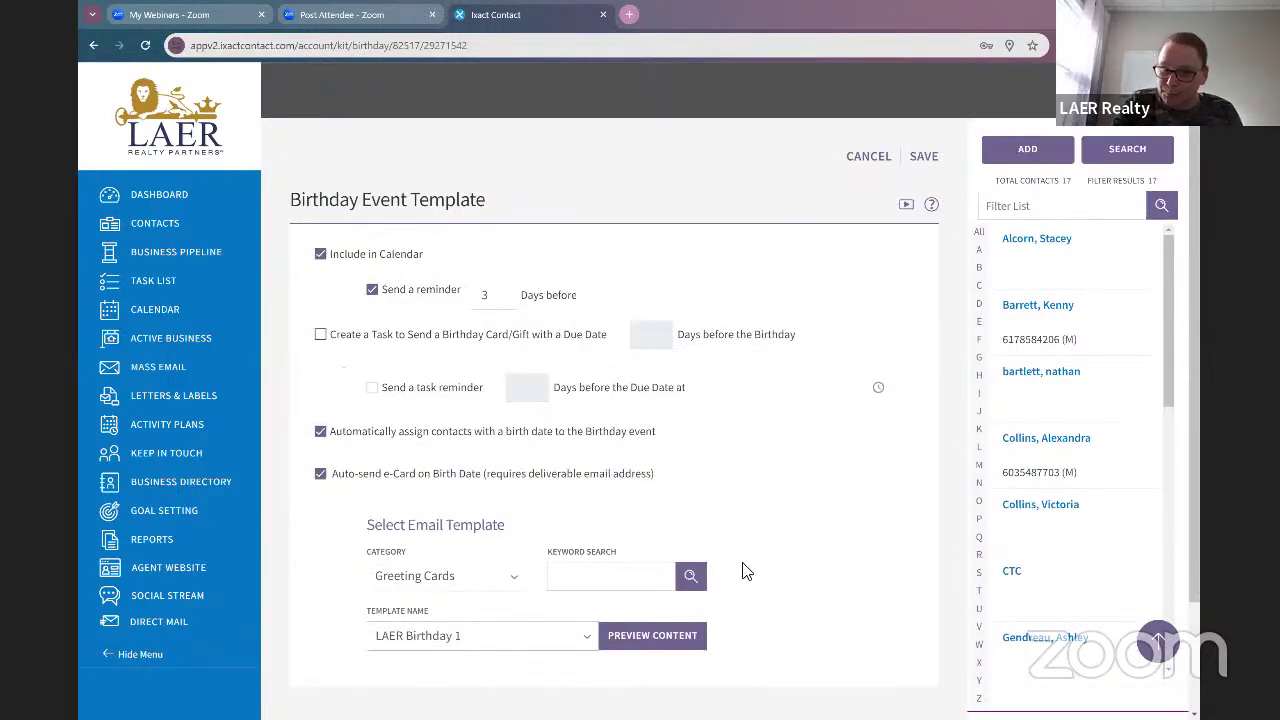
{"action": "left_click", "coordinate": [926, 159]}
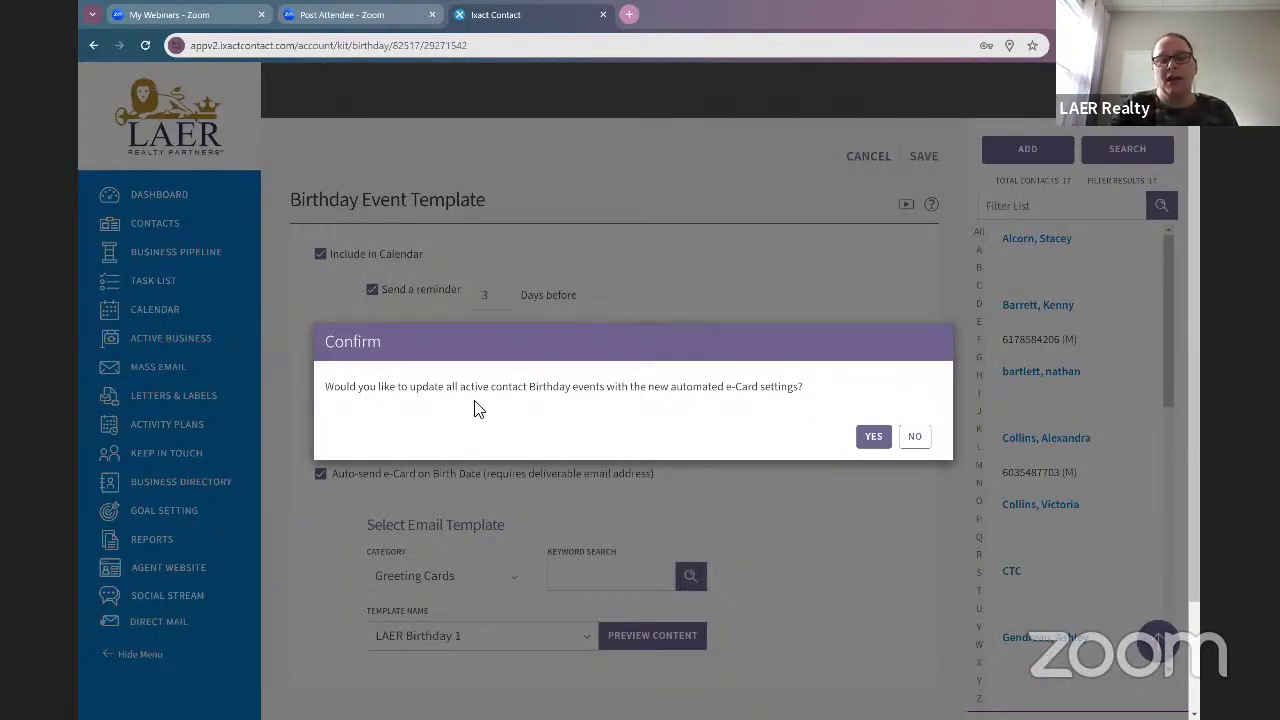
{"action": "left_click", "coordinate": [875, 436]}
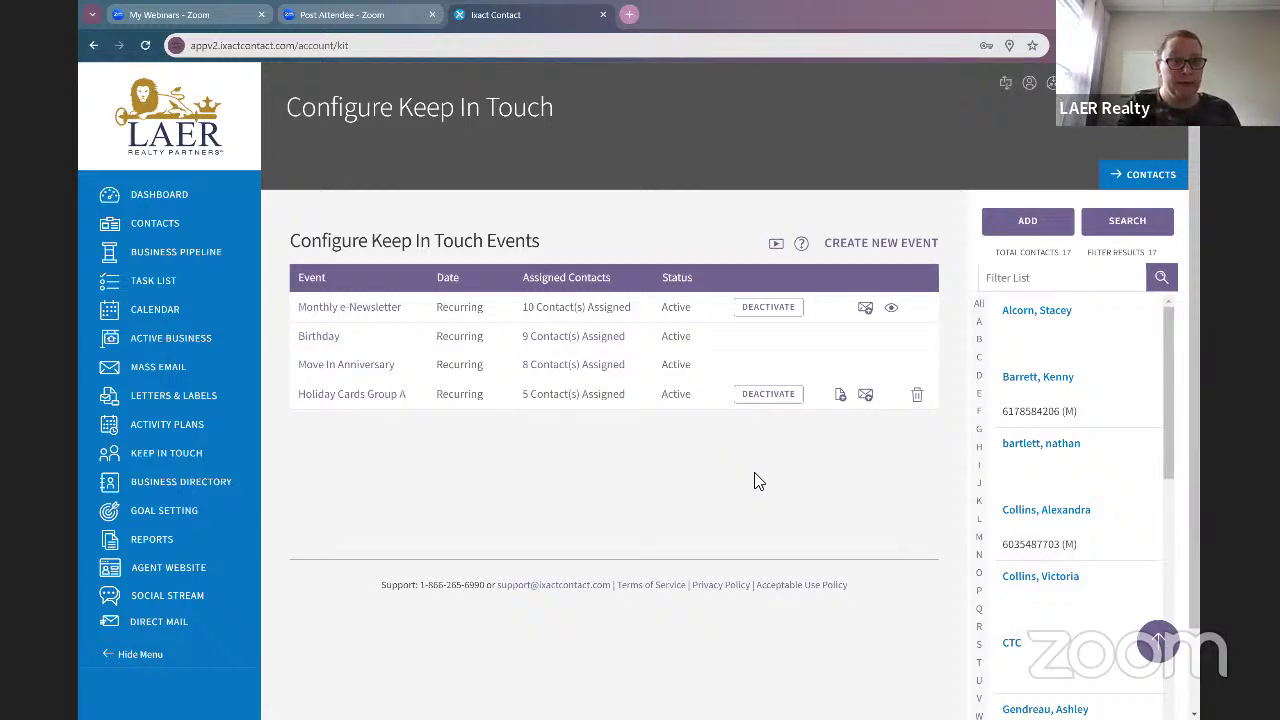
Step: Open Move In Anniversary and re-enable auto-assign by Move In Date and auto-send e-Card
{"action": "left_click", "coordinate": [383, 368]}
{"action": "scroll", "coordinate": [730, 488], "scroll_direction": "down", "scroll_amount": 2}
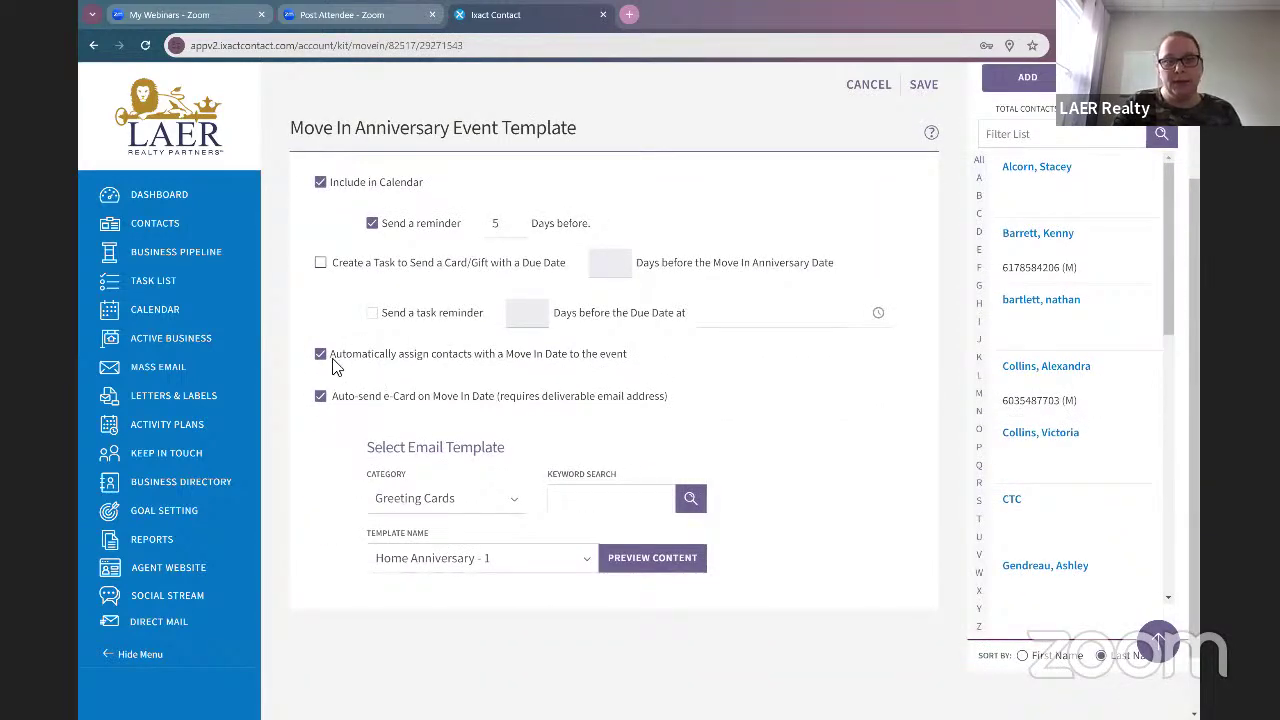
{"action": "left_click", "coordinate": [336, 358]}
{"action": "left_click", "coordinate": [320, 397]}
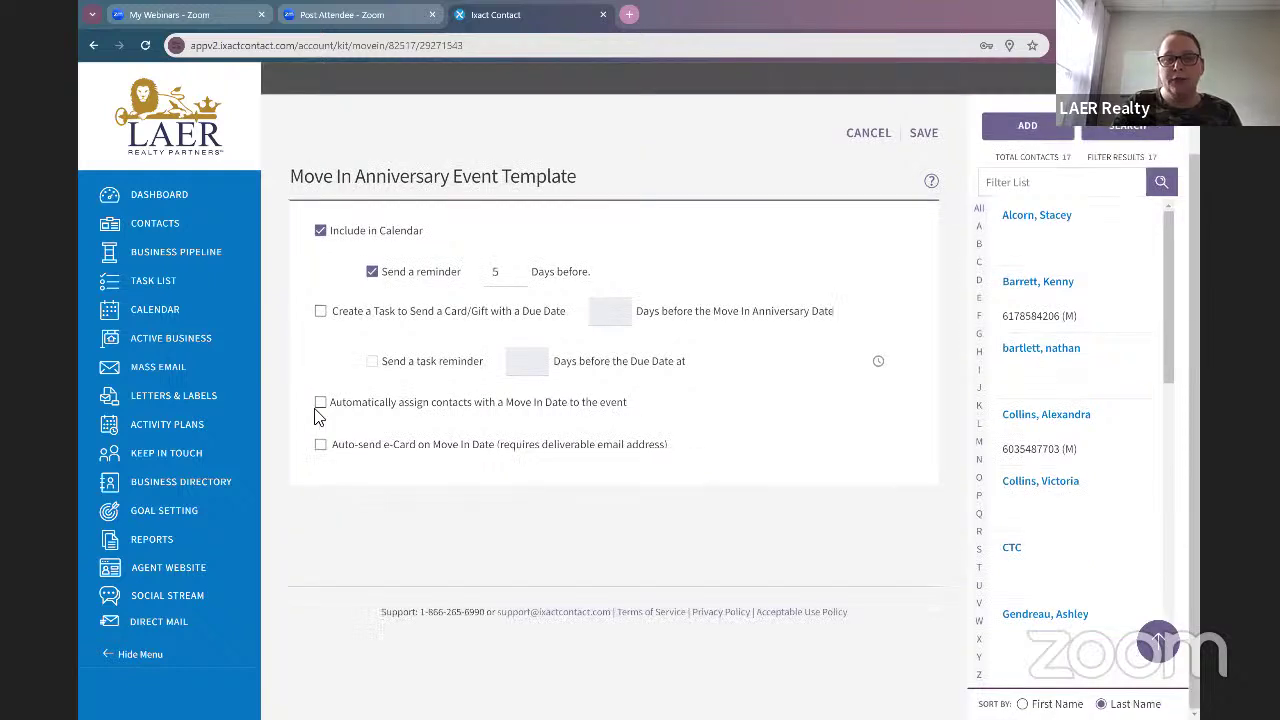
{"action": "left_click", "coordinate": [317, 406]}
{"action": "left_click", "coordinate": [317, 451]}
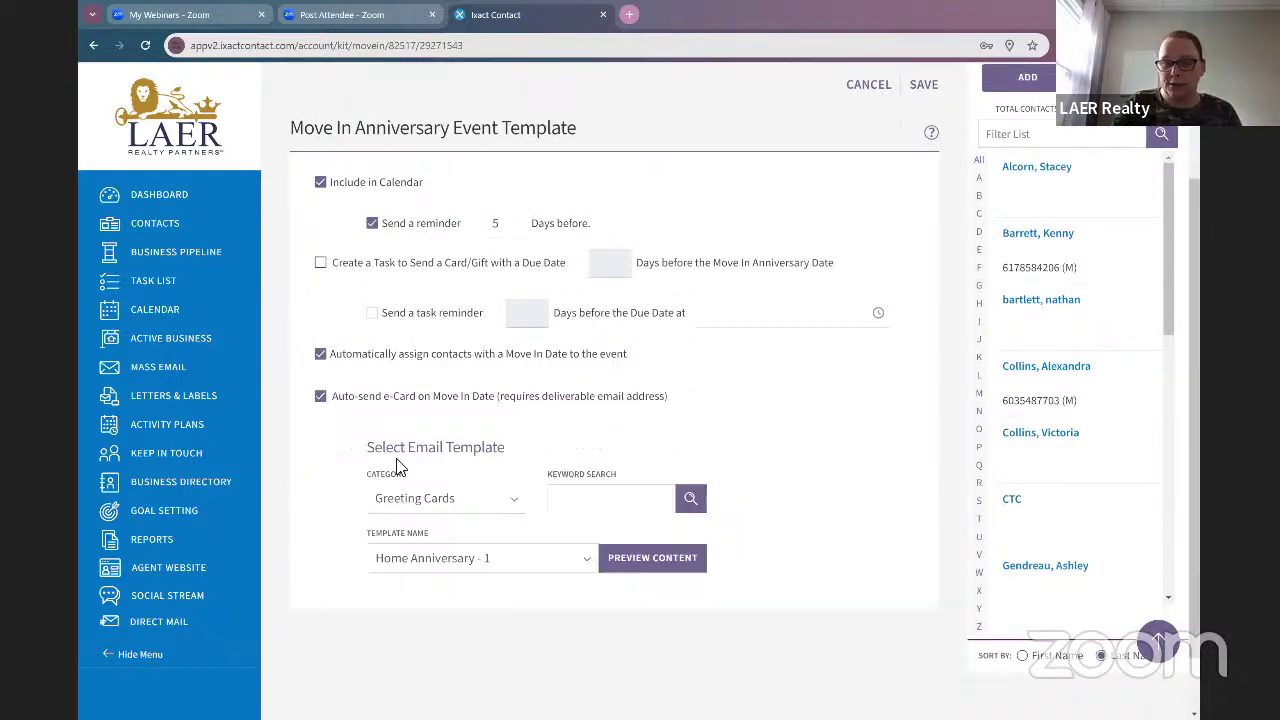
Step: Keep and preview Home Anniversary - 1, then save and update all active anniversary events
{"action": "left_click", "coordinate": [540, 562]}
{"action": "scroll", "coordinate": [492, 474], "scroll_direction": "down", "scroll_amount": 3}
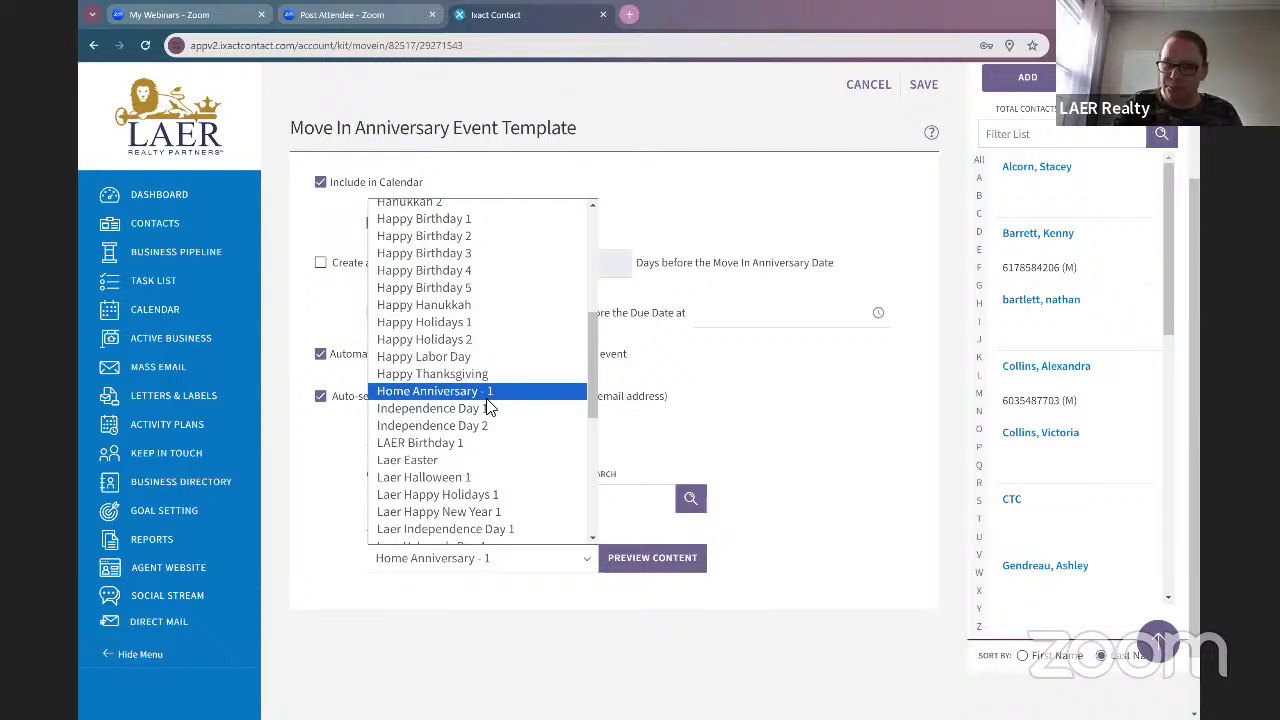
{"action": "left_click", "coordinate": [514, 563]}
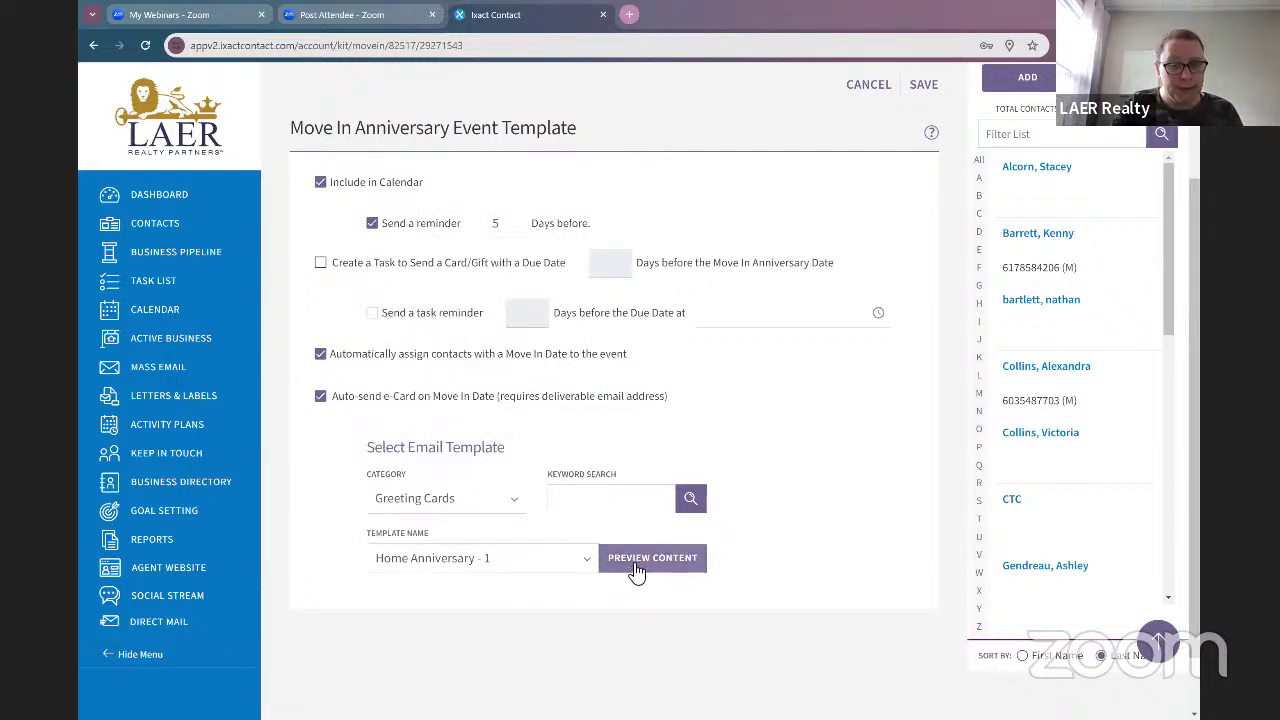
{"action": "left_click", "coordinate": [637, 565]}
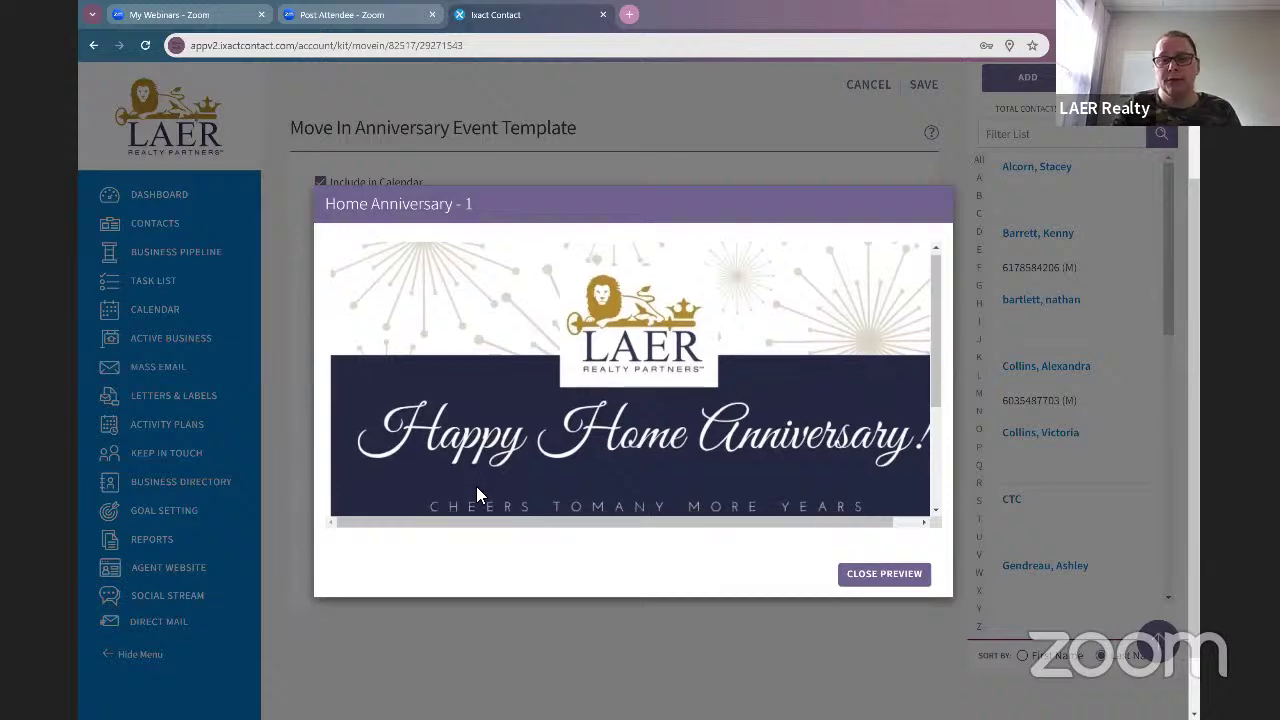
{"action": "scroll", "coordinate": [476, 486], "scroll_direction": "down", "scroll_amount": 2}
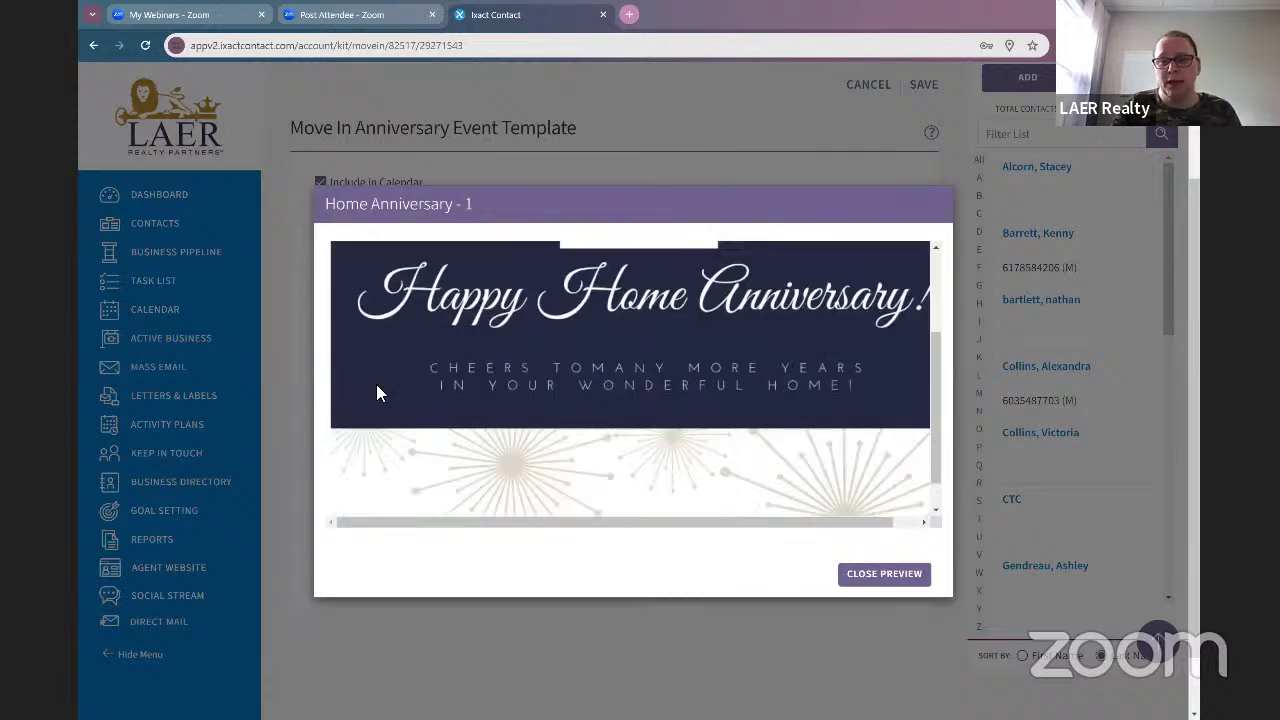
{"action": "left_click", "coordinate": [875, 587]}
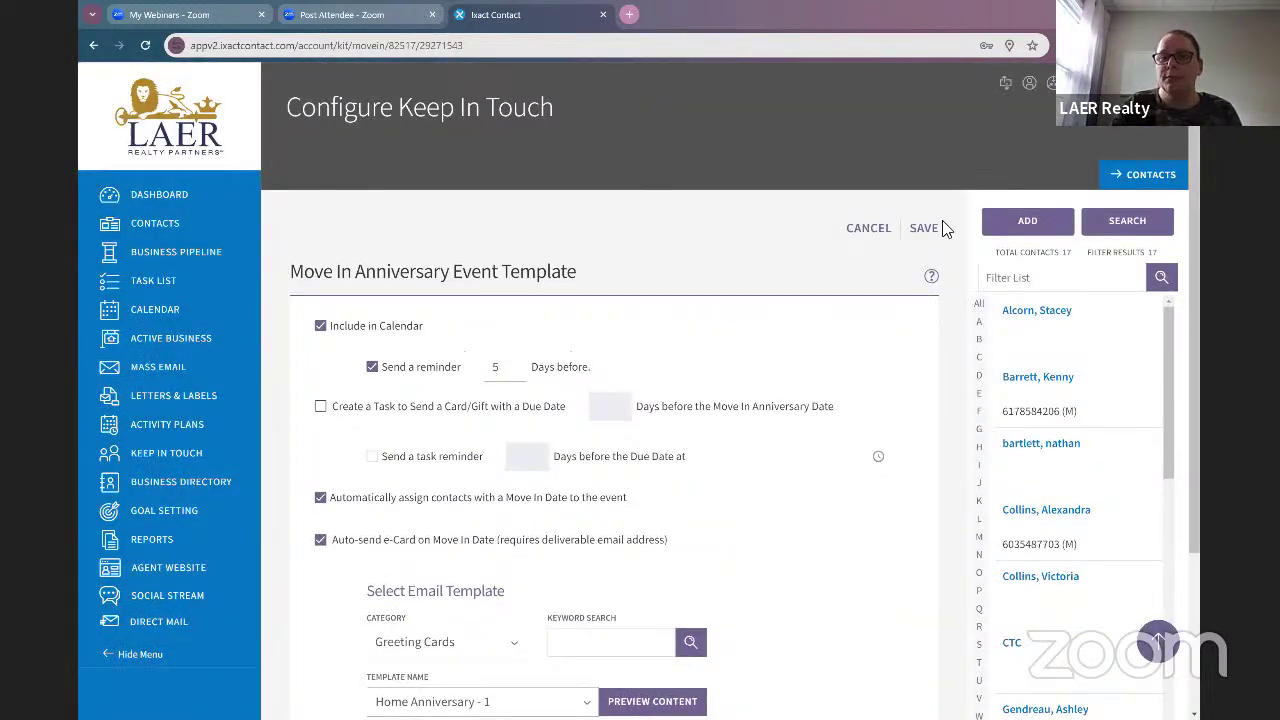
{"action": "left_click", "coordinate": [934, 227]}
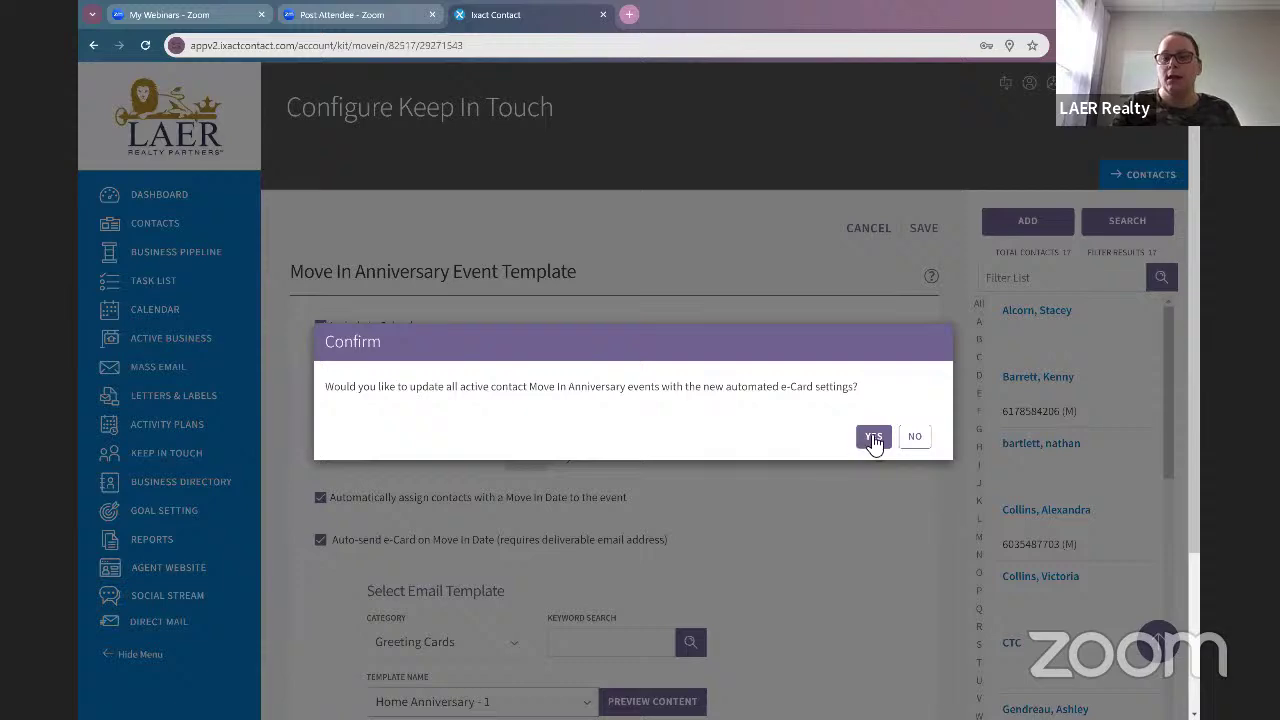
{"action": "left_click", "coordinate": [873, 438]}
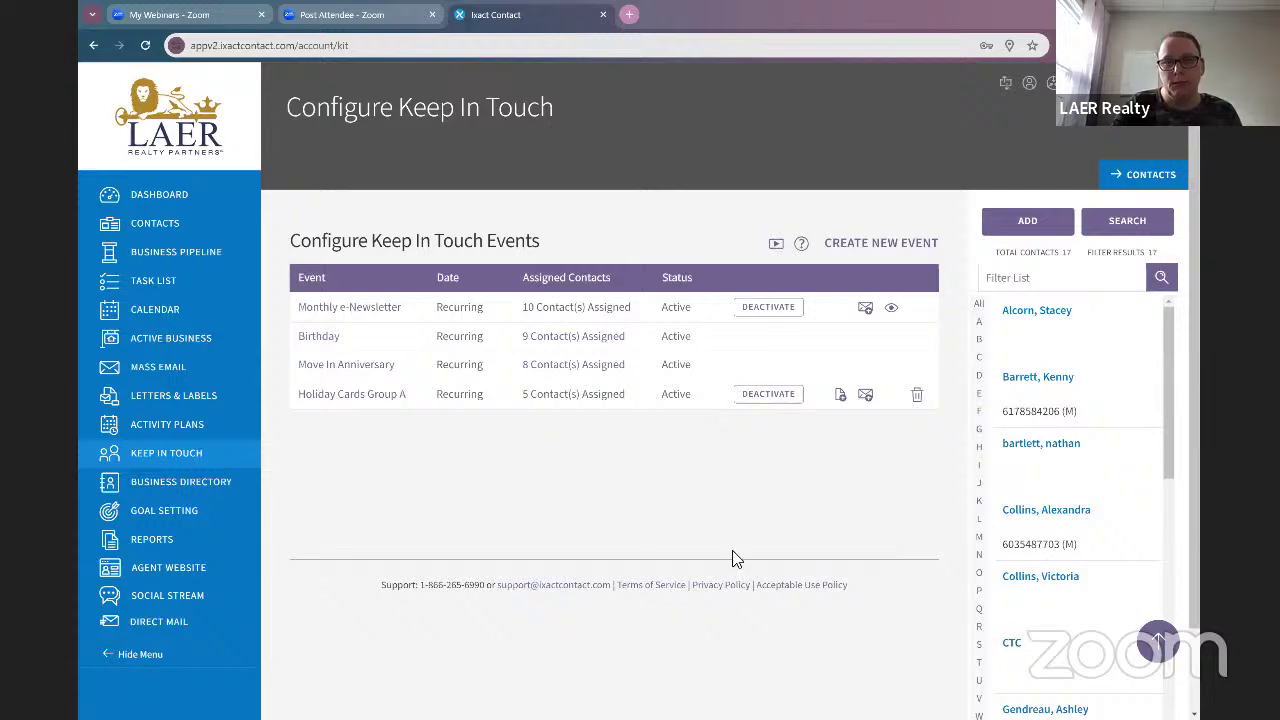
Step: Open the Monthly e-Newsletter settings and try a fixed send day of 15
{"action": "left_click", "coordinate": [370, 309]}
{"action": "scroll", "coordinate": [760, 440], "scroll_direction": "down", "scroll_amount": 3}
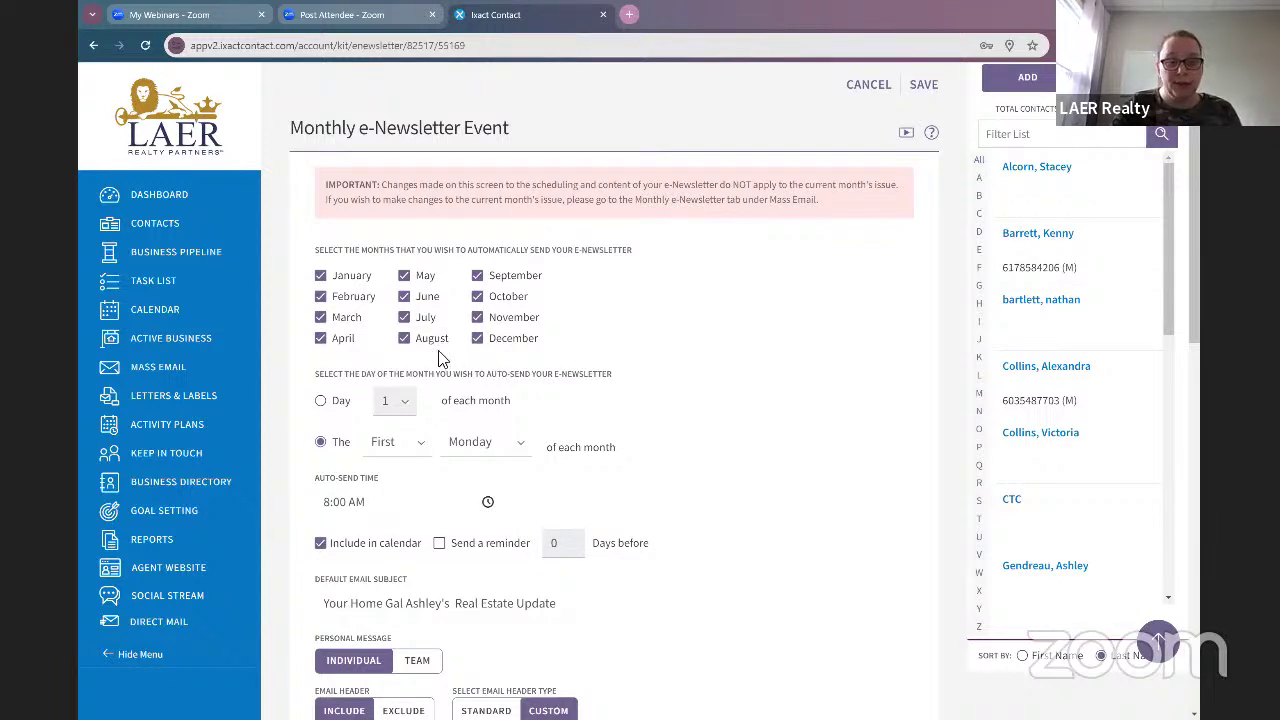
{"action": "scroll", "coordinate": [671, 434], "scroll_direction": "down", "scroll_amount": 2}
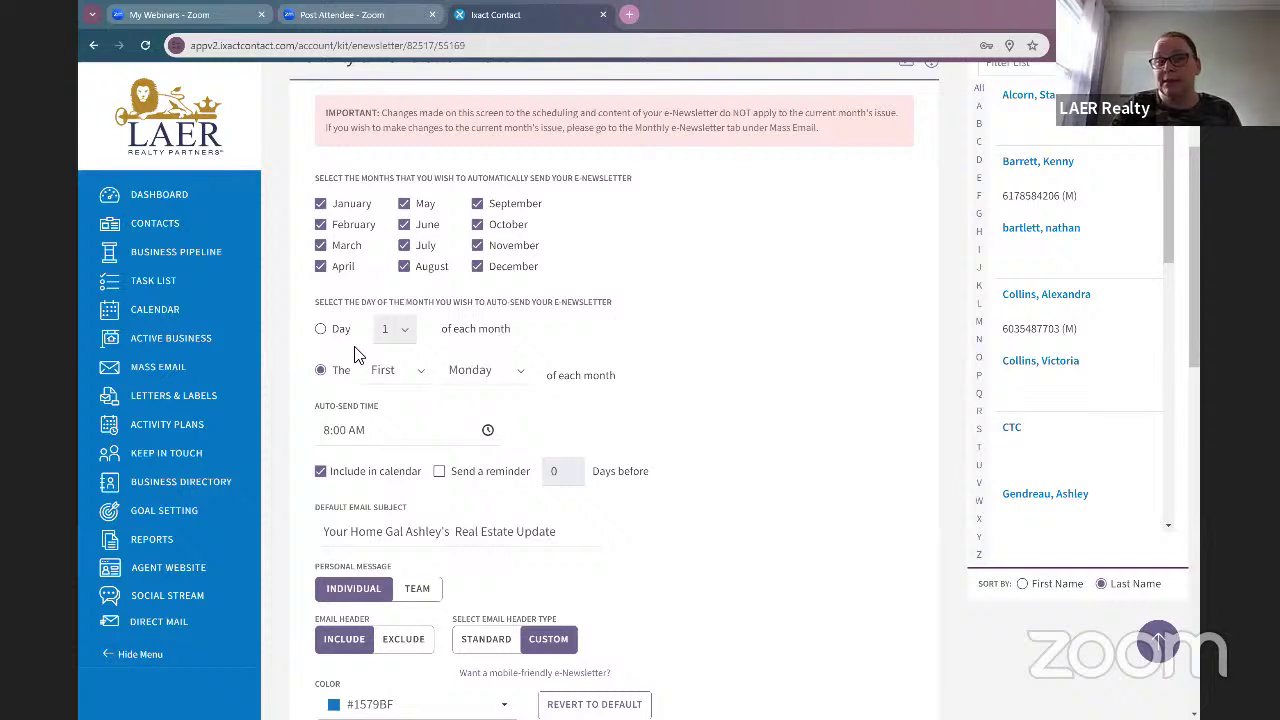
{"action": "left_click", "coordinate": [339, 329]}
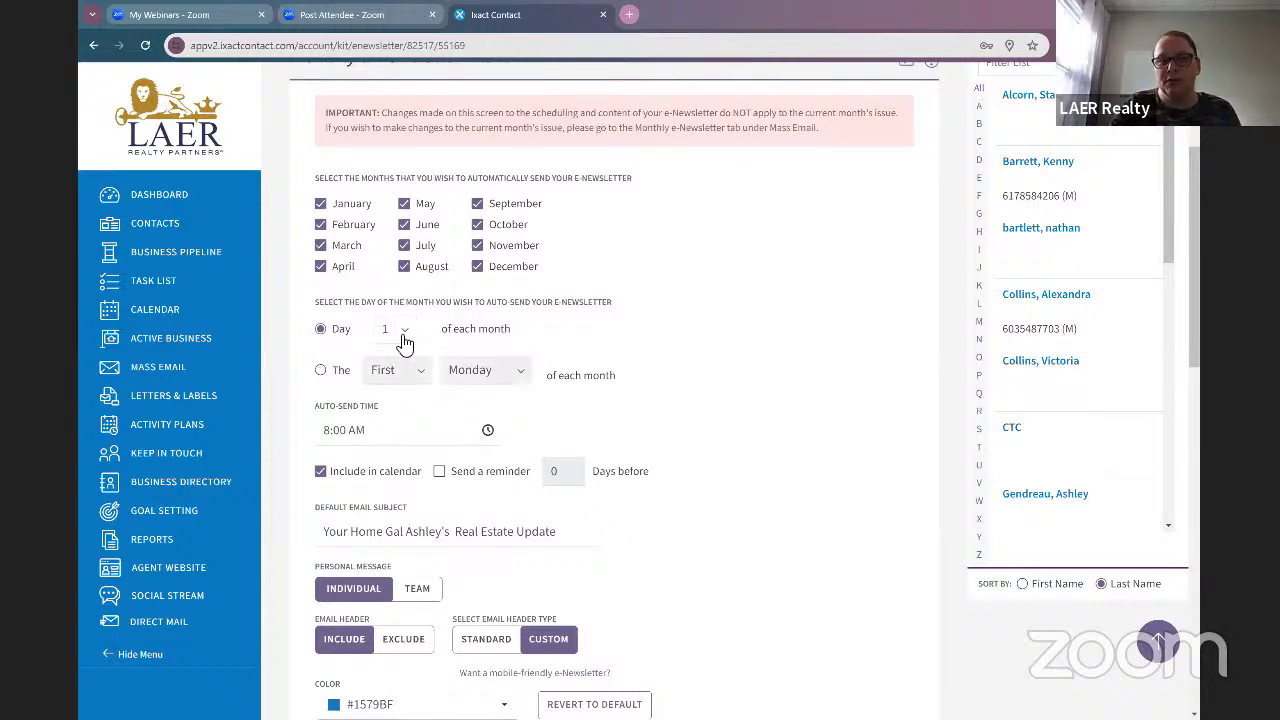
{"action": "left_click", "coordinate": [394, 329]}
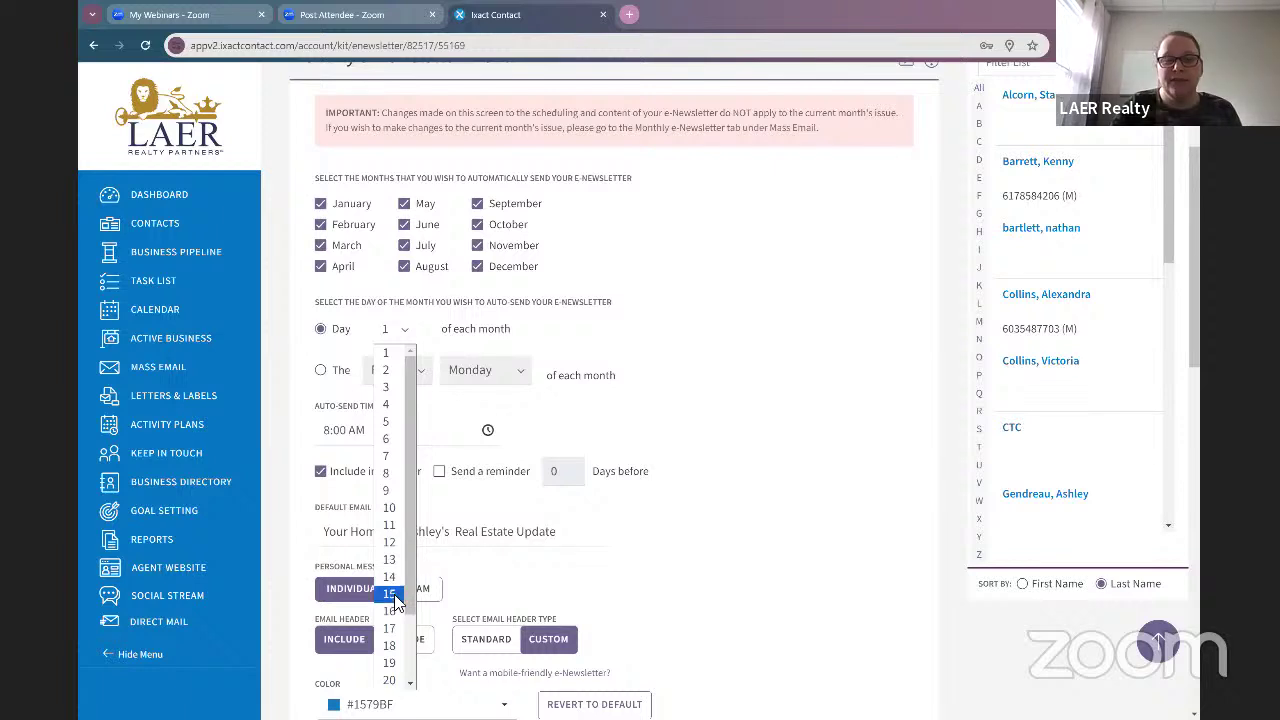
{"action": "left_click", "coordinate": [389, 594]}
Step: Switch the schedule back to the first Monday of each month
{"action": "left_click", "coordinate": [332, 370]}
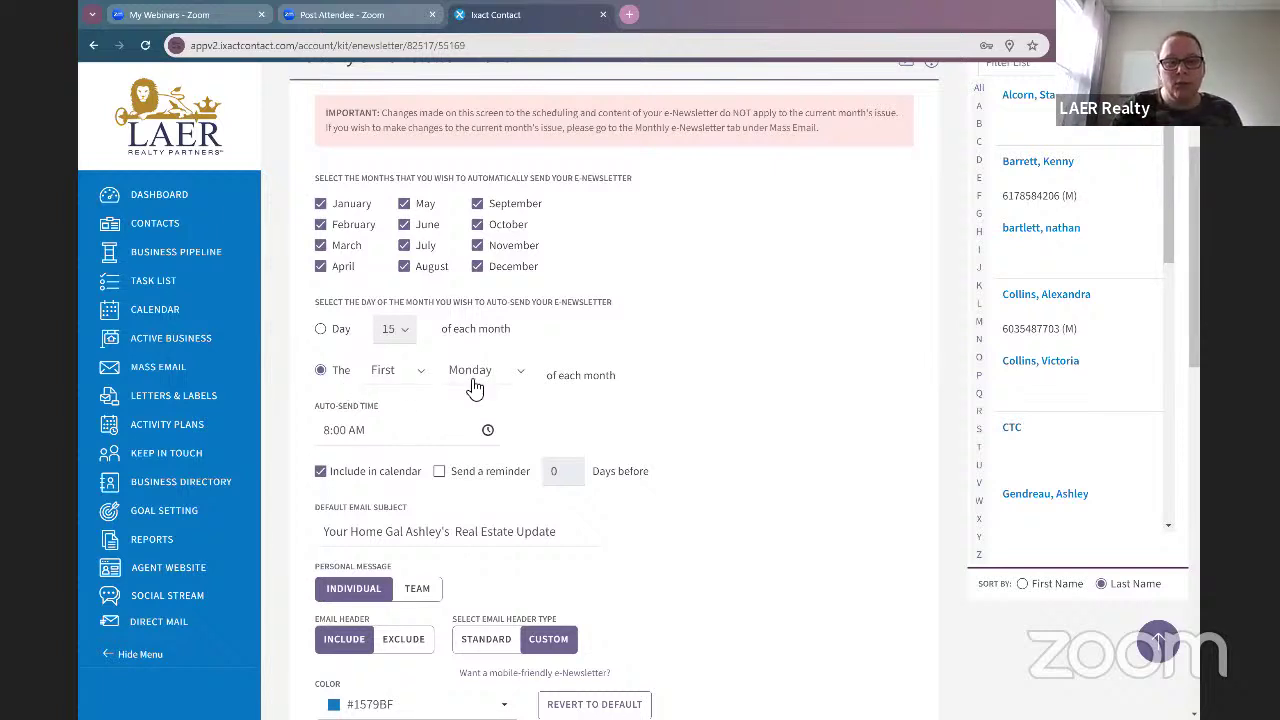
{"action": "left_click", "coordinate": [475, 388]}
{"action": "left_click", "coordinate": [674, 414]}
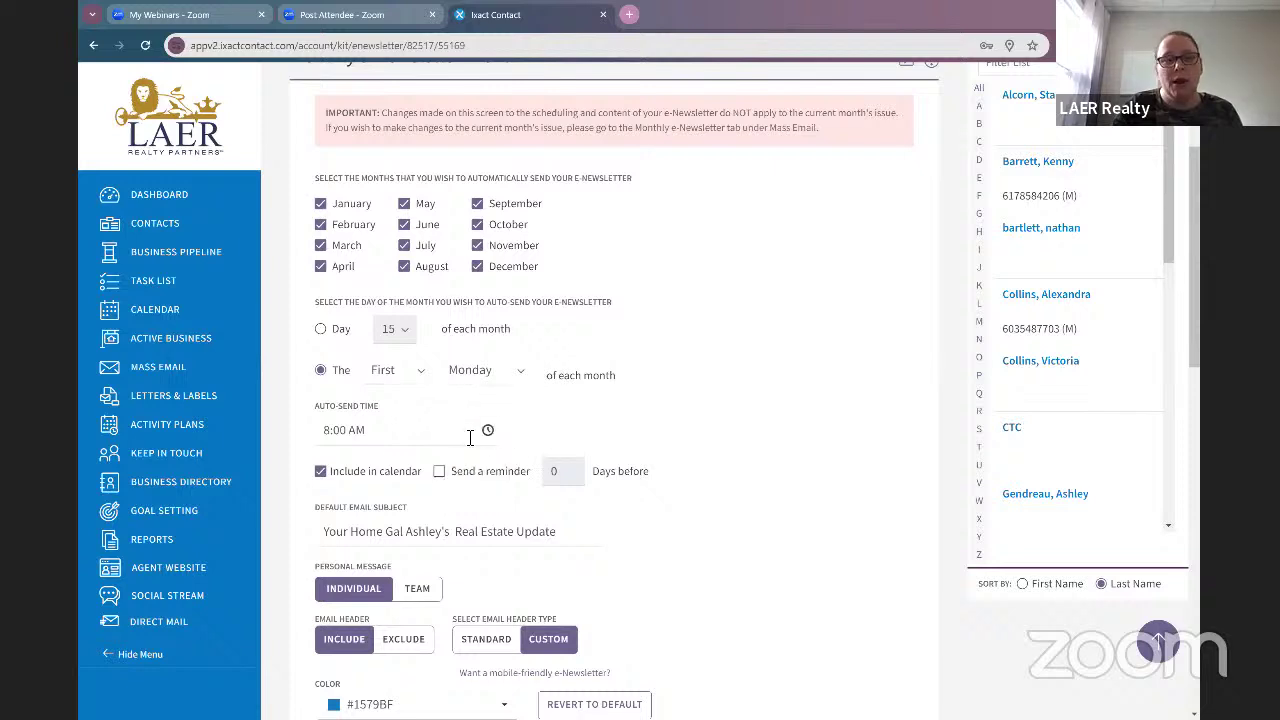
Step: Scroll through the e-Newsletter options and its 10 assigned contacts, then save the event
{"action": "scroll", "coordinate": [418, 431], "scroll_direction": "down", "scroll_amount": 1}
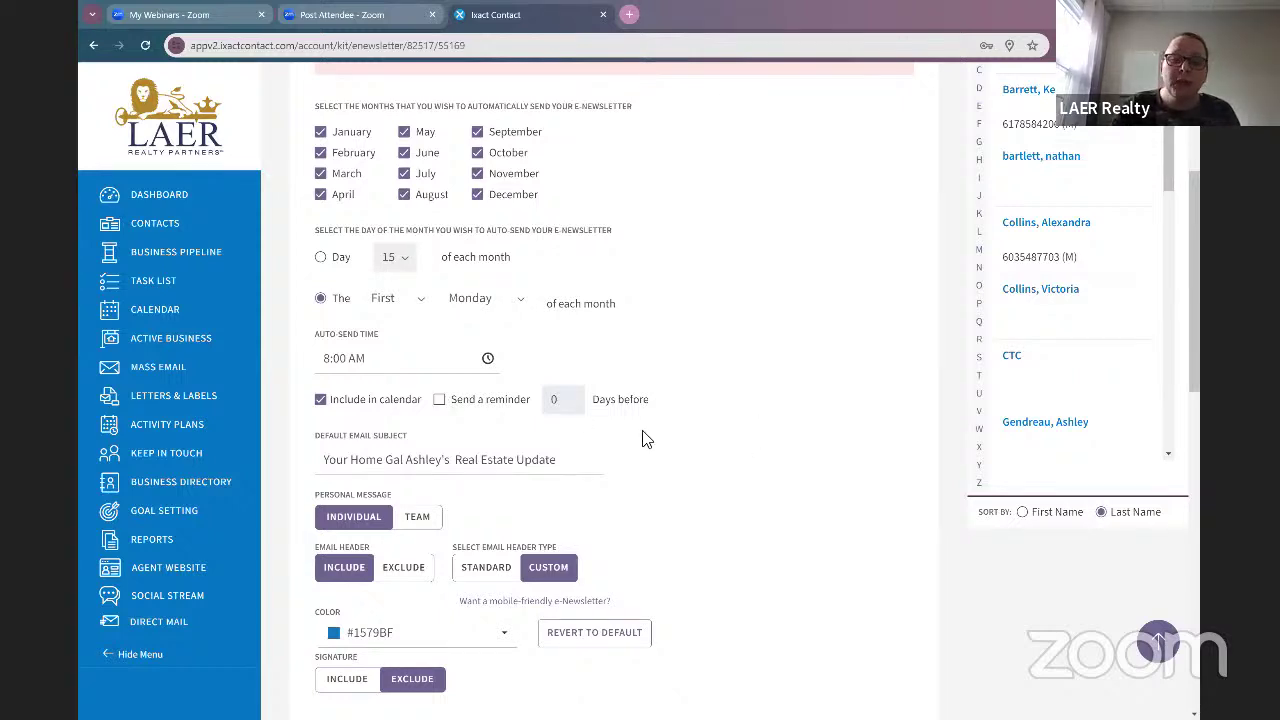
{"action": "scroll", "coordinate": [638, 437], "scroll_direction": "down", "scroll_amount": 3}
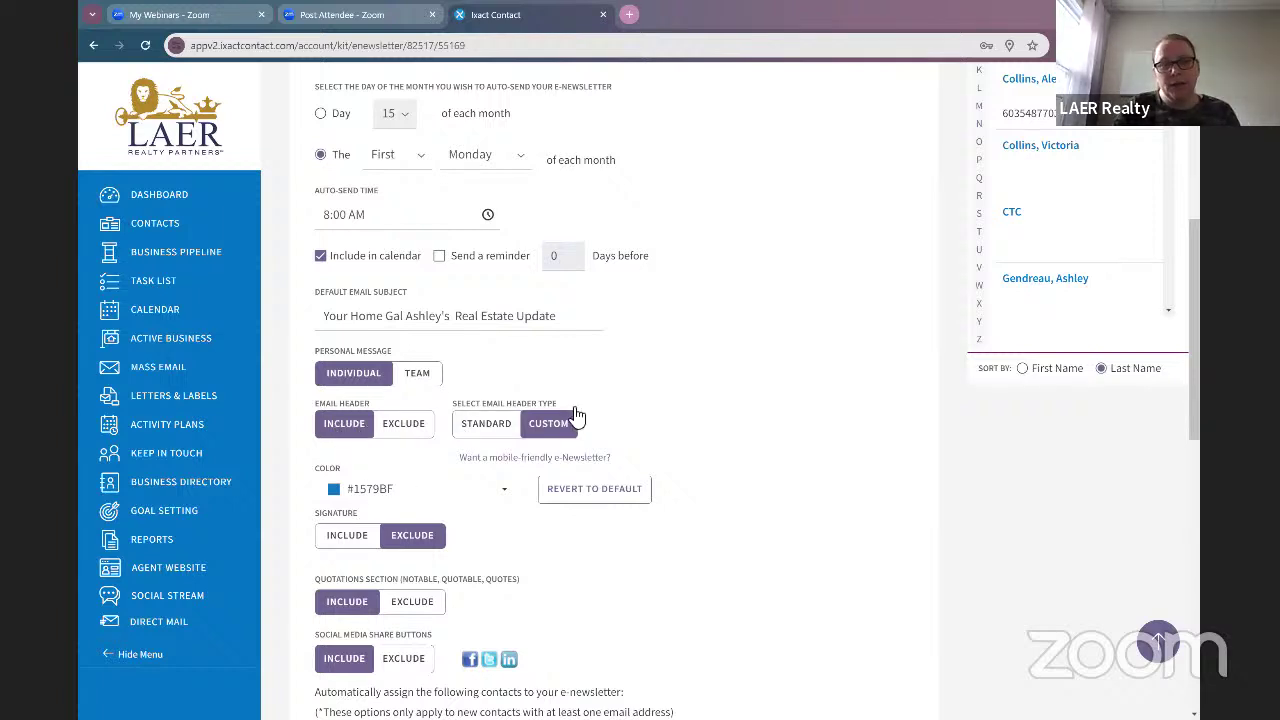
{"action": "scroll", "coordinate": [572, 428], "scroll_direction": "down", "scroll_amount": 2}
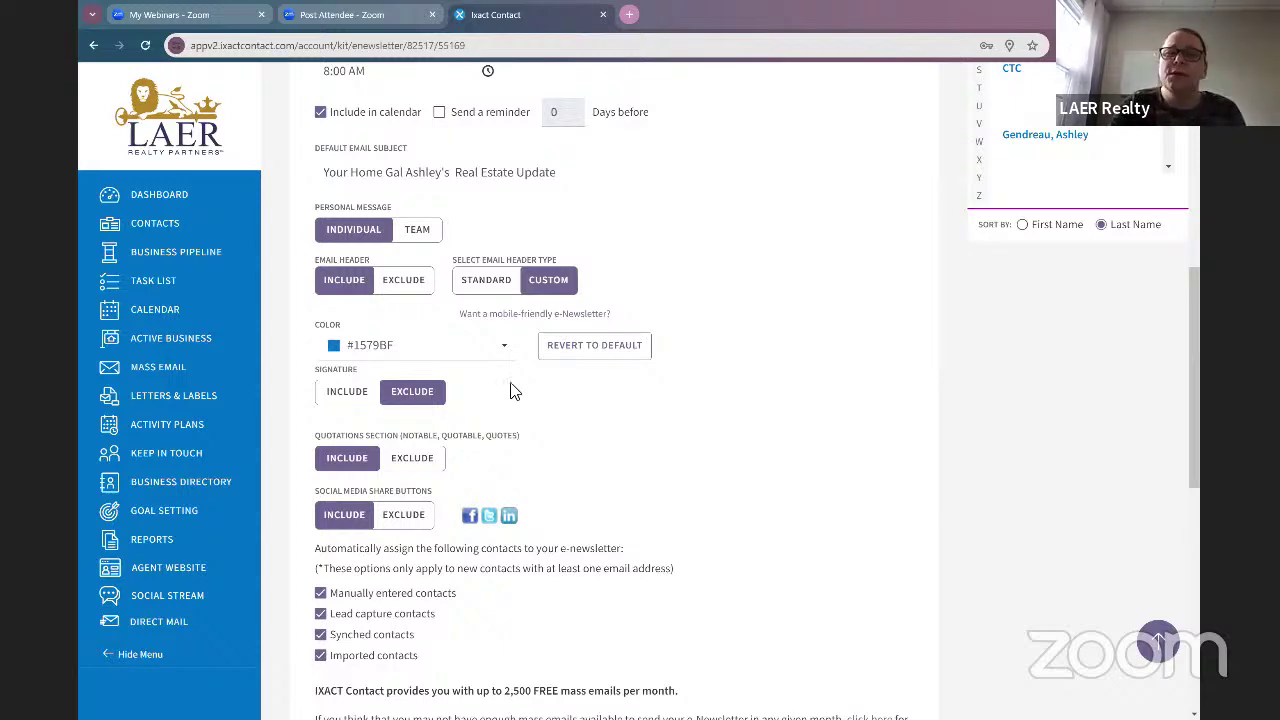
{"action": "scroll", "coordinate": [512, 390], "scroll_direction": "down", "scroll_amount": 3}
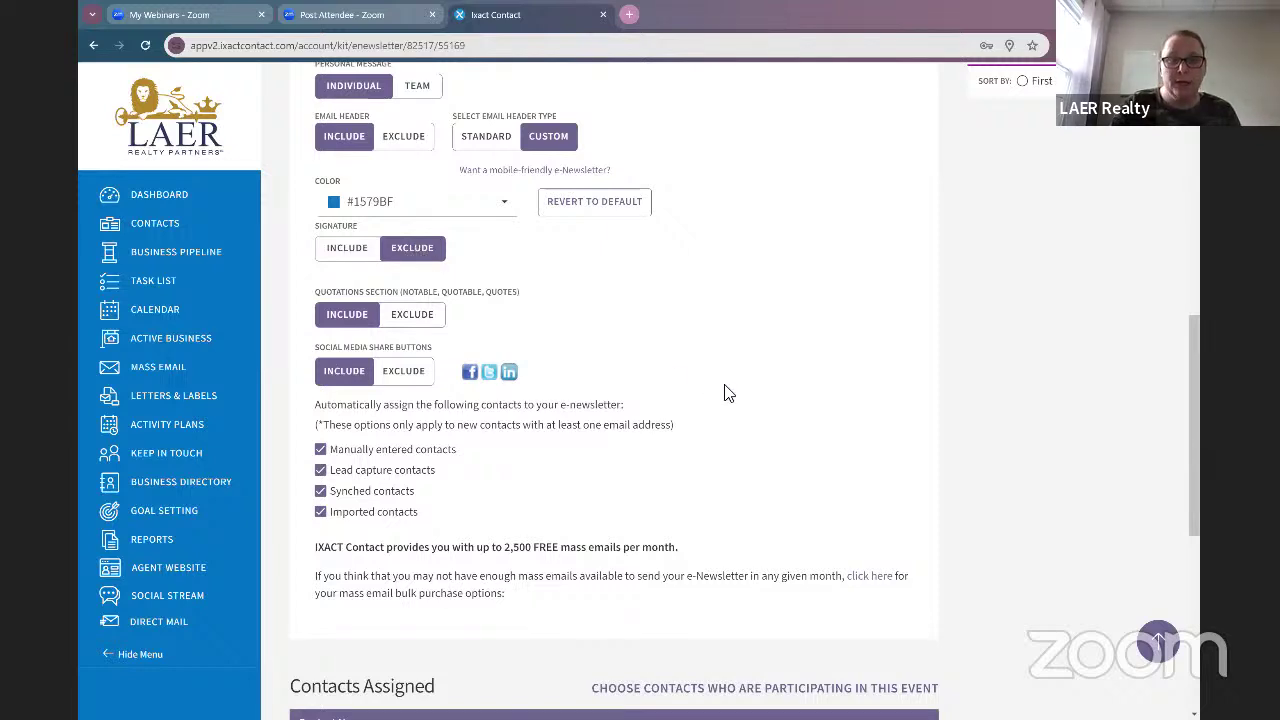
{"action": "scroll", "coordinate": [727, 393], "scroll_direction": "down", "scroll_amount": 1}
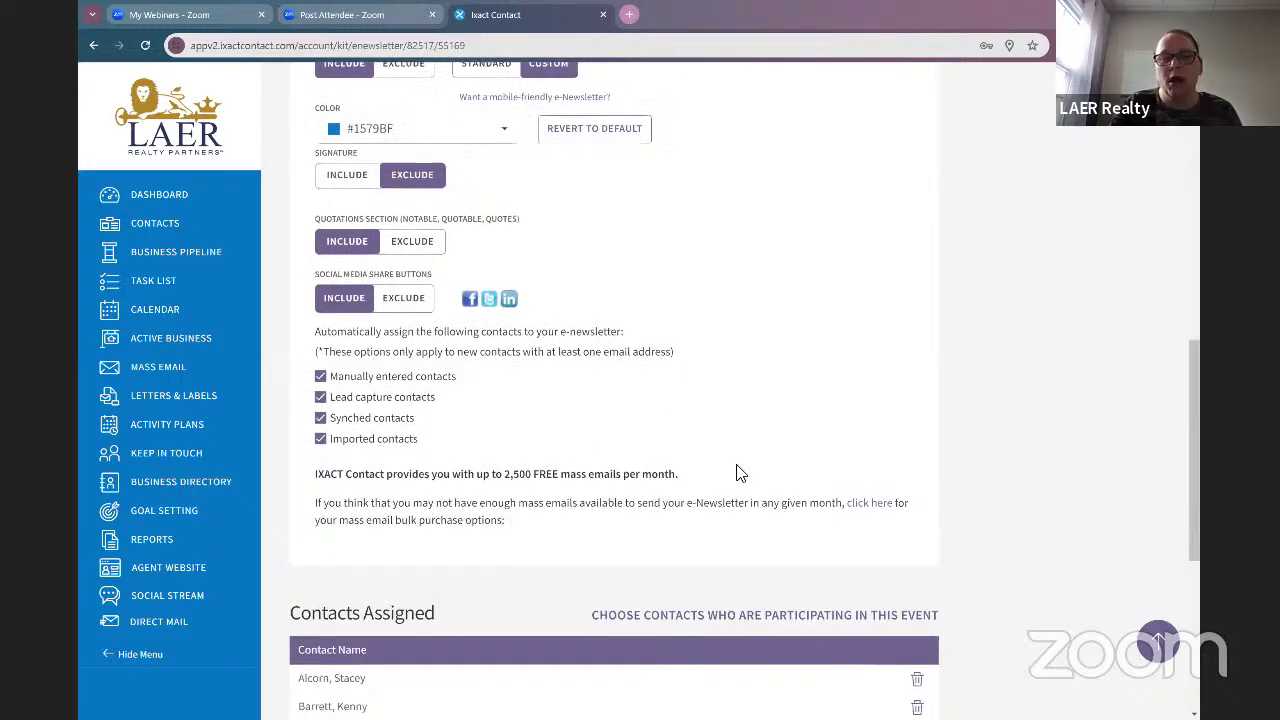
{"action": "scroll", "coordinate": [826, 500], "scroll_direction": "up", "scroll_amount": 1}
{"action": "scroll", "coordinate": [826, 500], "scroll_direction": "up", "scroll_amount": 8}
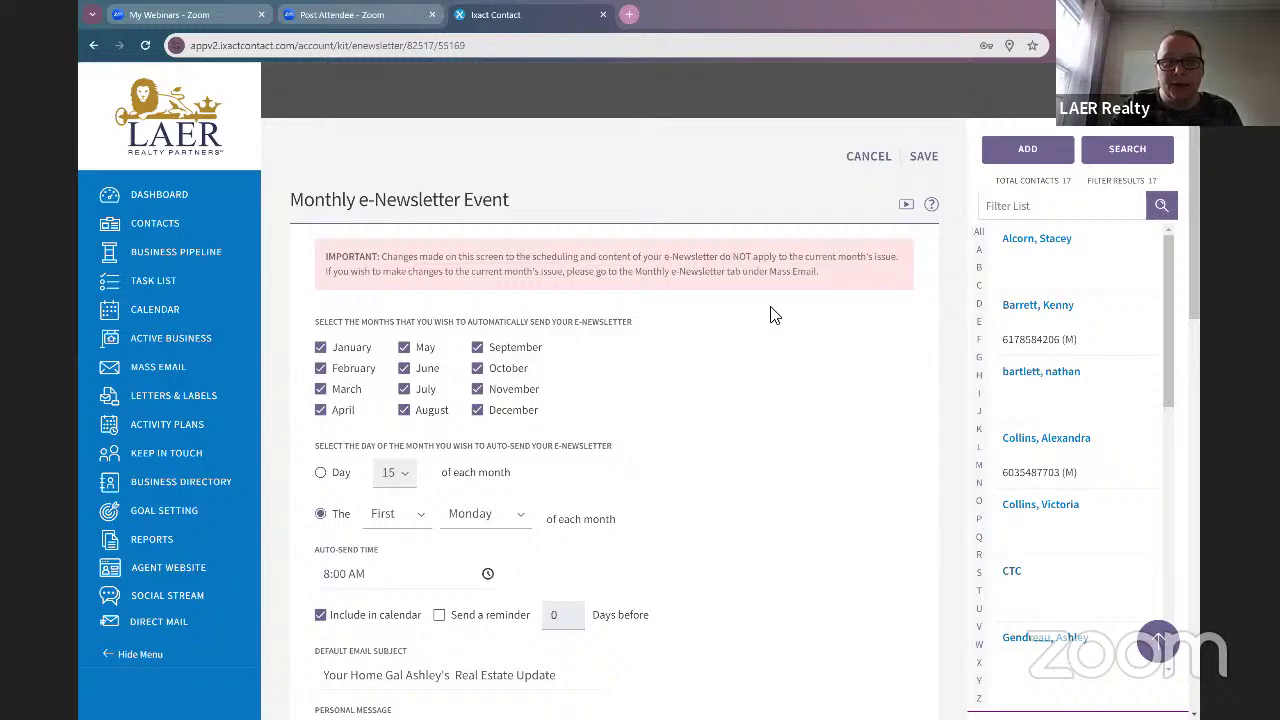
{"action": "scroll", "coordinate": [770, 325], "scroll_direction": "down", "scroll_amount": 15}
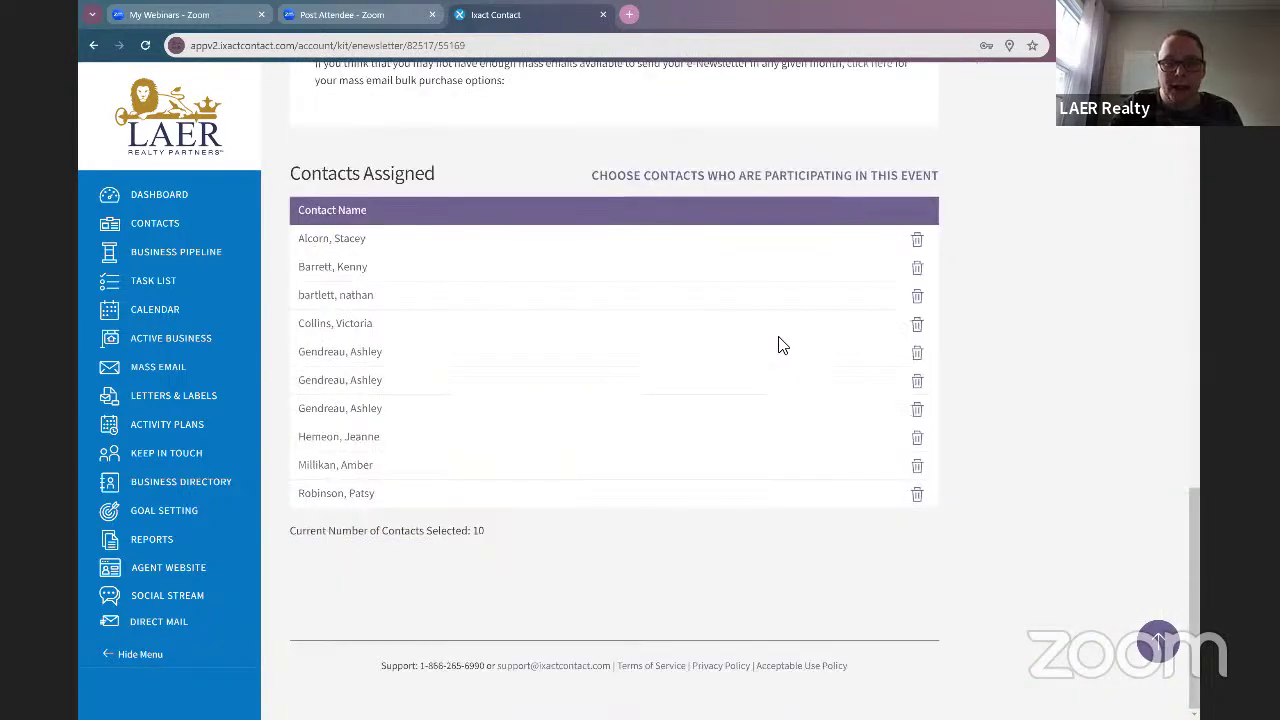
{"action": "scroll", "coordinate": [780, 400], "scroll_direction": "up", "scroll_amount": 15}
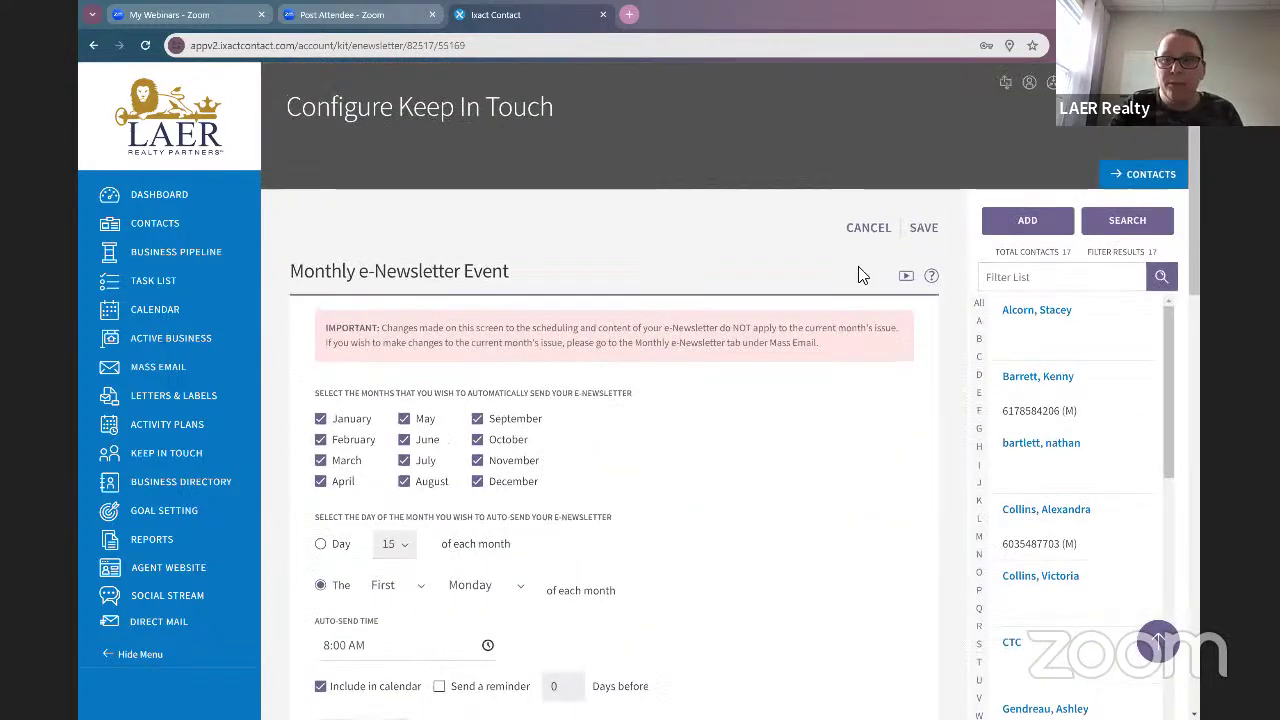
{"action": "left_click", "coordinate": [926, 228]}
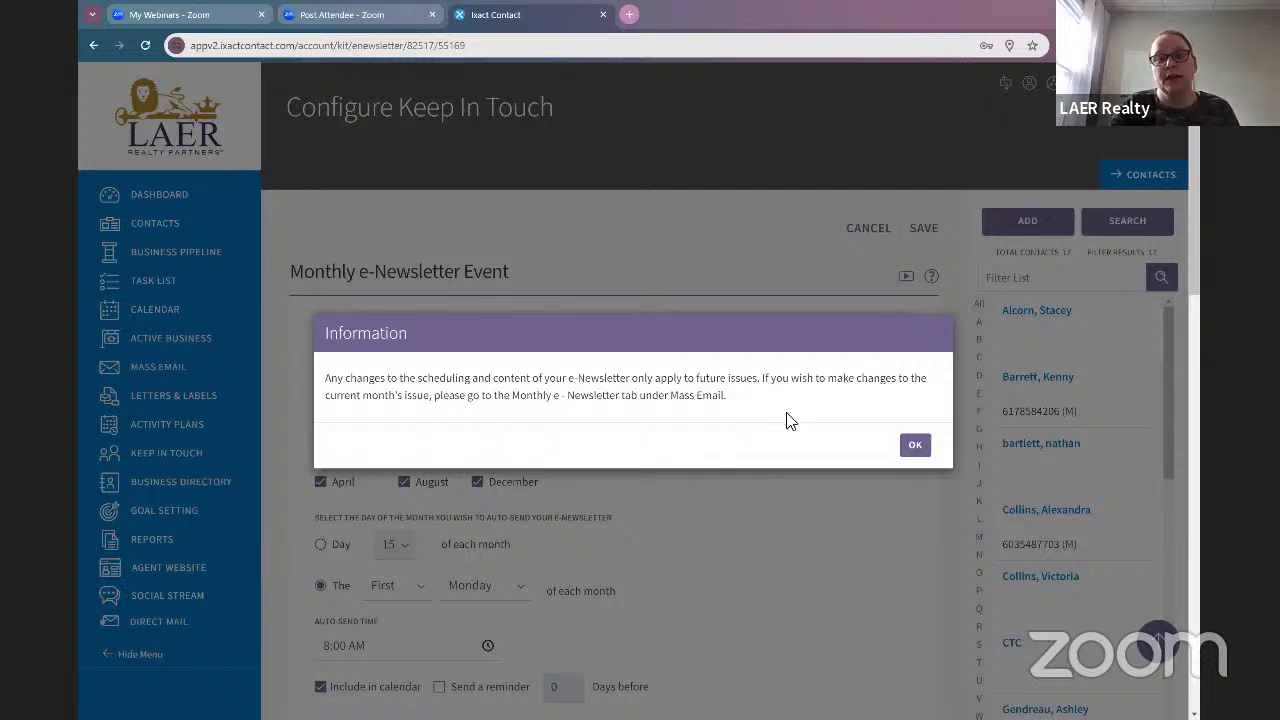
{"action": "left_click", "coordinate": [916, 449]}
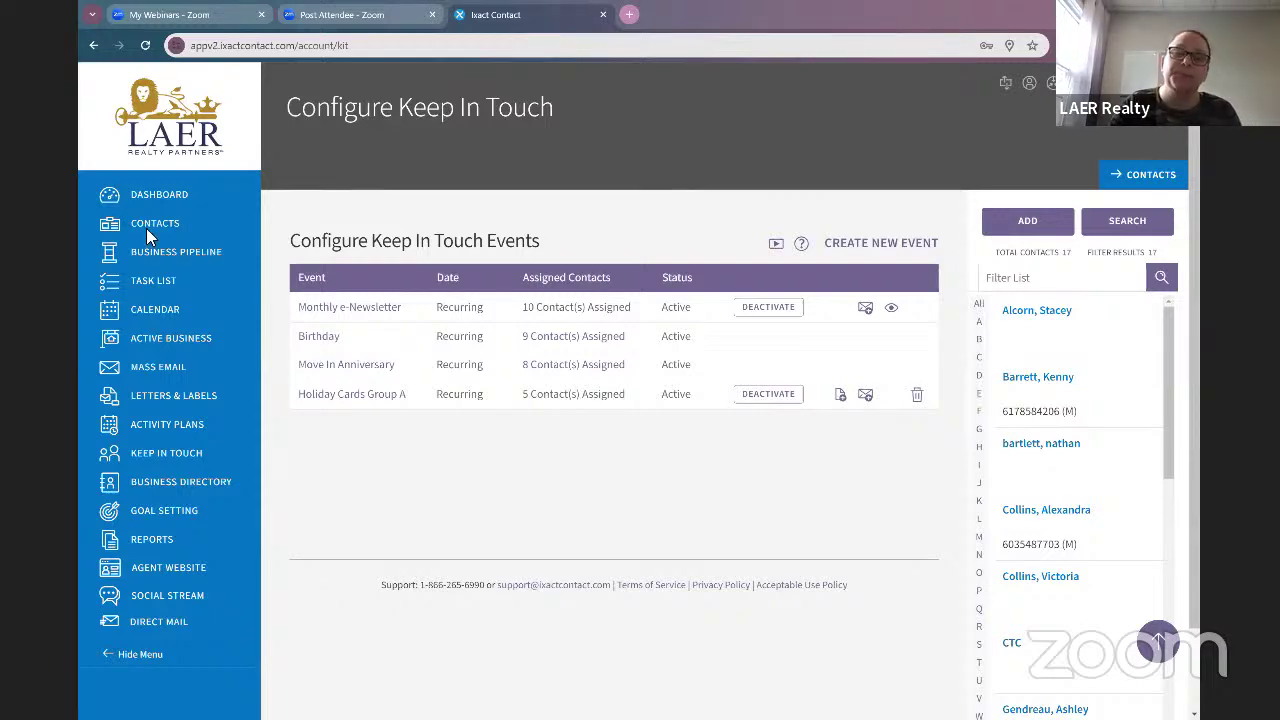
Step: Open the LAER Birthday 1 email from Mass Email for editing
{"action": "left_click", "coordinate": [150, 372]}
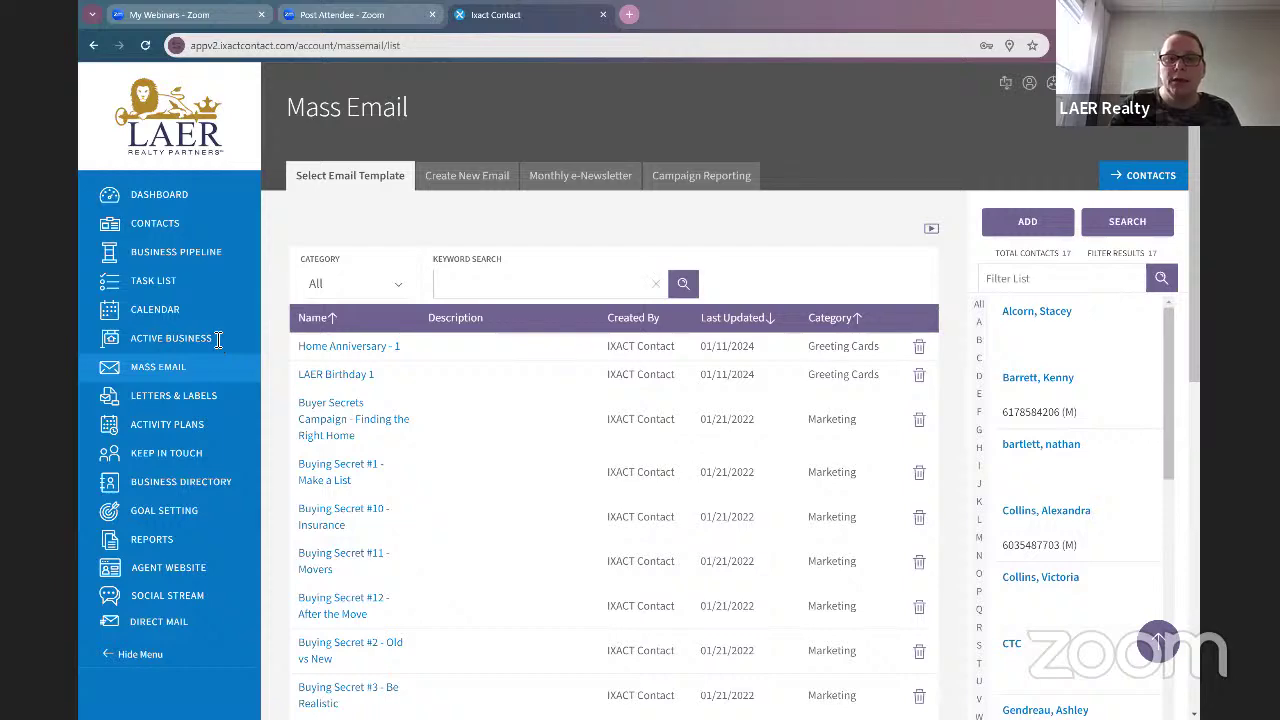
{"action": "left_click", "coordinate": [336, 376]}
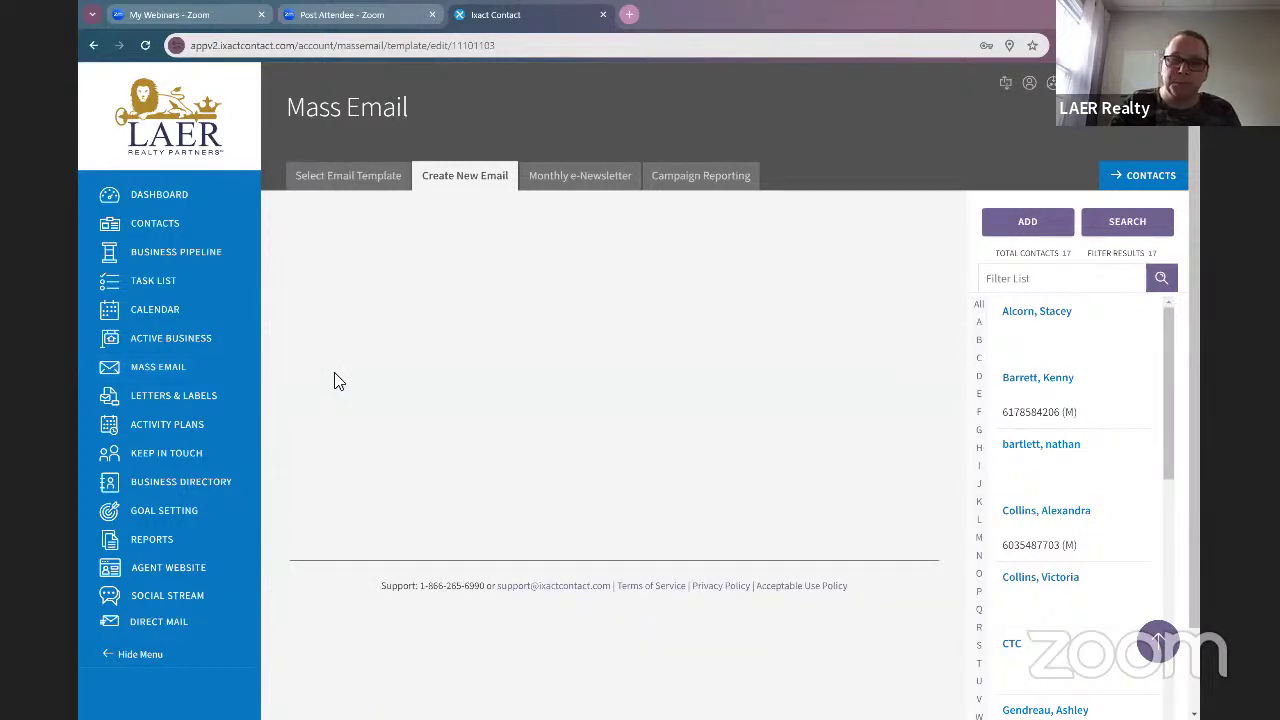
{"action": "scroll", "coordinate": [586, 391], "scroll_direction": "down", "scroll_amount": 5}
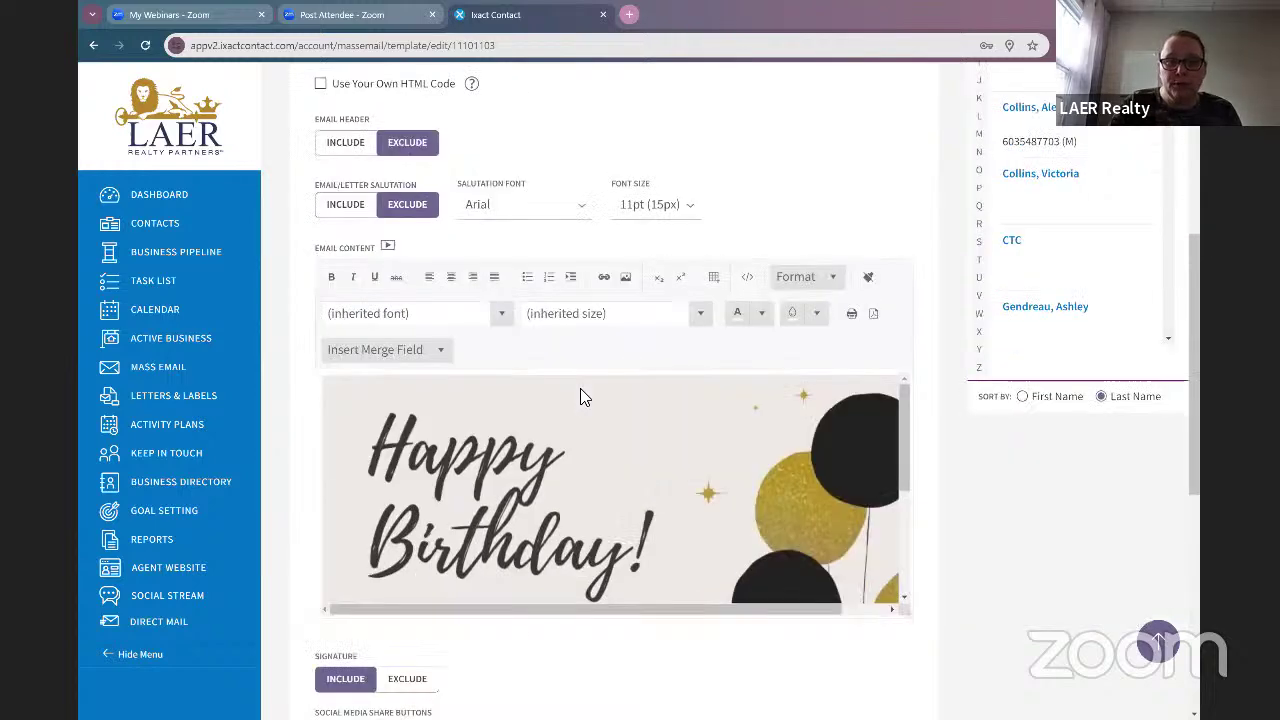
{"action": "scroll", "coordinate": [689, 549], "scroll_direction": "down", "scroll_amount": 3}
{"action": "scroll", "coordinate": [690, 550], "scroll_direction": "down", "scroll_amount": 4}
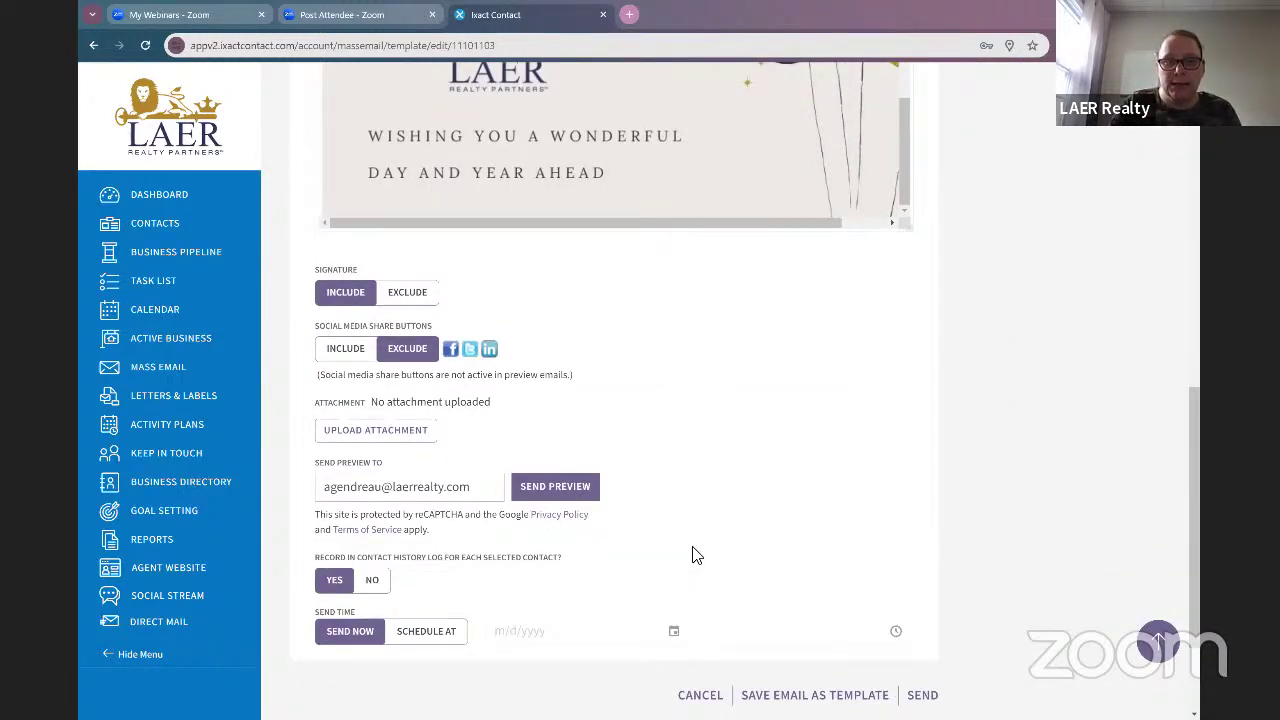
{"action": "scroll", "coordinate": [697, 552], "scroll_direction": "up", "scroll_amount": 7}
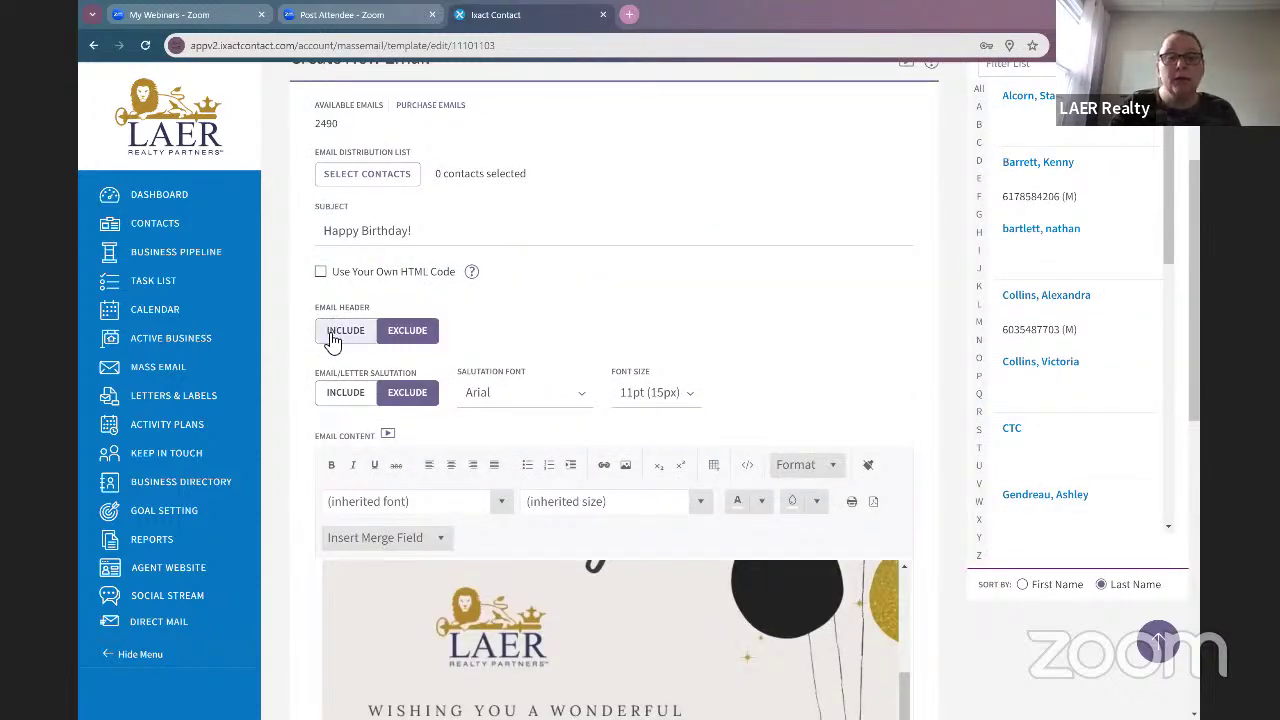
Step: Toggle the Email Header option and leave it set to Exclude
{"action": "left_click", "coordinate": [340, 338]}
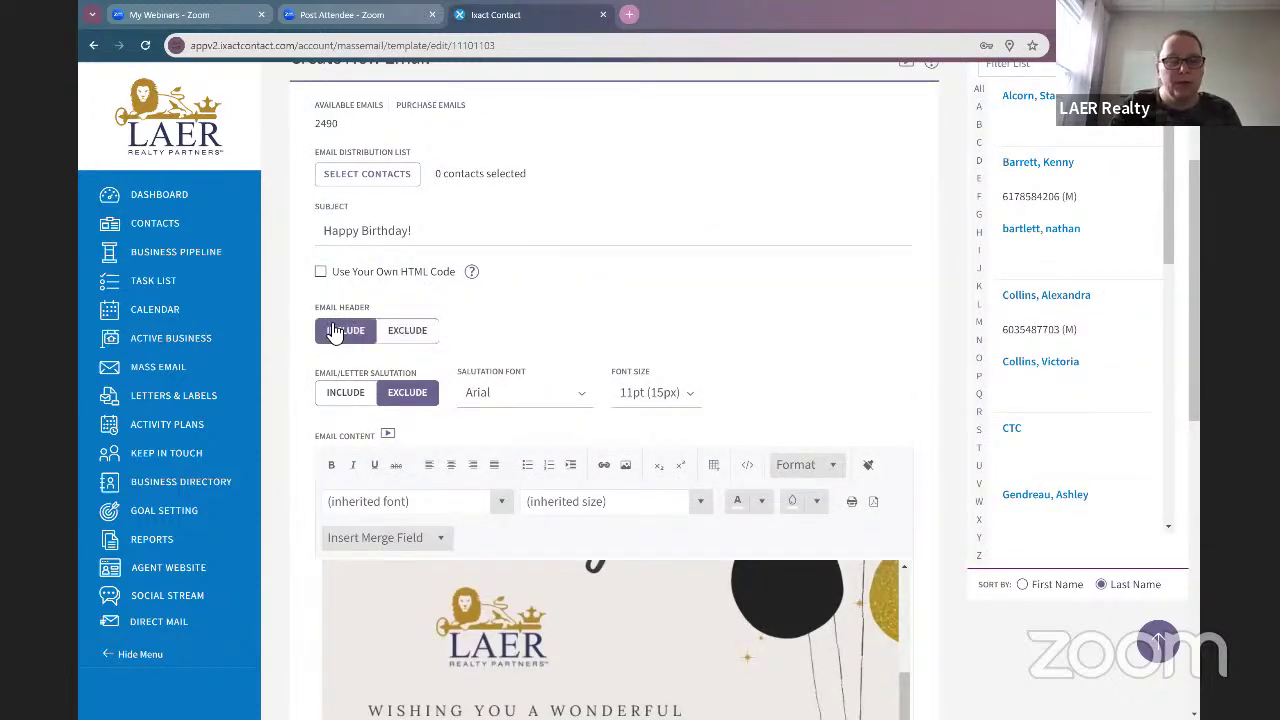
{"action": "left_click", "coordinate": [385, 335]}
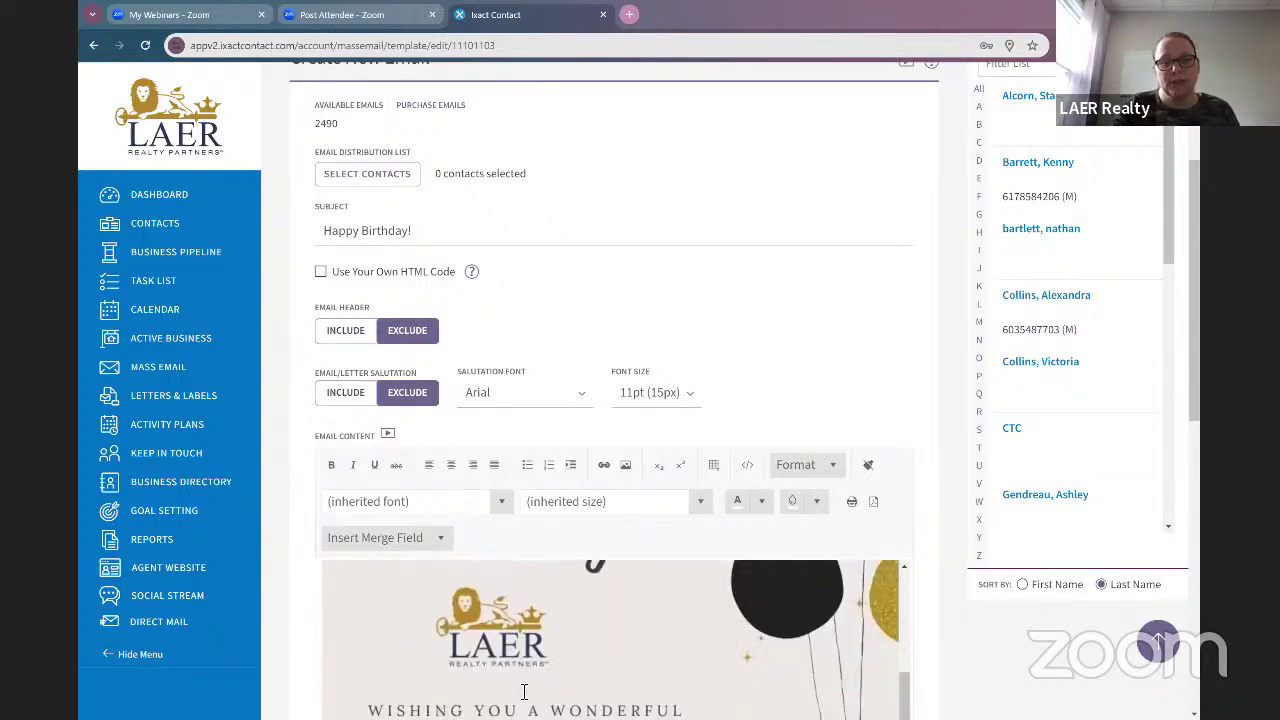
{"action": "scroll", "coordinate": [557, 676], "scroll_direction": "down", "scroll_amount": 2}
{"action": "scroll", "coordinate": [533, 660], "scroll_direction": "up", "scroll_amount": 3}
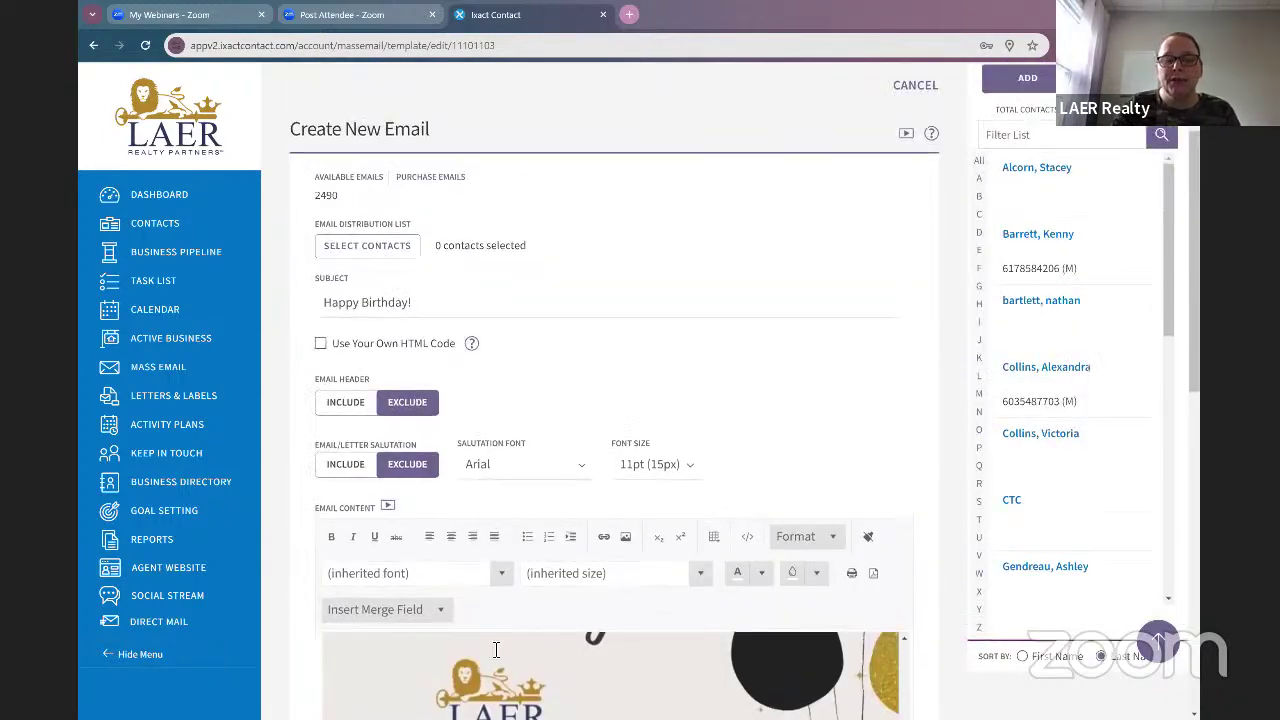
{"action": "left_click", "coordinate": [346, 403]}
{"action": "scroll", "coordinate": [594, 689], "scroll_direction": "up", "scroll_amount": 2}
{"action": "scroll", "coordinate": [560, 660], "scroll_direction": "down", "scroll_amount": 4}
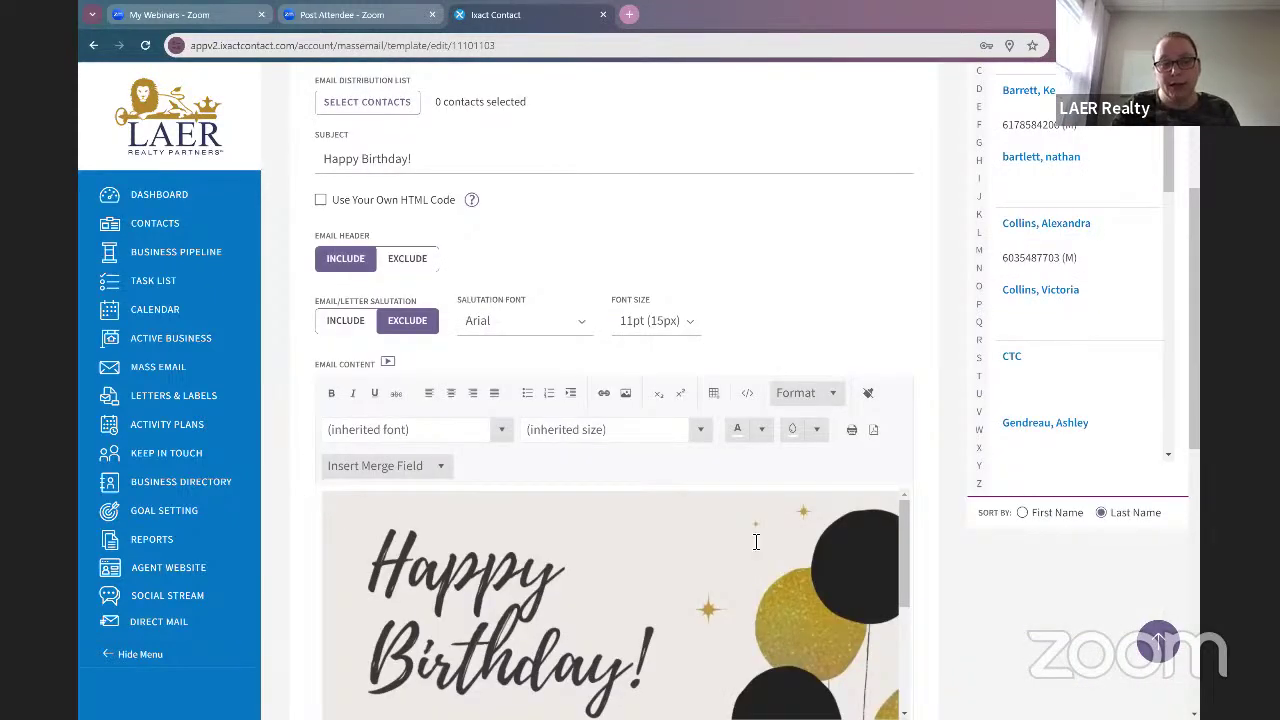
{"action": "scroll", "coordinate": [678, 578], "scroll_direction": "down", "scroll_amount": 7}
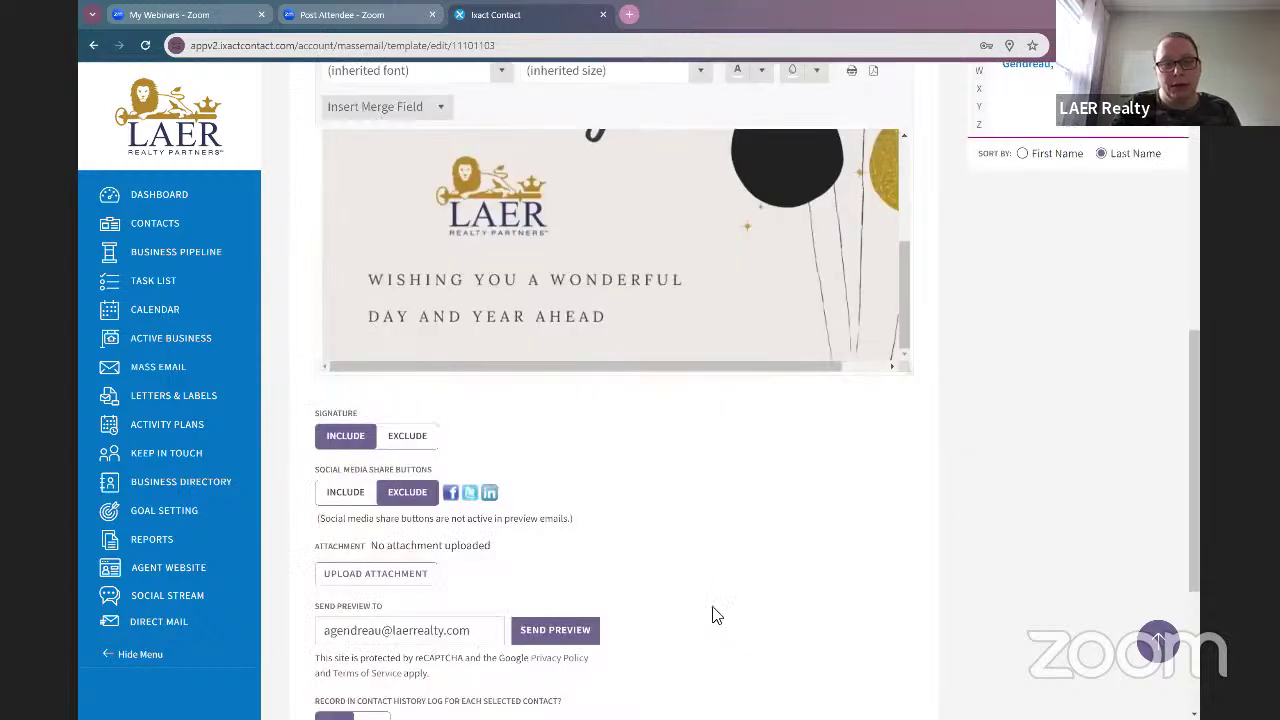
{"action": "scroll", "coordinate": [716, 611], "scroll_direction": "down", "scroll_amount": 3}
{"action": "scroll", "coordinate": [552, 500], "scroll_direction": "up", "scroll_amount": 8}
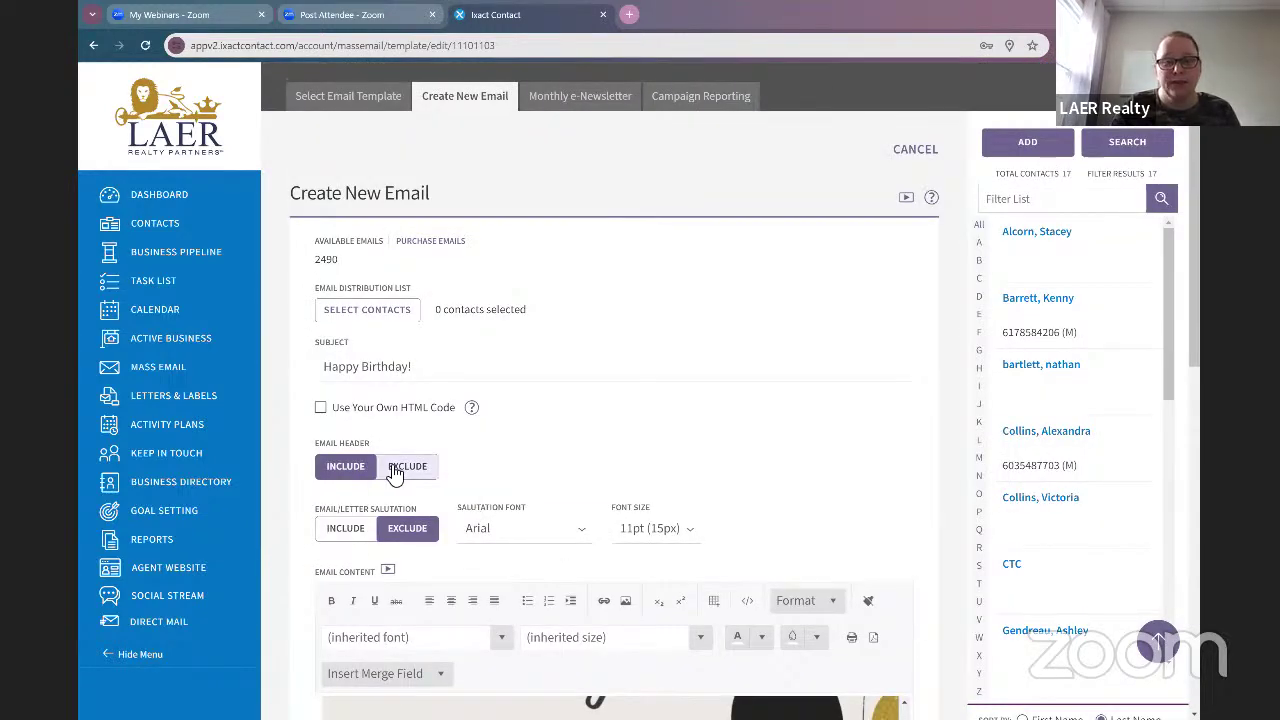
{"action": "left_click", "coordinate": [395, 472]}
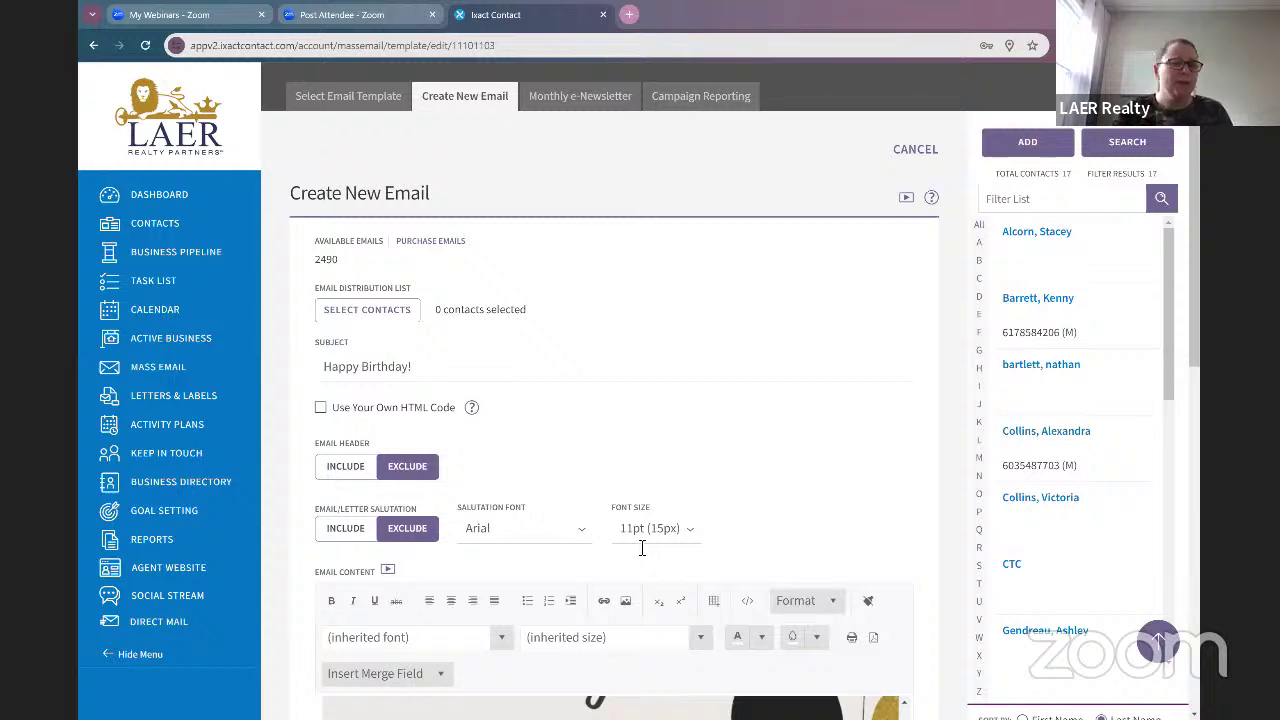
{"action": "scroll", "coordinate": [630, 588], "scroll_direction": "down", "scroll_amount": 3}
{"action": "scroll", "coordinate": [630, 588], "scroll_direction": "up", "scroll_amount": 3}
{"action": "scroll", "coordinate": [648, 578], "scroll_direction": "up", "scroll_amount": 2}
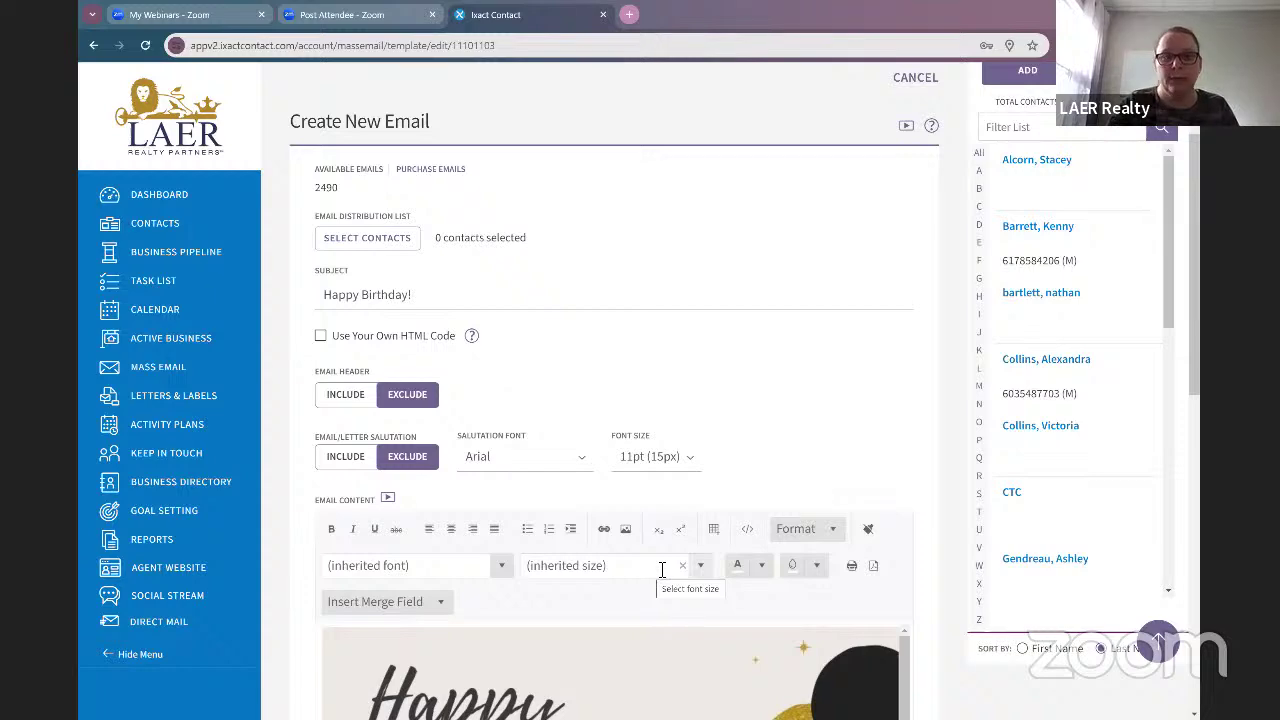
{"action": "scroll", "coordinate": [862, 262], "scroll_direction": "up", "scroll_amount": 2}
{"action": "scroll", "coordinate": [871, 451], "scroll_direction": "down", "scroll_amount": 10}
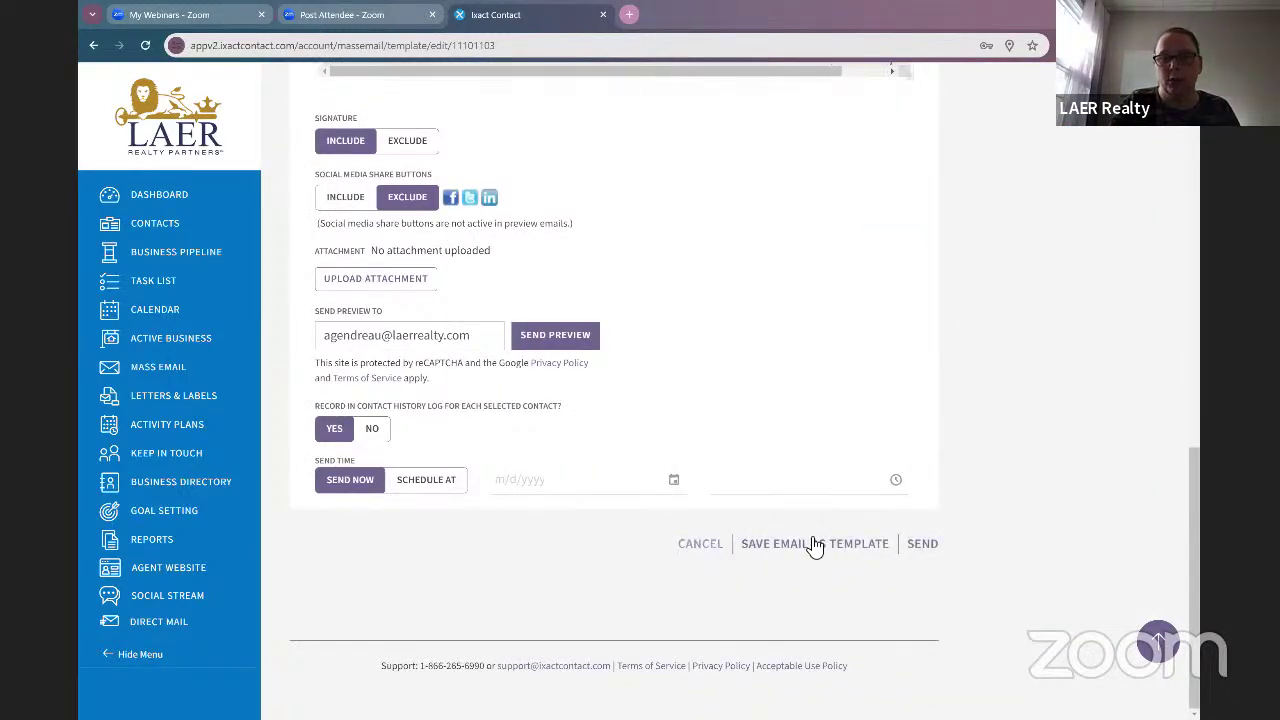
Step: Save LAER Birthday 1 as a Greeting Cards template and return to the template list
{"action": "left_click", "coordinate": [812, 550]}
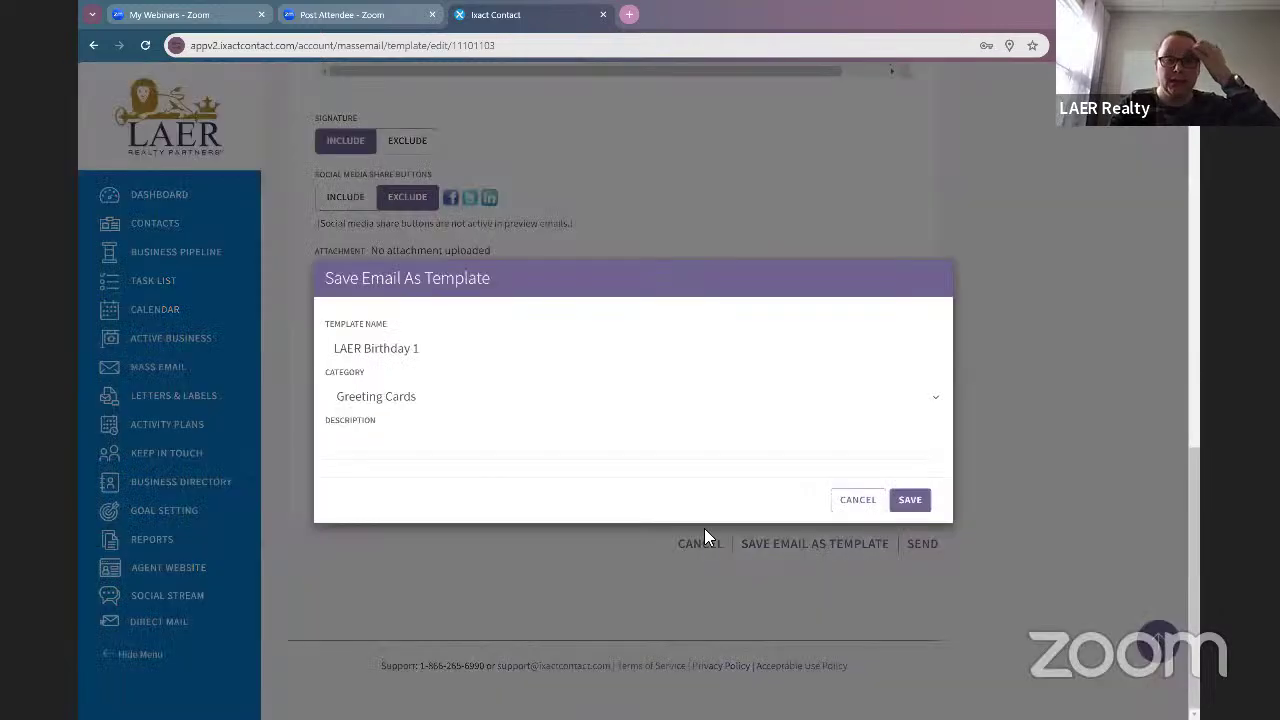
{"action": "left_click", "coordinate": [918, 503]}
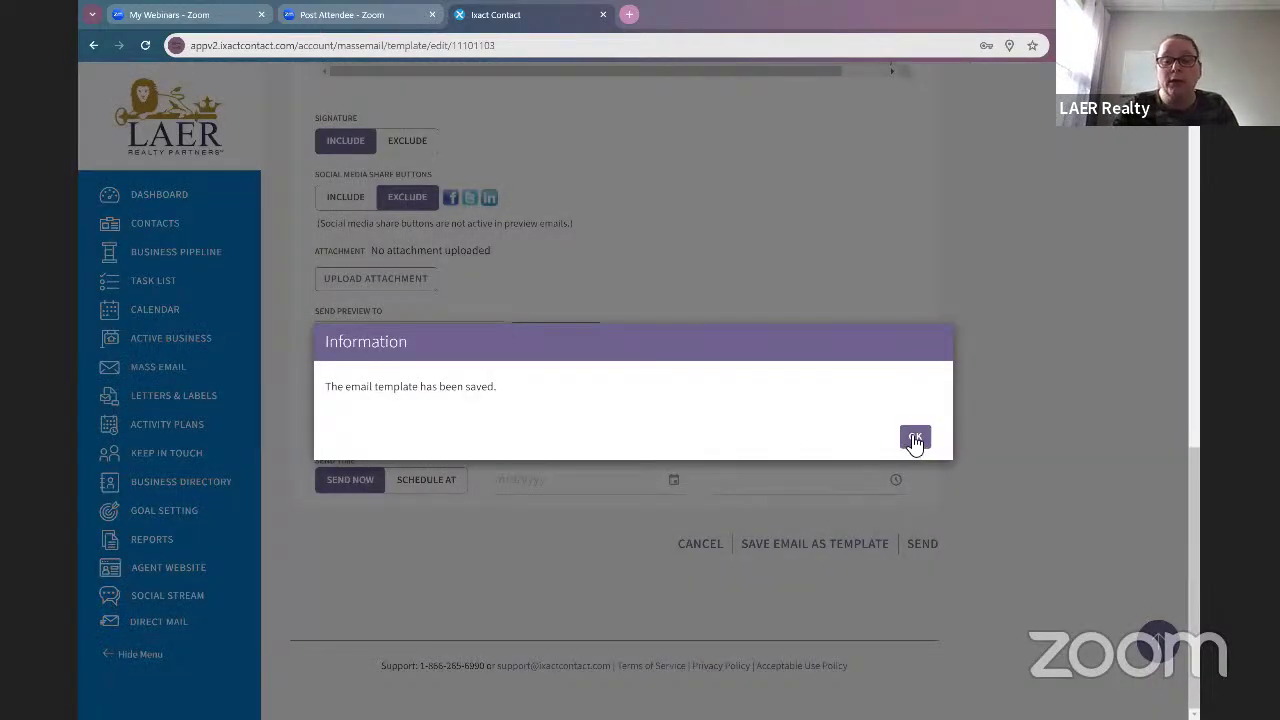
{"action": "left_click", "coordinate": [914, 437]}
{"action": "scroll", "coordinate": [752, 432], "scroll_direction": "up", "scroll_amount": 15}
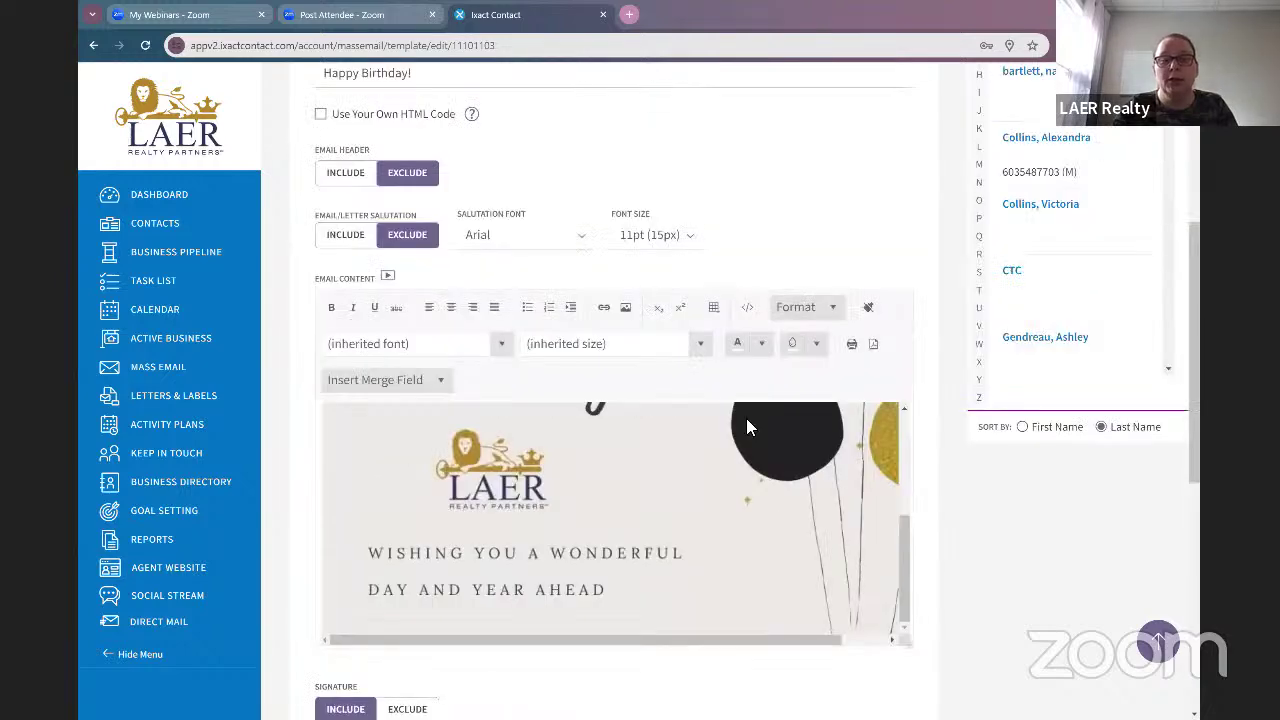
{"action": "left_click", "coordinate": [318, 176]}
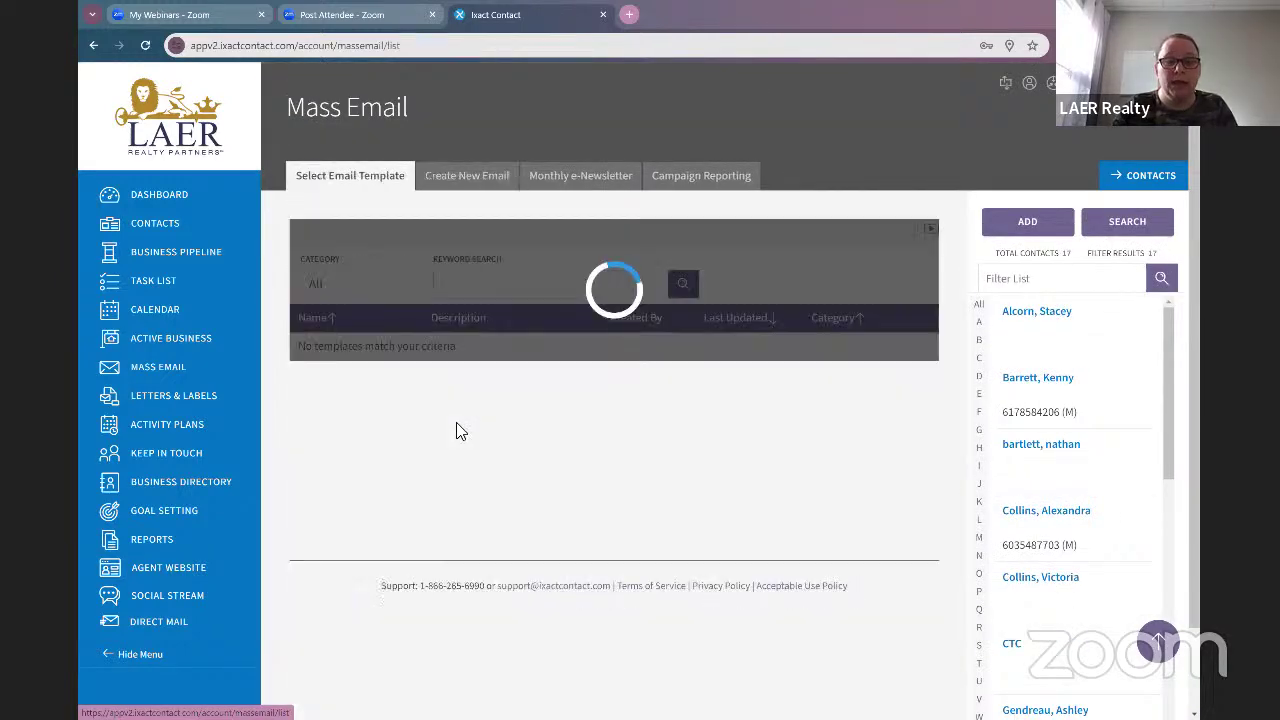
Step: Open the Home Anniversary - 1 template and leave its email header set to Exclude
{"action": "left_click", "coordinate": [330, 374]}
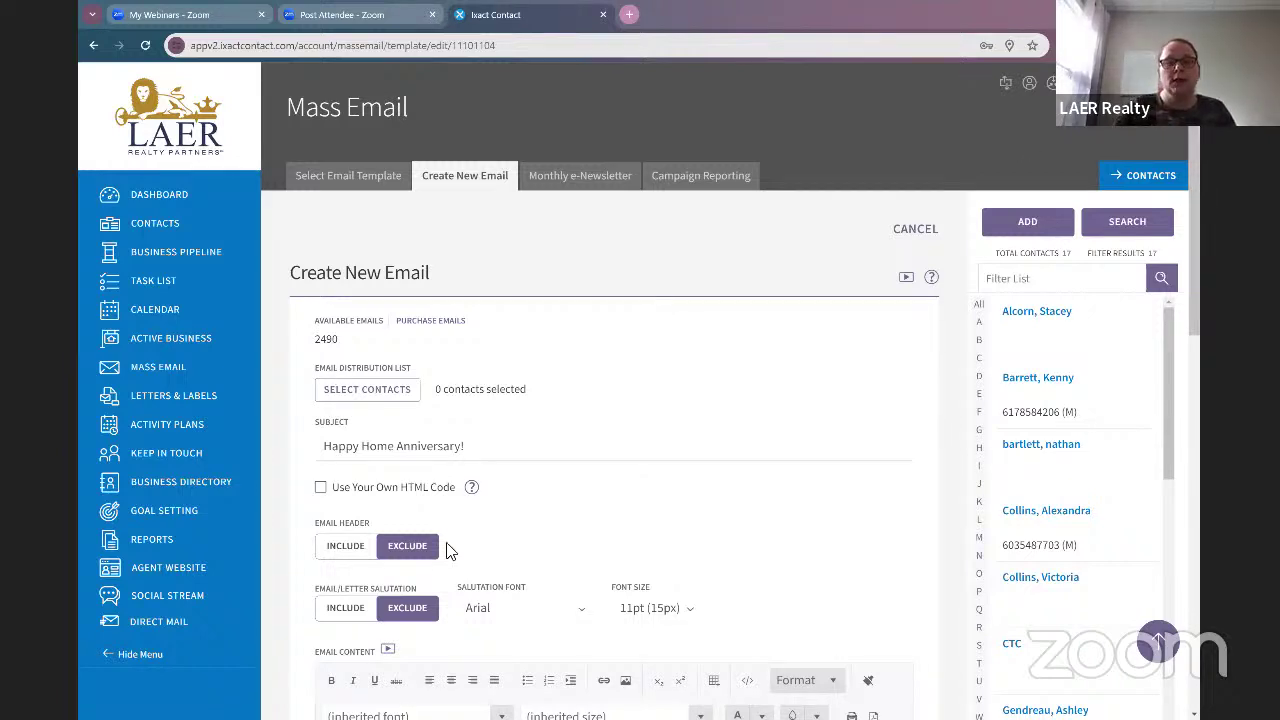
{"action": "left_click", "coordinate": [330, 553]}
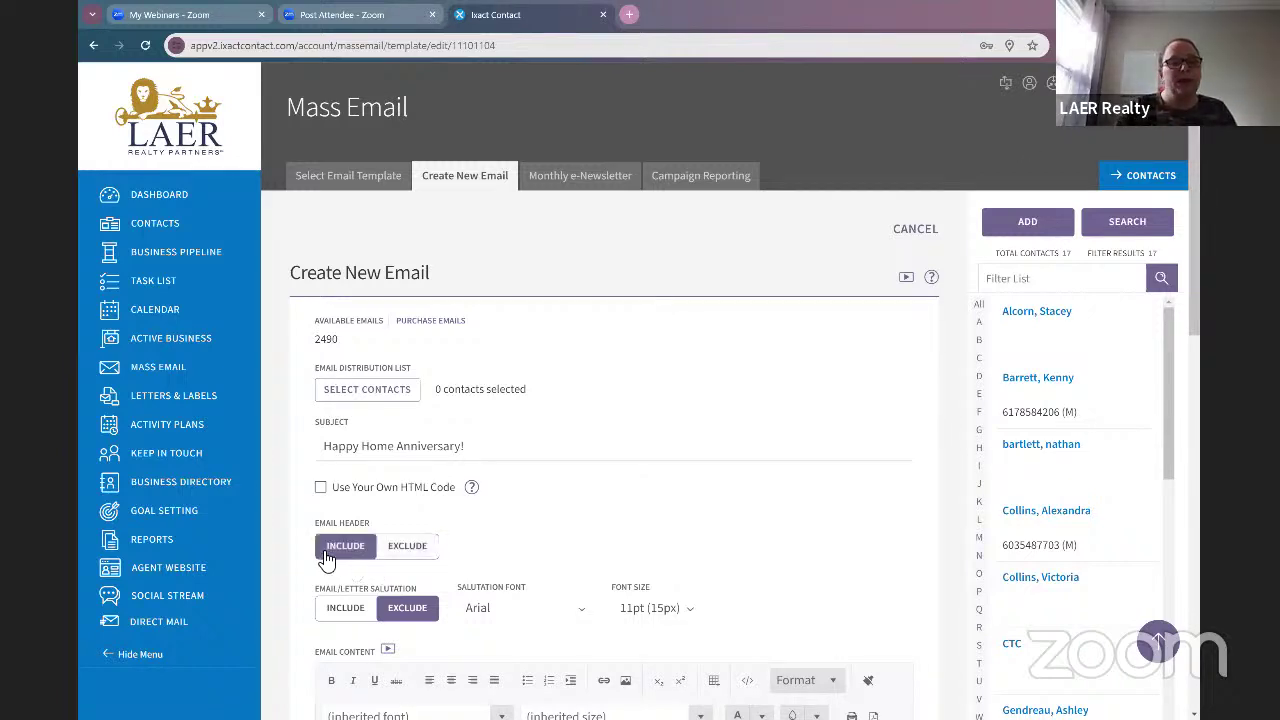
{"action": "left_click", "coordinate": [420, 559]}
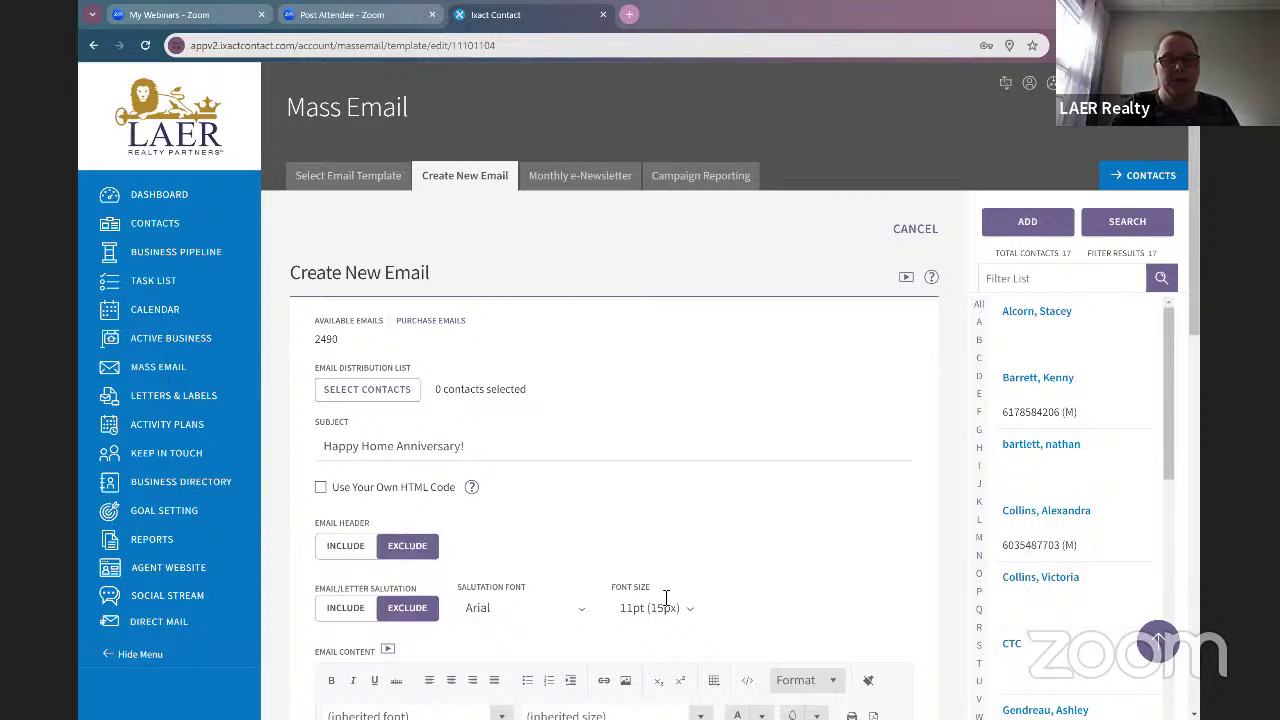
Step: Save the 'Happy Home Anniversary!' email as a template and dismiss the confirmation
{"action": "scroll", "coordinate": [497, 574], "scroll_direction": "down", "scroll_amount": 3}
{"action": "scroll", "coordinate": [497, 574], "scroll_direction": "down", "scroll_amount": 3}
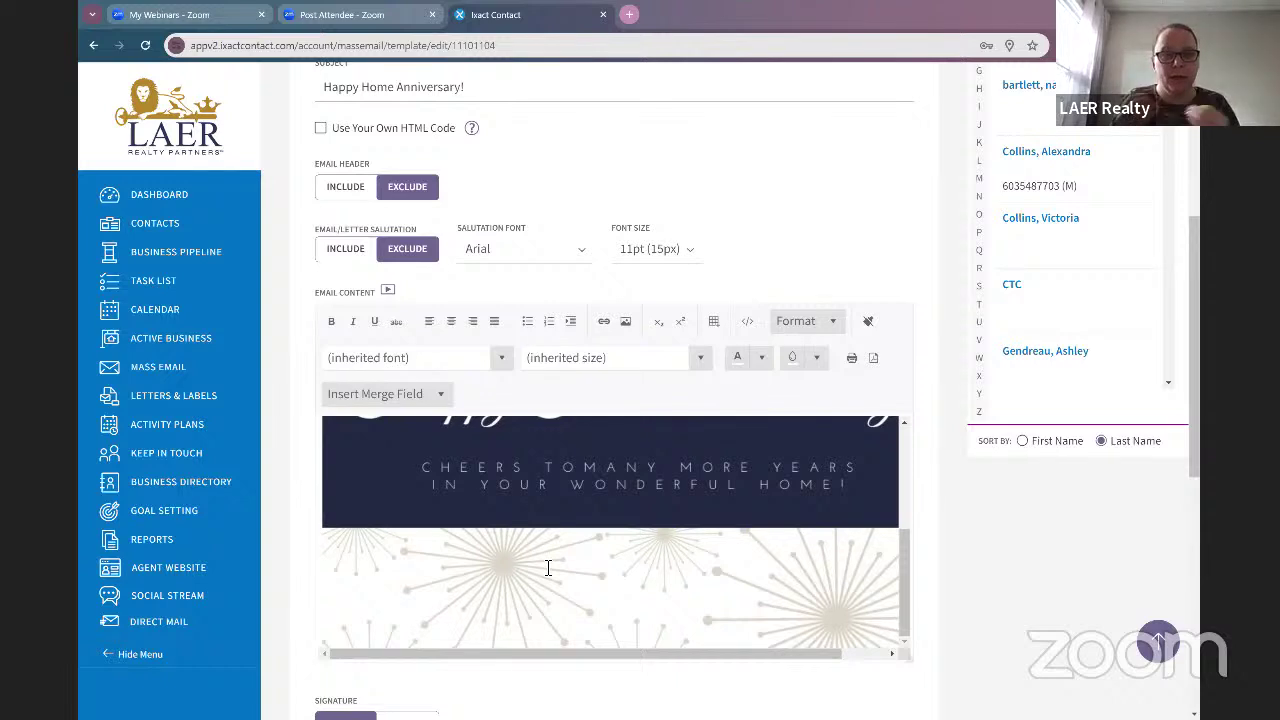
{"action": "scroll", "coordinate": [686, 566], "scroll_direction": "down", "scroll_amount": 5}
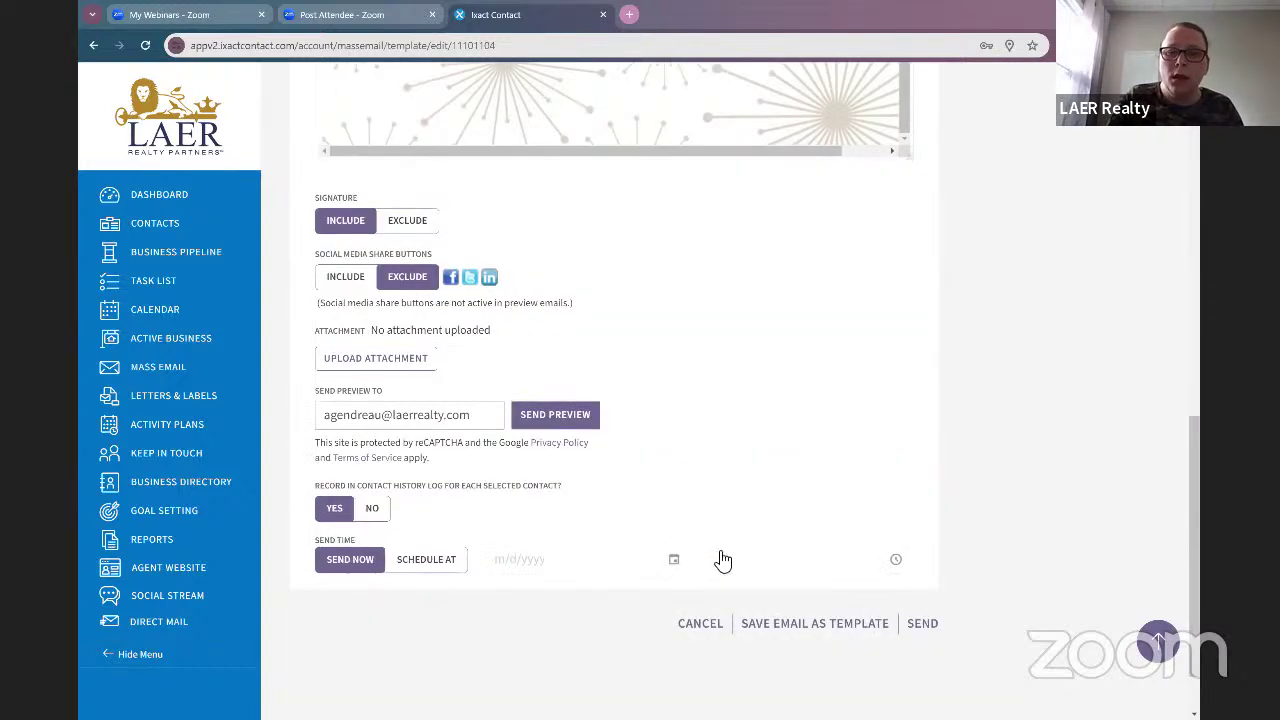
{"action": "scroll", "coordinate": [723, 560], "scroll_direction": "down", "scroll_amount": 1}
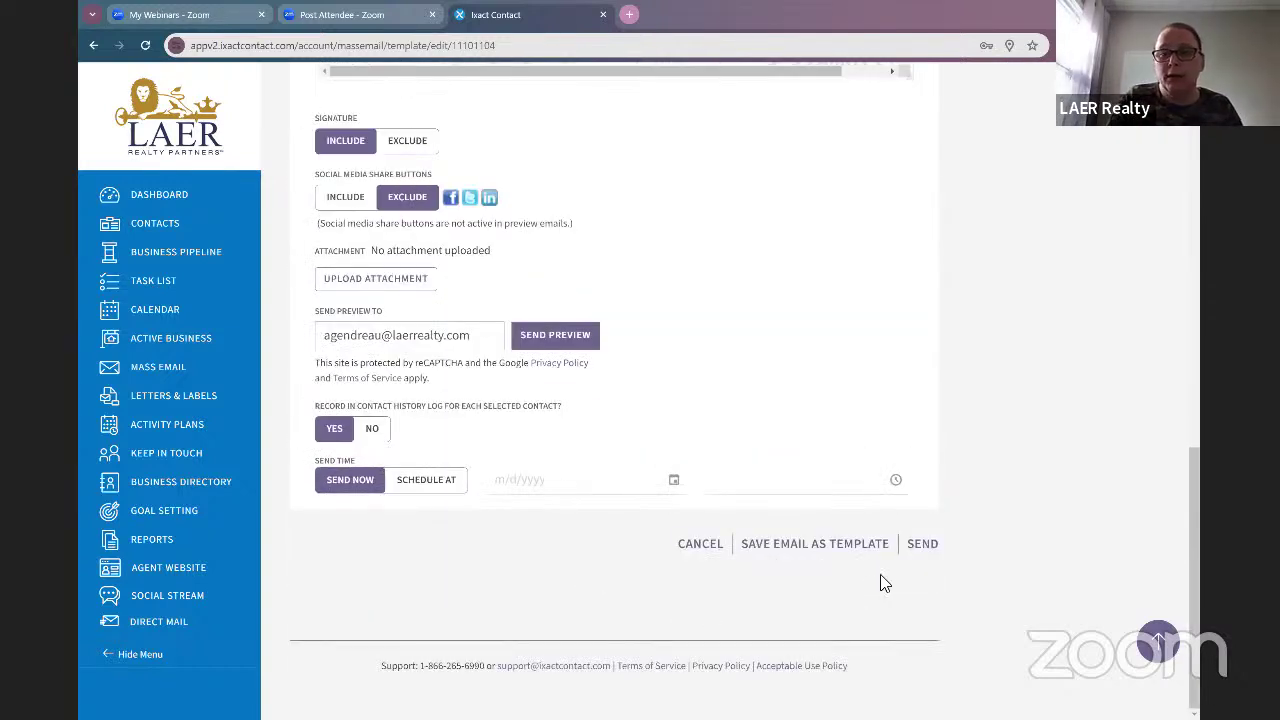
{"action": "left_click", "coordinate": [830, 550]}
{"action": "left_click", "coordinate": [905, 507]}
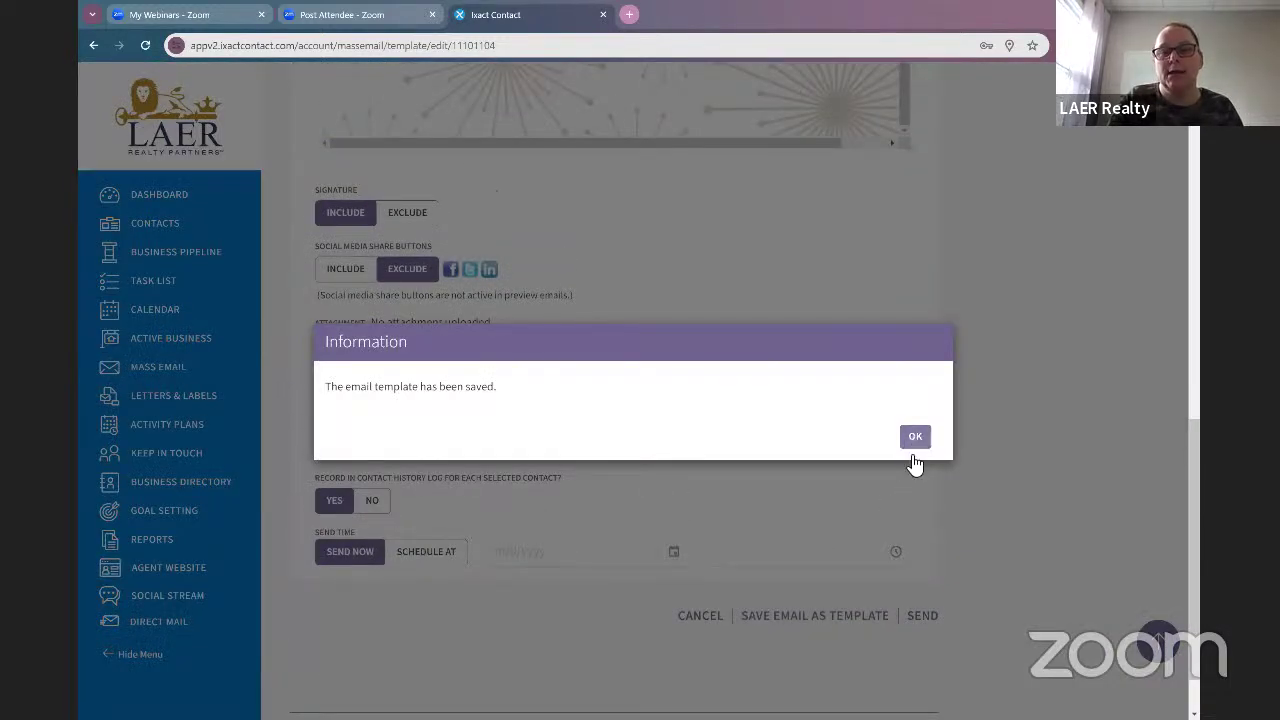
{"action": "left_click", "coordinate": [912, 448]}
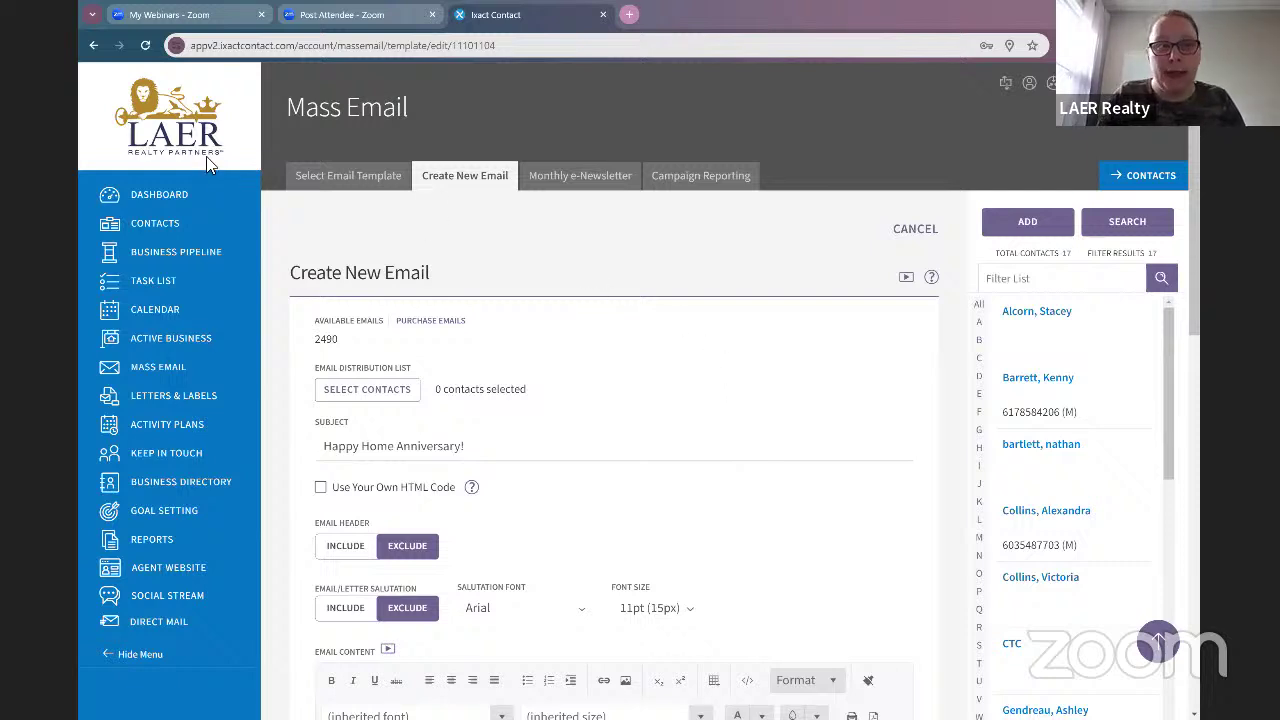
Step: Leave the anniversary email editor for the Dashboard with the Keep in Touch Coach cards
{"action": "left_click", "coordinate": [192, 203]}
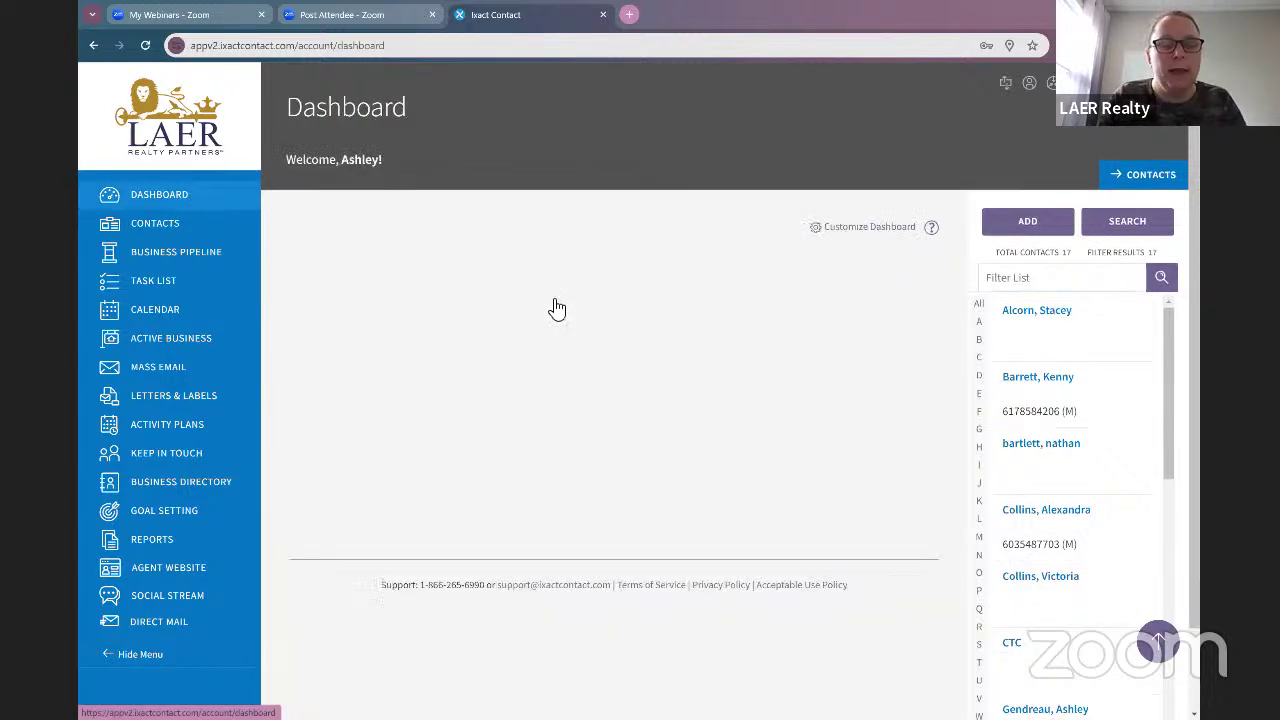